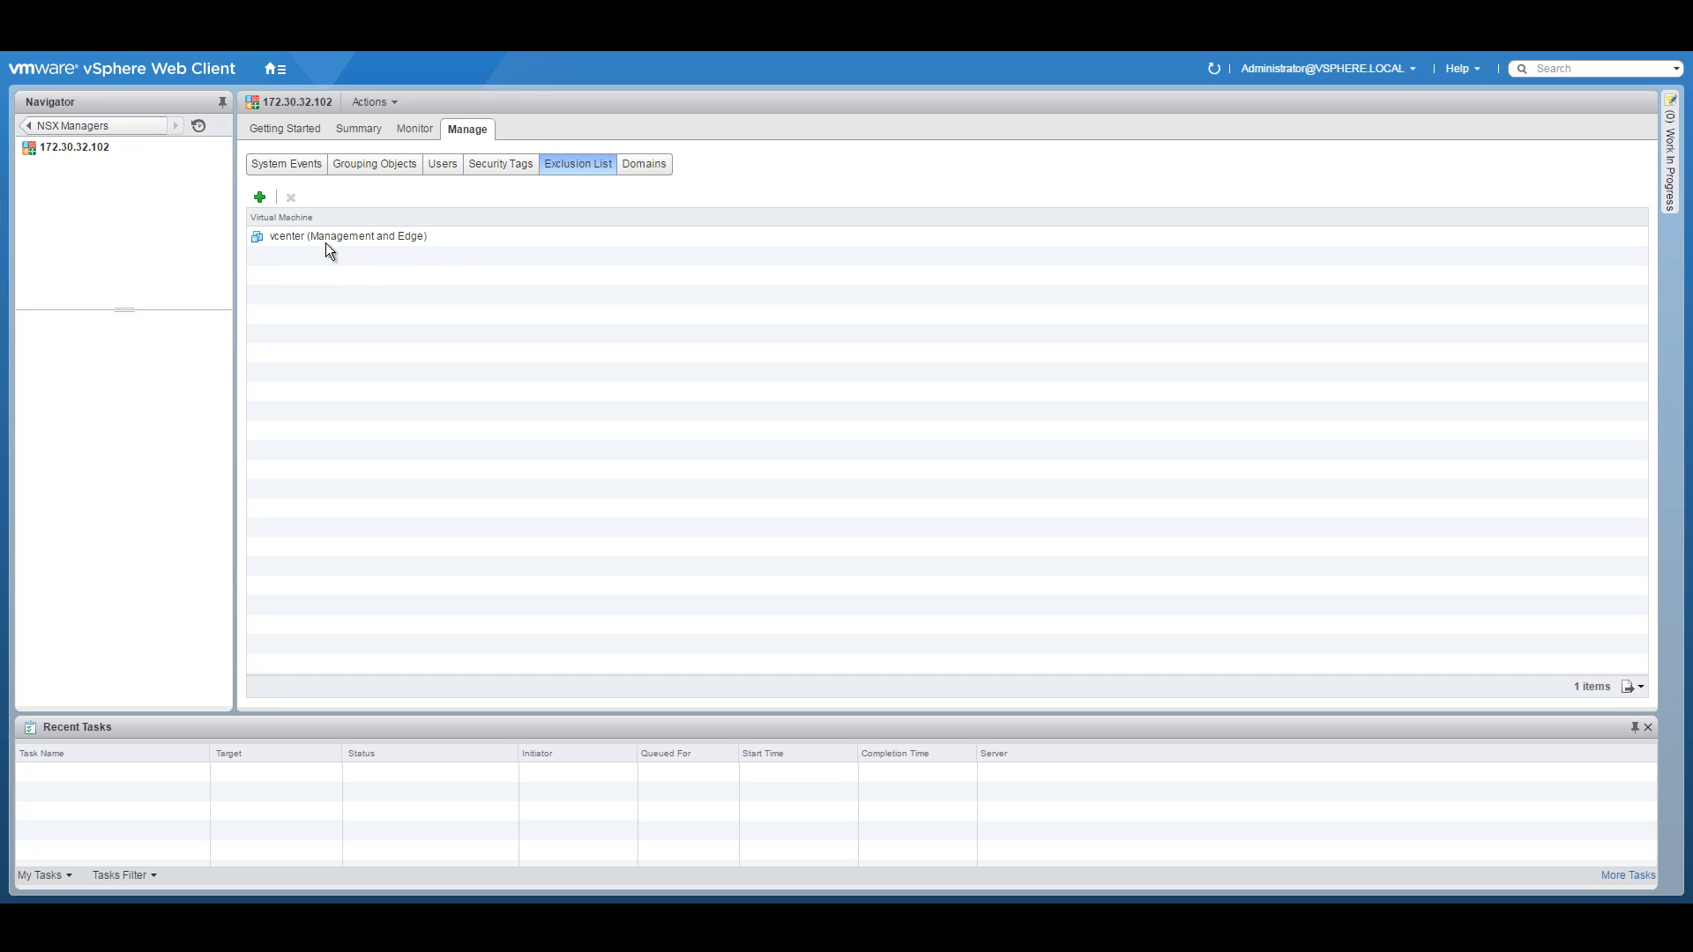
Add the DC-01 and Log Insight virtual machines to the NSX Manager's firewall exclusion list
click(259, 197)
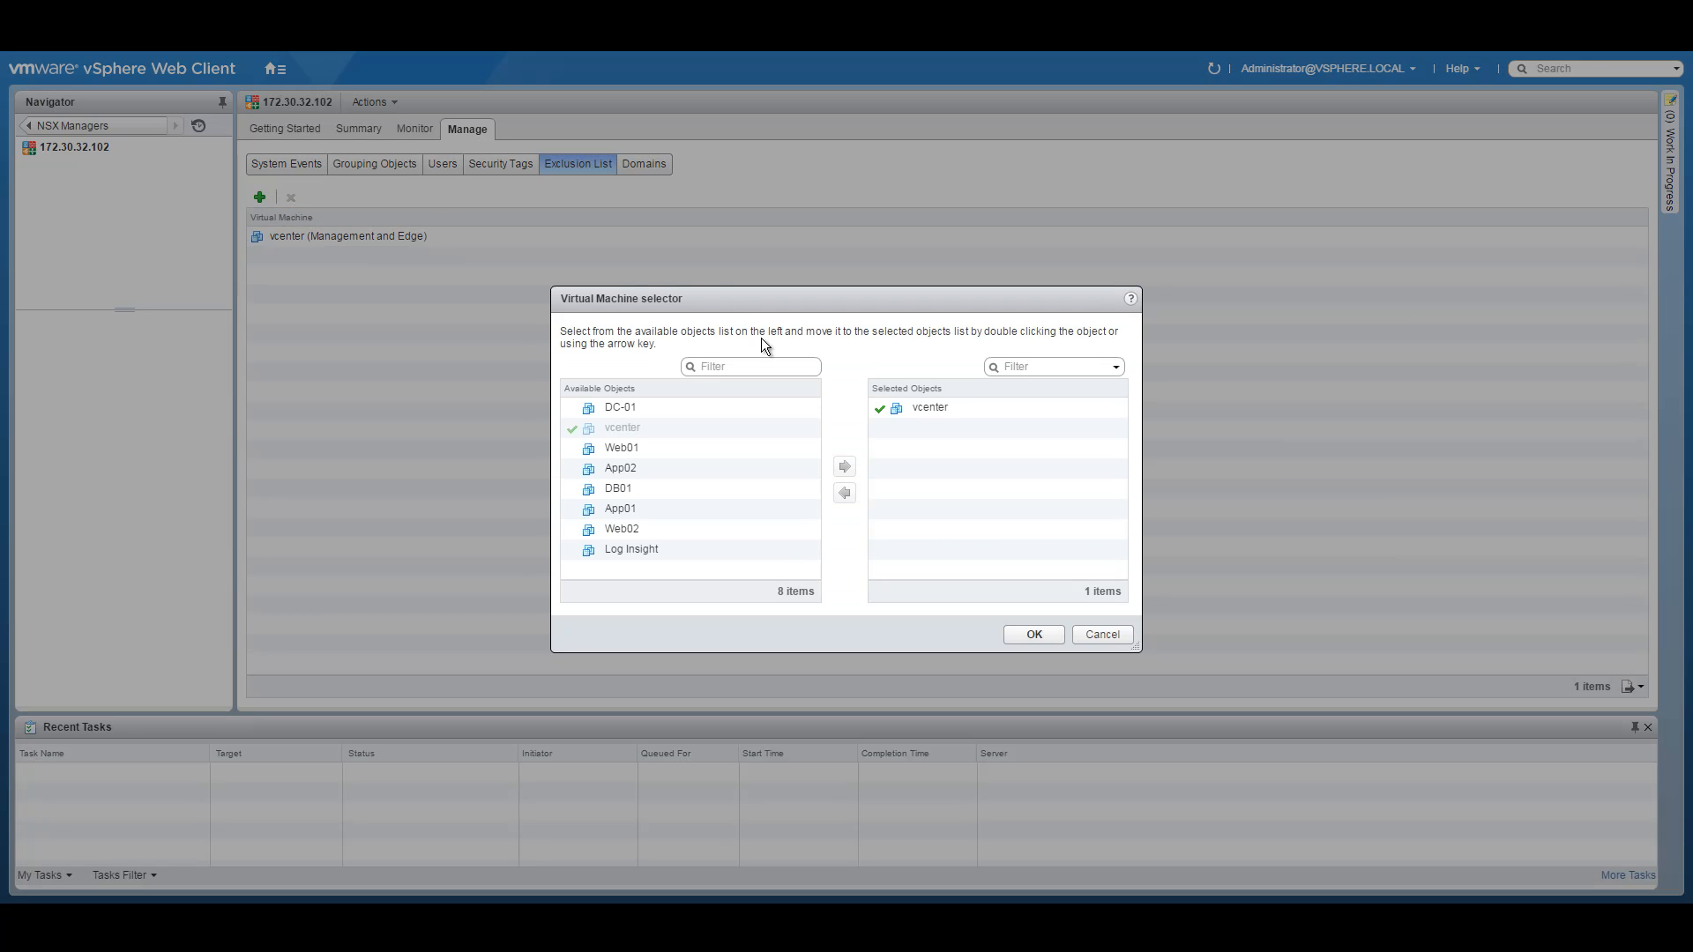
click(623, 406)
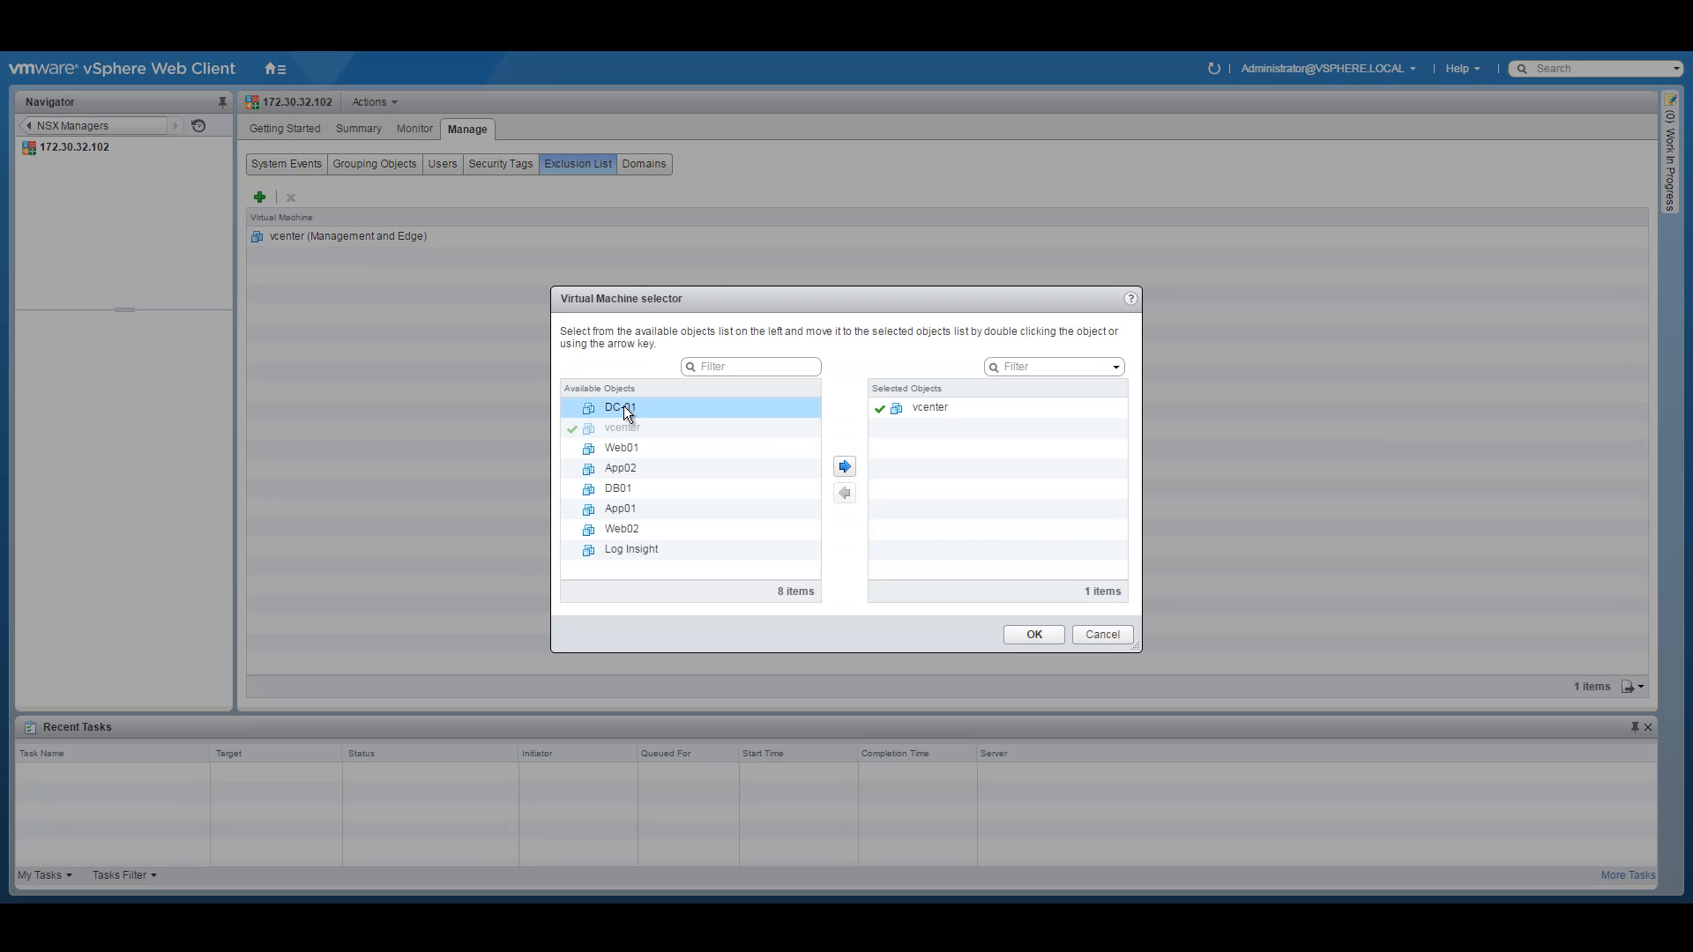
click(845, 468)
click(598, 555)
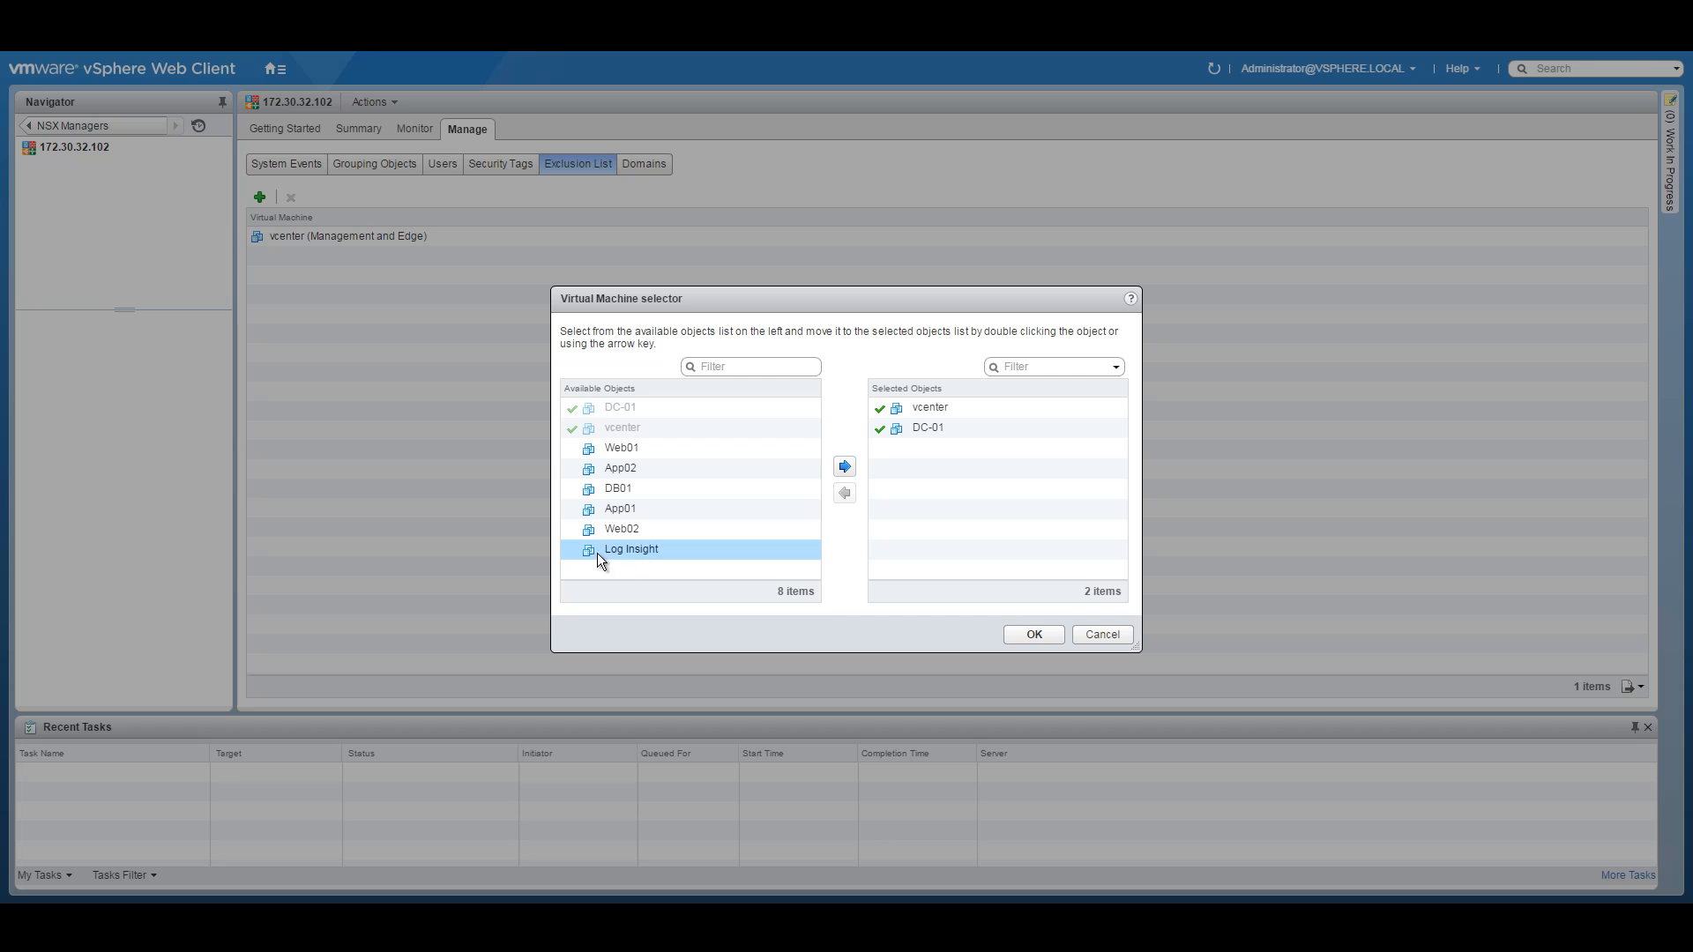
click(844, 467)
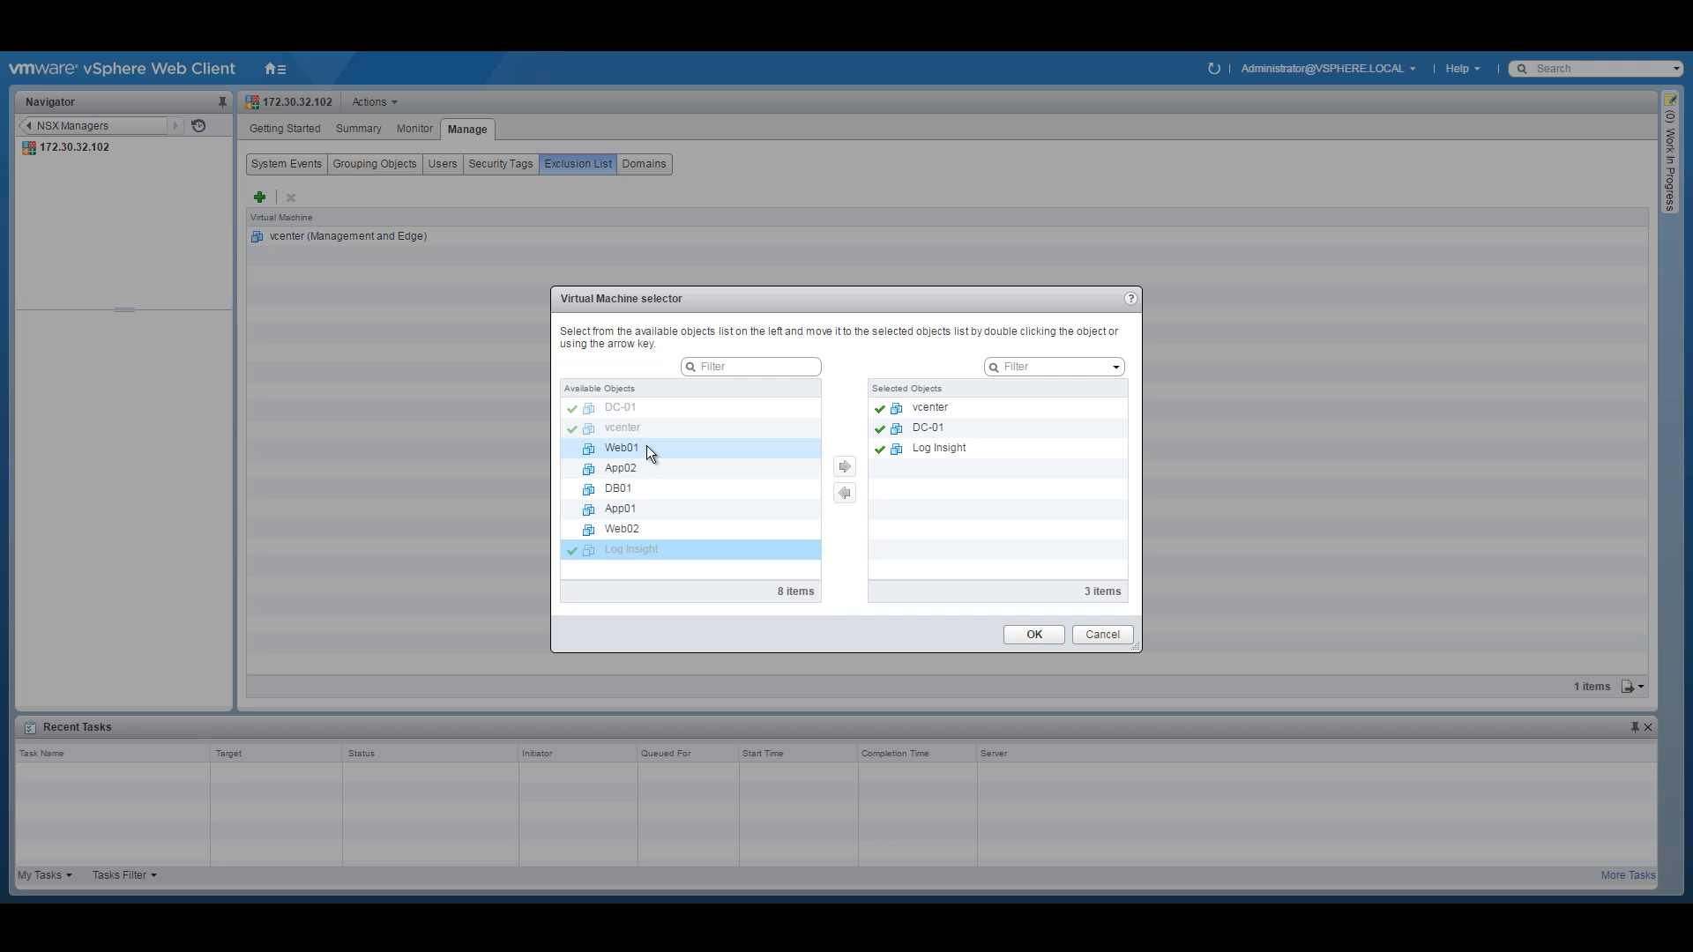
click(1053, 637)
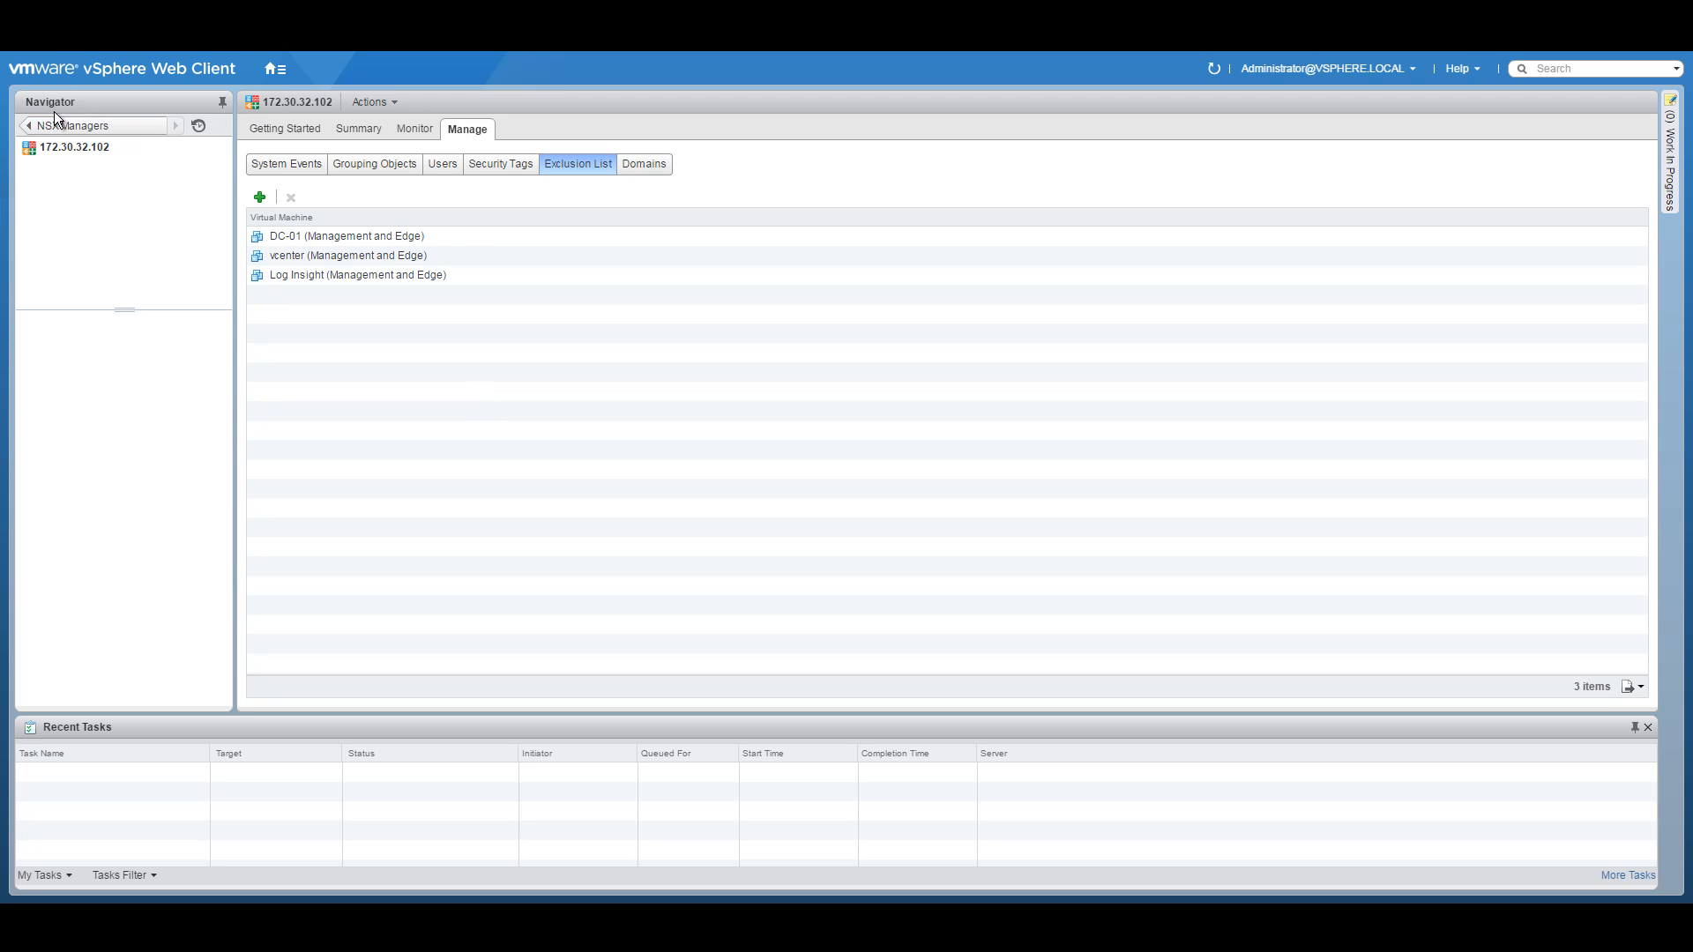
Open the Live Flow view of Flow Monitoring and set the monitored vNIC to Web01 - Network adapter 1
click(27, 124)
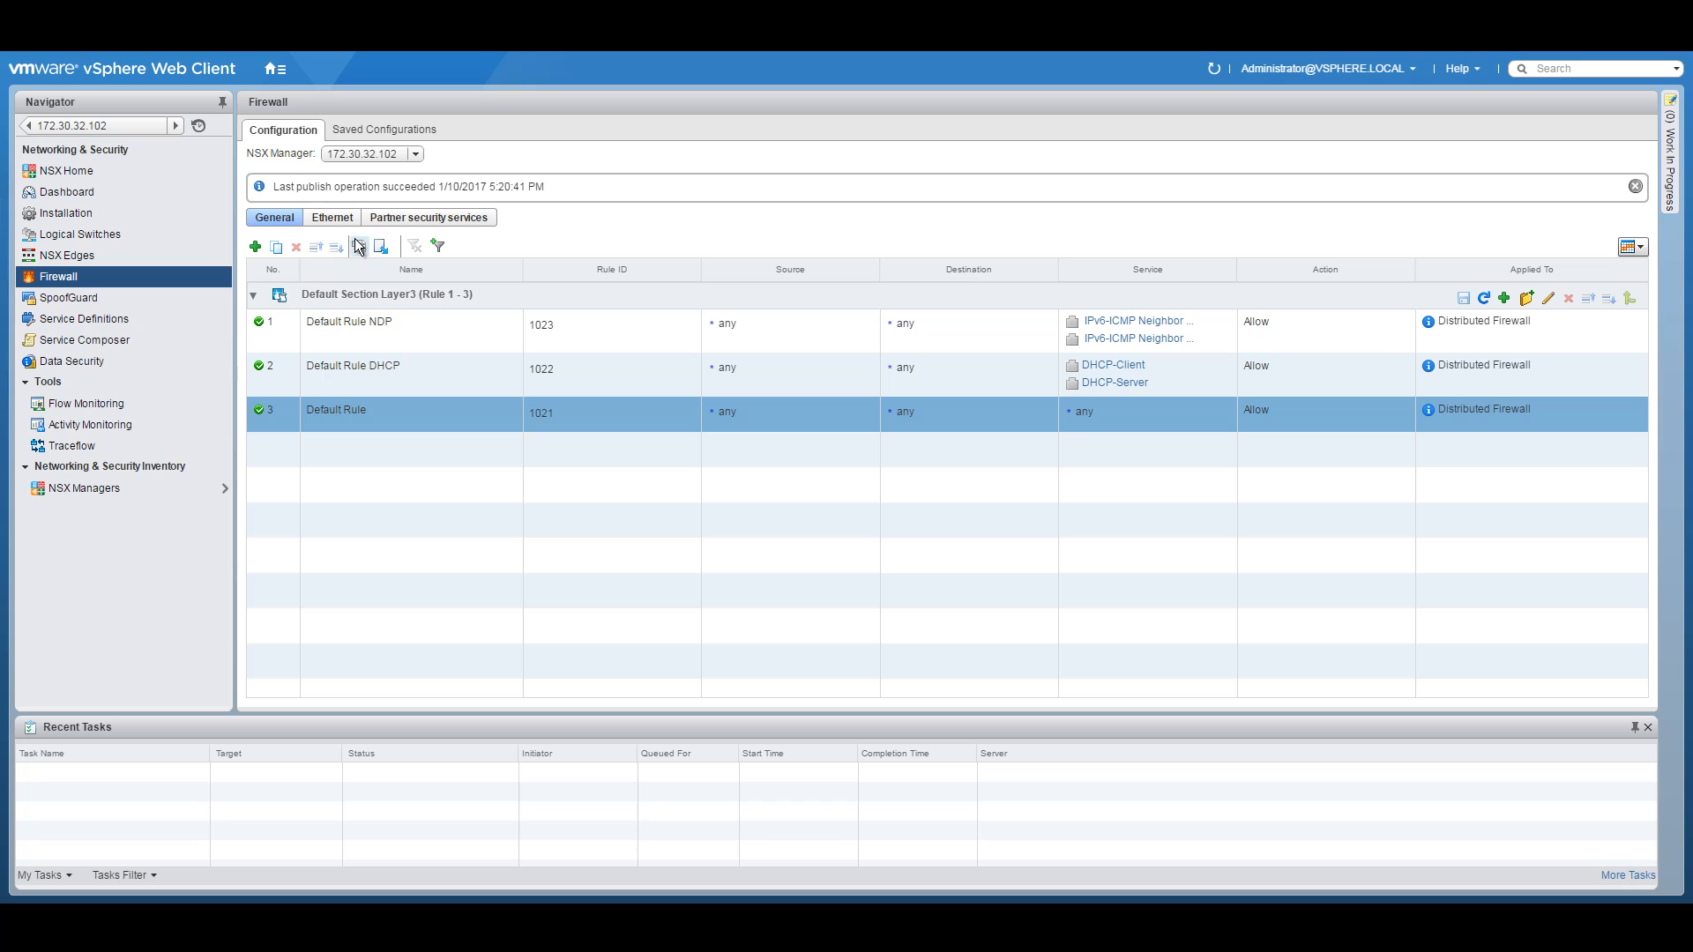
click(97, 404)
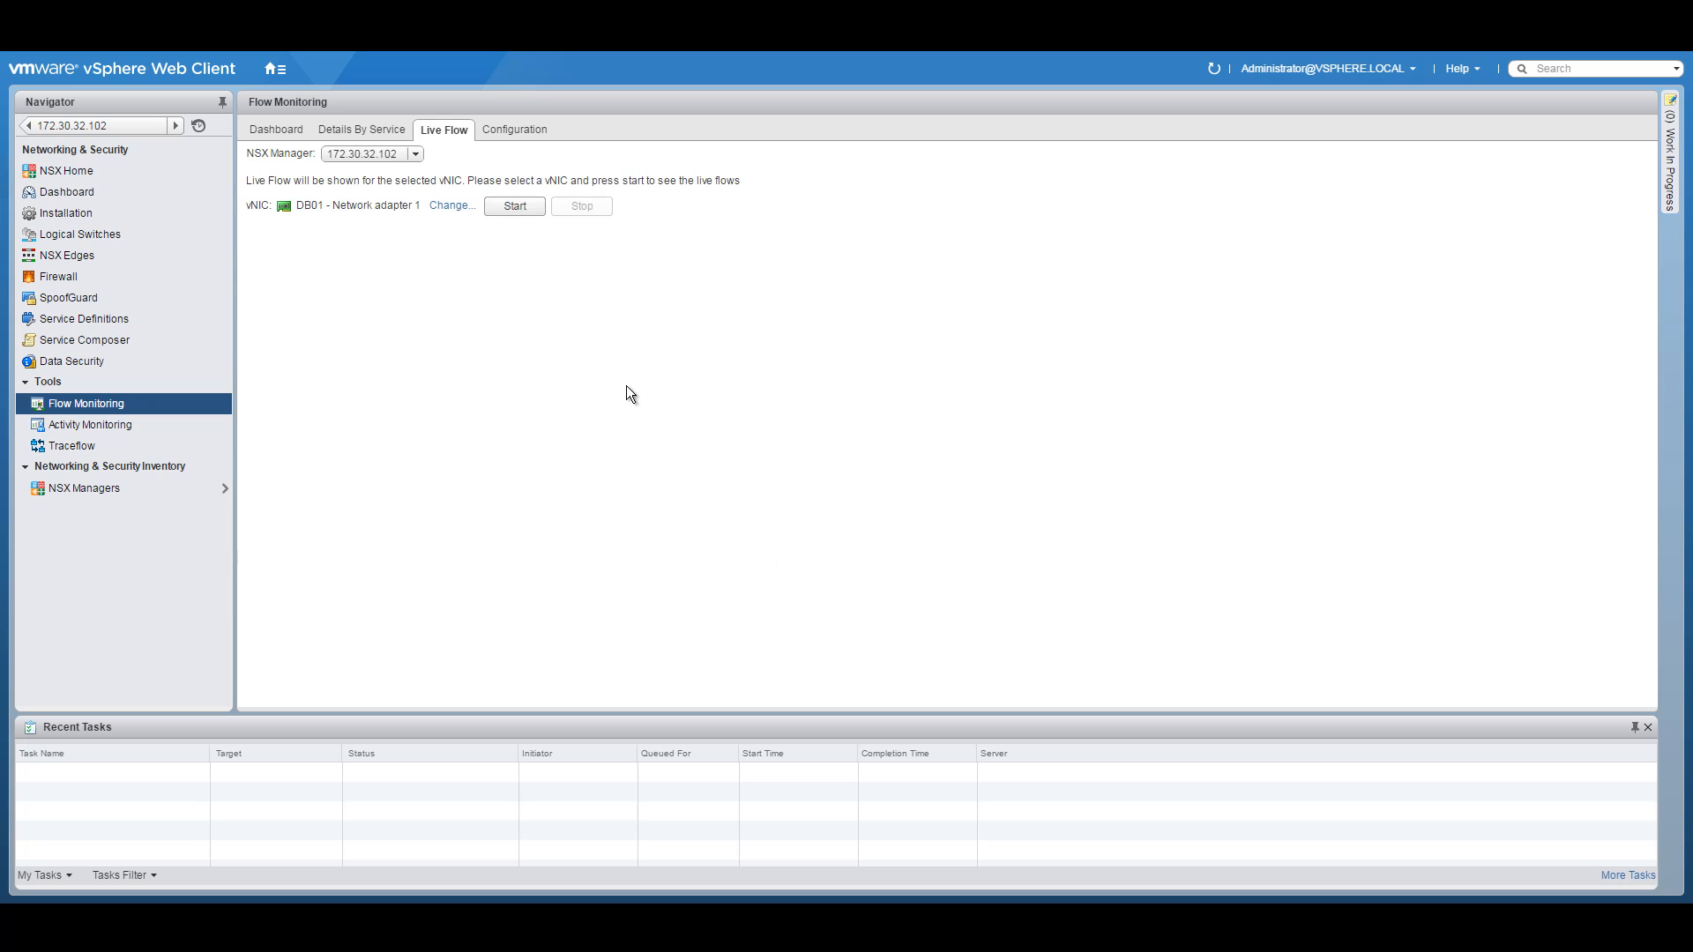
click(458, 208)
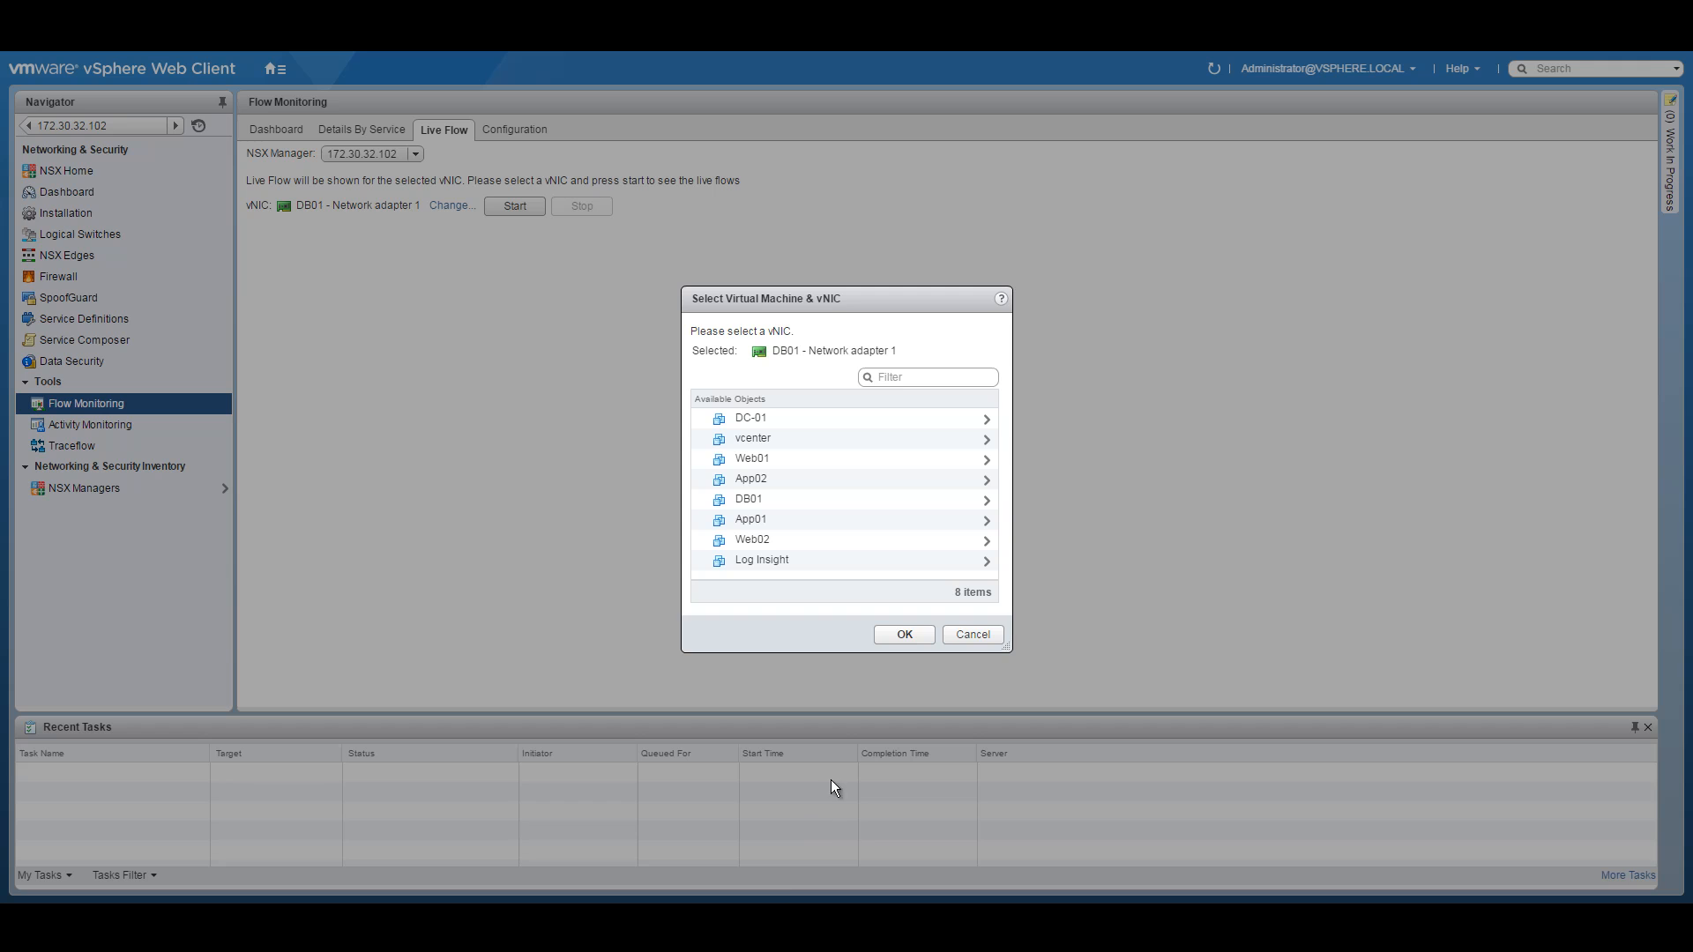
click(762, 458)
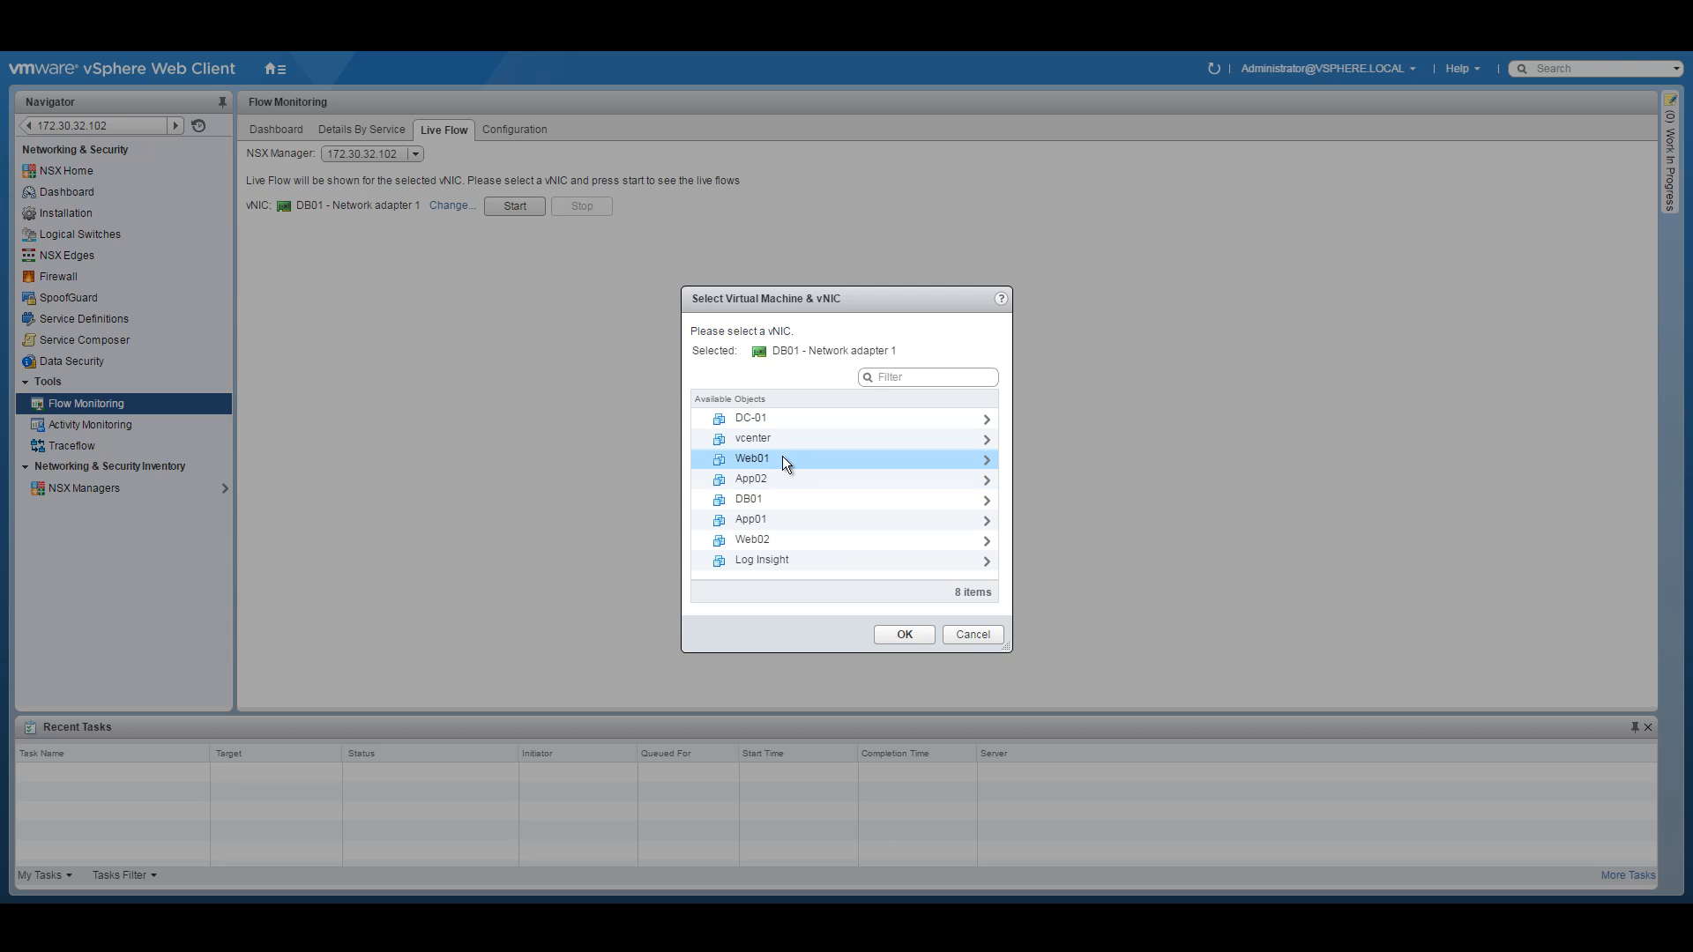
click(904, 635)
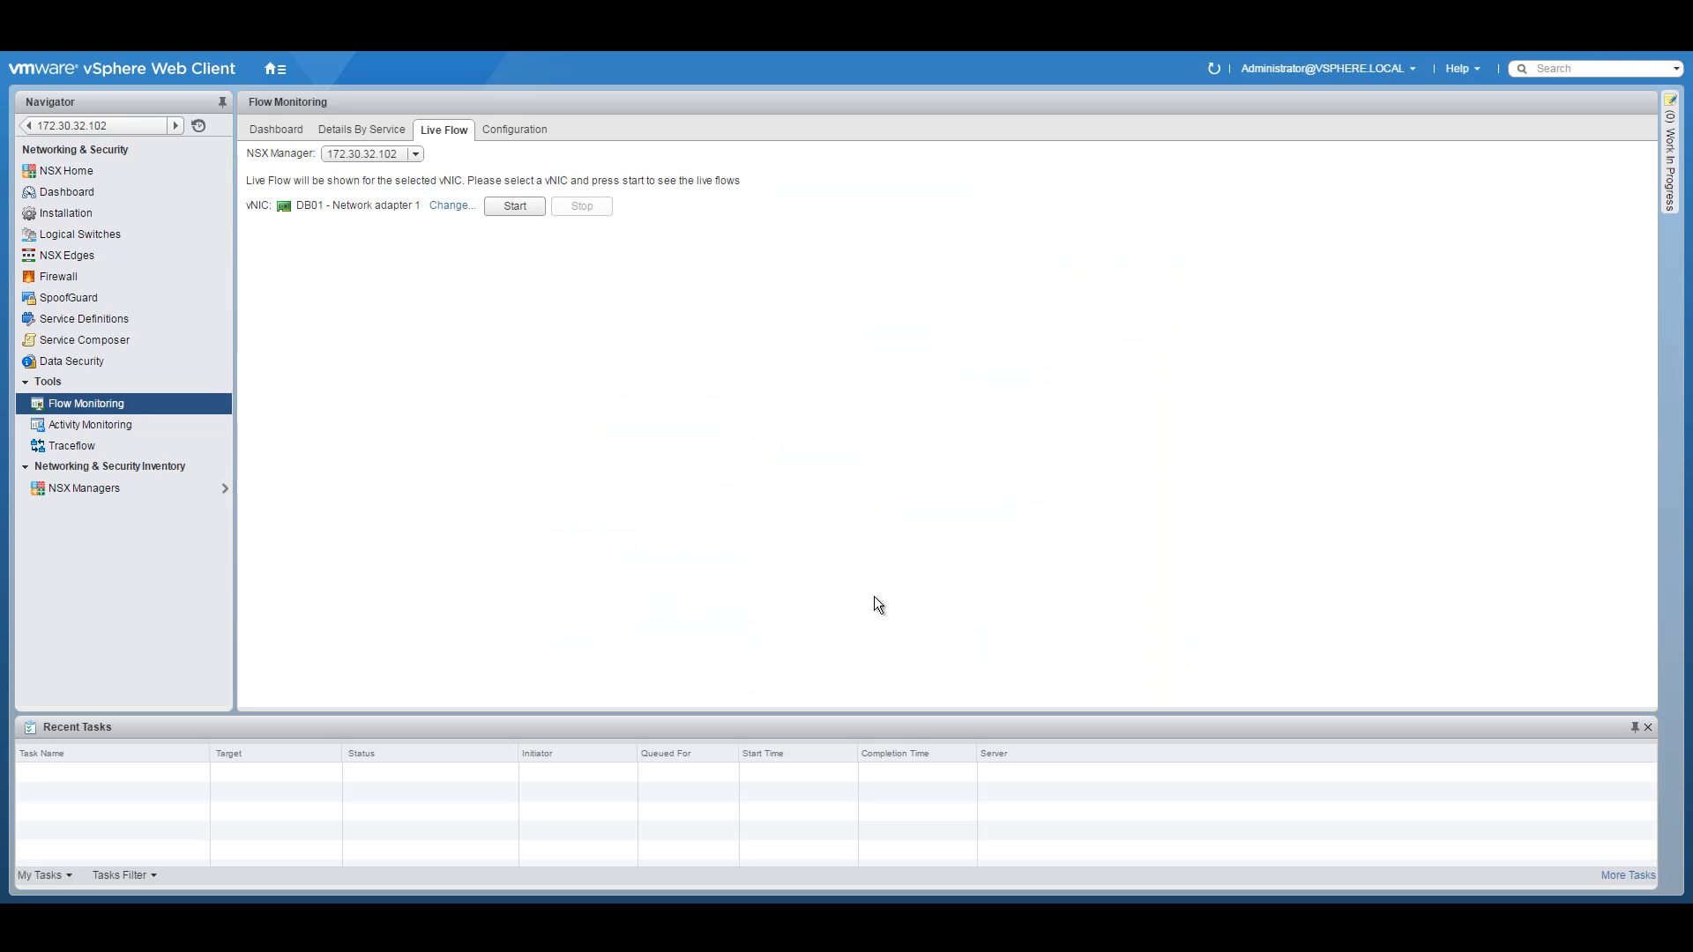
click(451, 205)
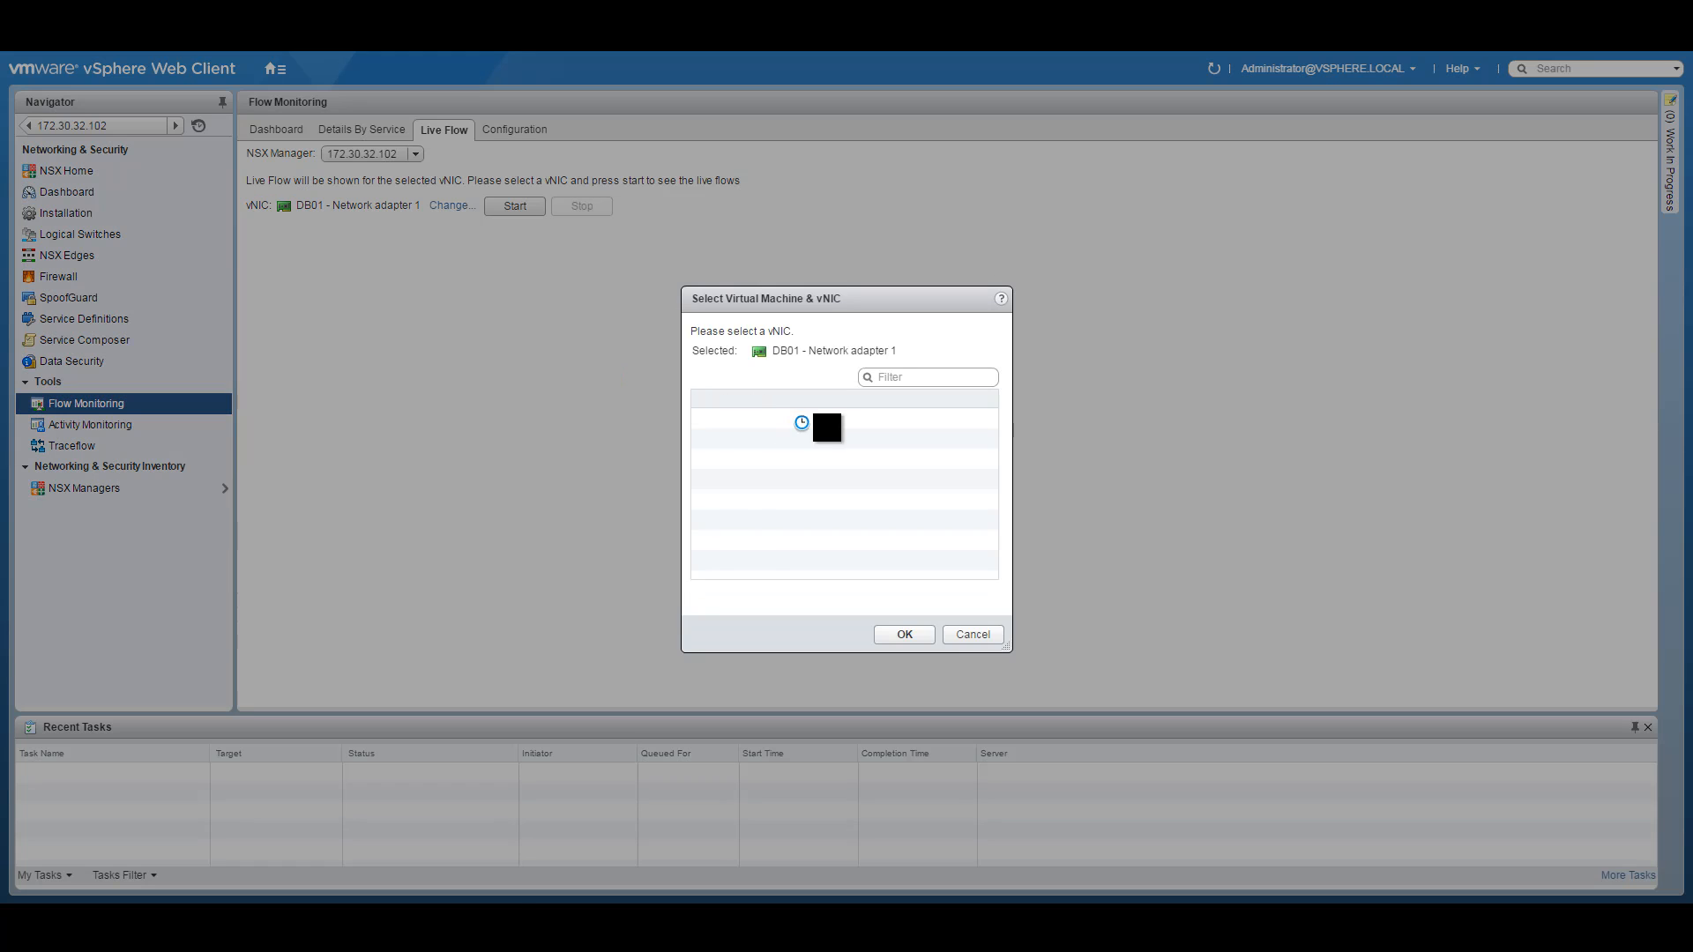
click(764, 455)
click(762, 422)
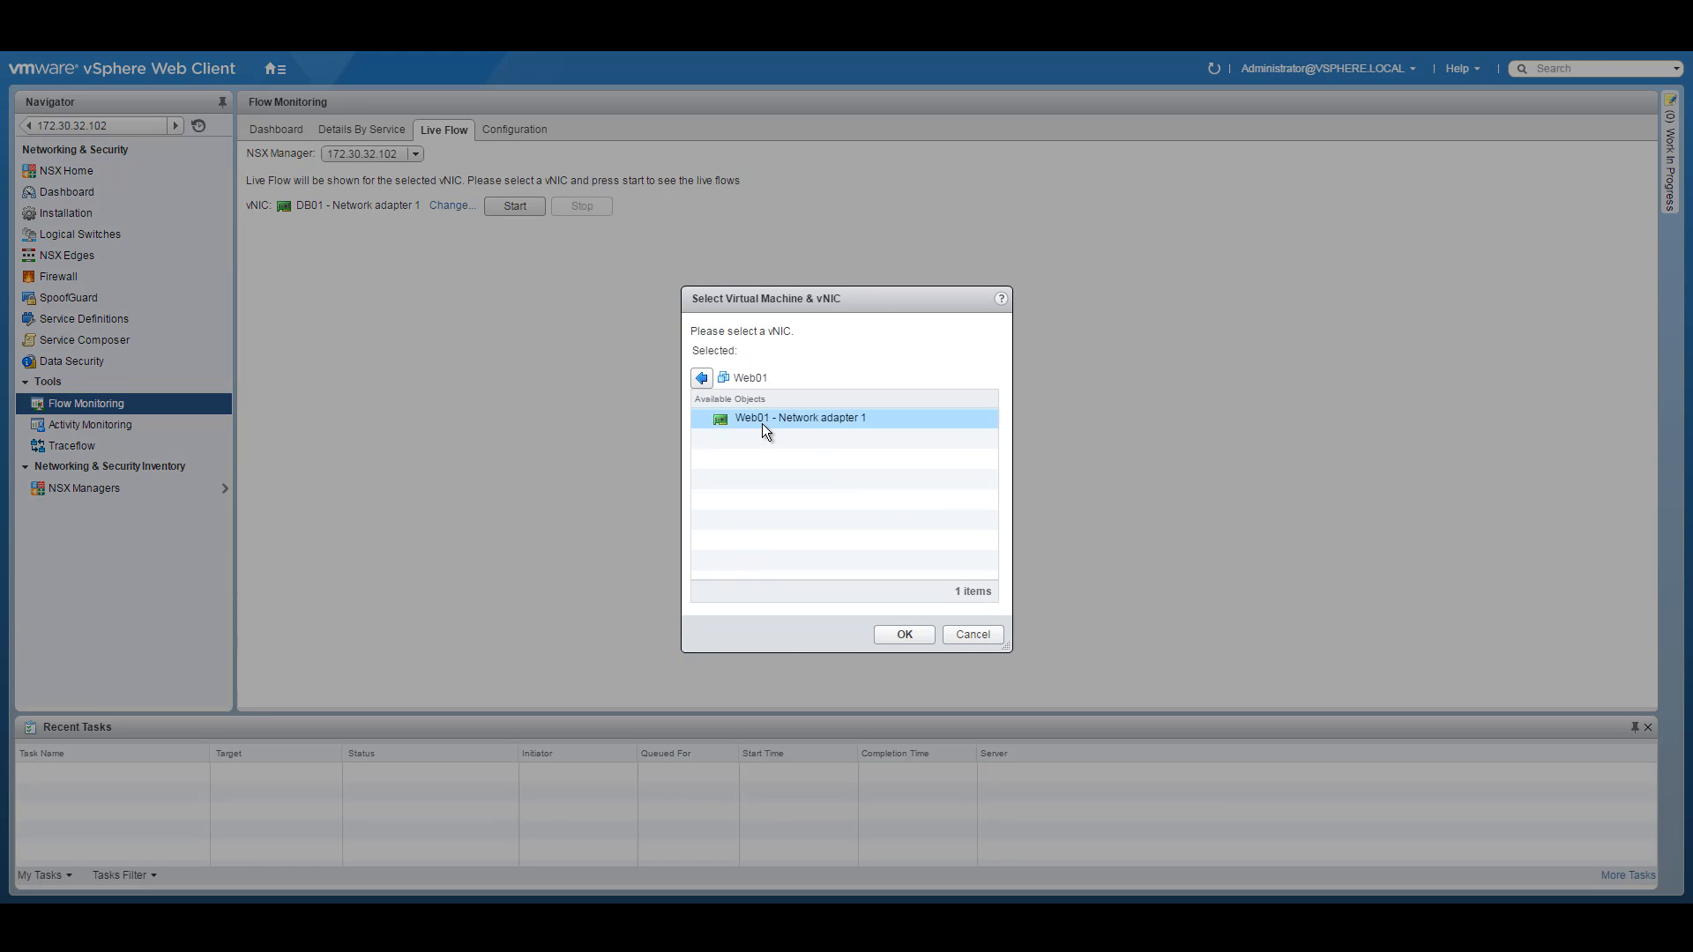
click(899, 633)
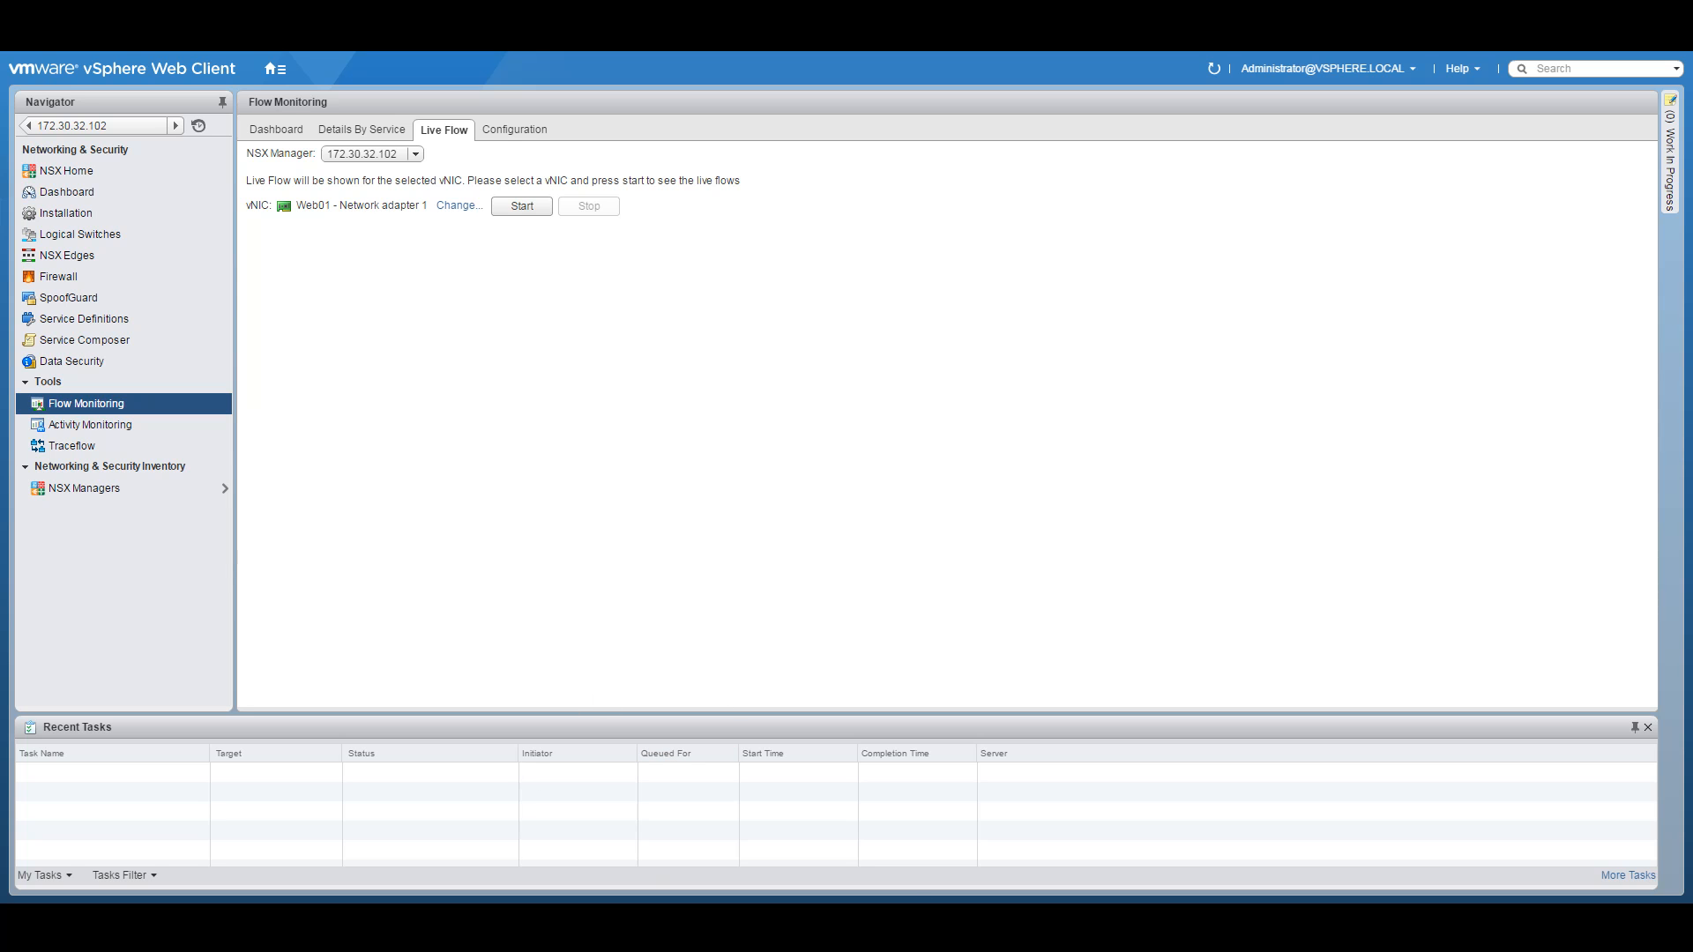
Switch to the desktop vSphere Client, display the console of the tbdemDHCP virtual machine and hide the recent tasks
click(256, 922)
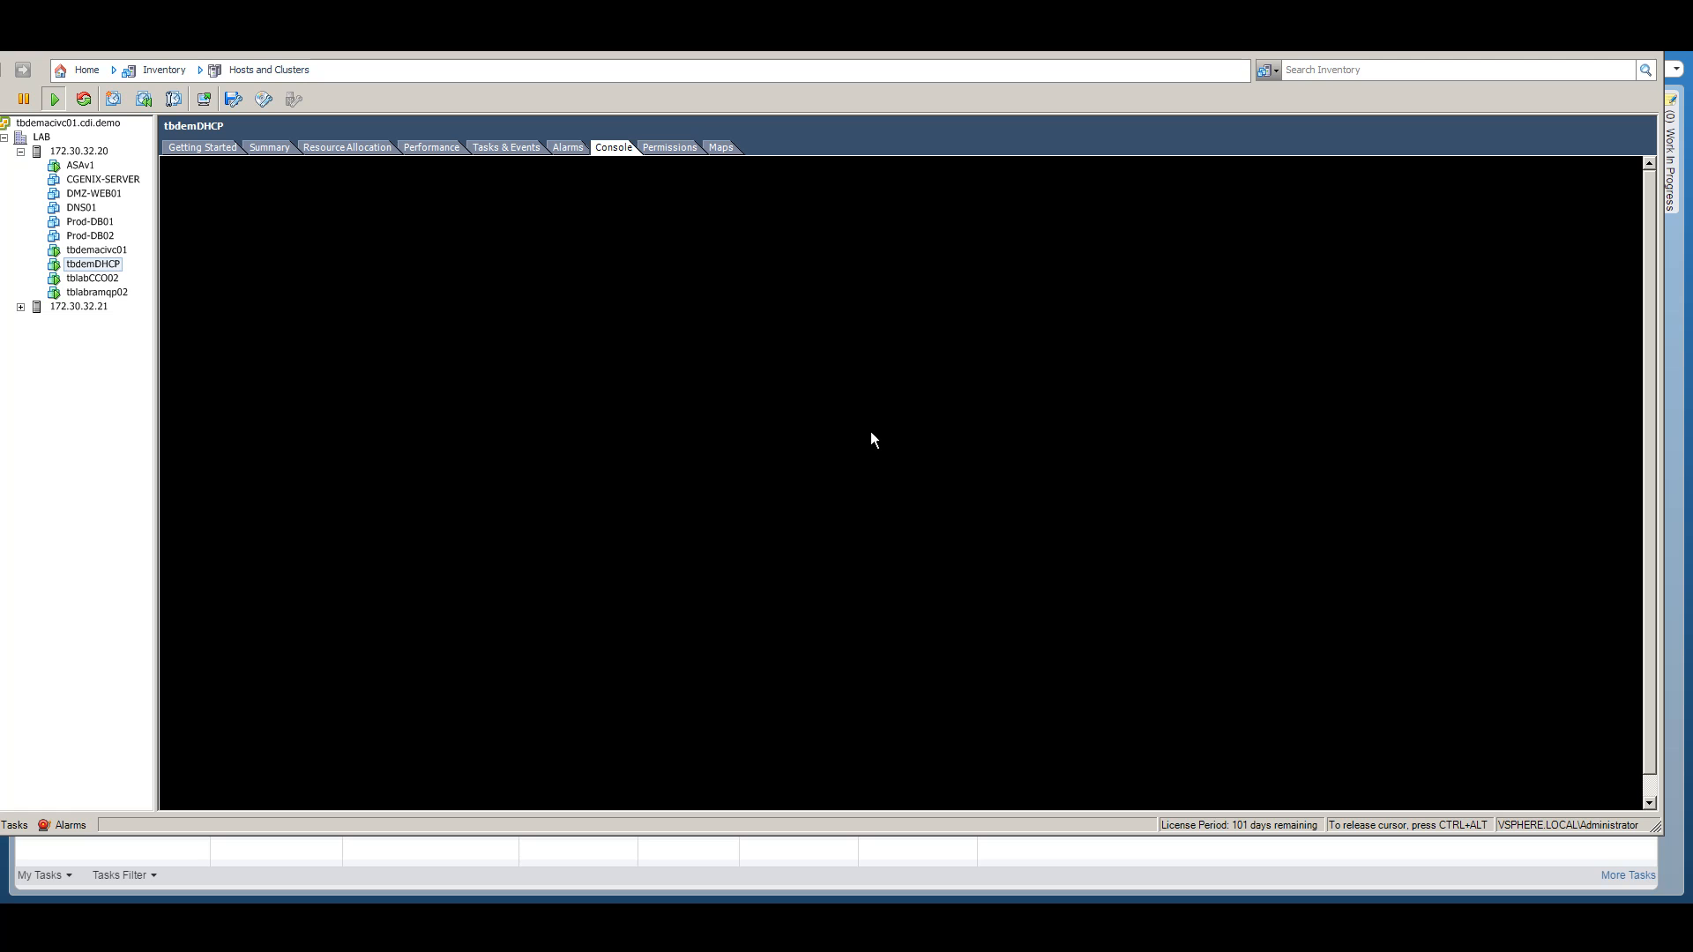
key(ctrl+alt)
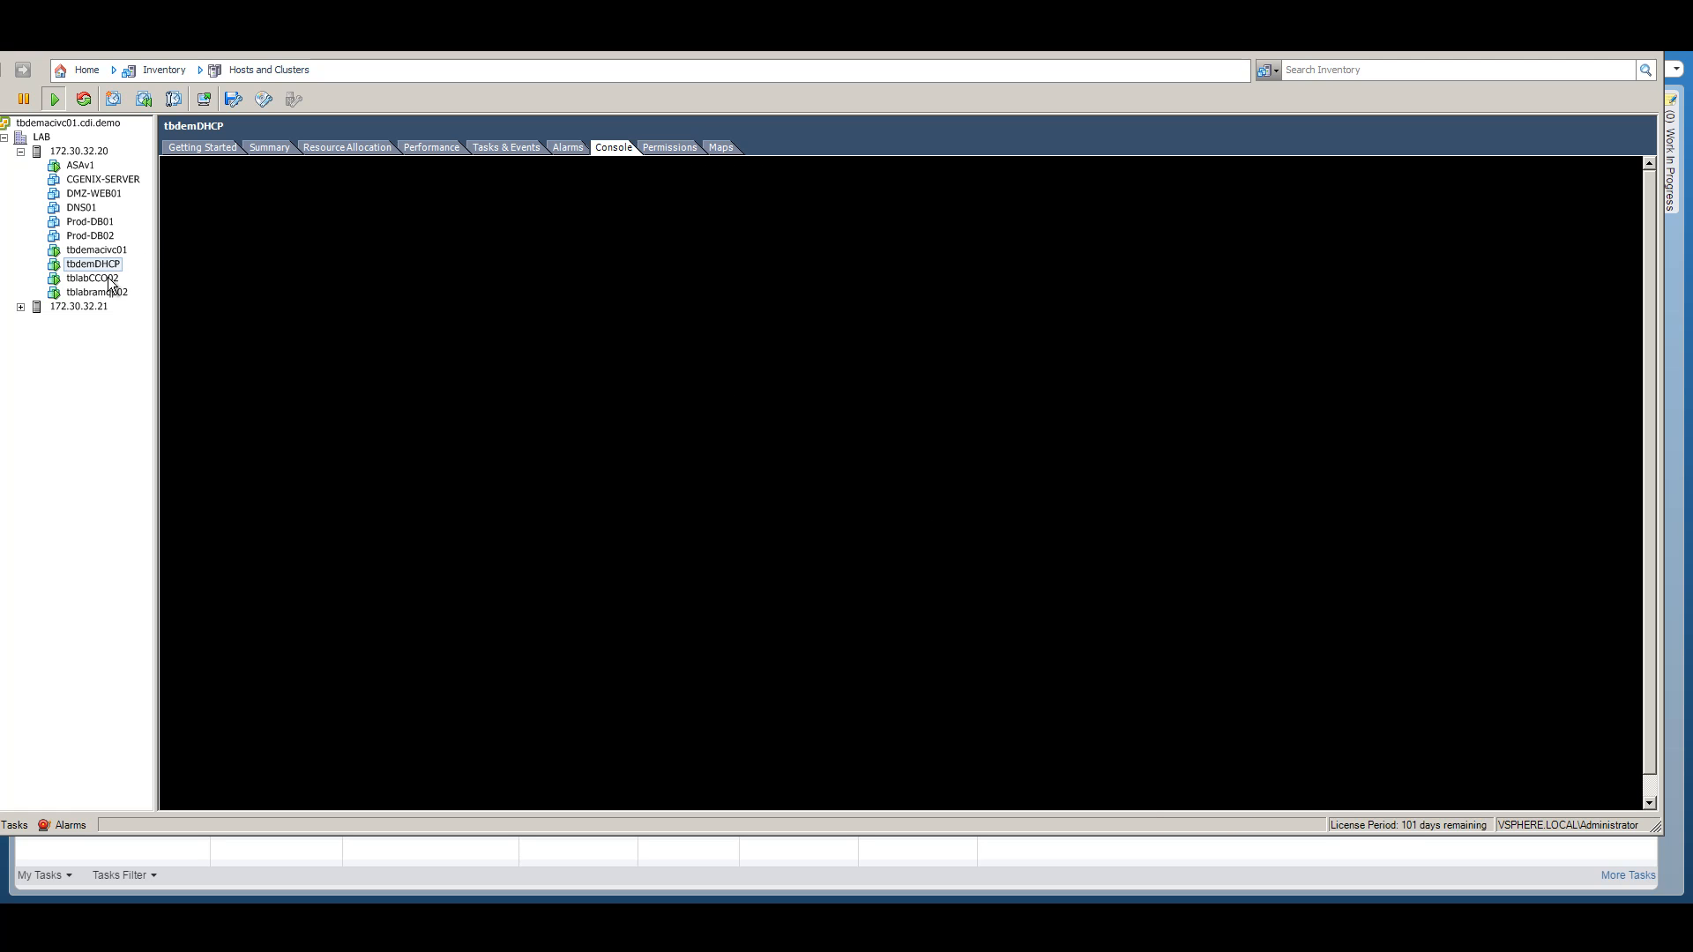
click(905, 477)
key(ctrl+alt)
click(564, 147)
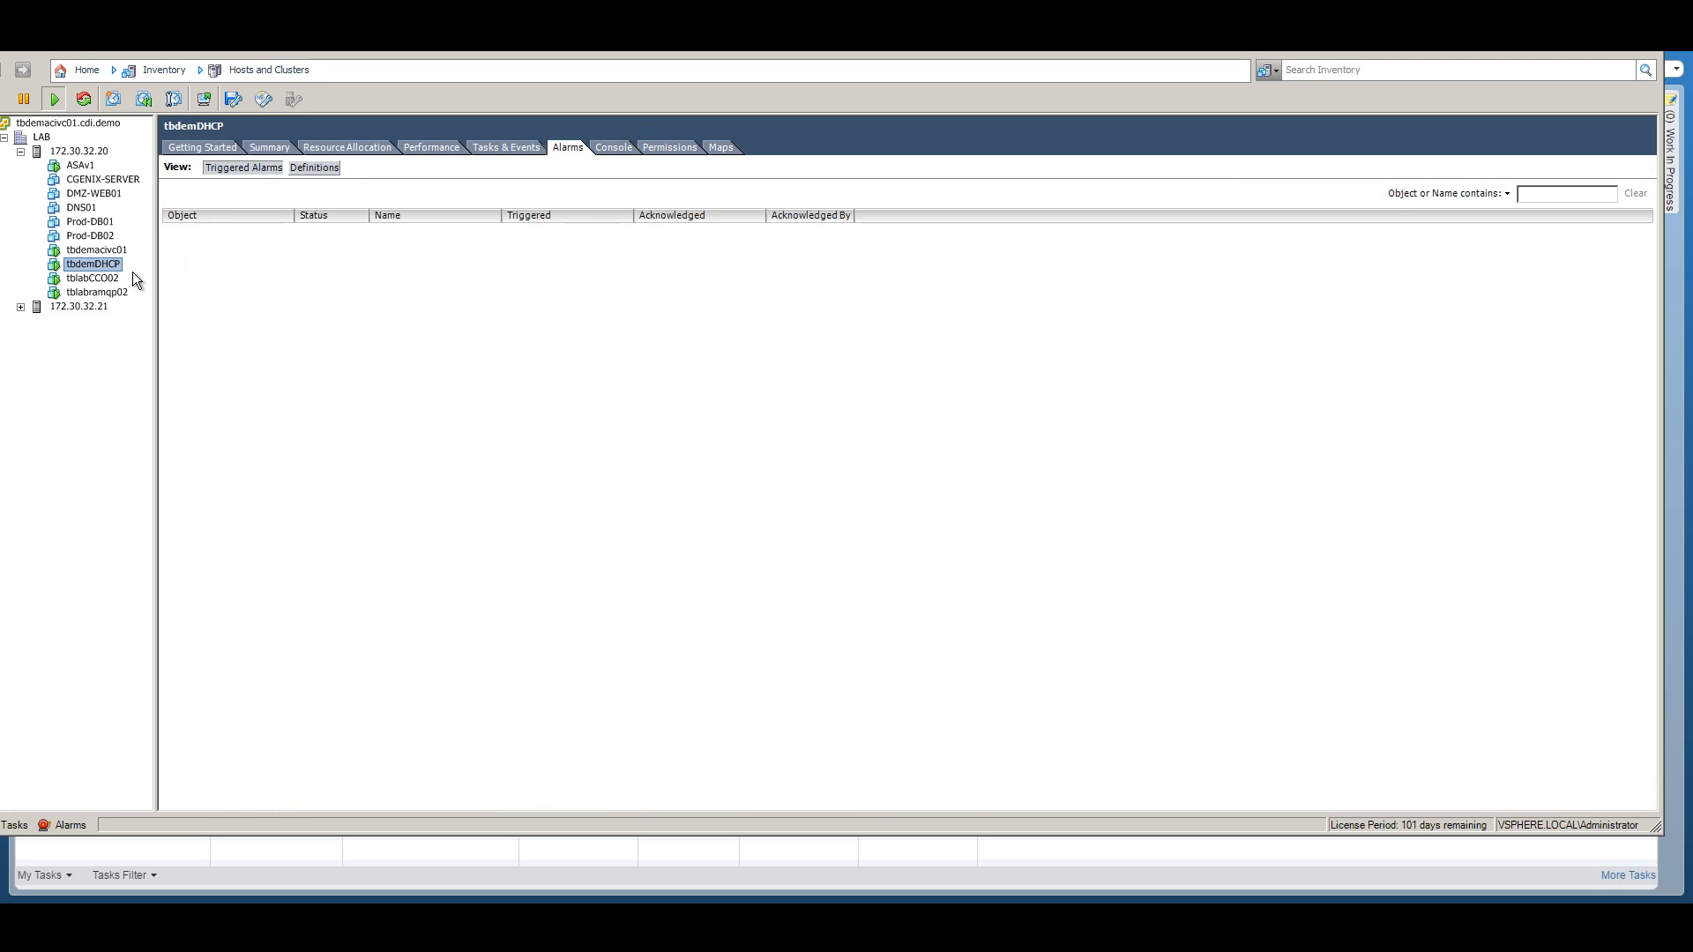
click(617, 151)
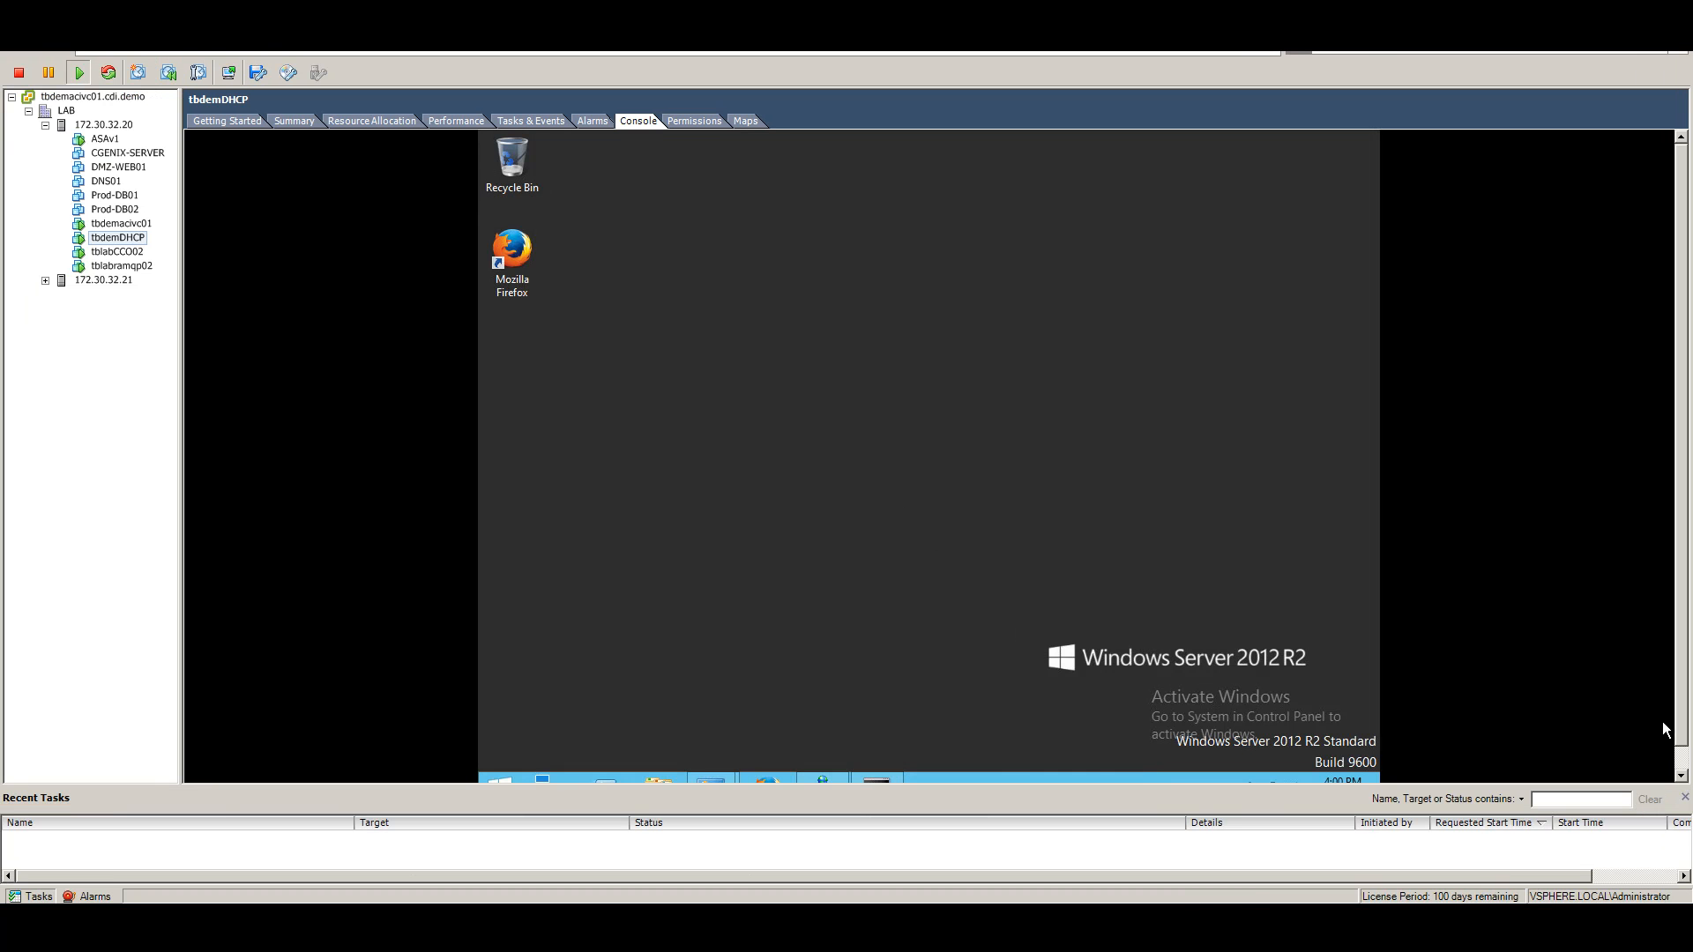
click(1684, 797)
Launch Firefox in the tbdemDHCP virtual machine, decline making it the default browser, and load 10.255.1.5
click(776, 827)
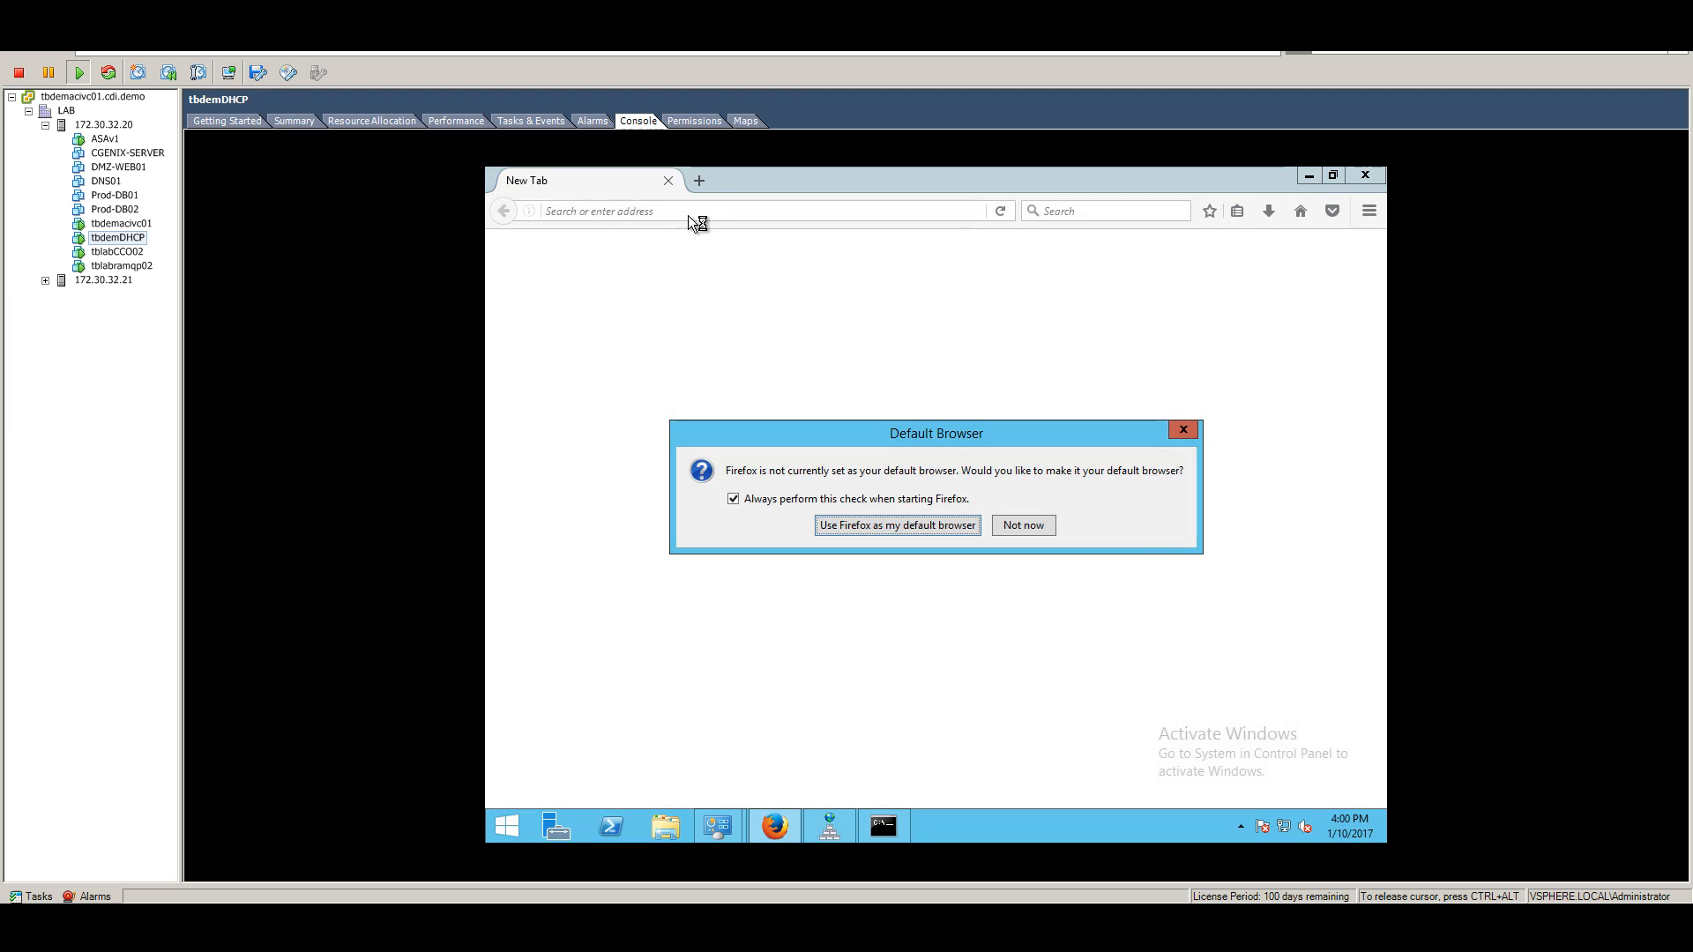
click(1023, 526)
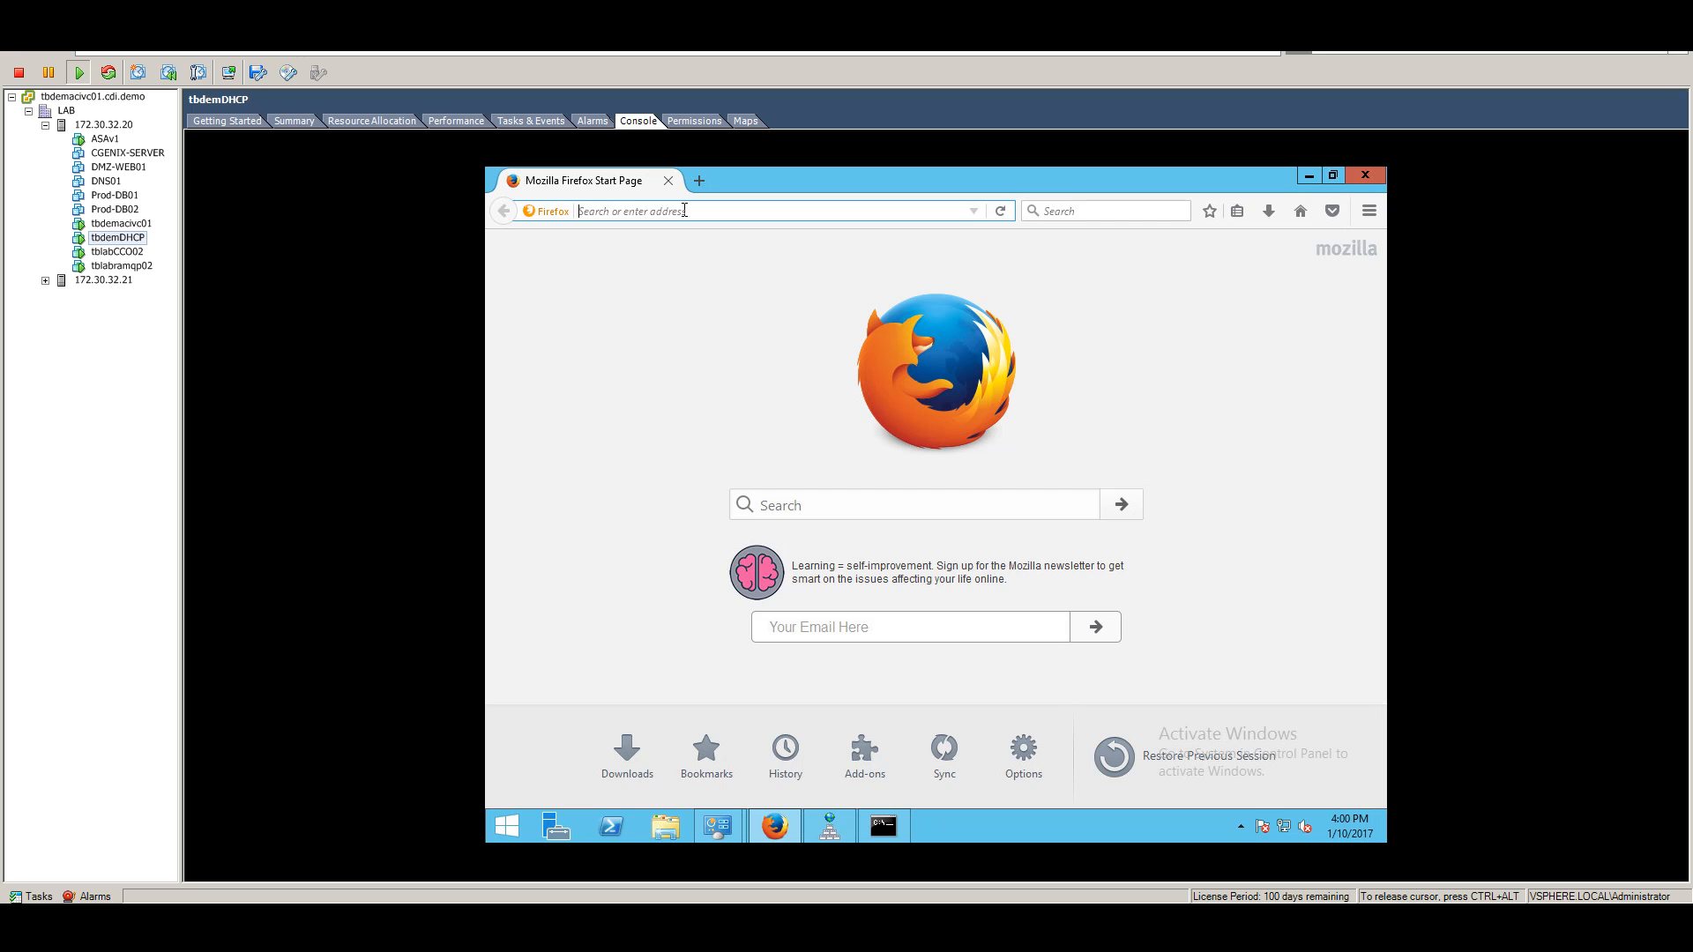
text(10.255.1.5/)
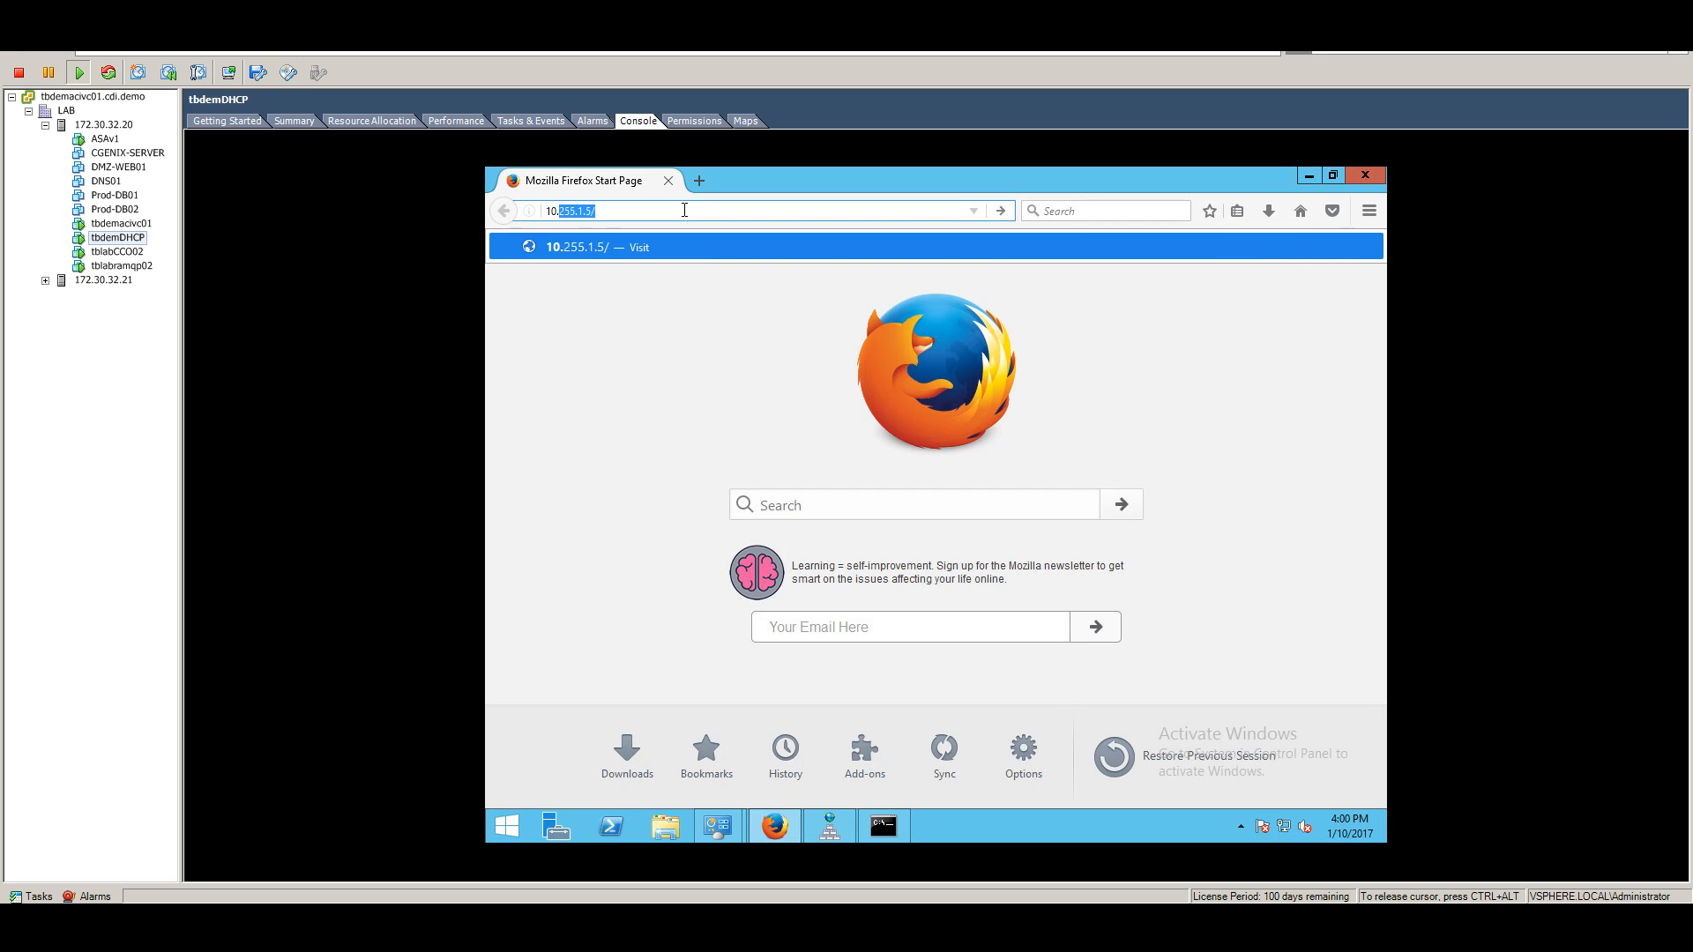
key(Return)
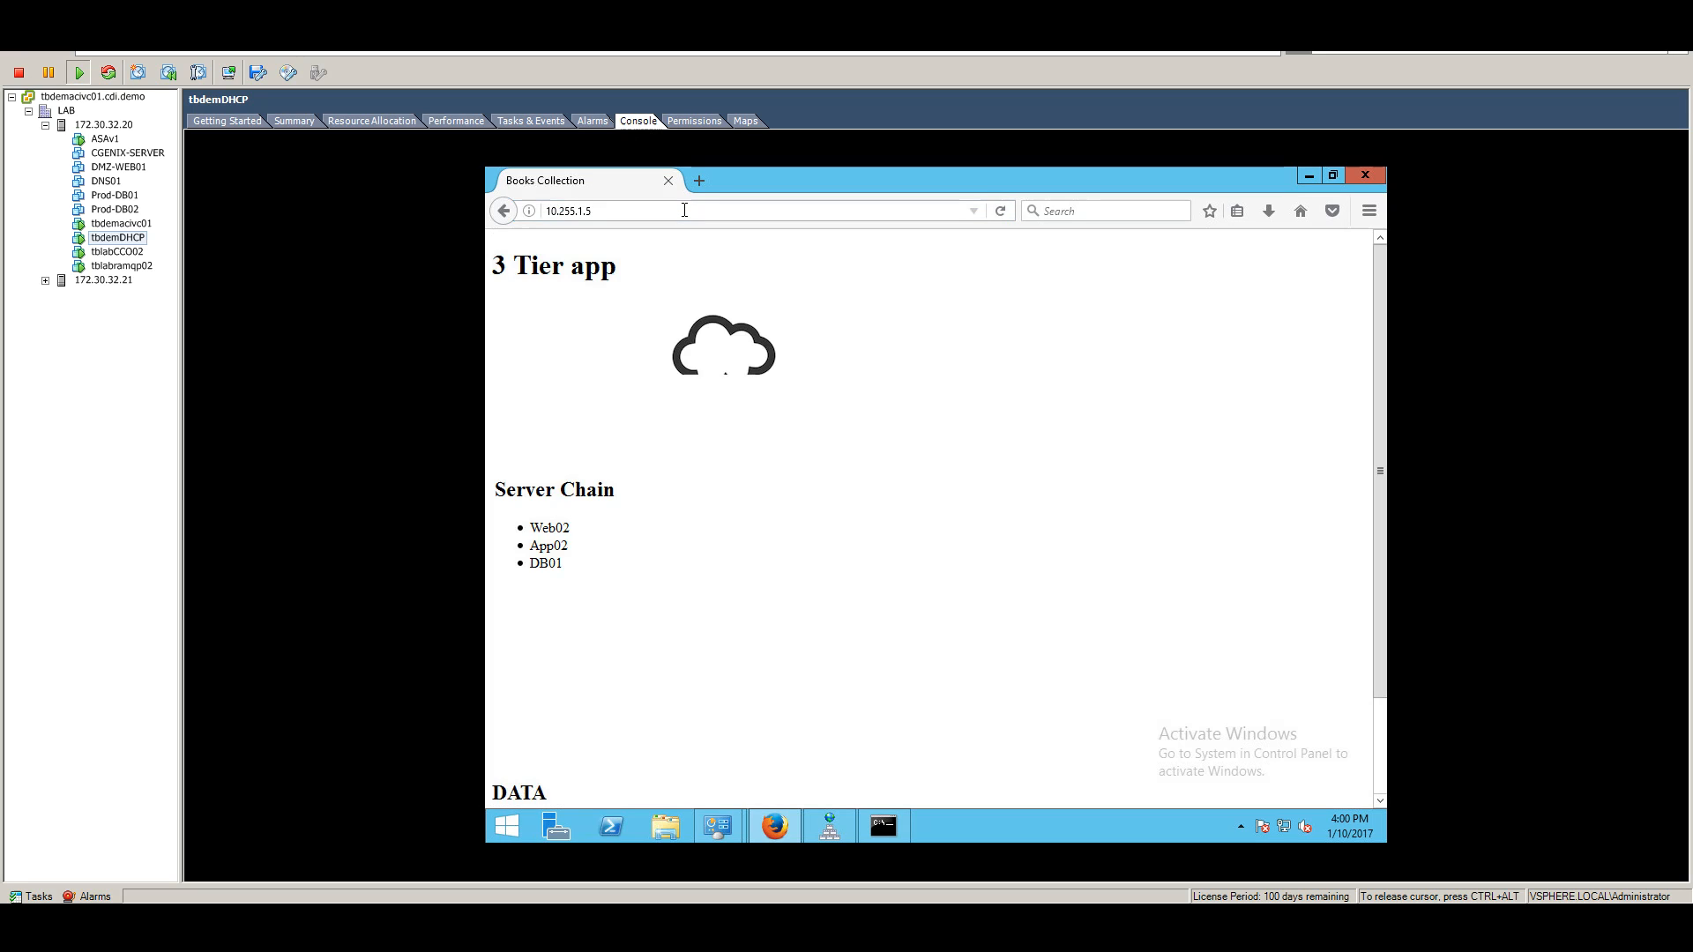
Reload the 3 Tier app page repeatedly to check which web, app and database servers answer each request
click(1006, 209)
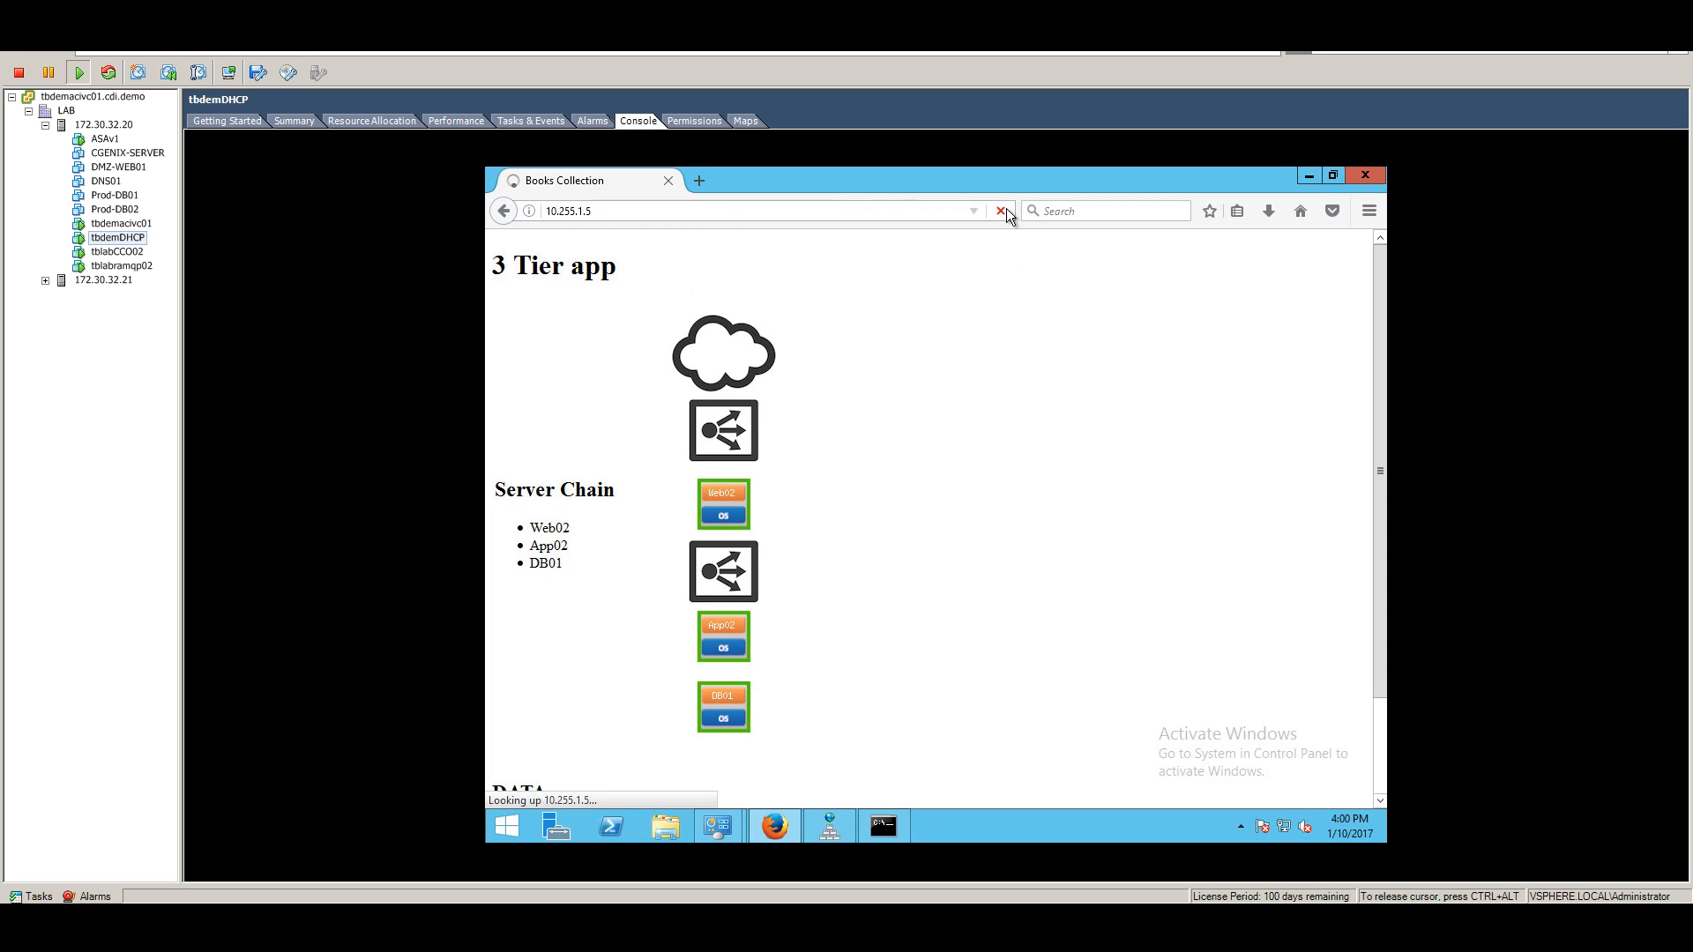
click(1001, 212)
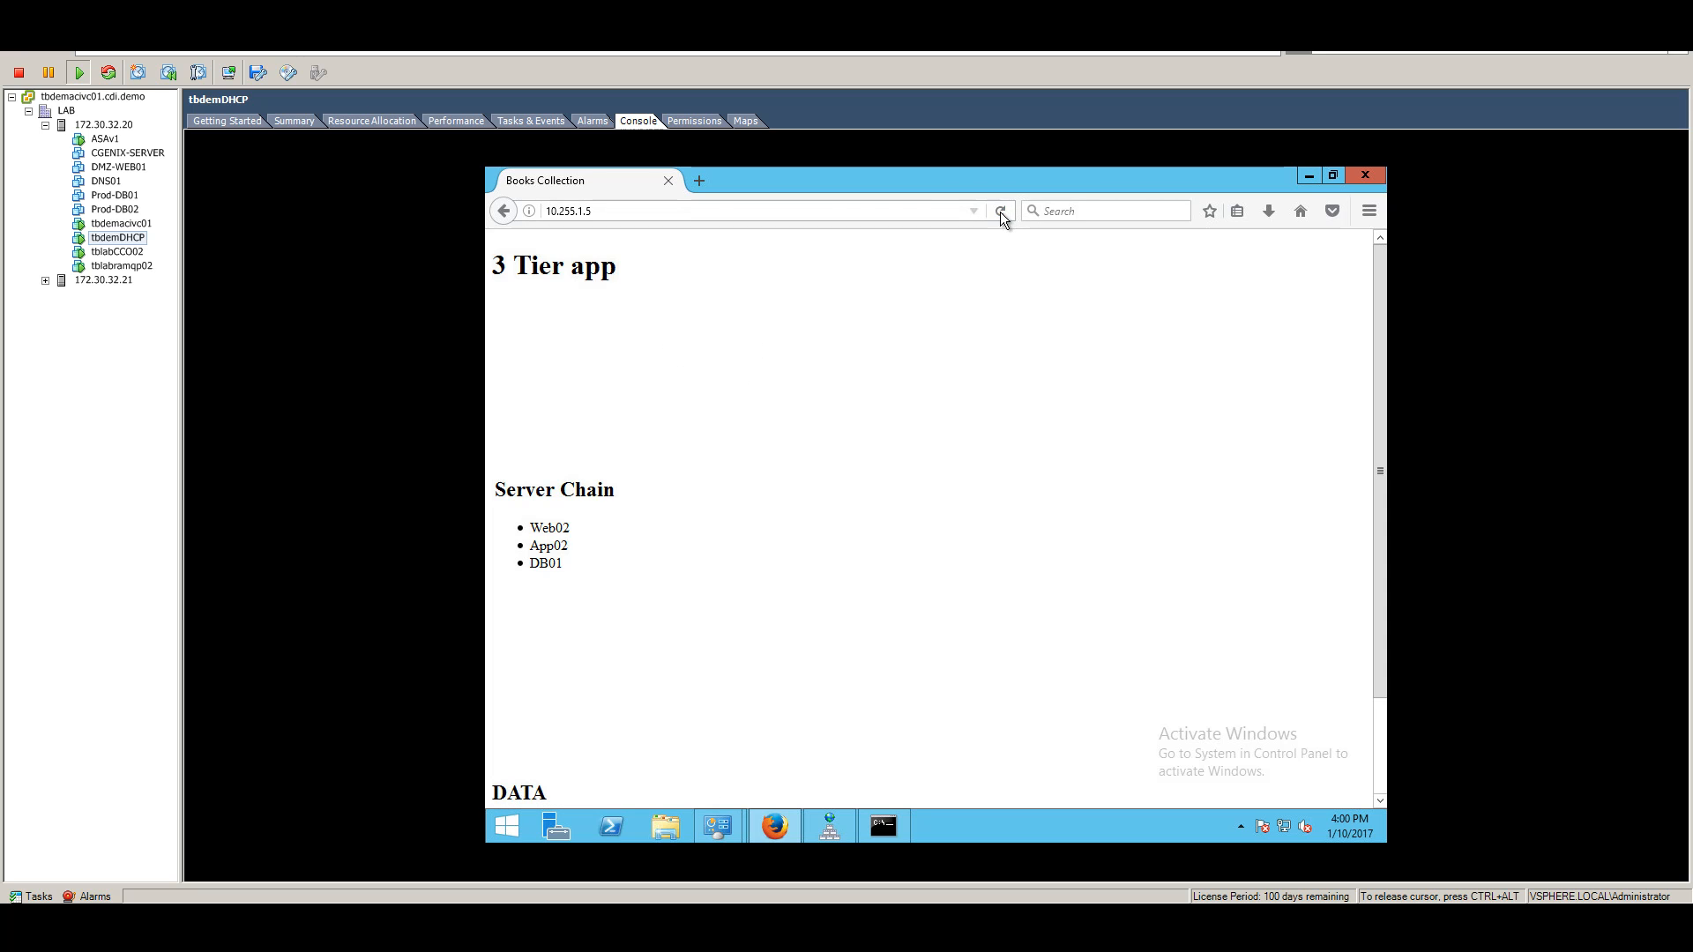
click(1002, 212)
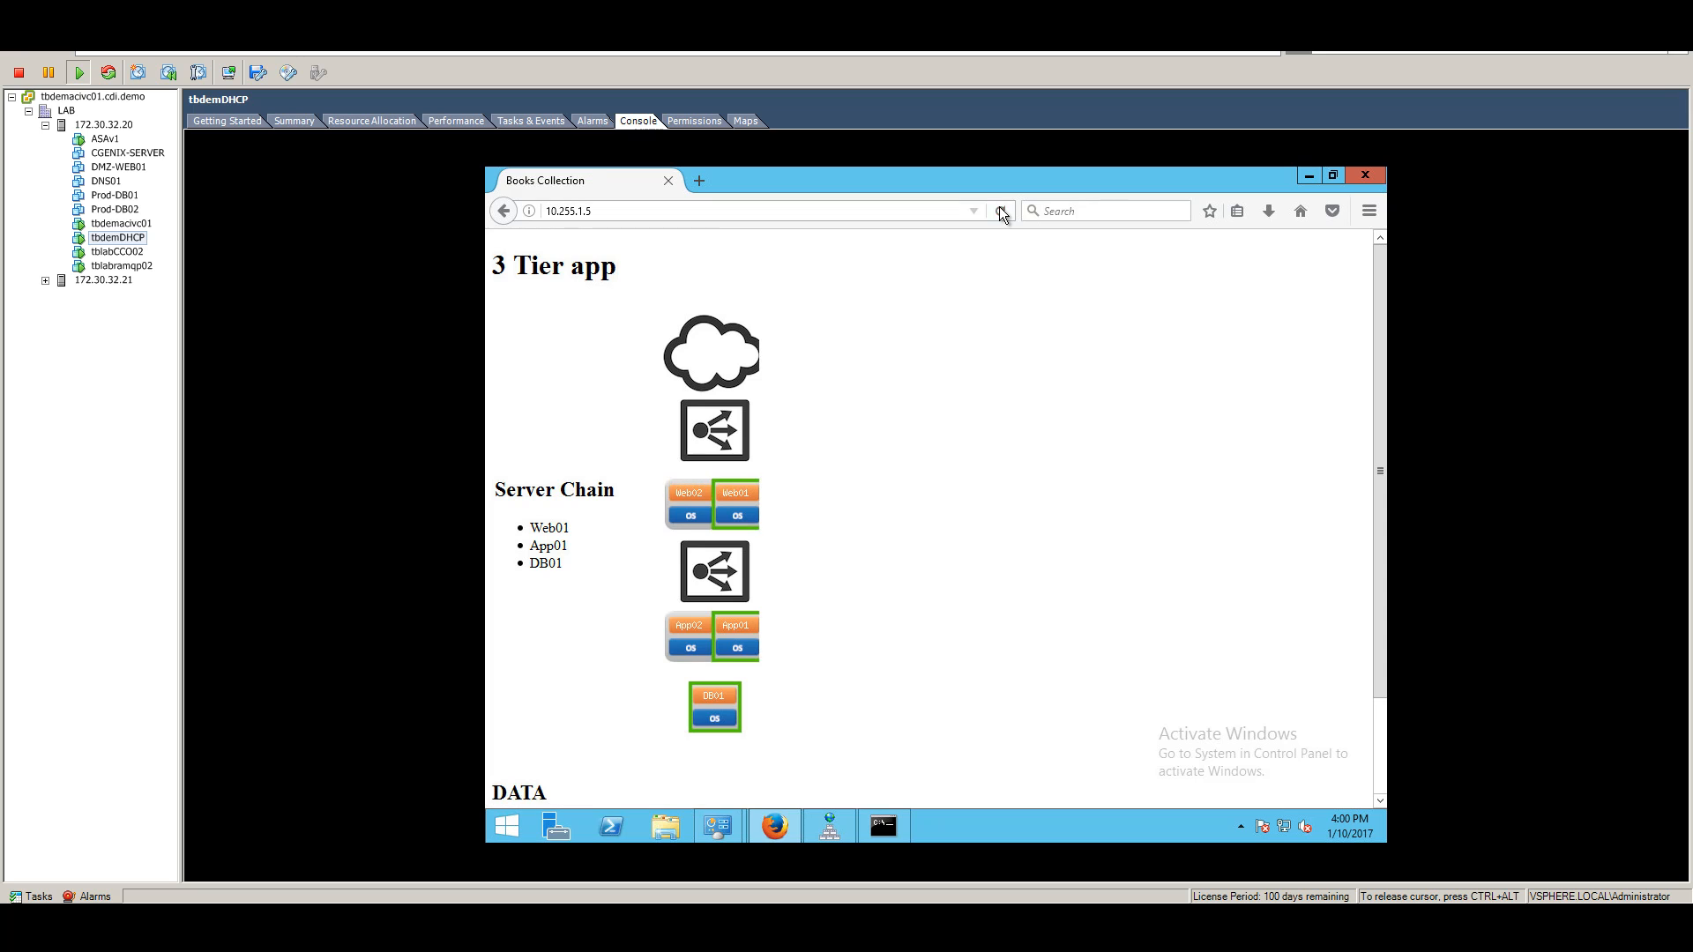
click(1002, 212)
click(1000, 209)
click(1000, 209)
click(1001, 211)
click(1001, 211)
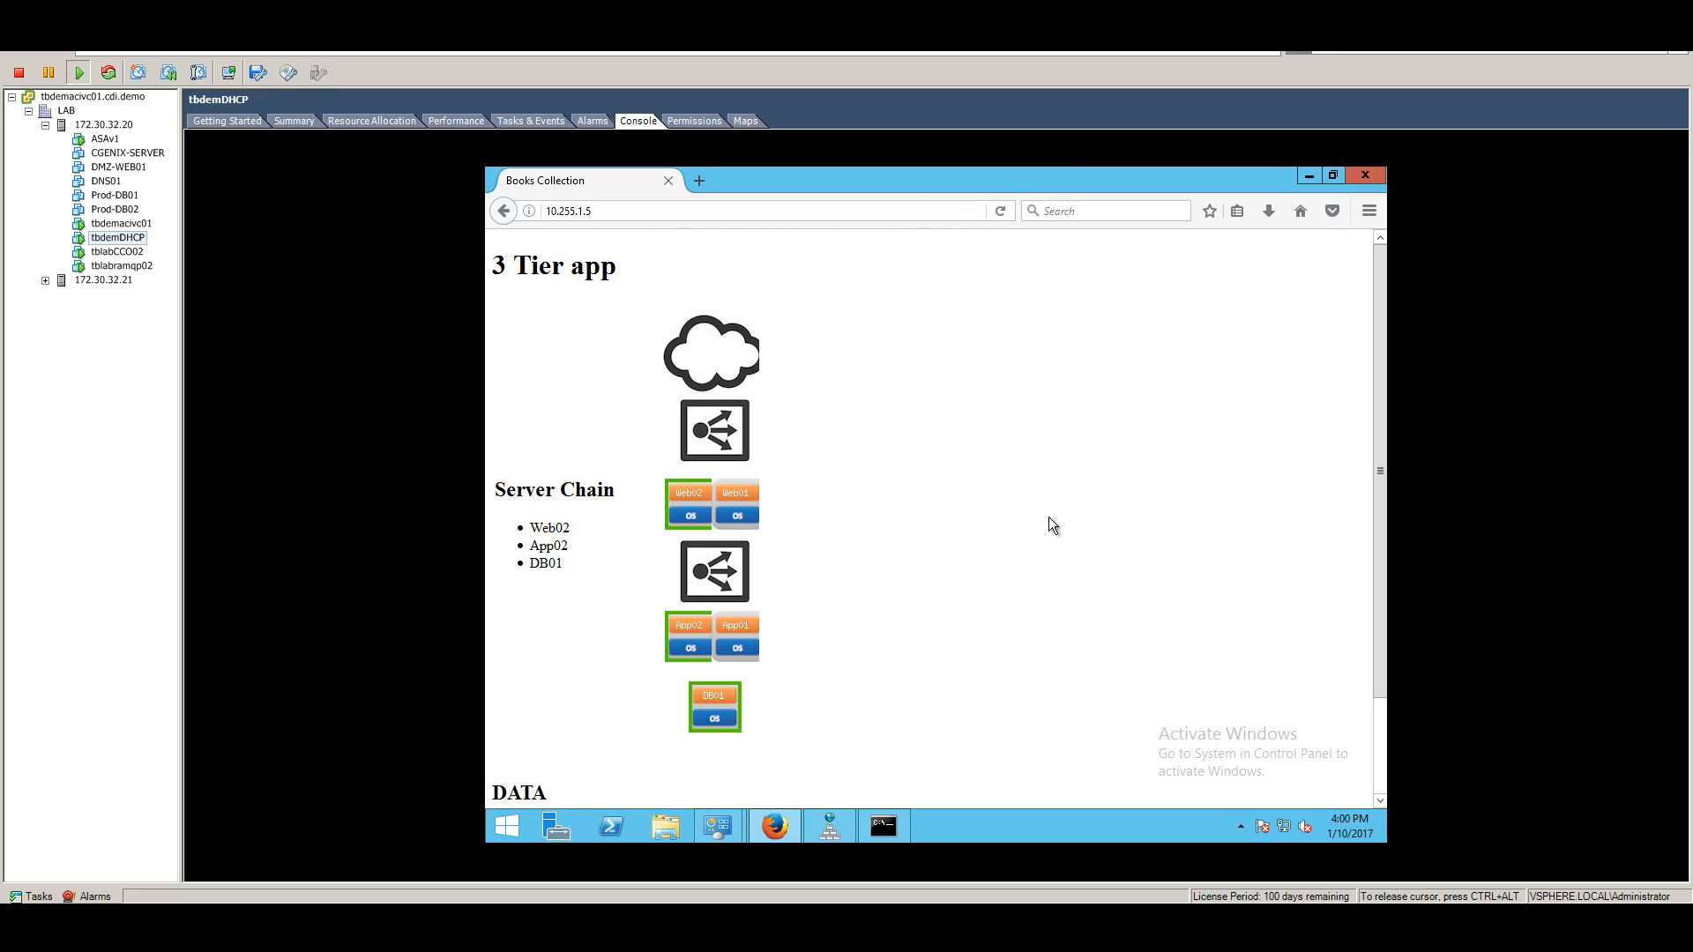
Release the console, switch back to the vSphere Web Client and start the live flow capture for Web01's network adapter
key(ctrl+alt)
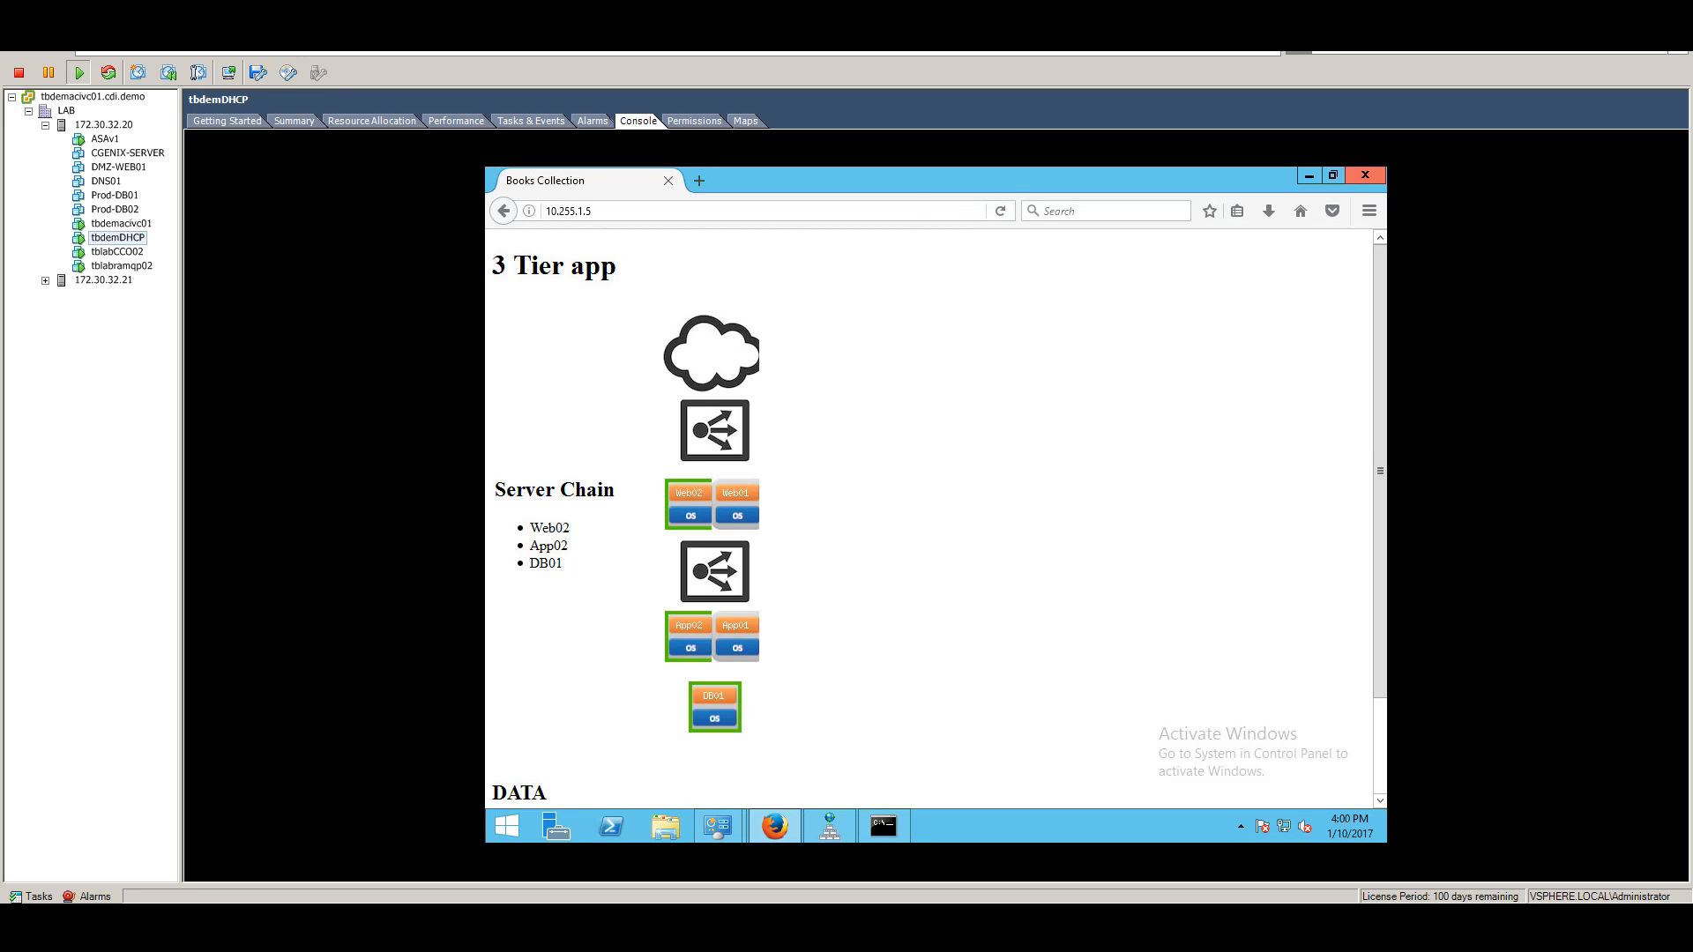
key(alt+Tab)
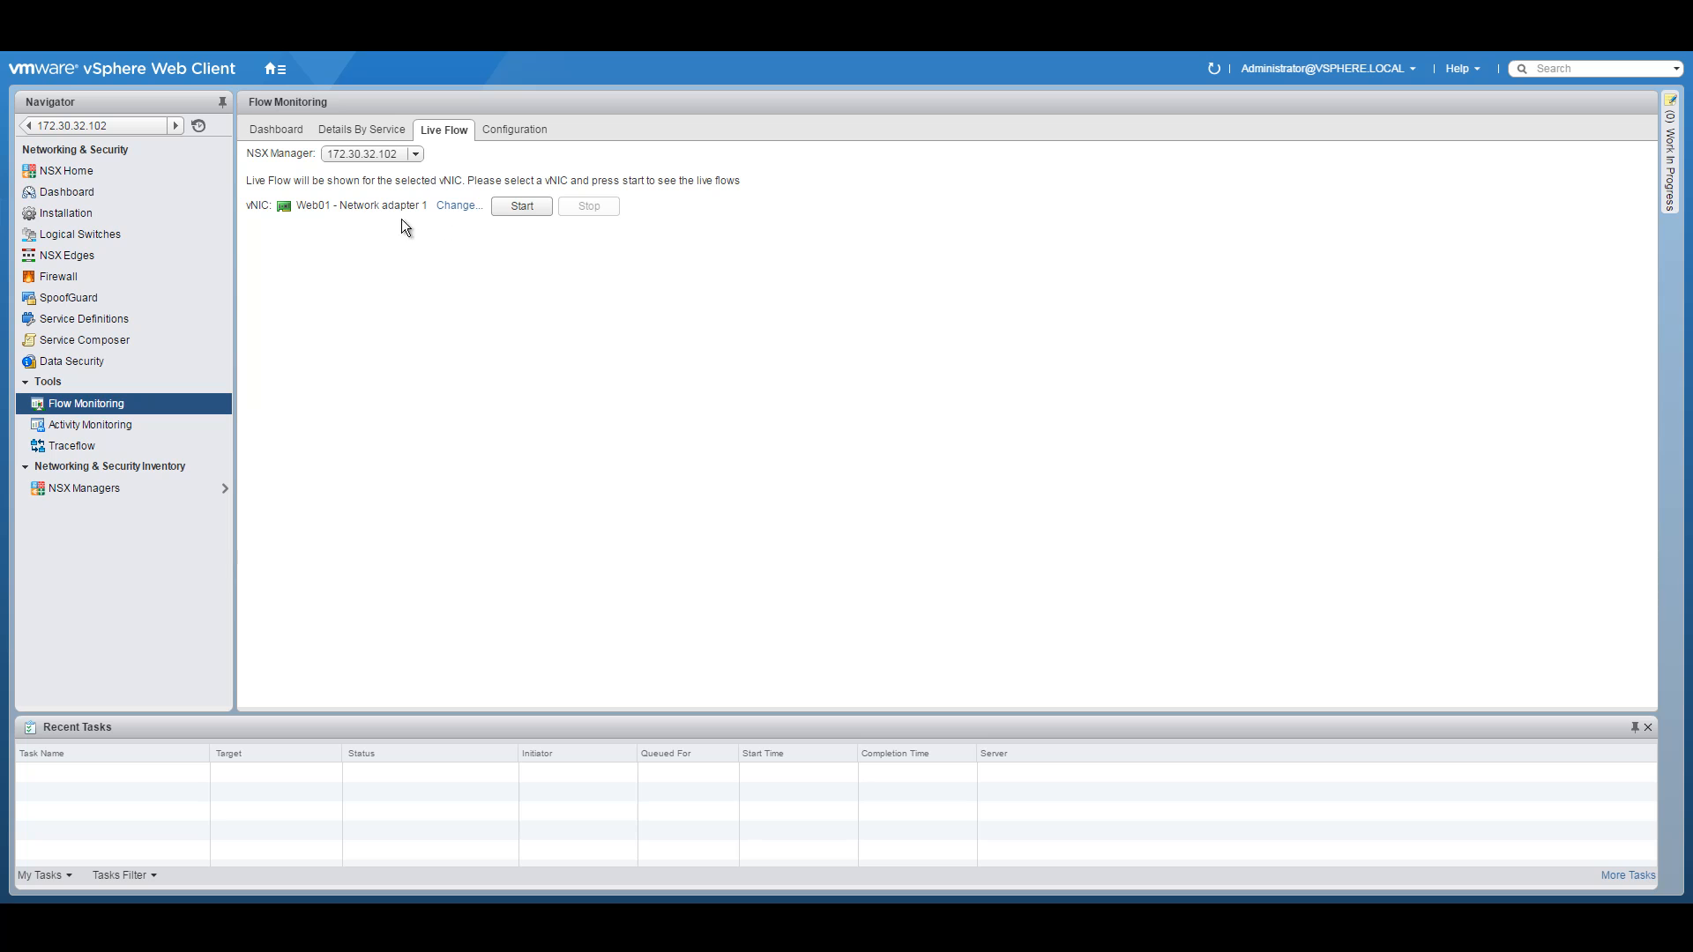
click(518, 204)
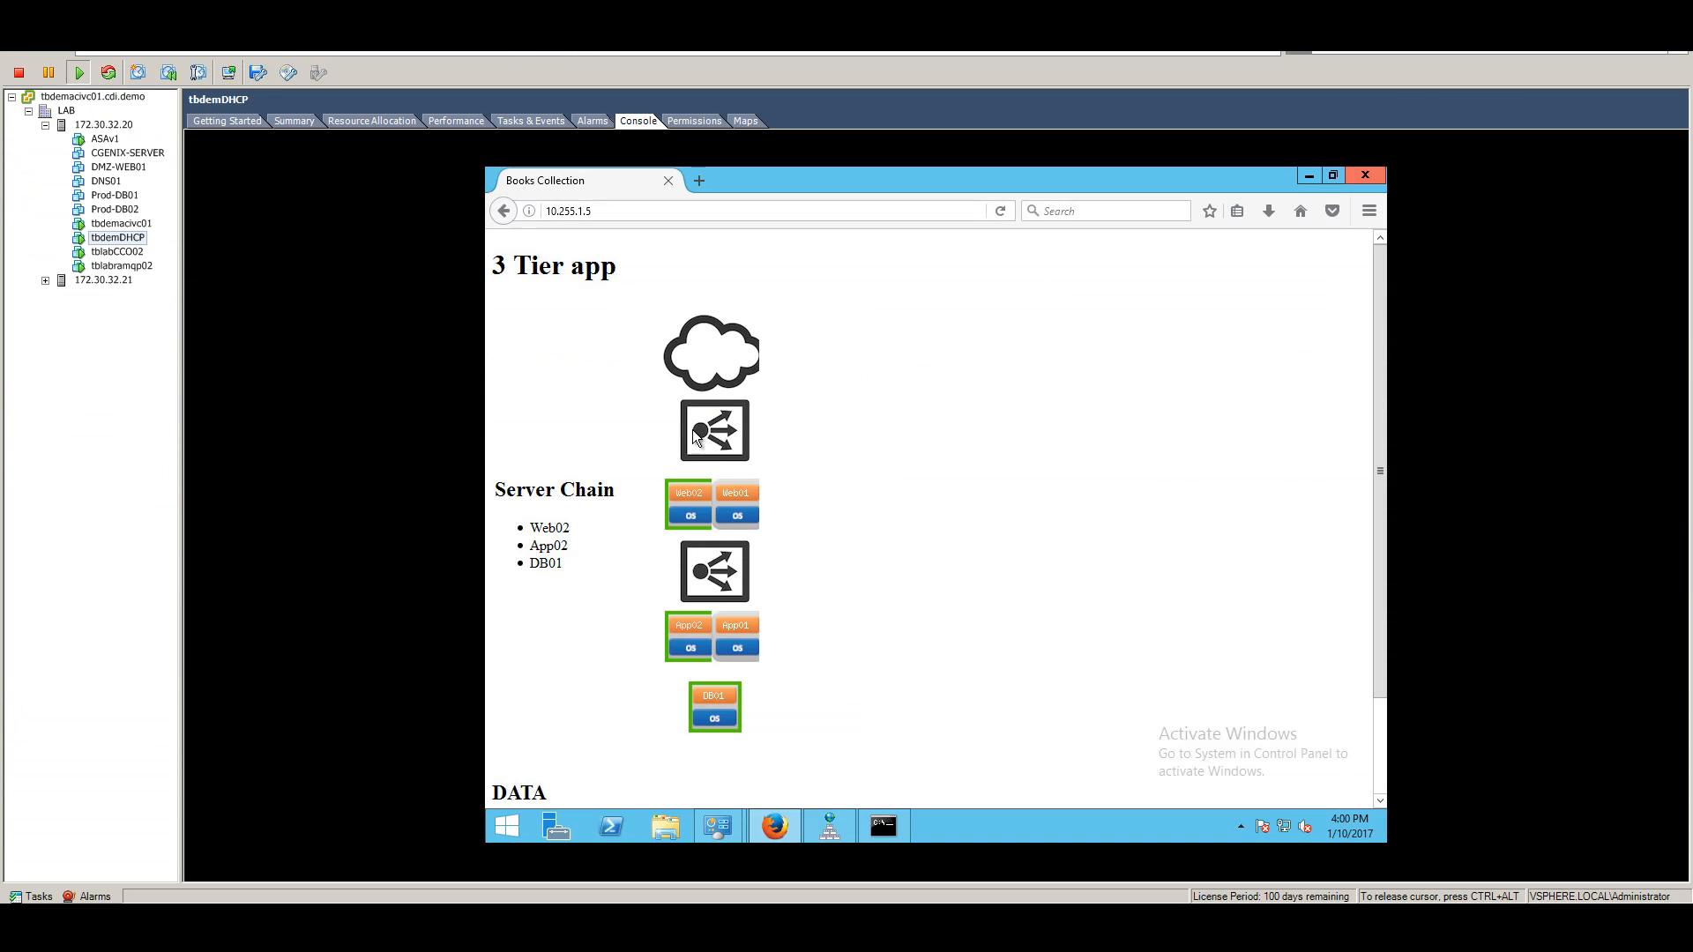
Return to the tbdemDHCP console and refresh the 3 Tier app several times to generate traffic for the capture
click(1000, 212)
click(1003, 210)
click(1002, 212)
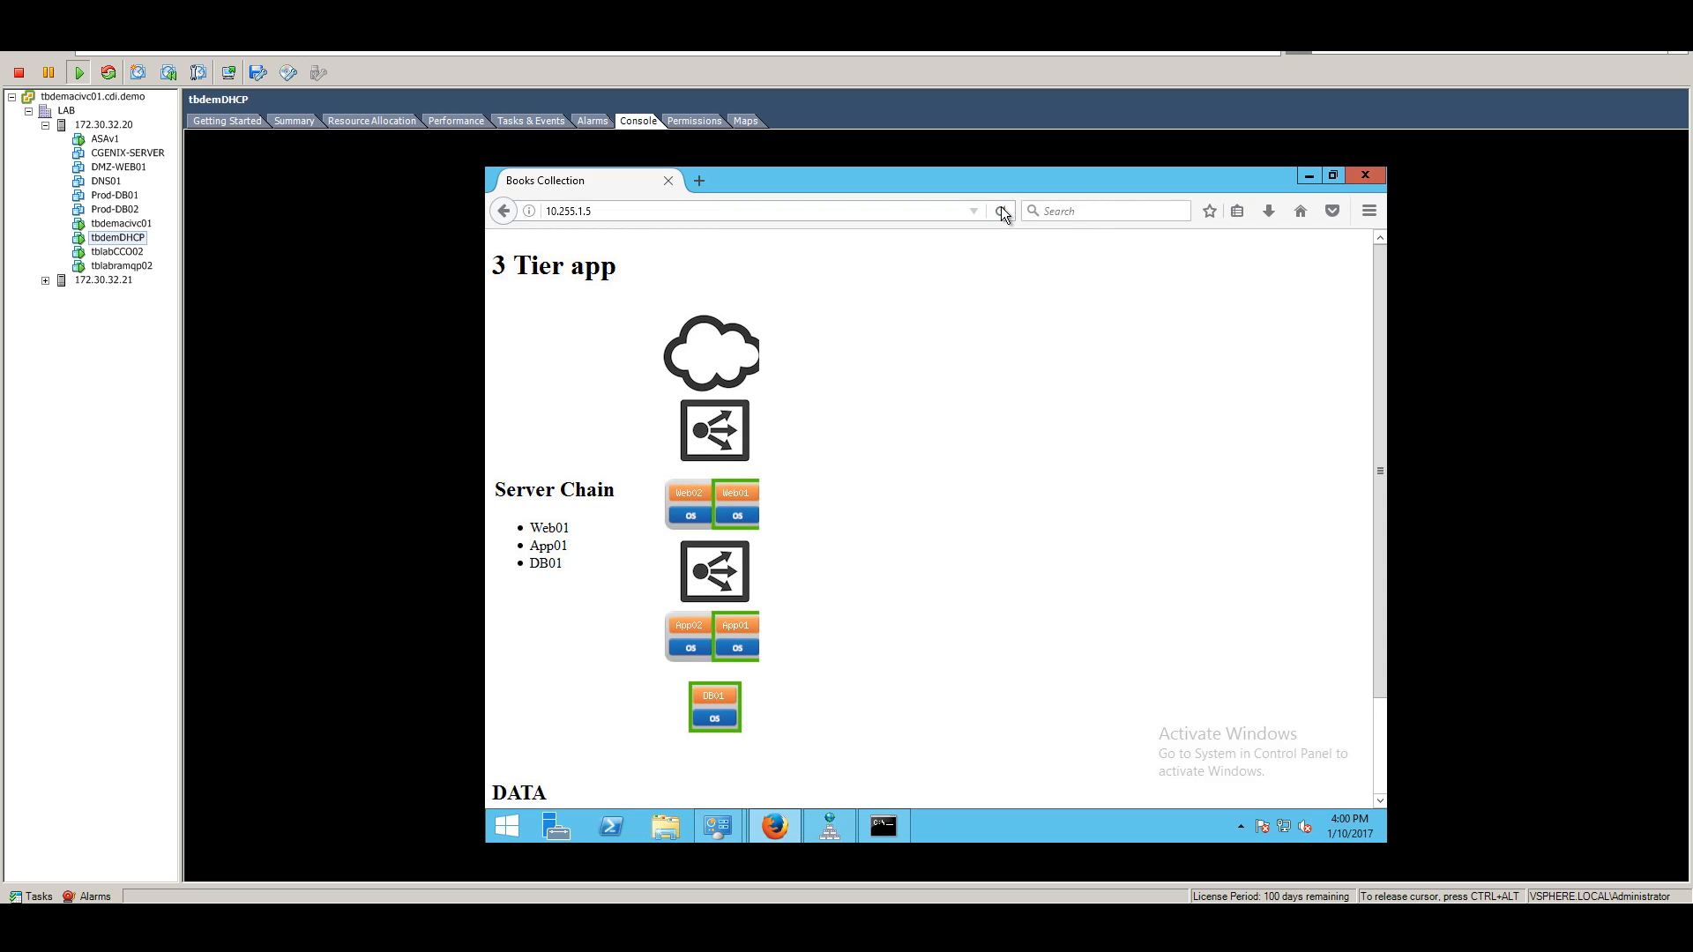
click(1002, 211)
click(1002, 211)
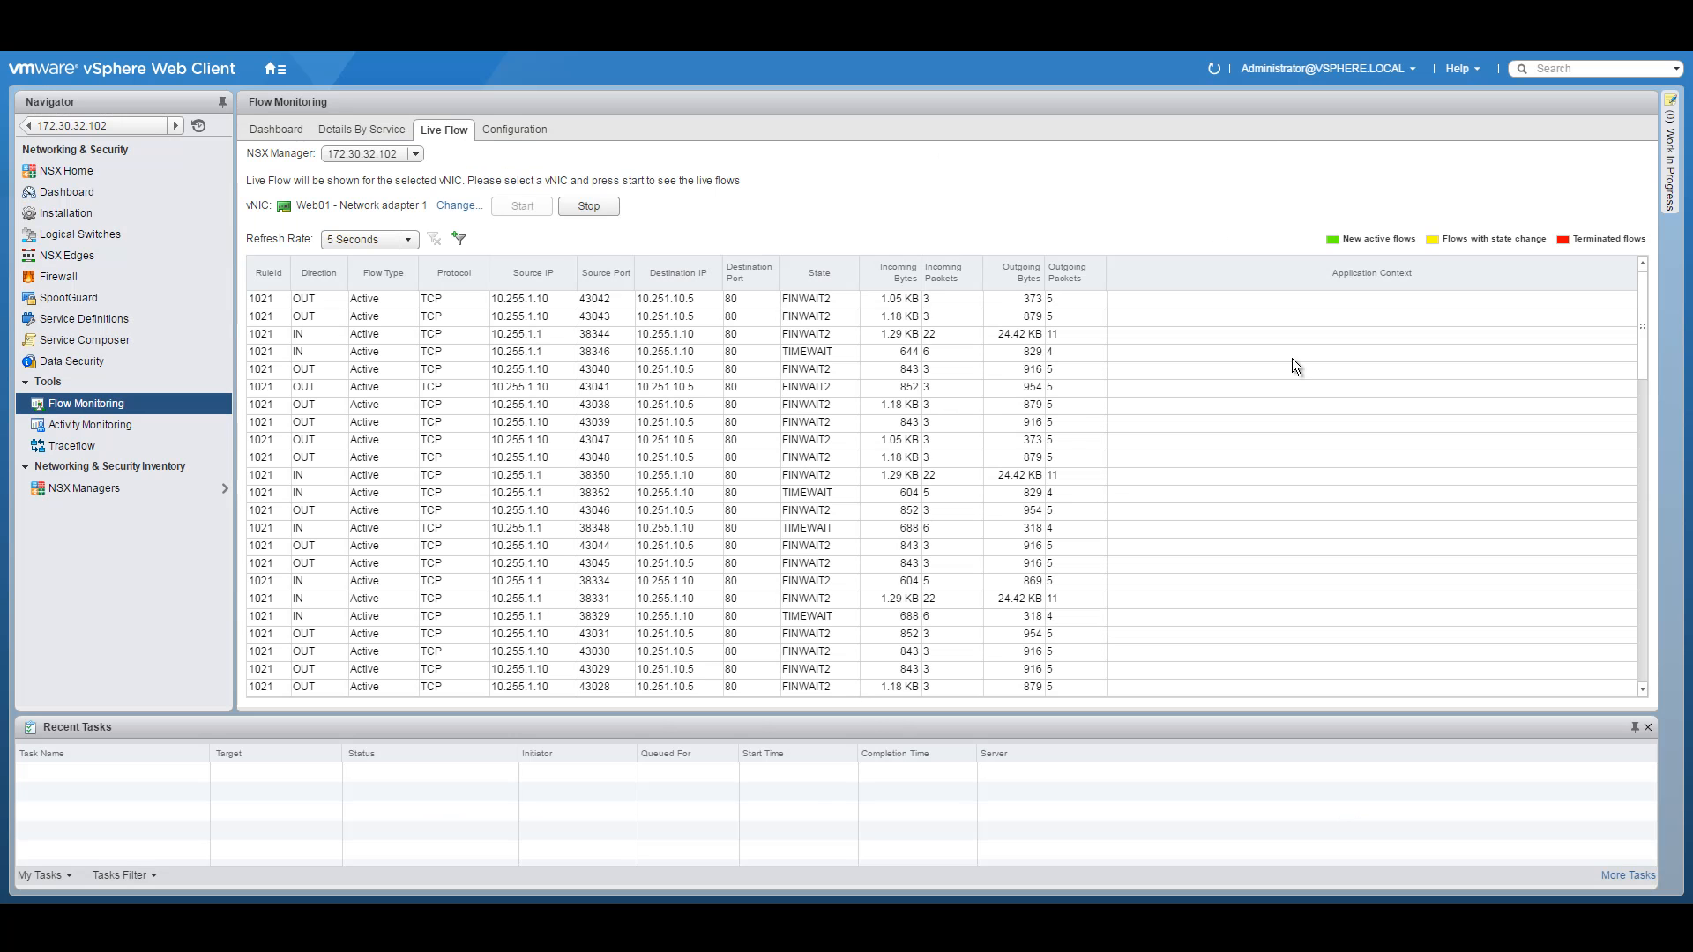
Stop the live flow capture in the vSphere Web Client, sort the flows by direction, and examine the inbound and outbound entries
click(587, 206)
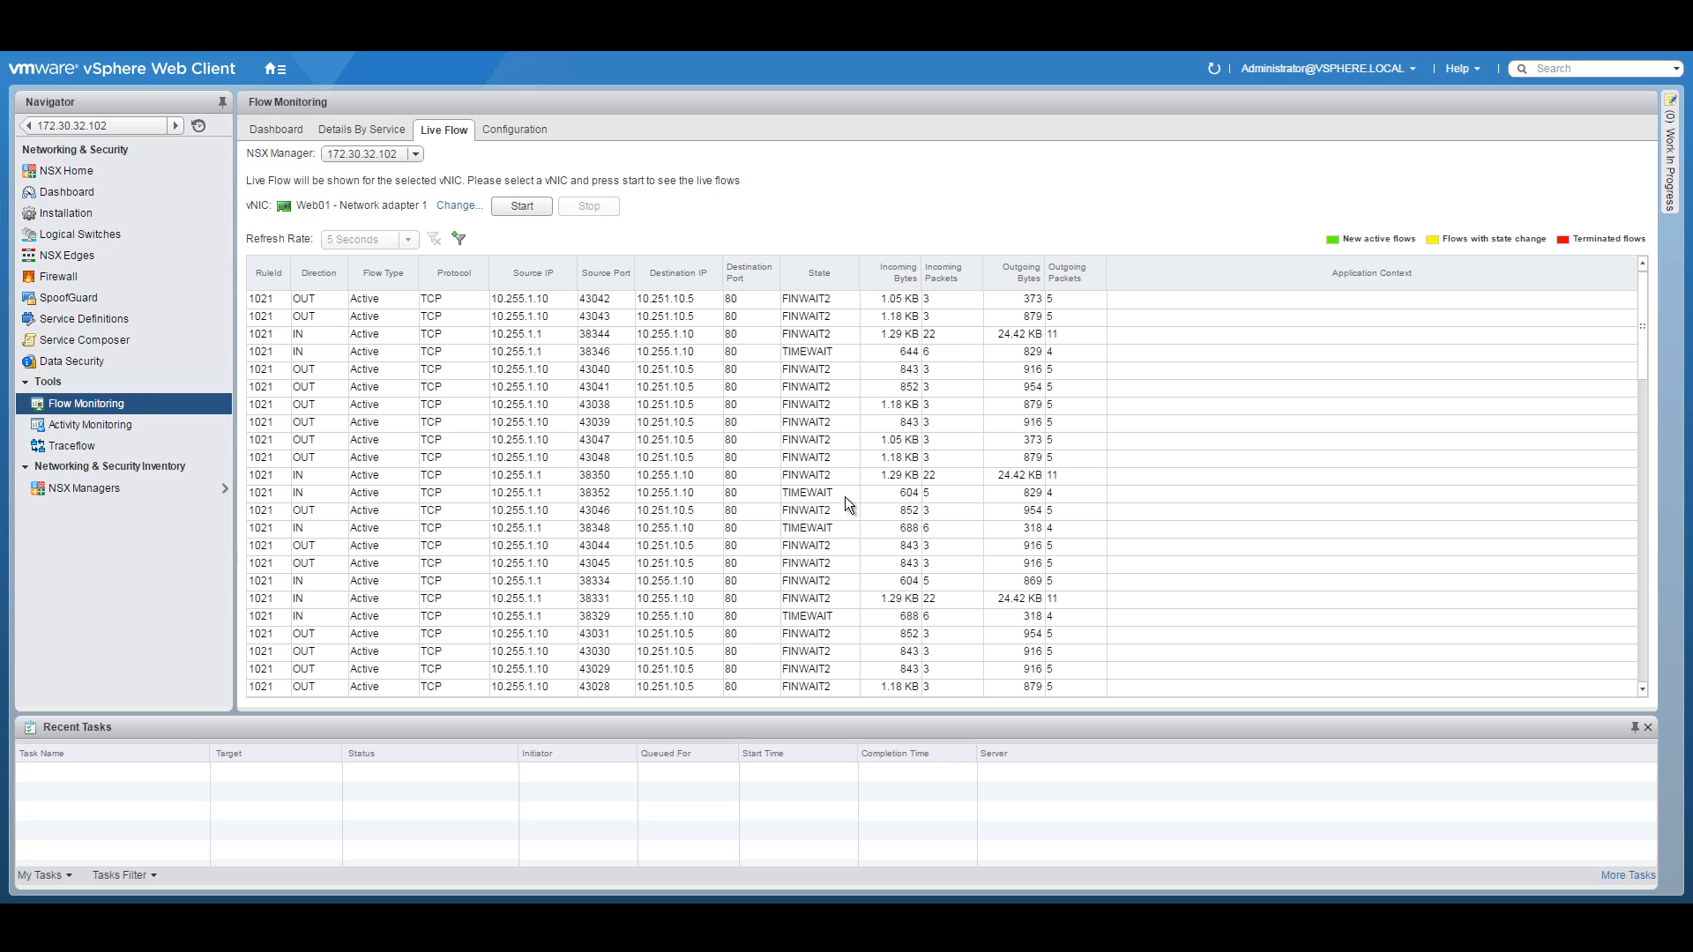
click(1637, 294)
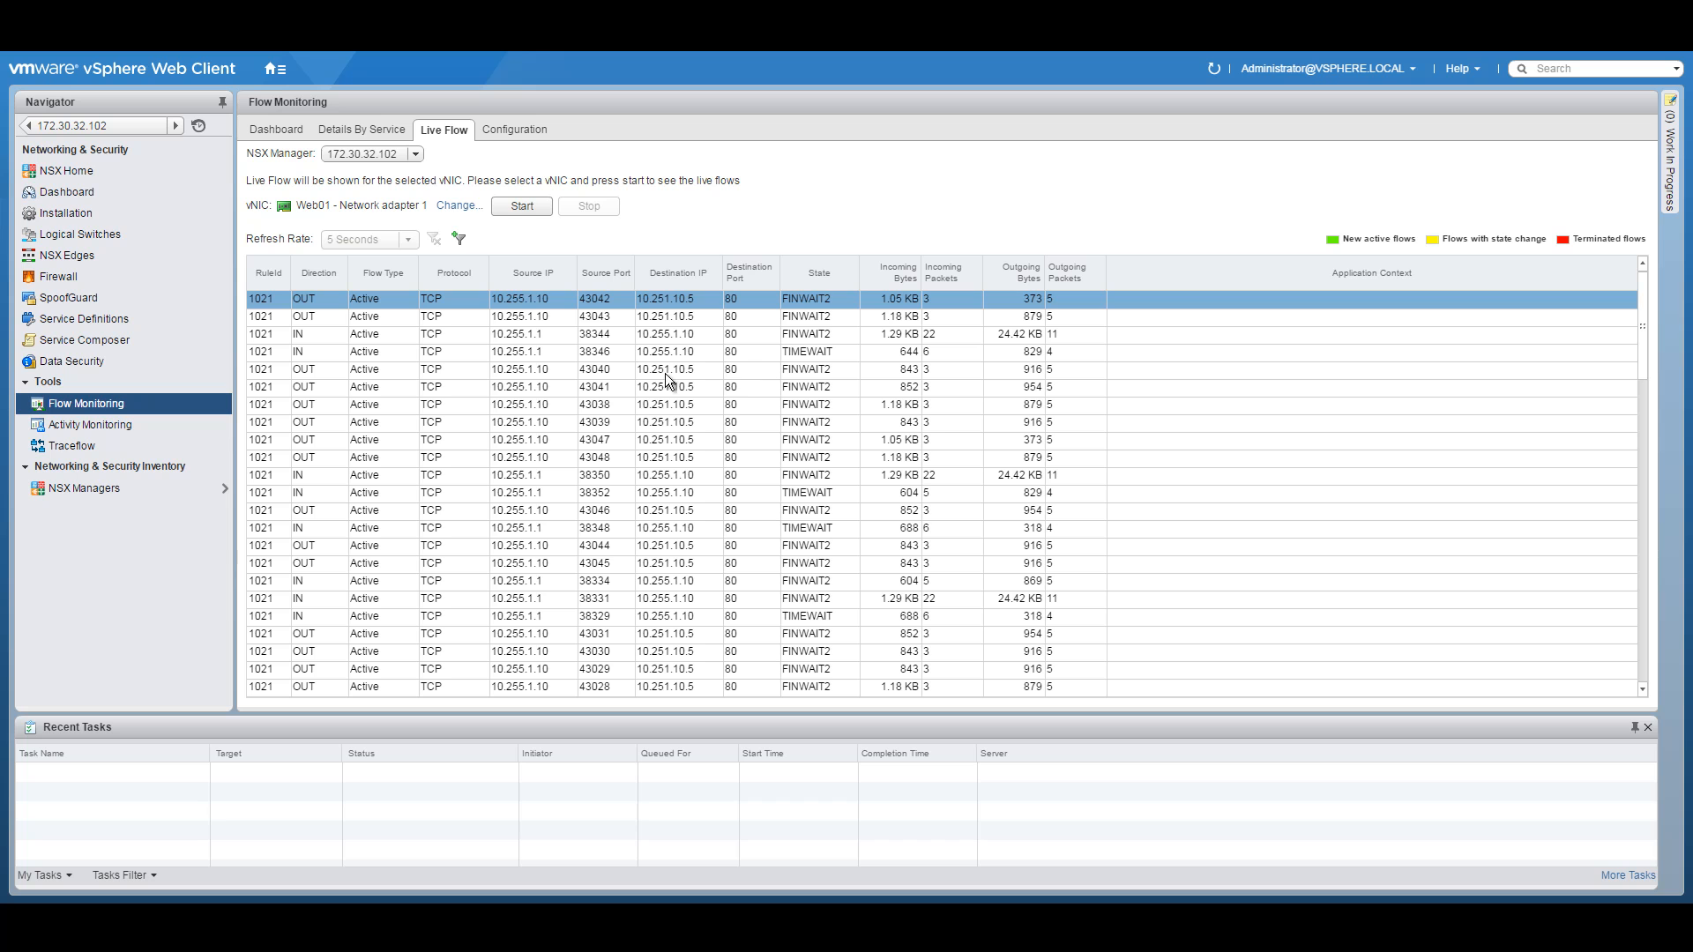
click(316, 274)
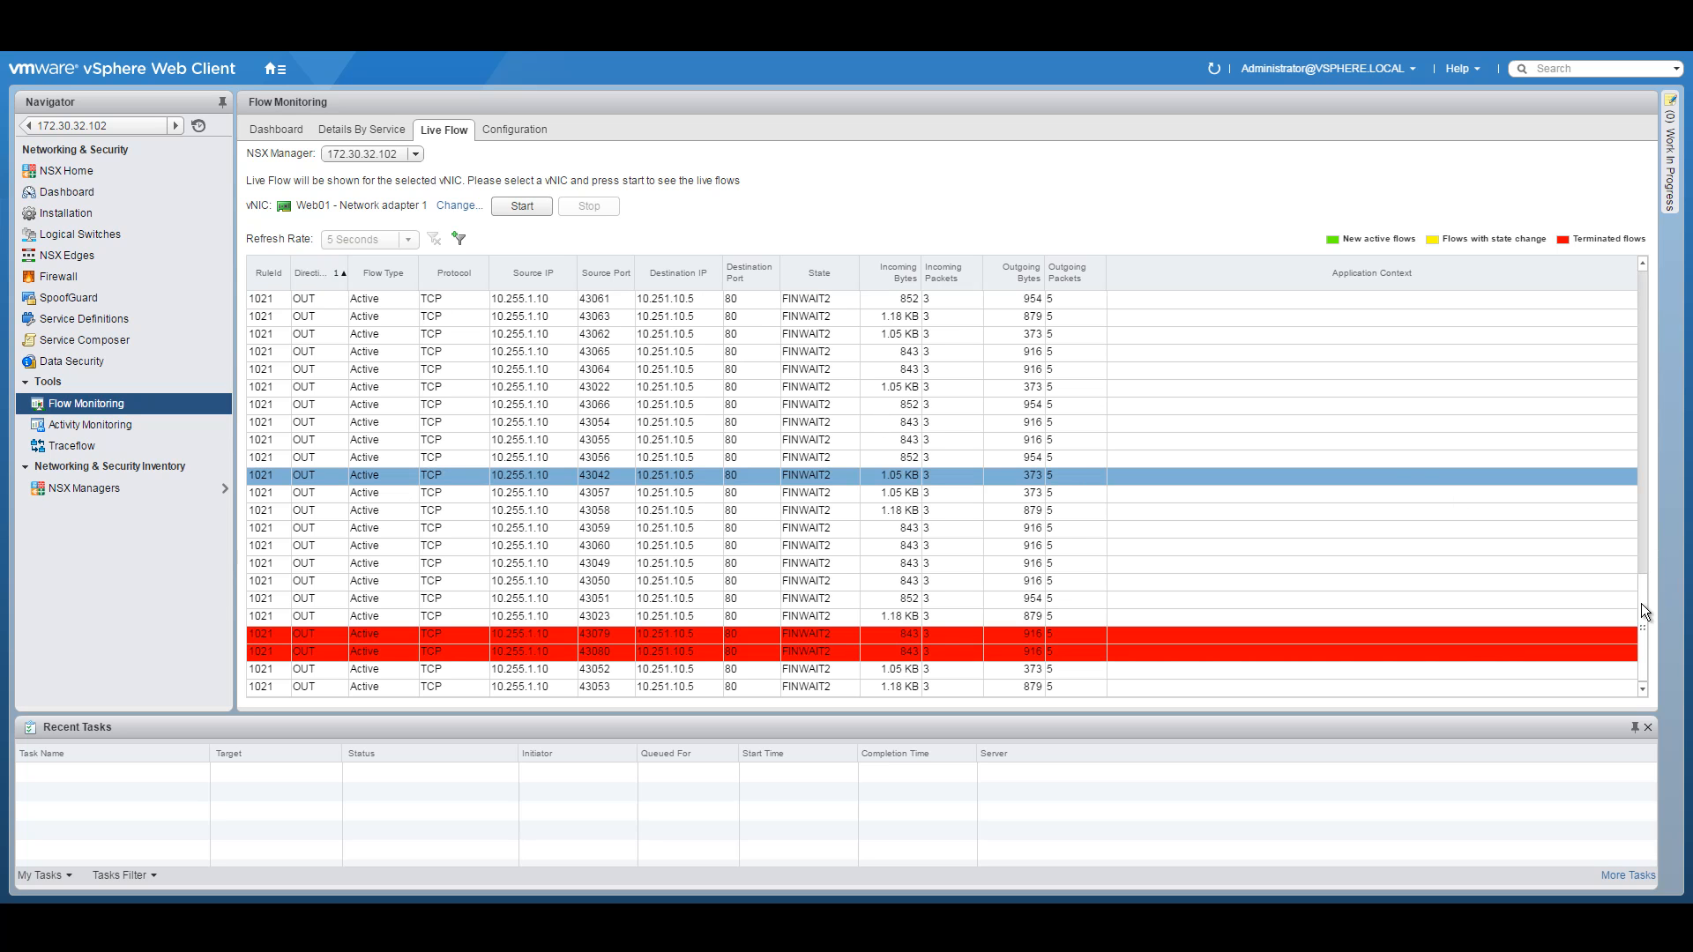
drag(1641, 628, 1644, 263)
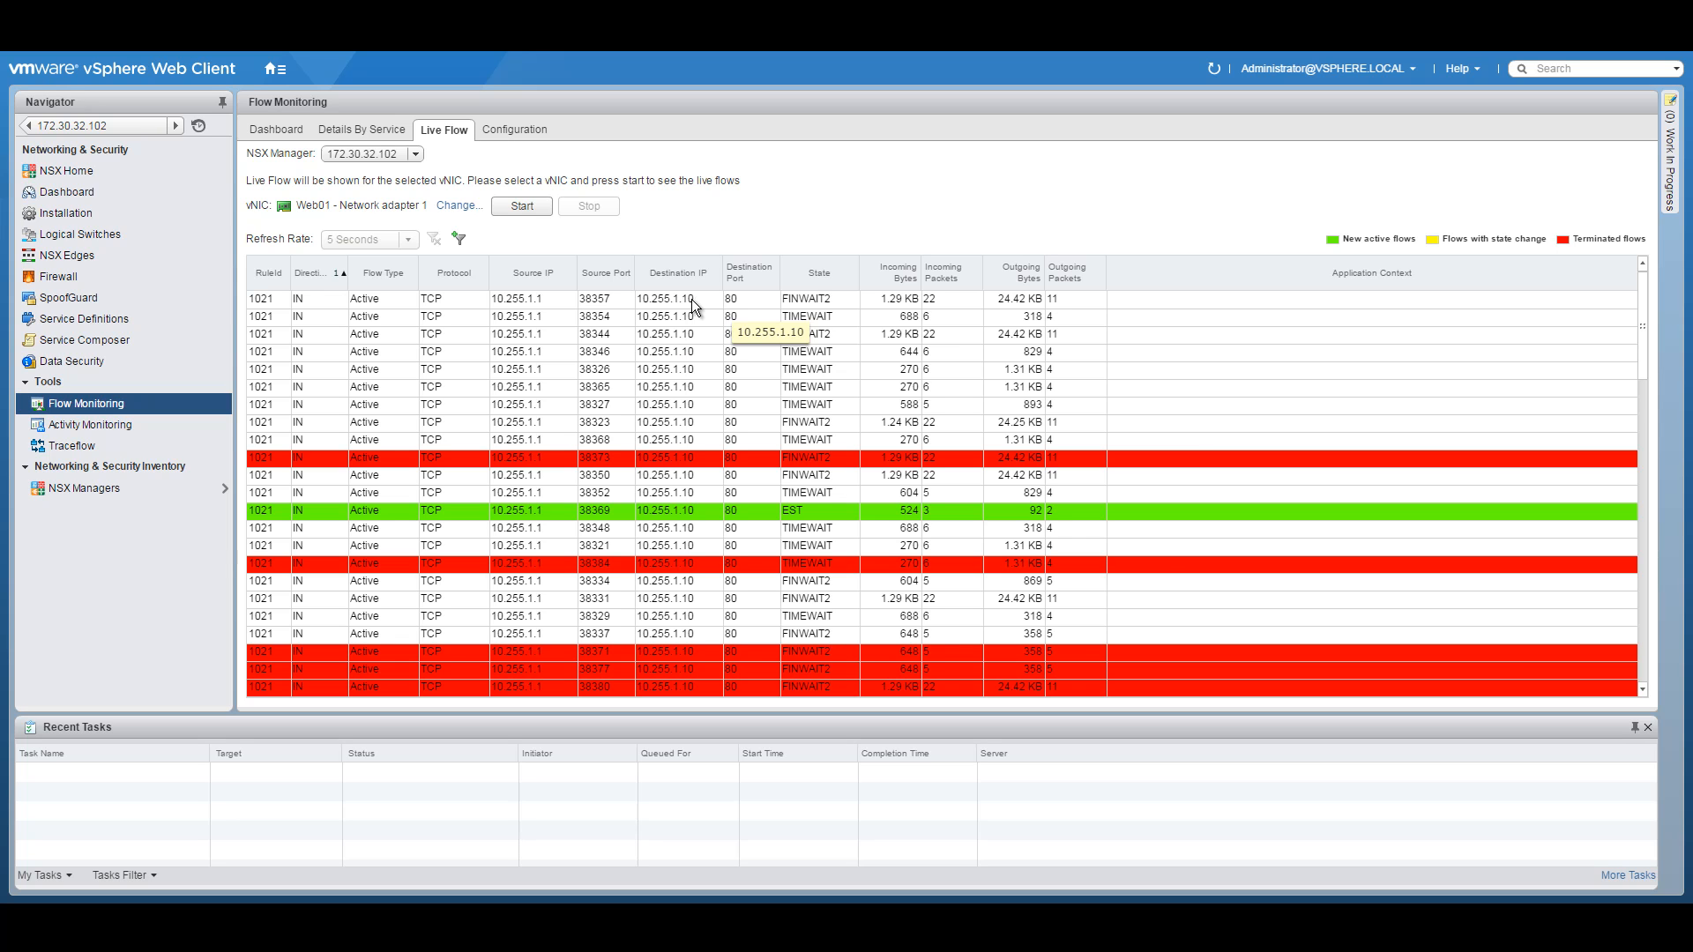
click(1644, 690)
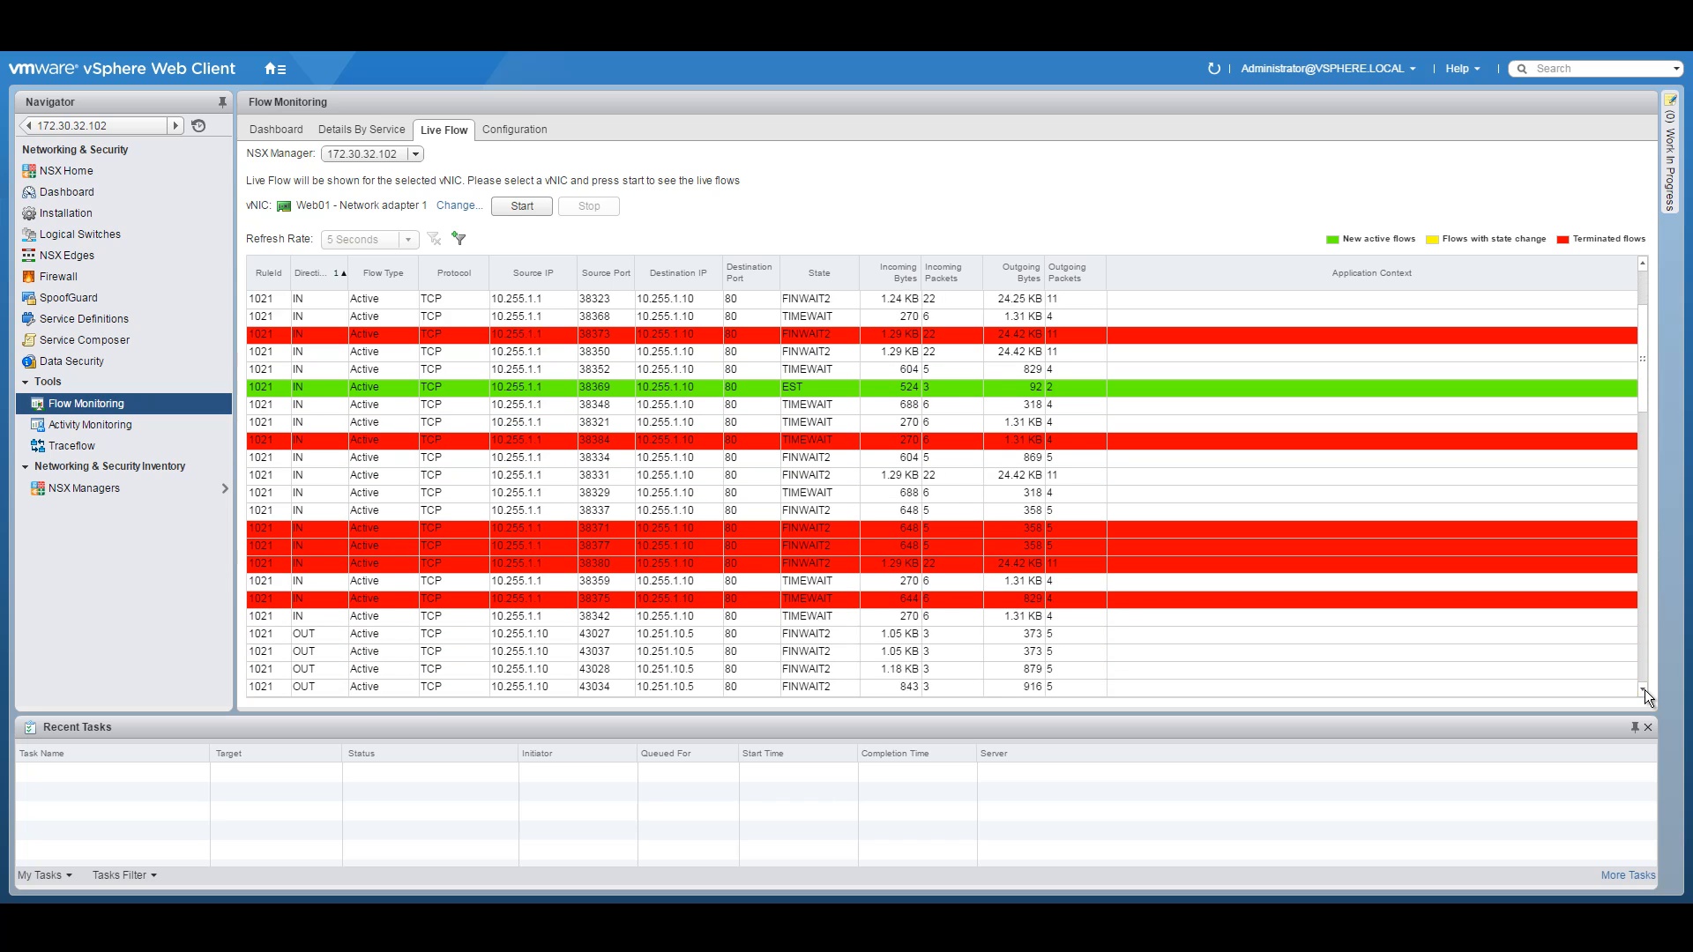
Examine Web01's captured flows from the inbound entries through the outbound ones, checking source IPs, destination IPs and destination ports
click(1644, 689)
click(1643, 689)
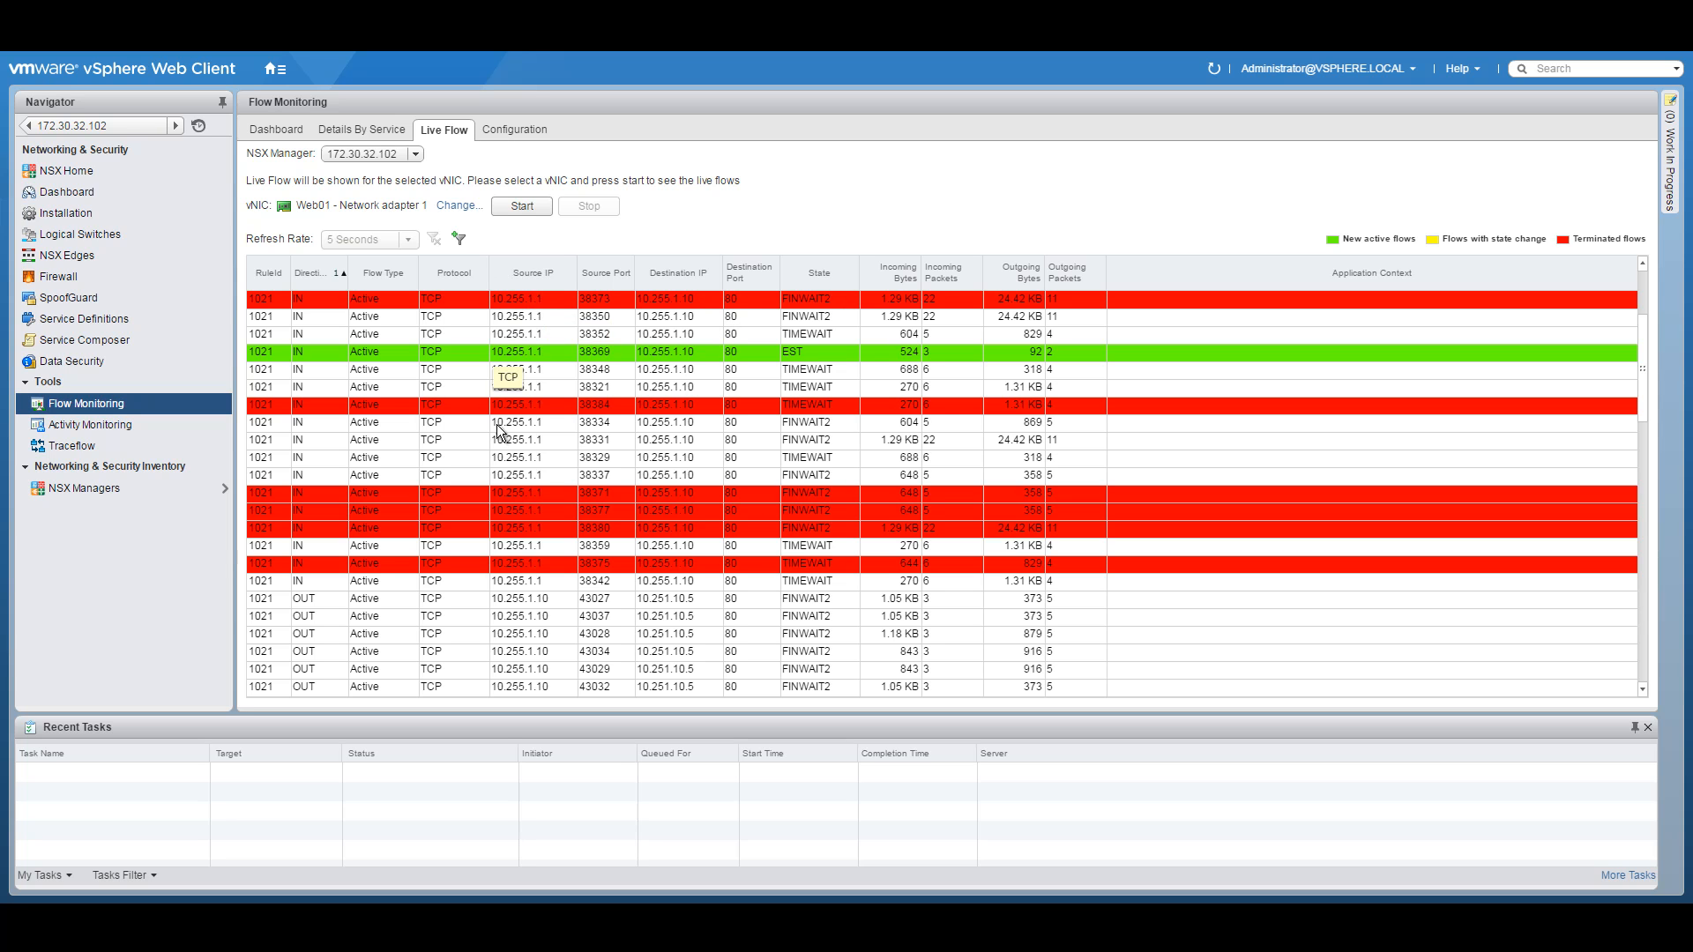
scroll(1639, 687, down, 3)
scroll(1643, 691, down, 2)
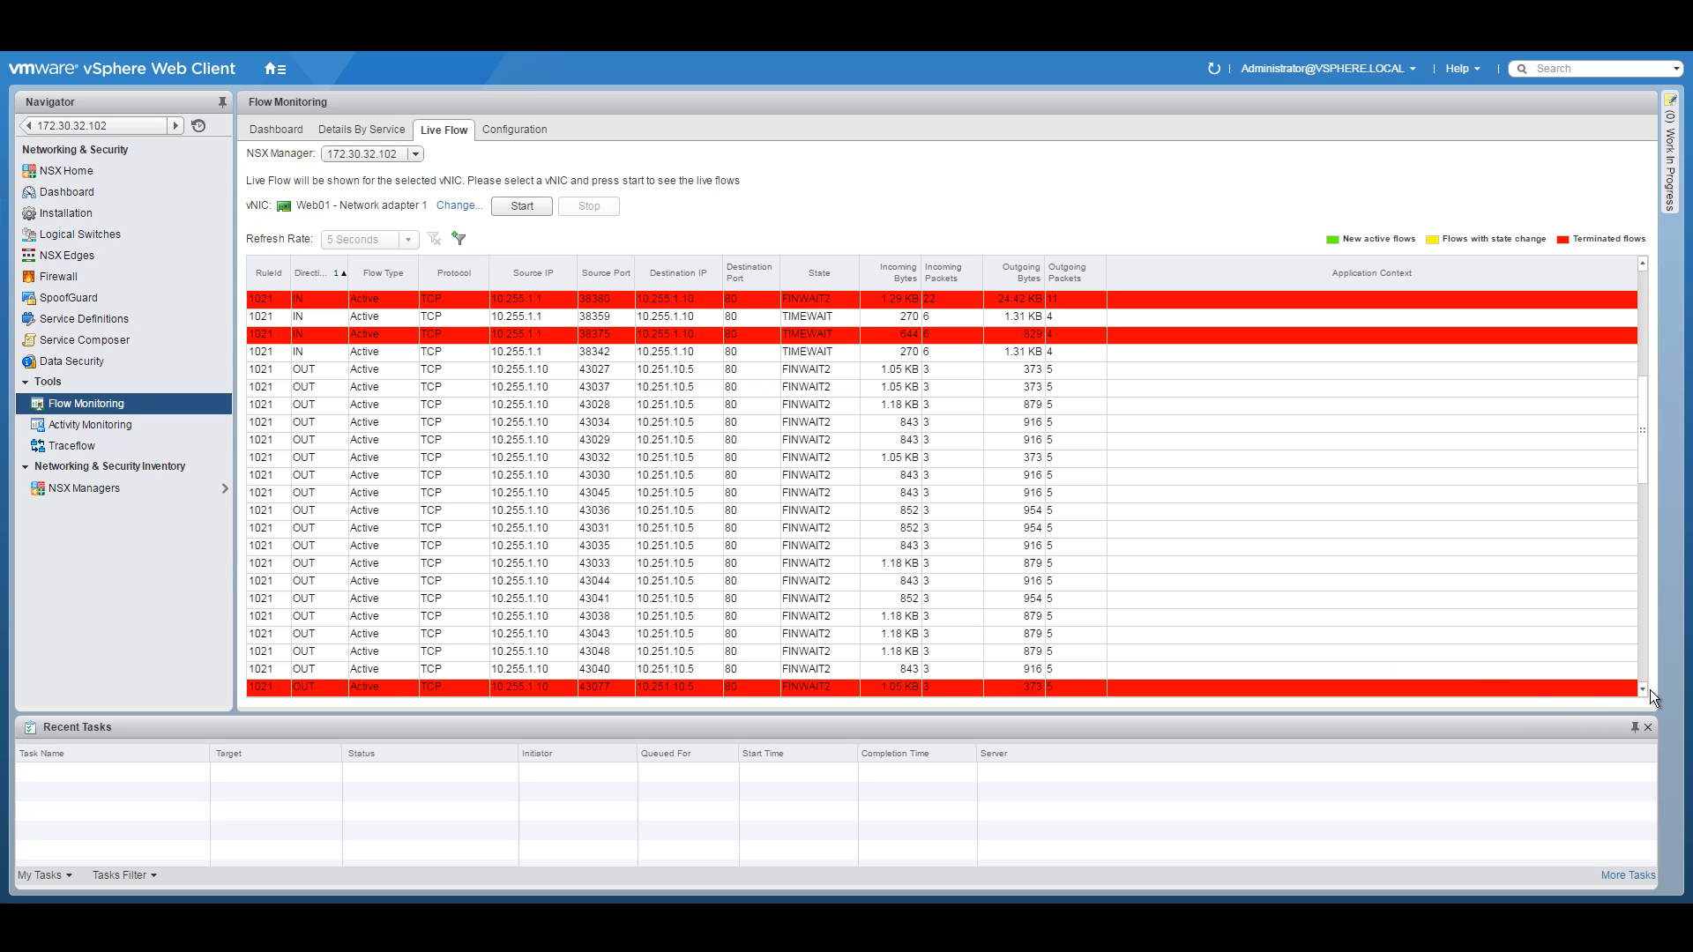
scroll(1643, 691, down, 7)
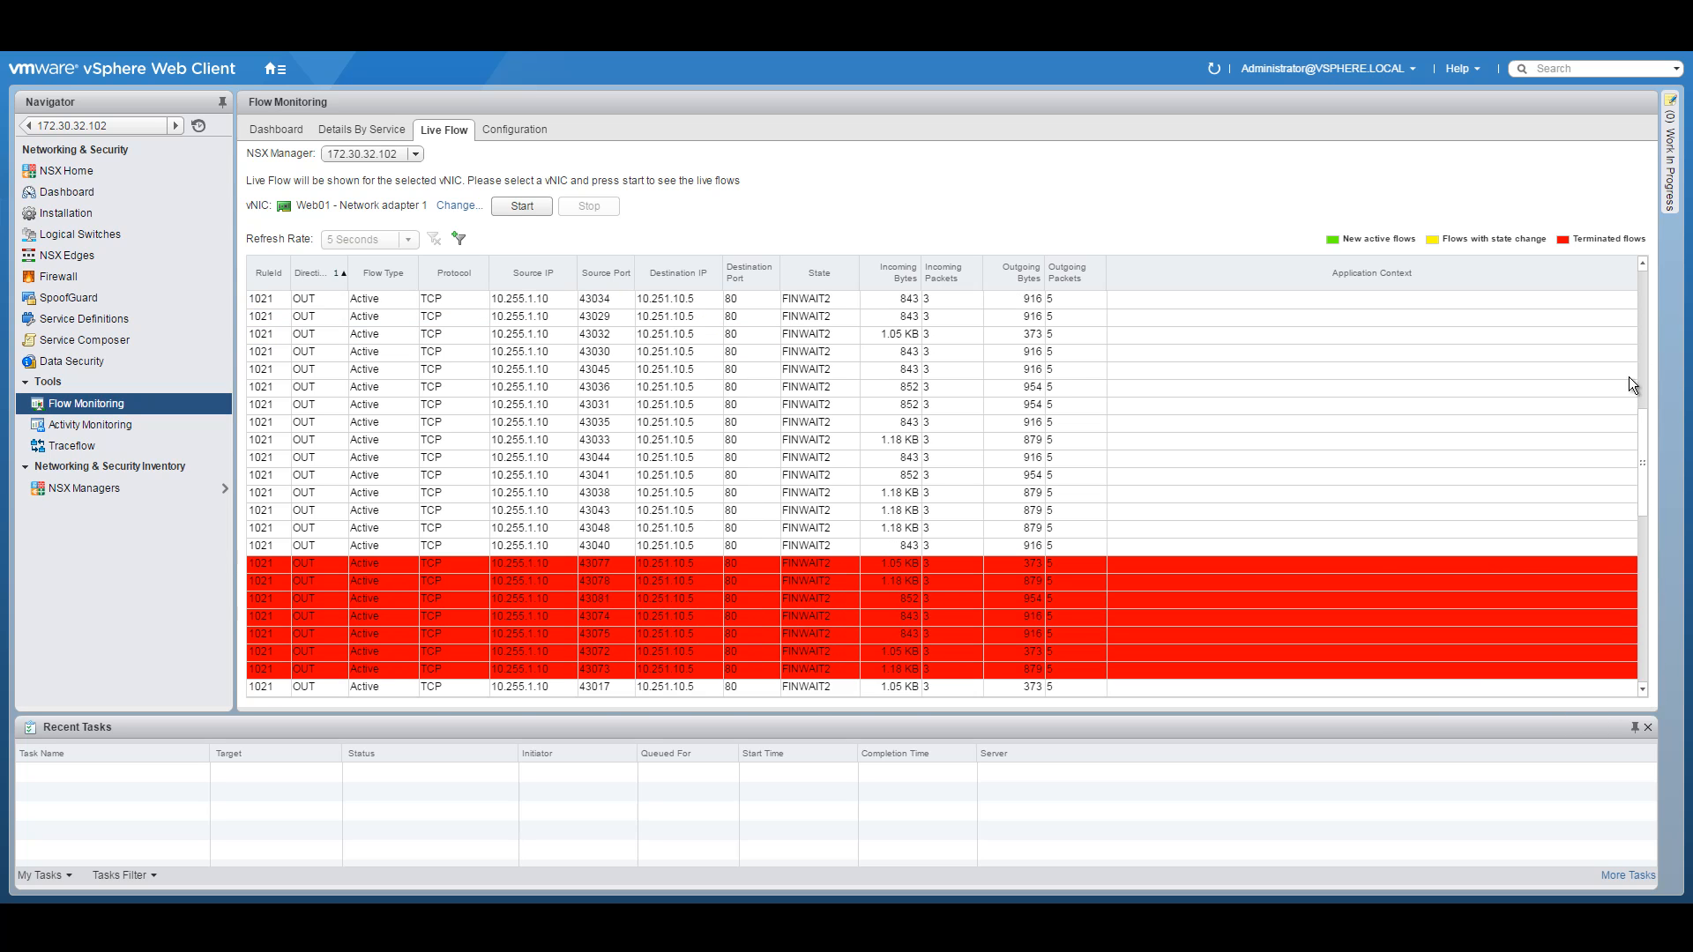
drag(1644, 434, 1492, 471)
scroll(1094, 540, down, 8)
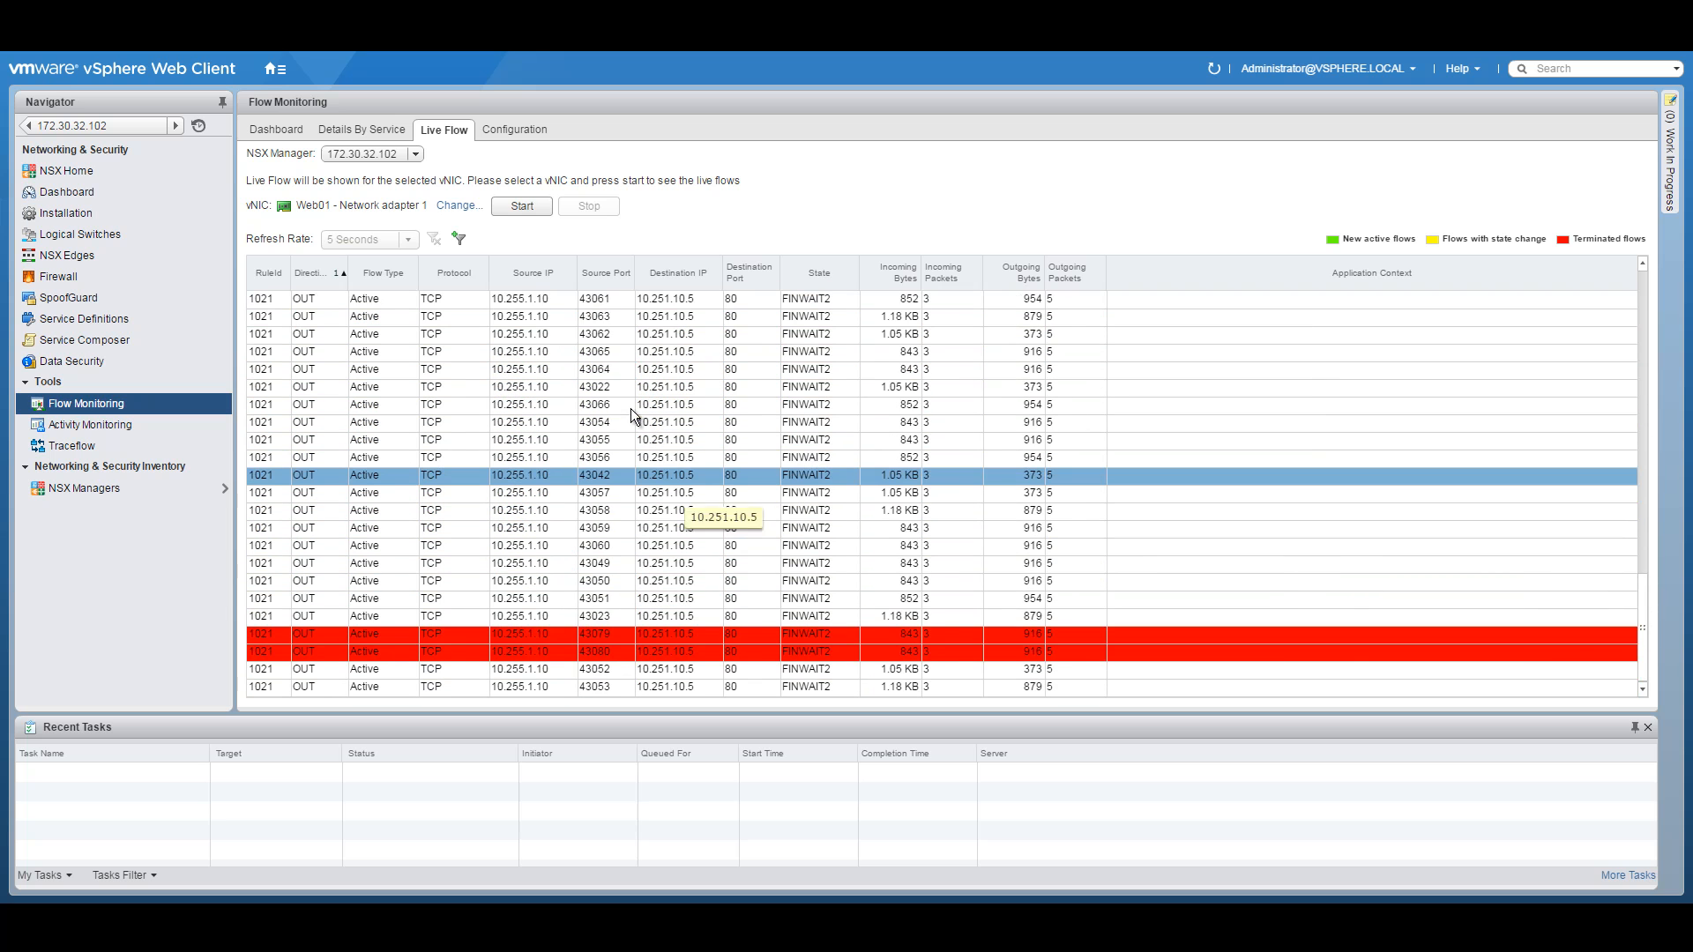
Open Notepad++ beneath the flow list and begin a note in the blank document with "Any ->"
click(22, 922)
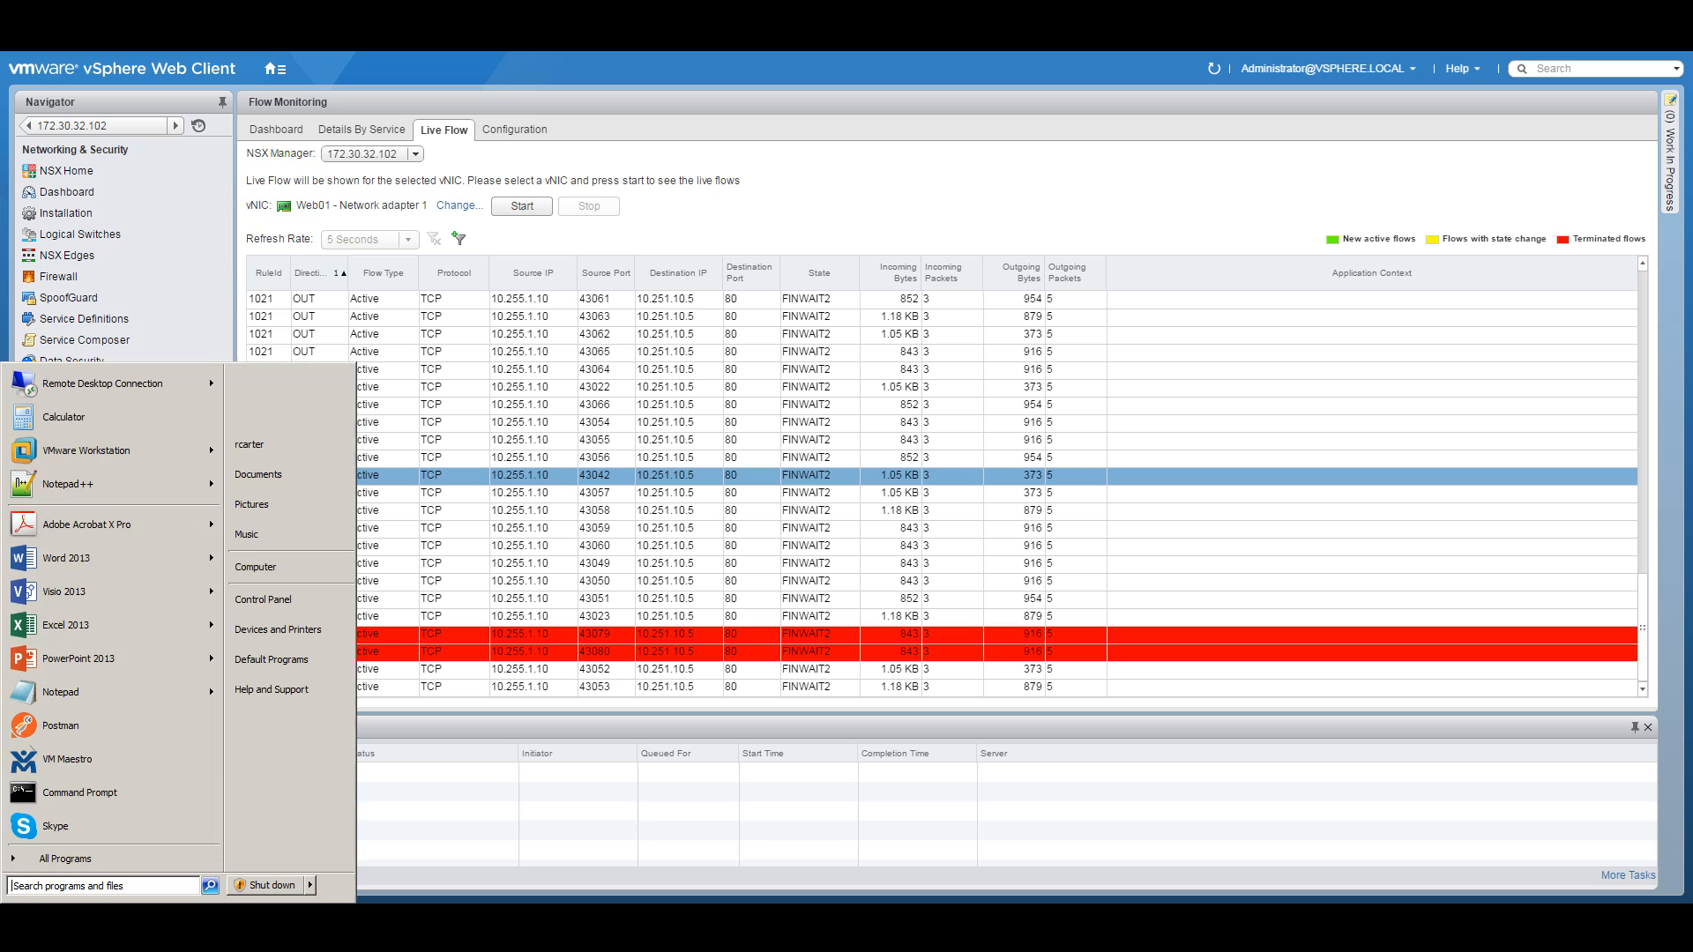
click(67, 490)
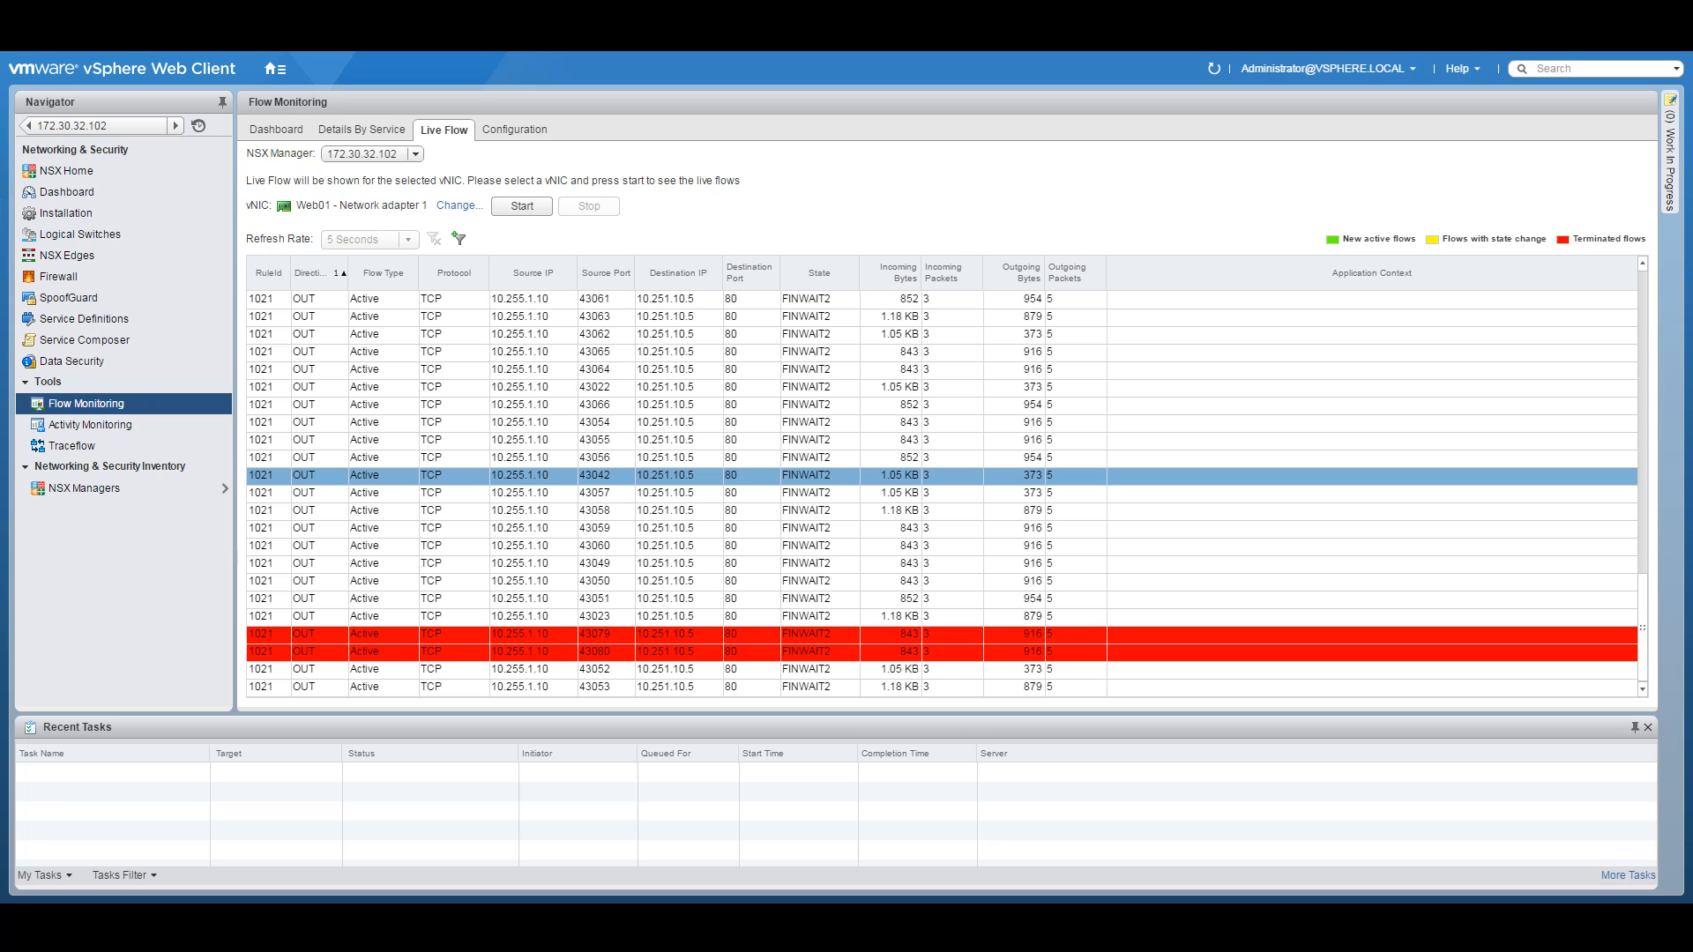
drag(1038, 502, 687, 715)
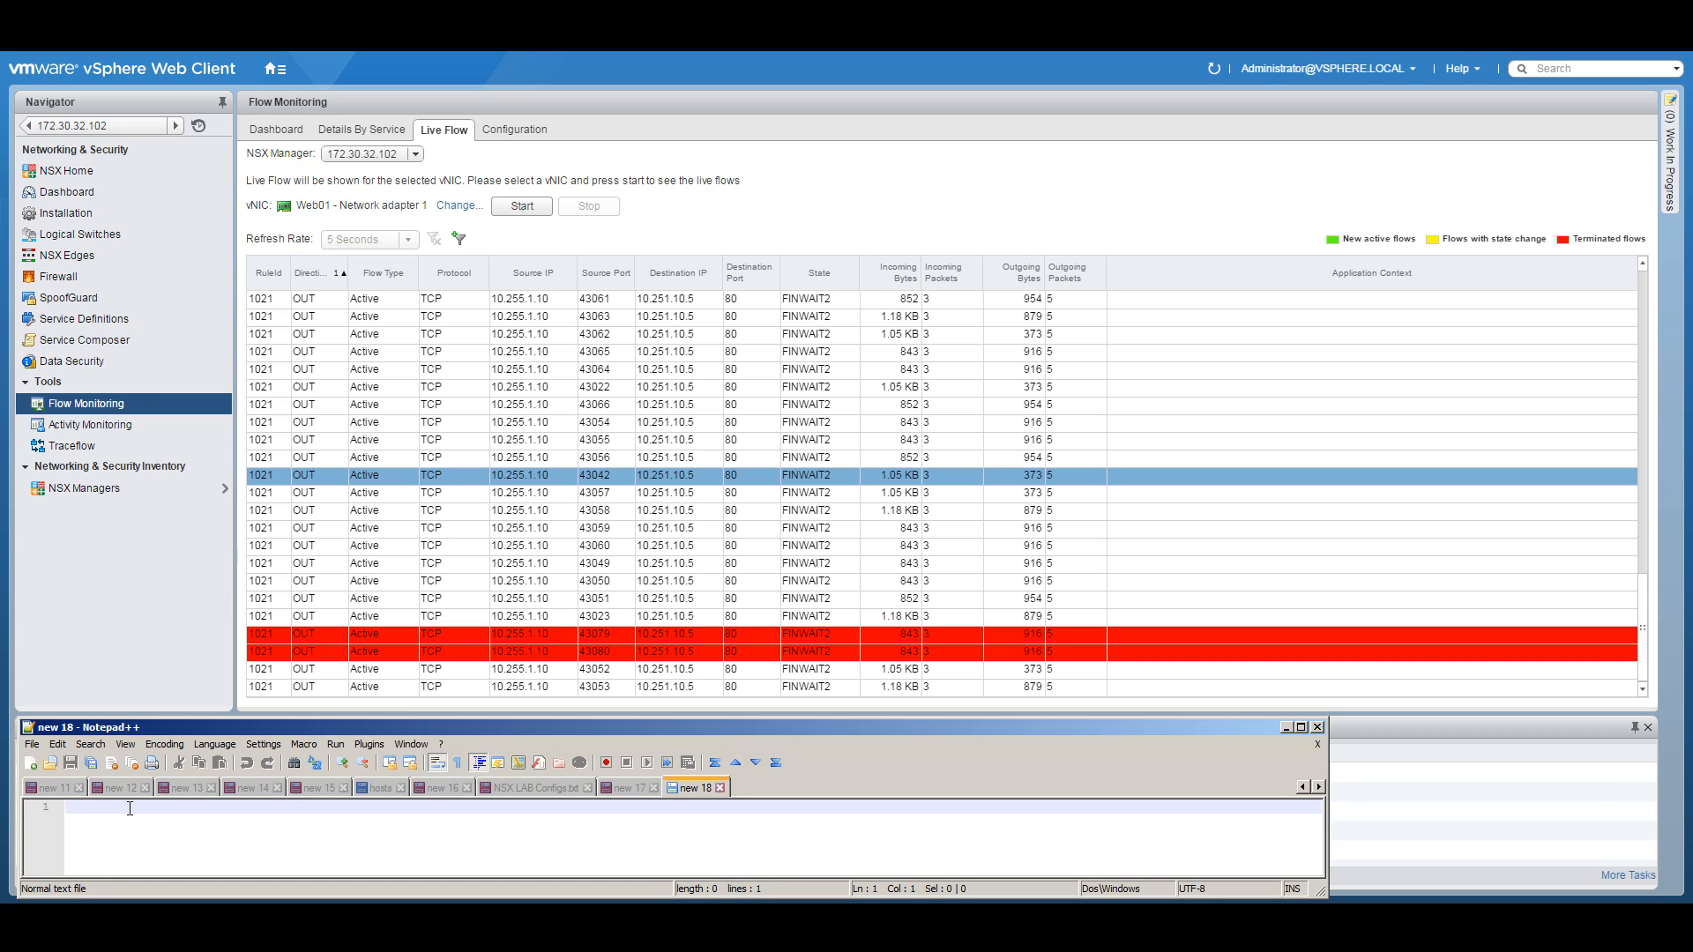
text(Any ->)
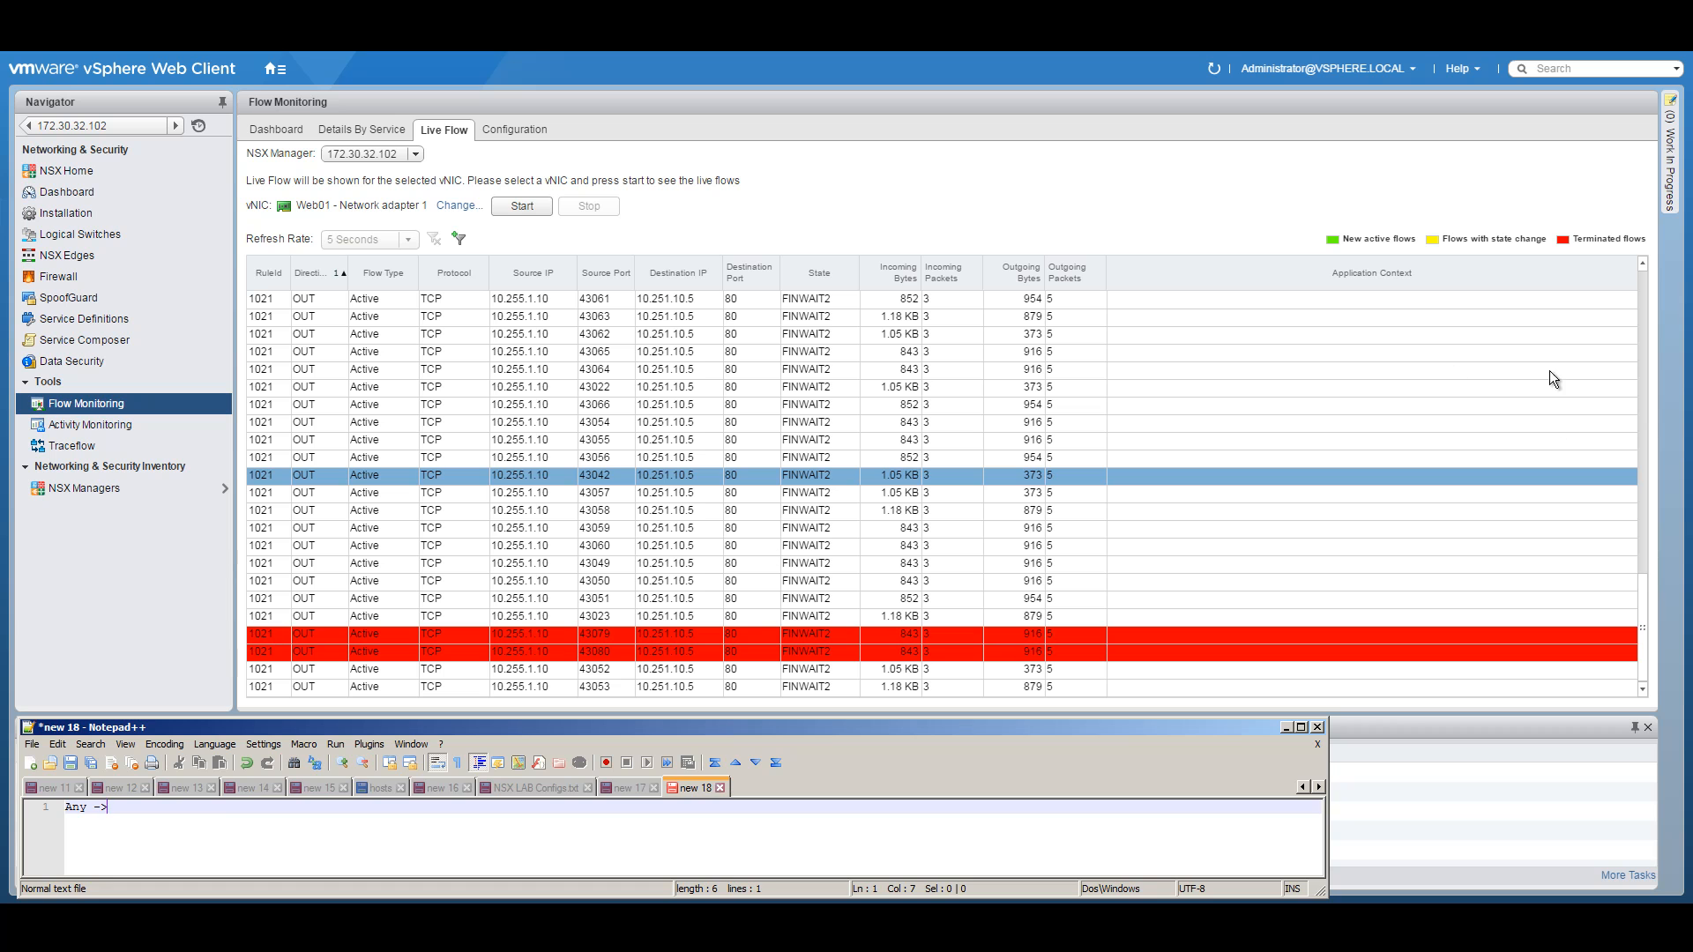
Recheck the inbound flows and replace the Notepad++ draft with the line "DMZ-EDGE -> Web-Group (WEB01 and Web02) -> 80"
click(1644, 599)
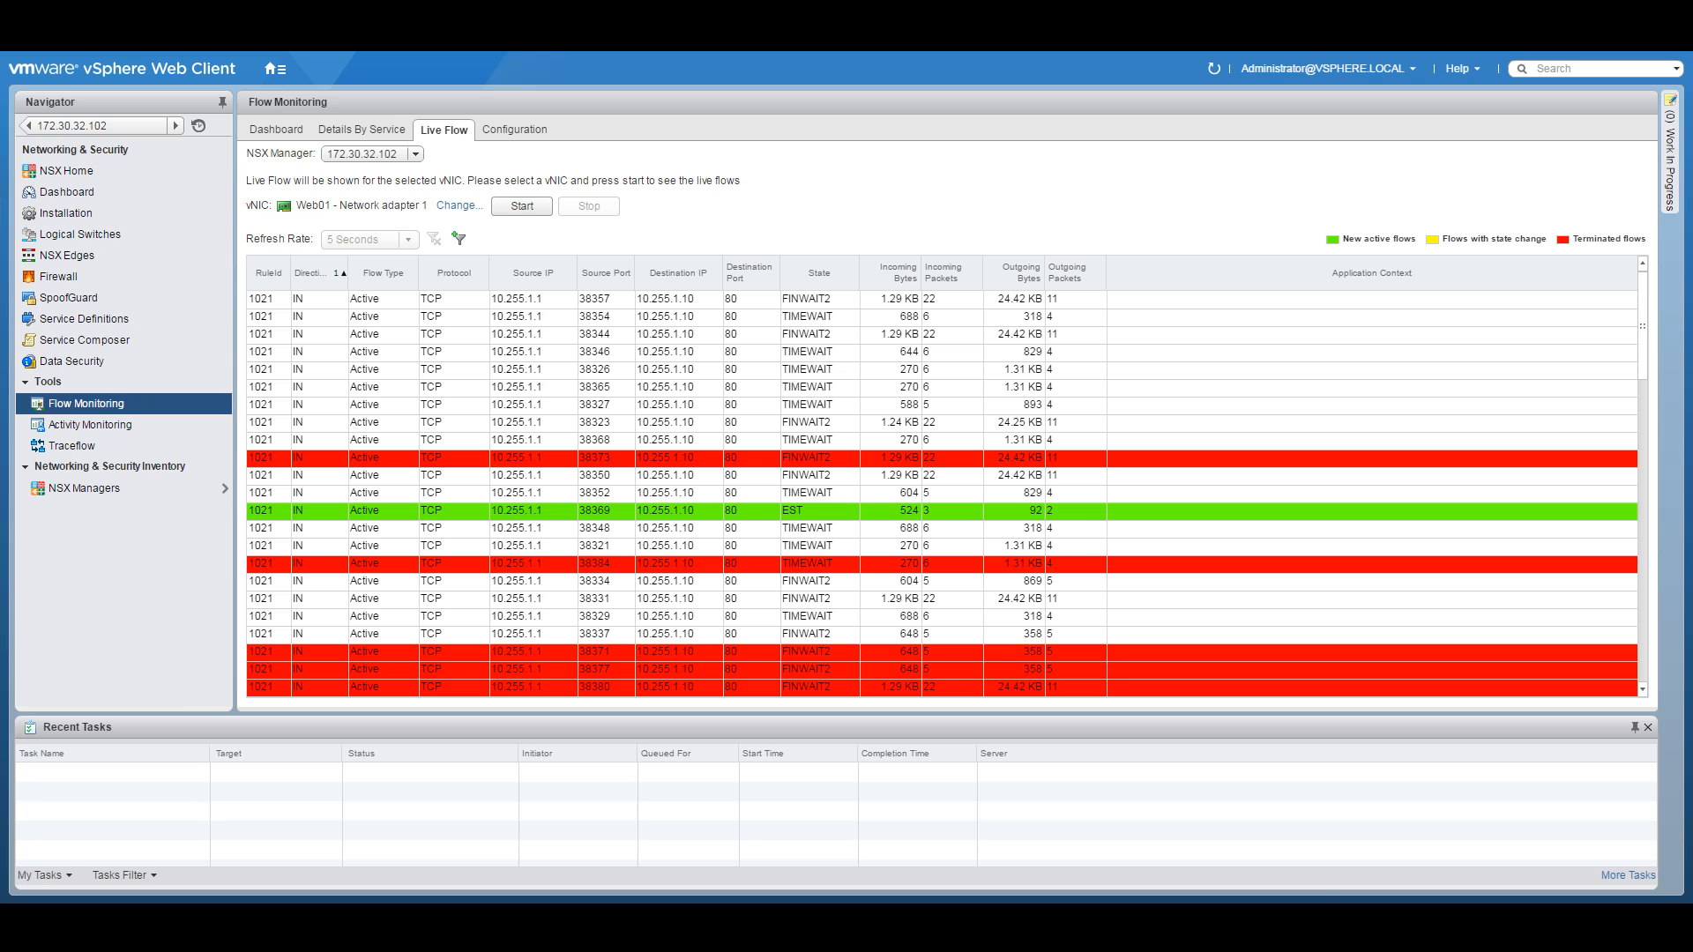
key(alt+Tab)
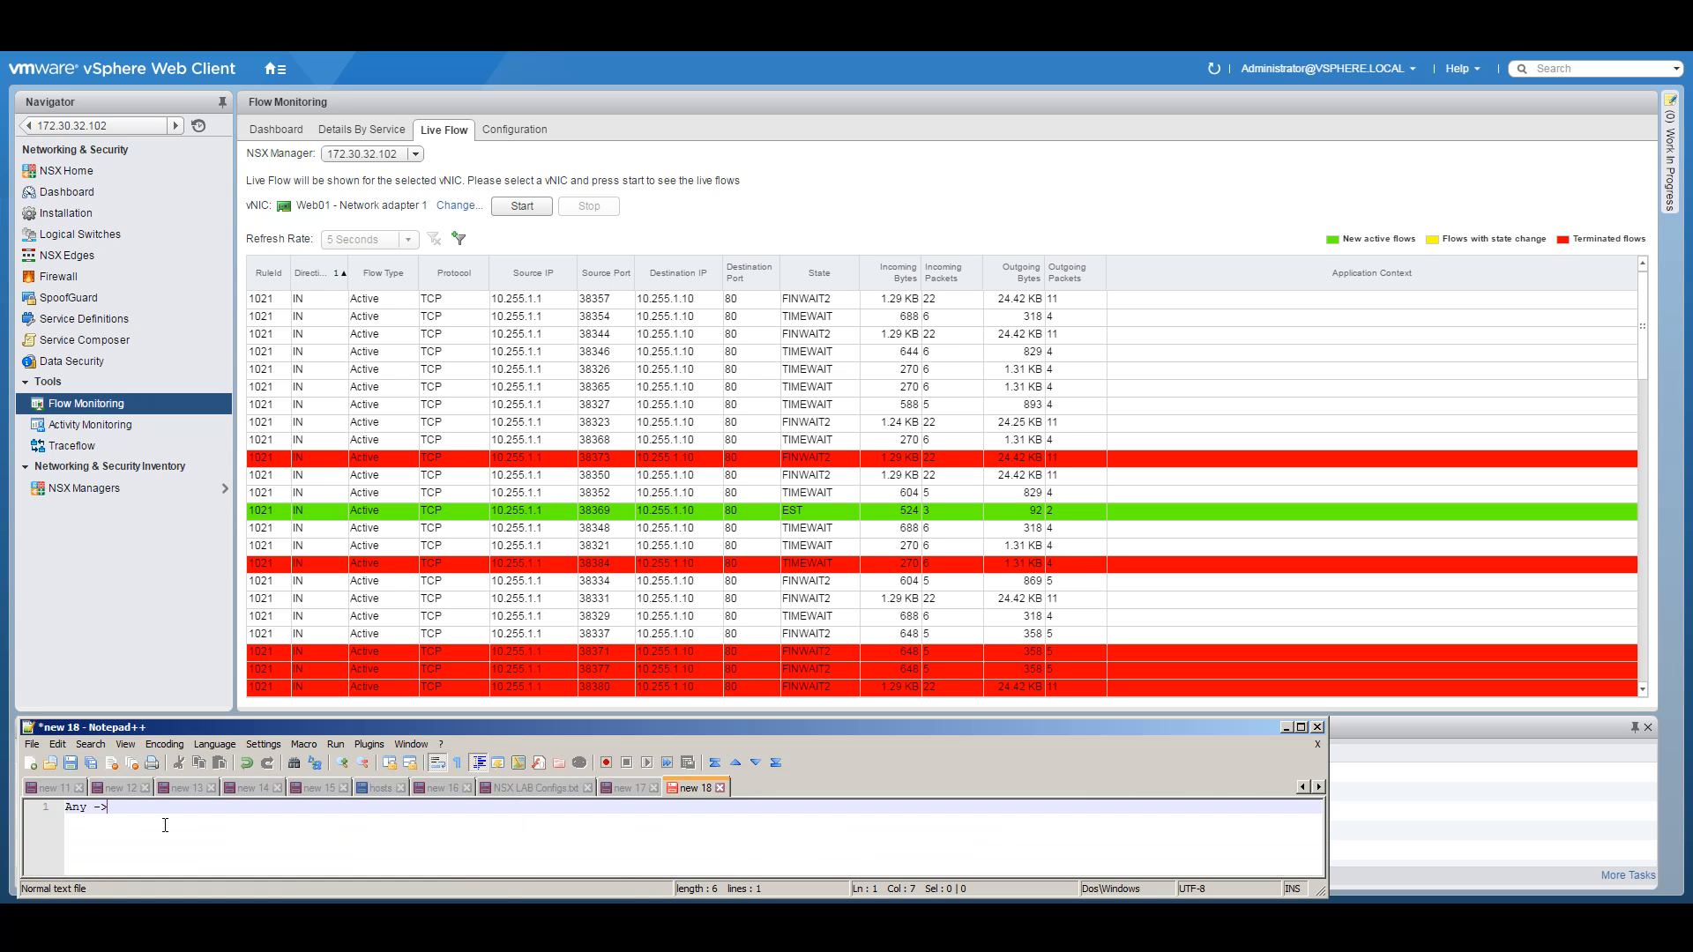
key(BackSpace)
key(BackSpace)
key(BackSpace)
key(BackSpace)
key(BackSpace)
key(BackSpace)
key(BackSpace)
key(BackSpace)
text(DMZ-EDGE ->)
text(Web-Gr)
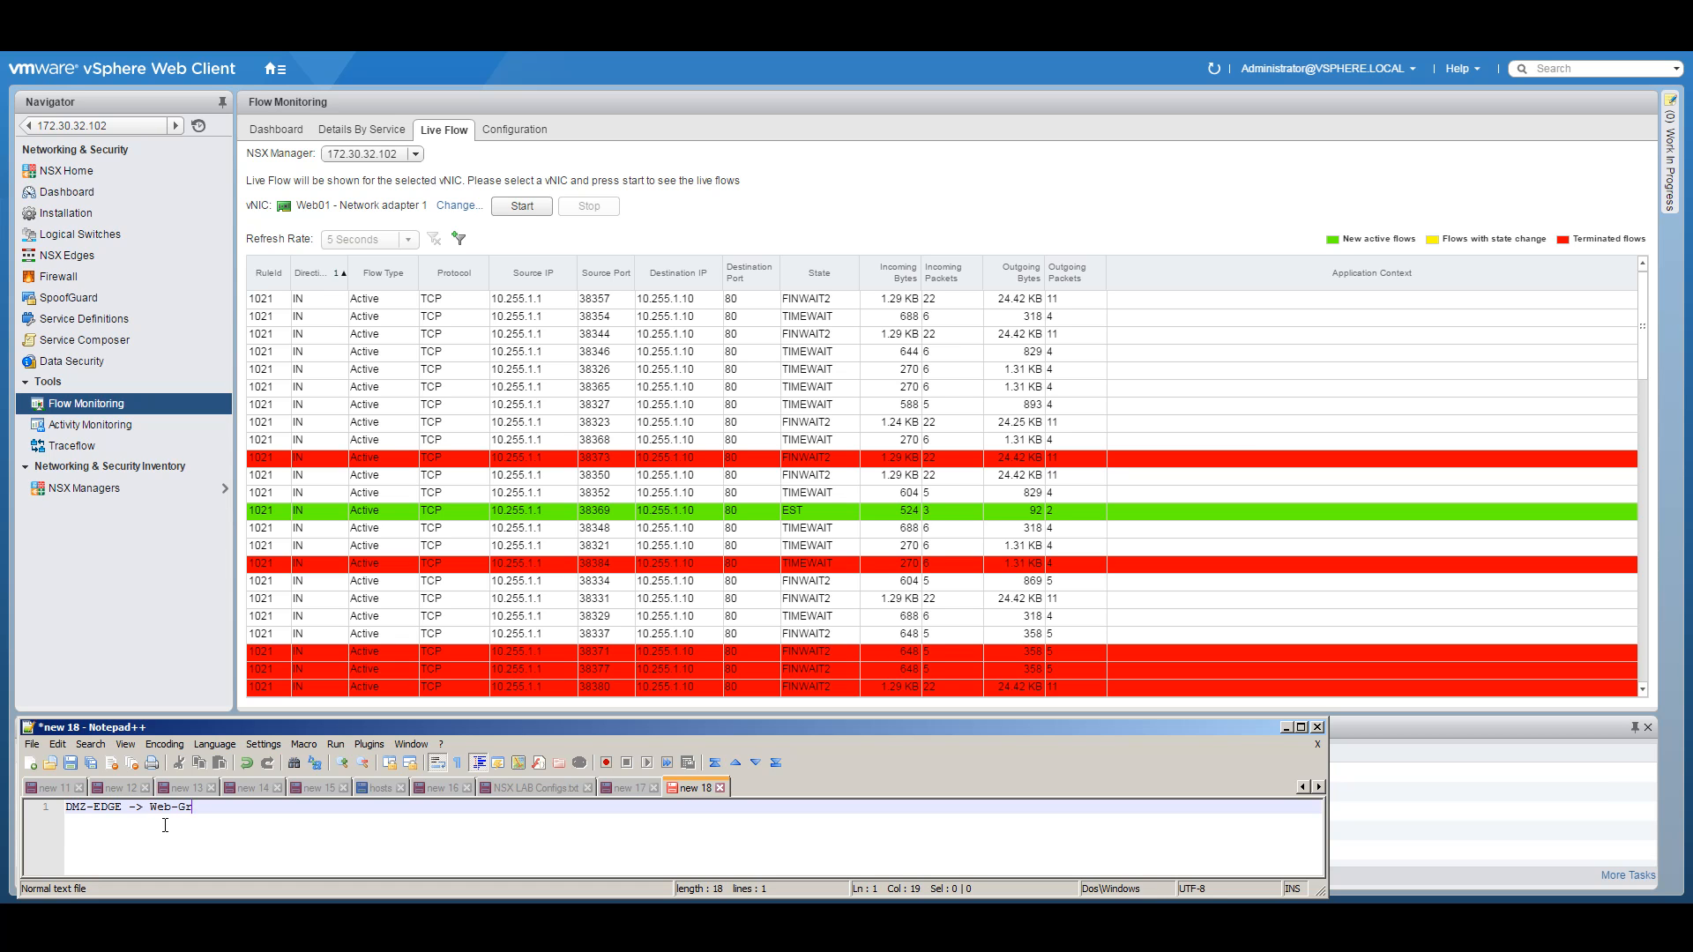
text(oup (WEB01 and Web02) -> 80)
key(Return)
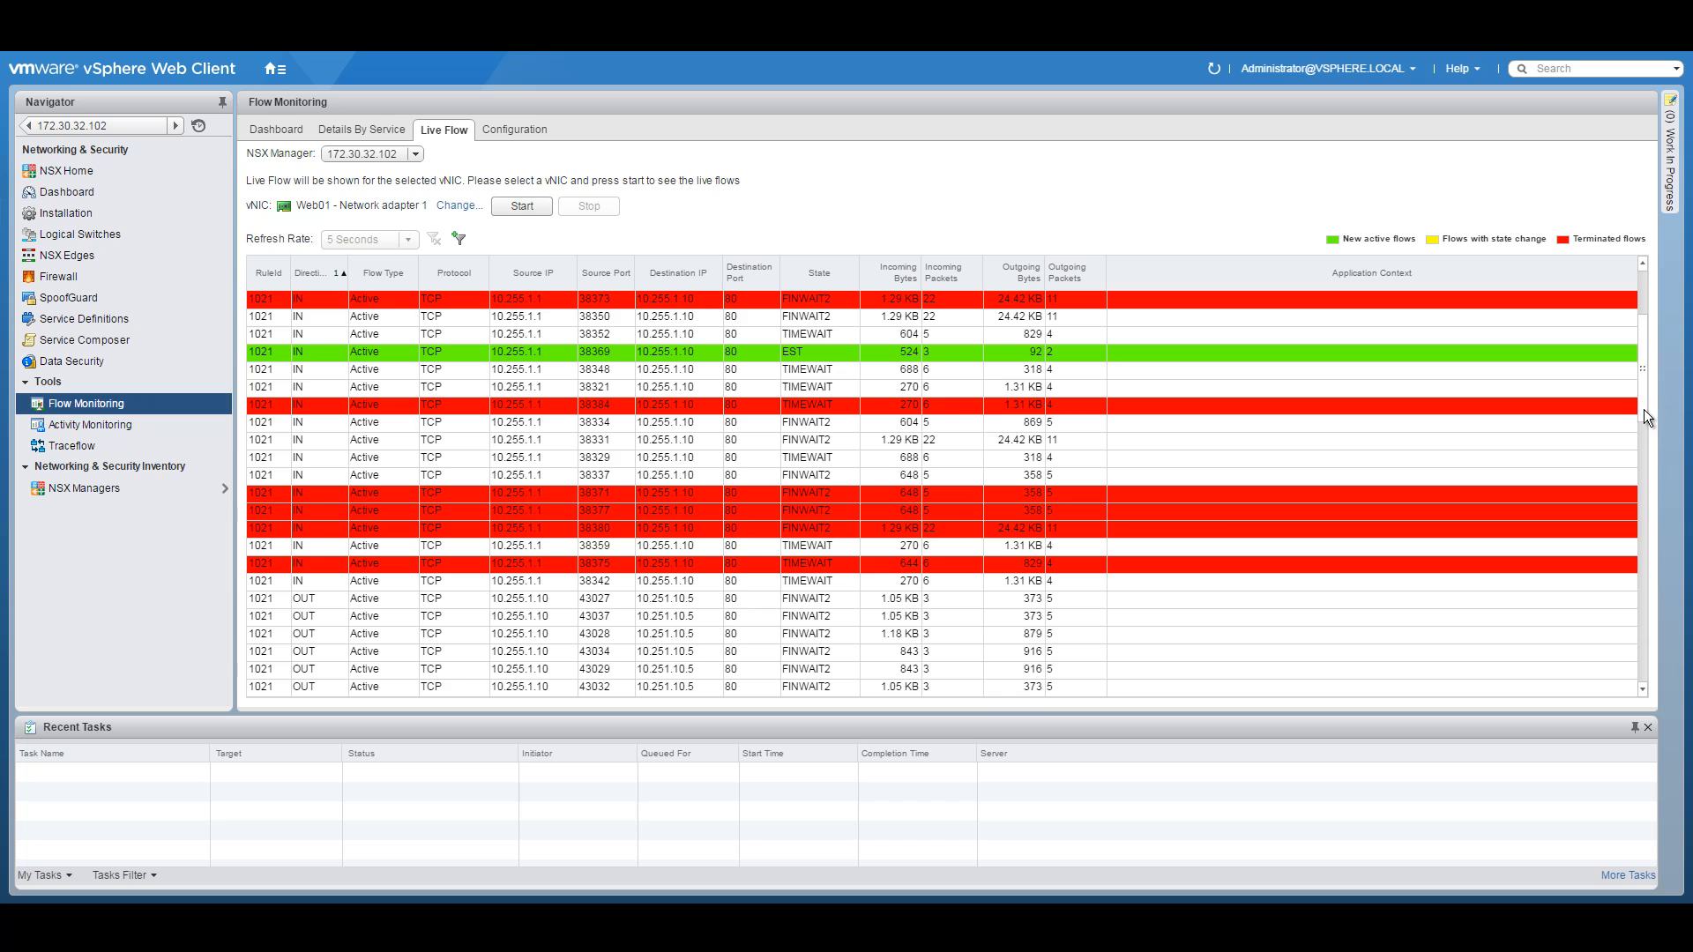
Check Web01's outbound flows and add the line "Web-Group -> APP-VIP -> 80" to the Notepad++ note
drag(1643, 404, 1619, 489)
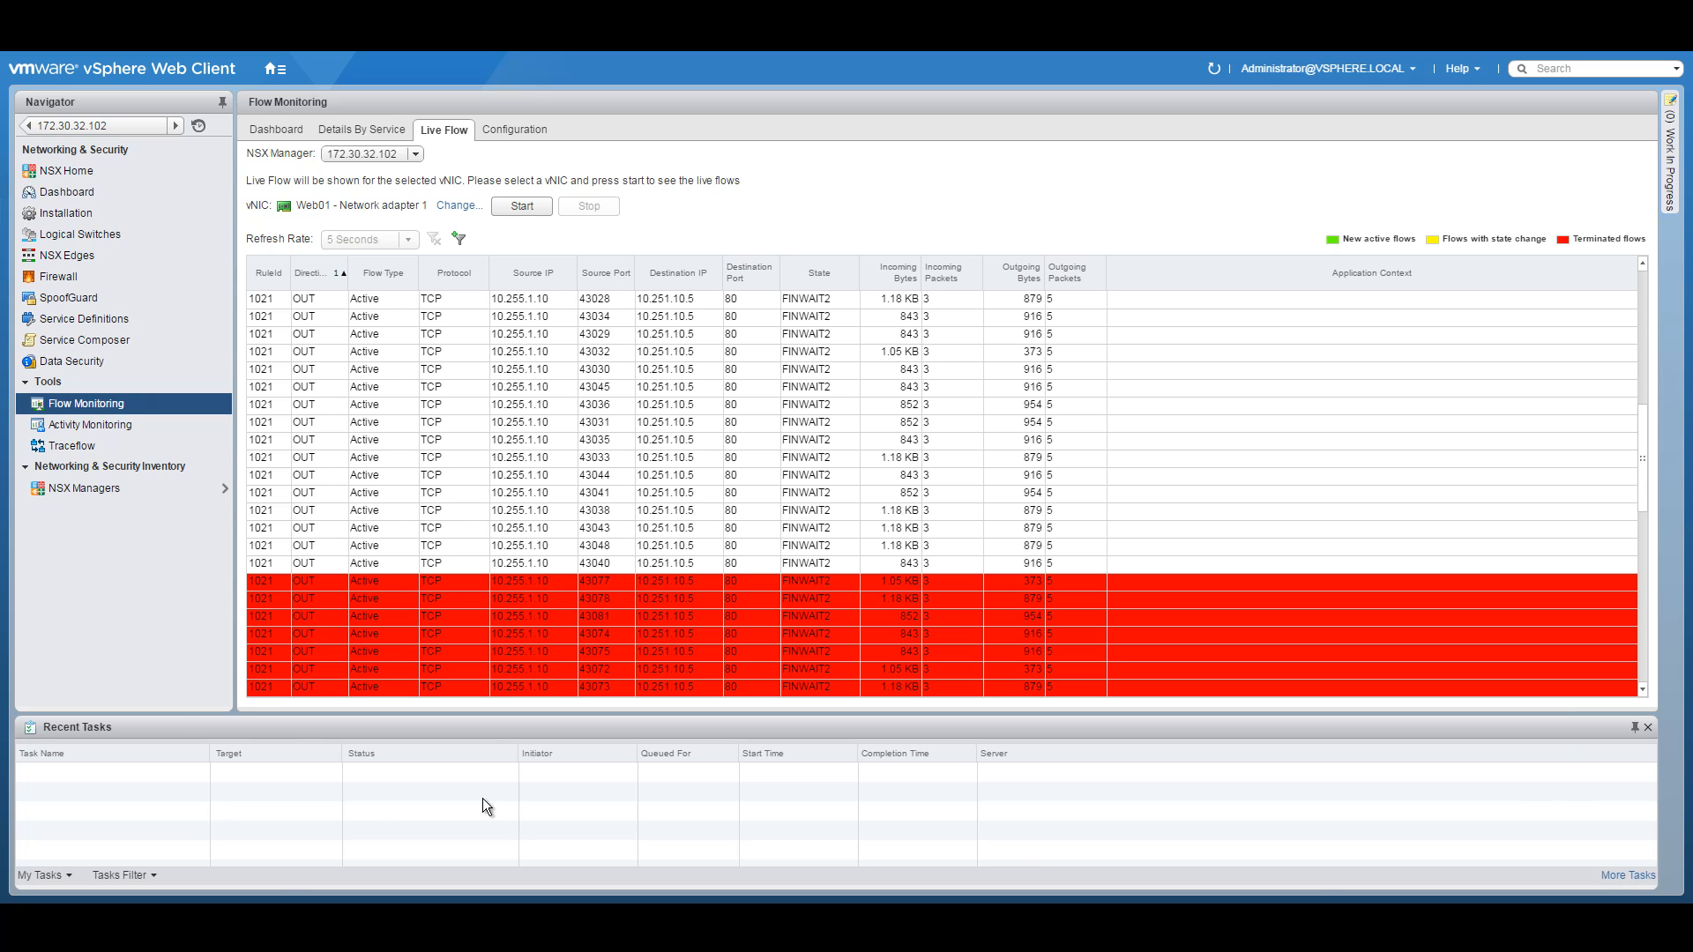
click(279, 913)
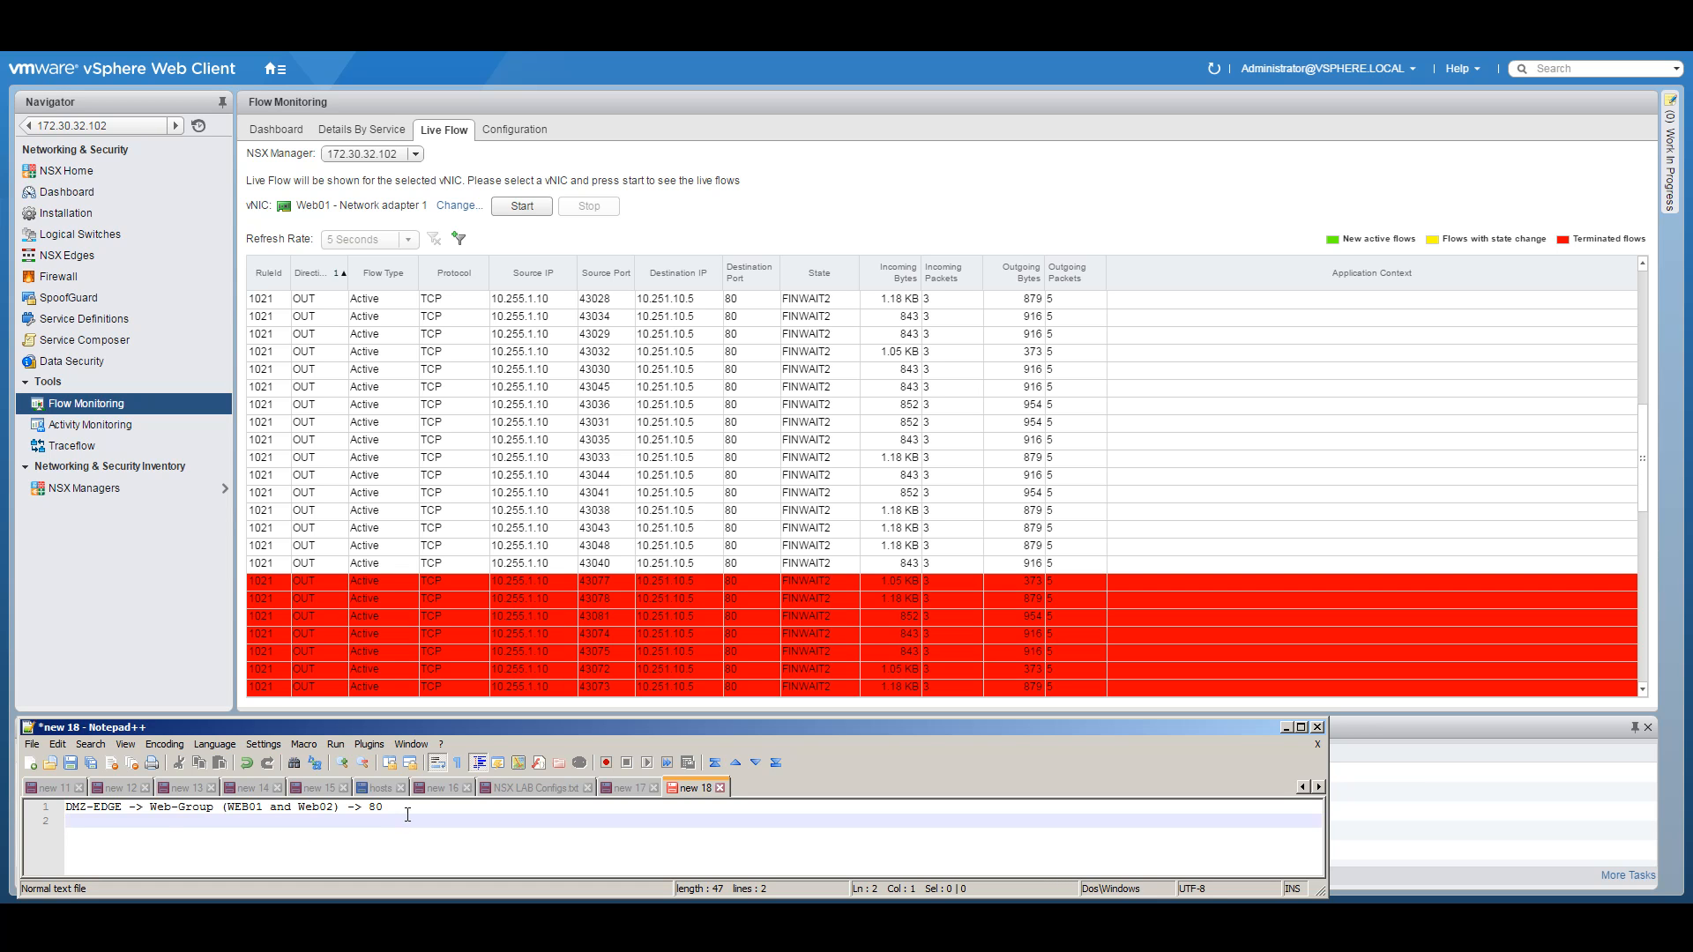
text(Web-Gr)
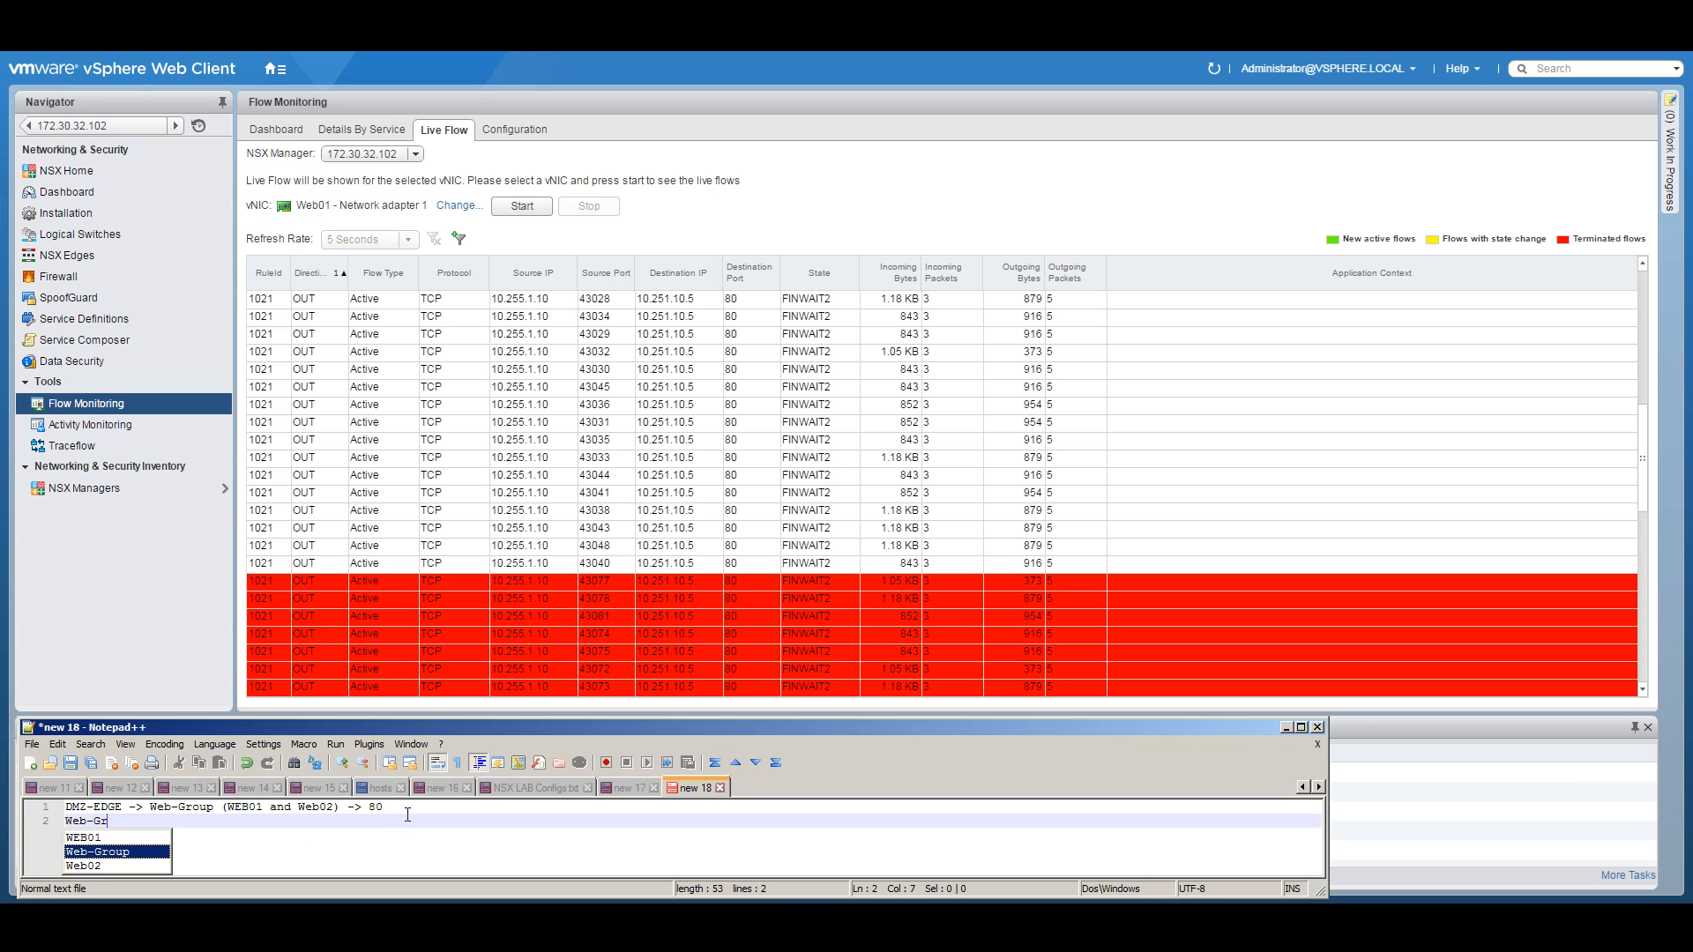
text(oup -)
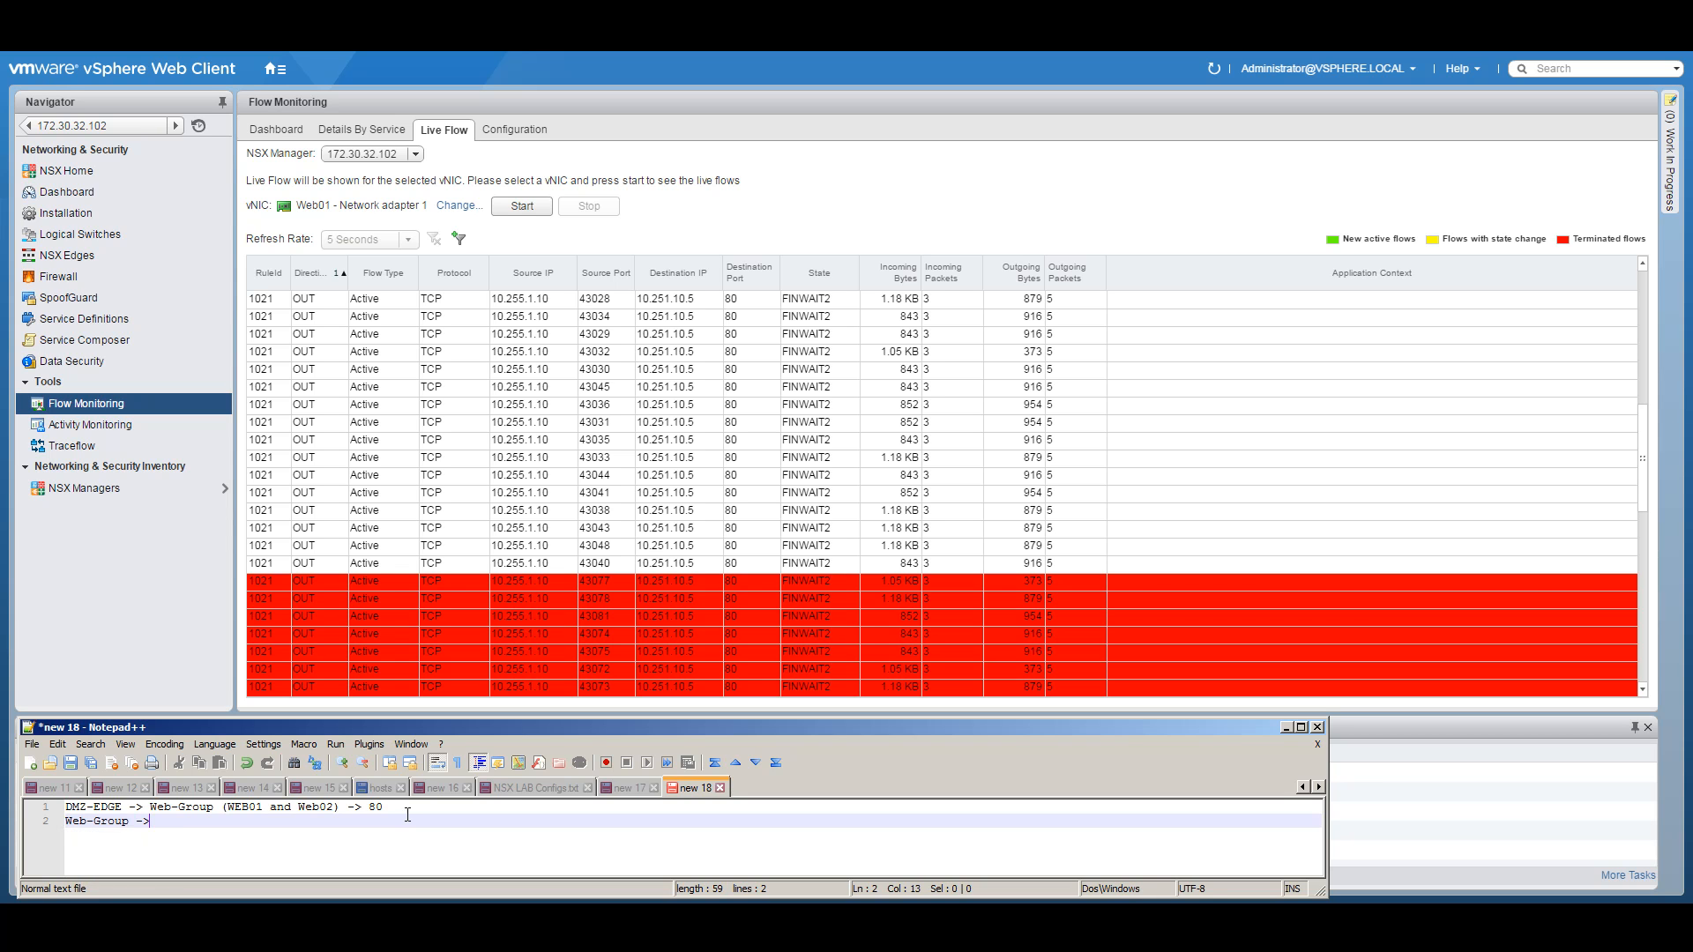
text(> APP-VIP -> 80)
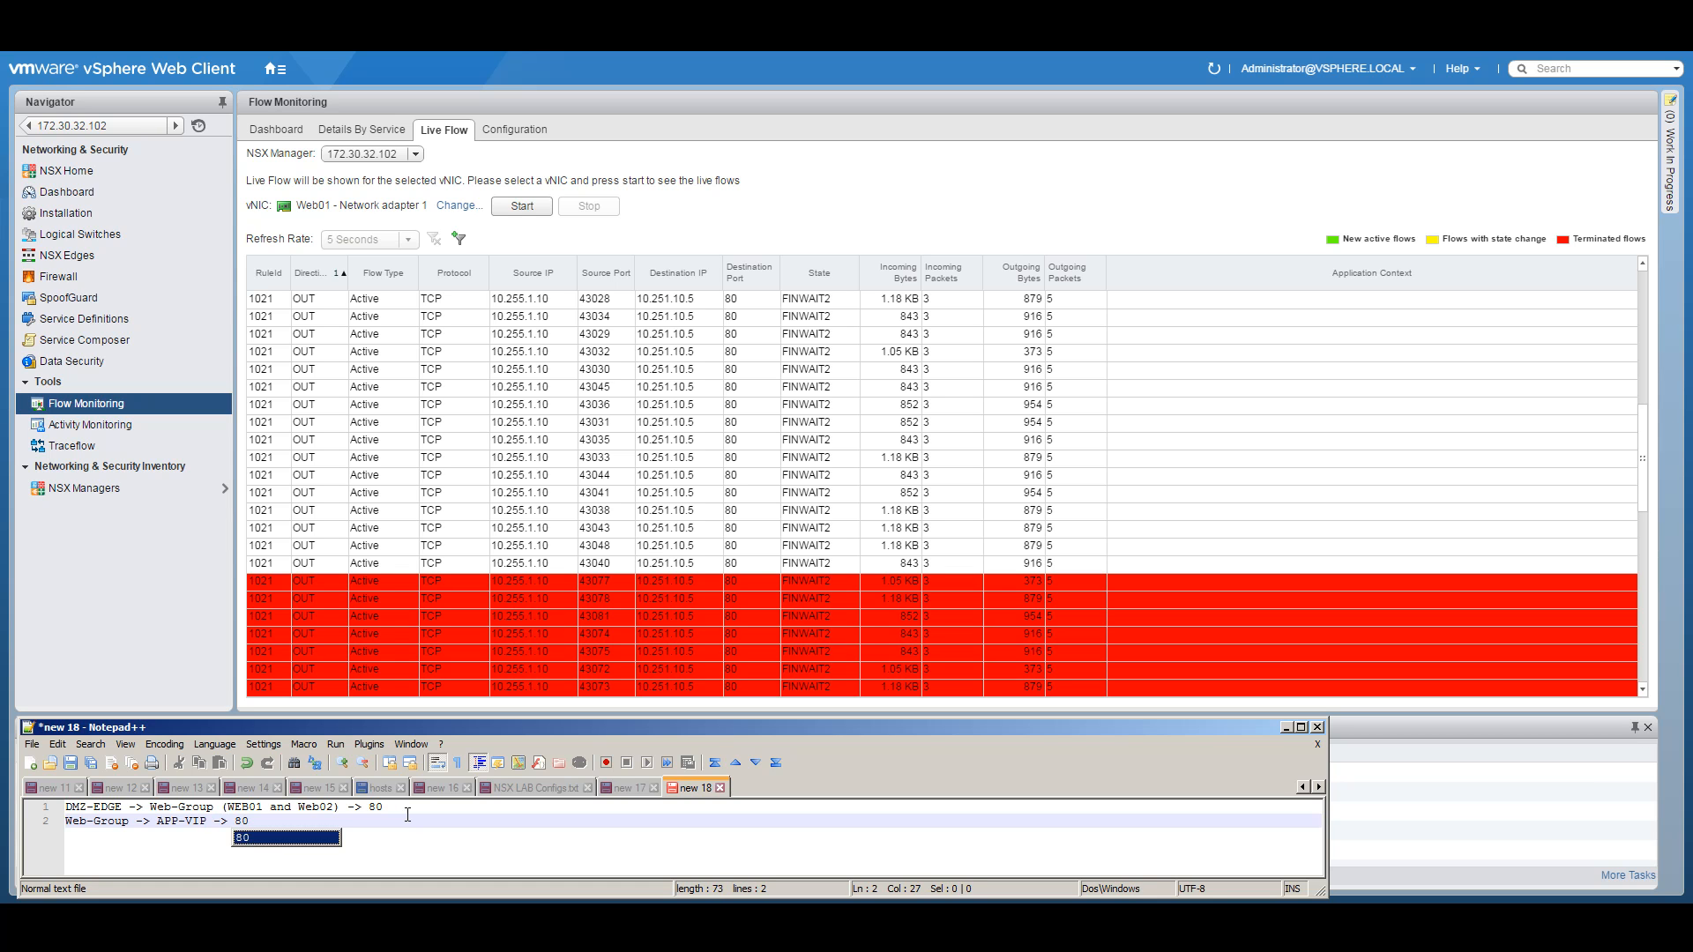
key(Return)
key(Return)
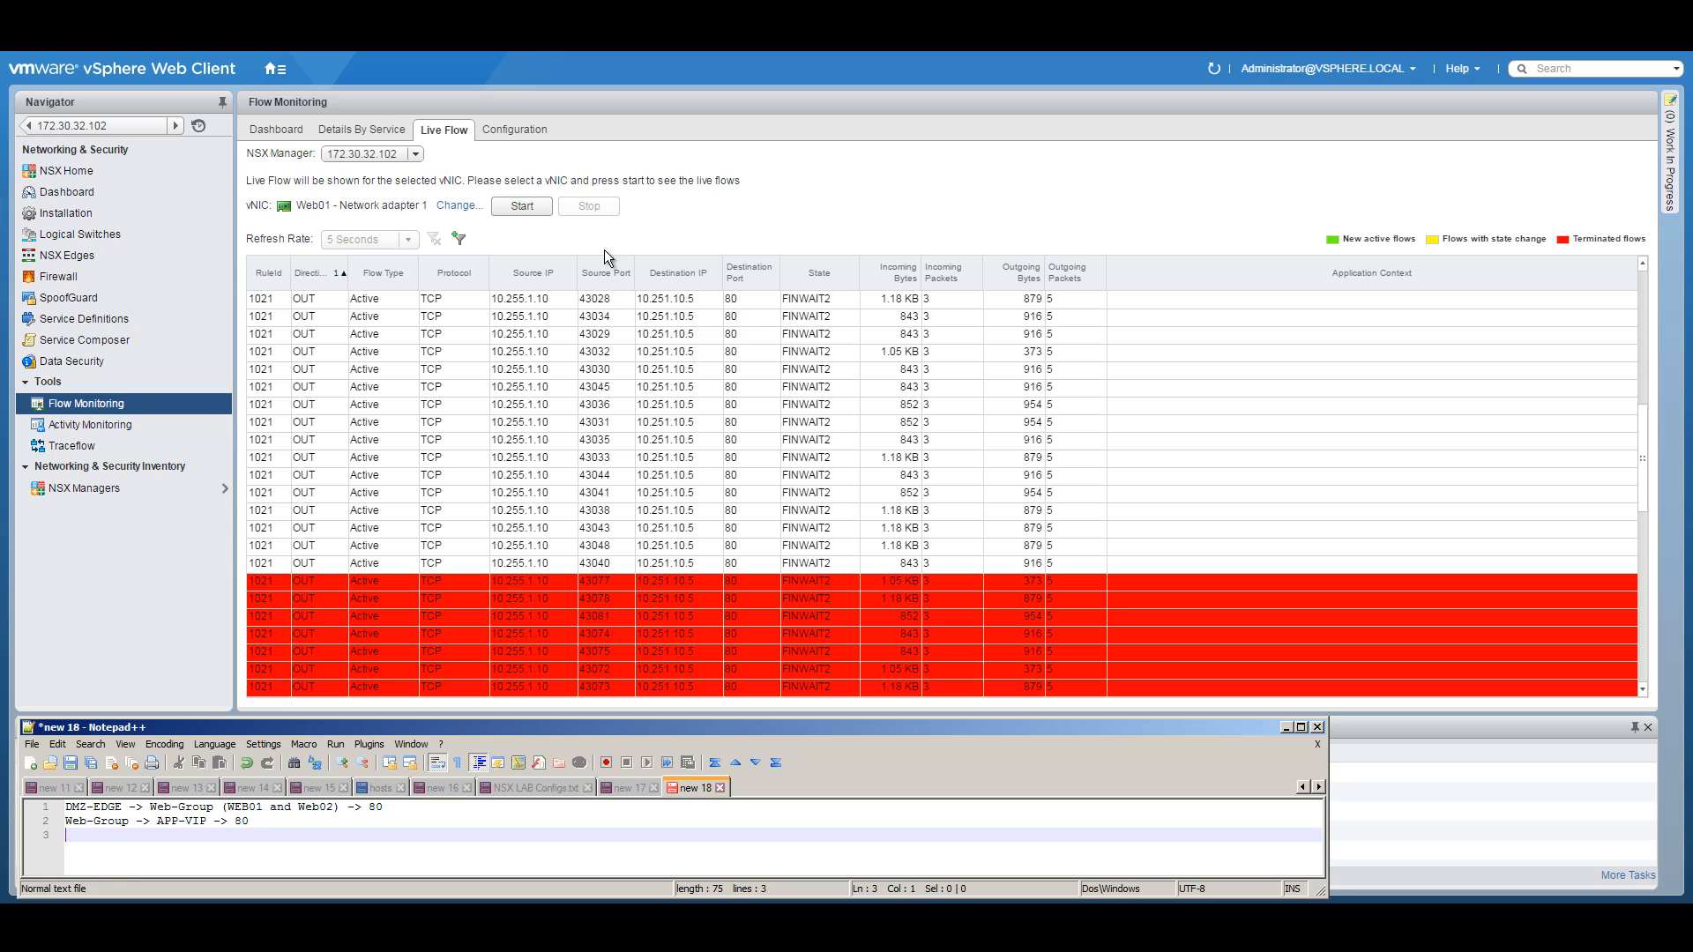
Change the monitored vNIC to App02 - Network adapter 1 and start the live flow capture
click(458, 205)
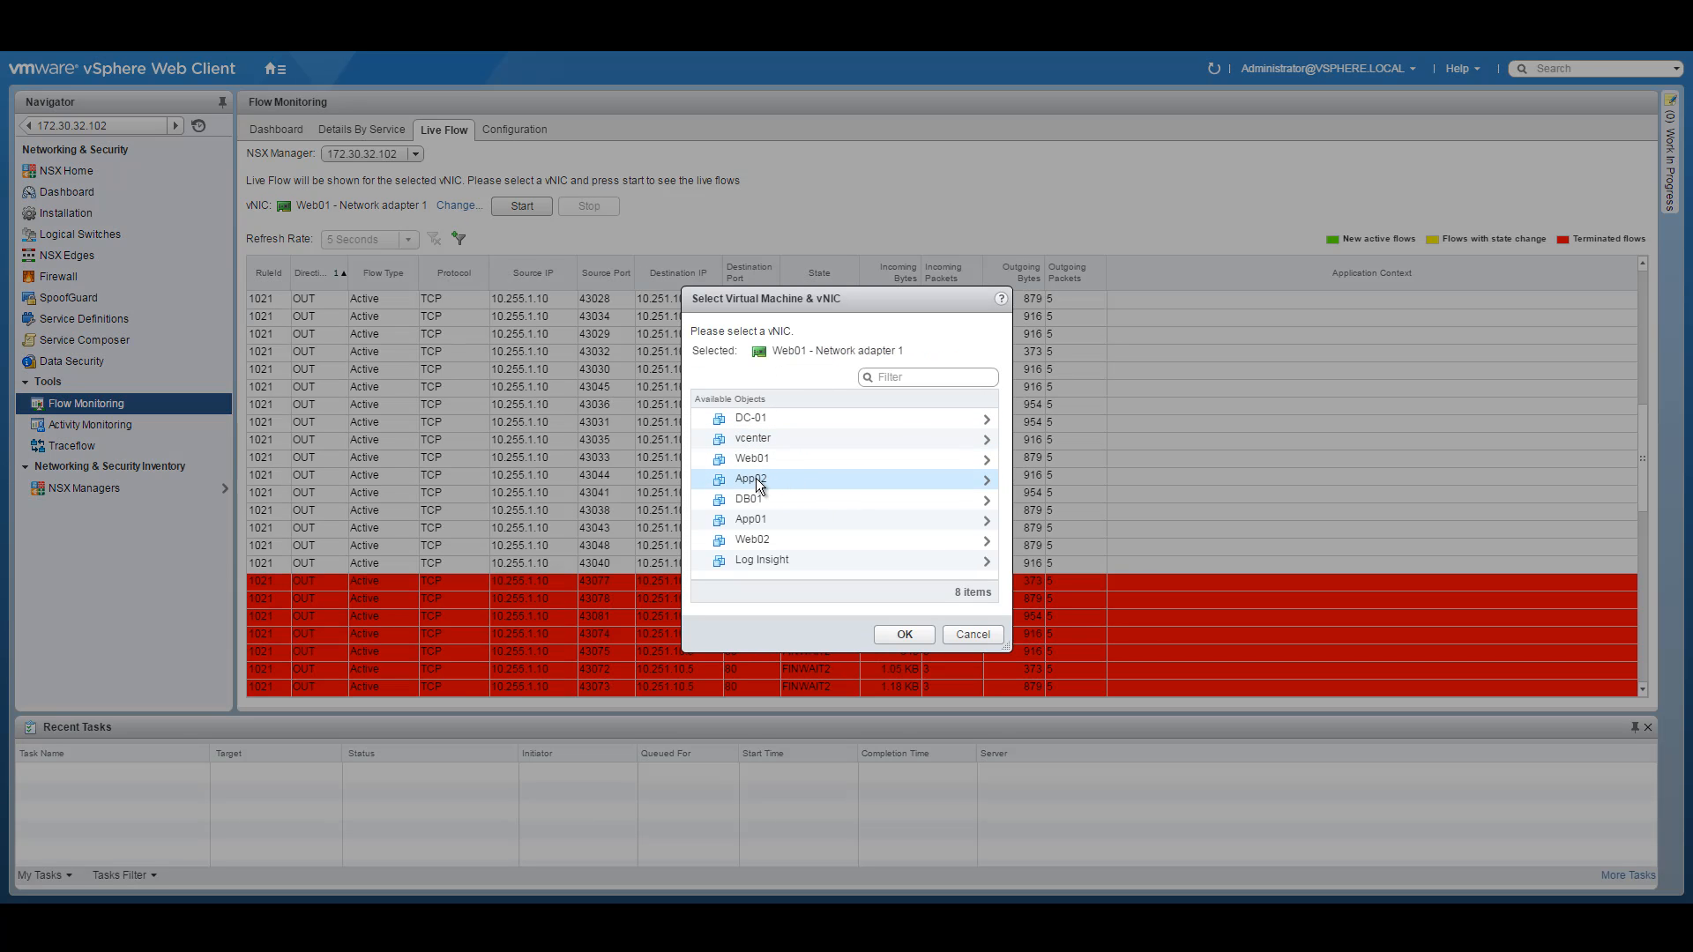
double_click(765, 479)
click(785, 421)
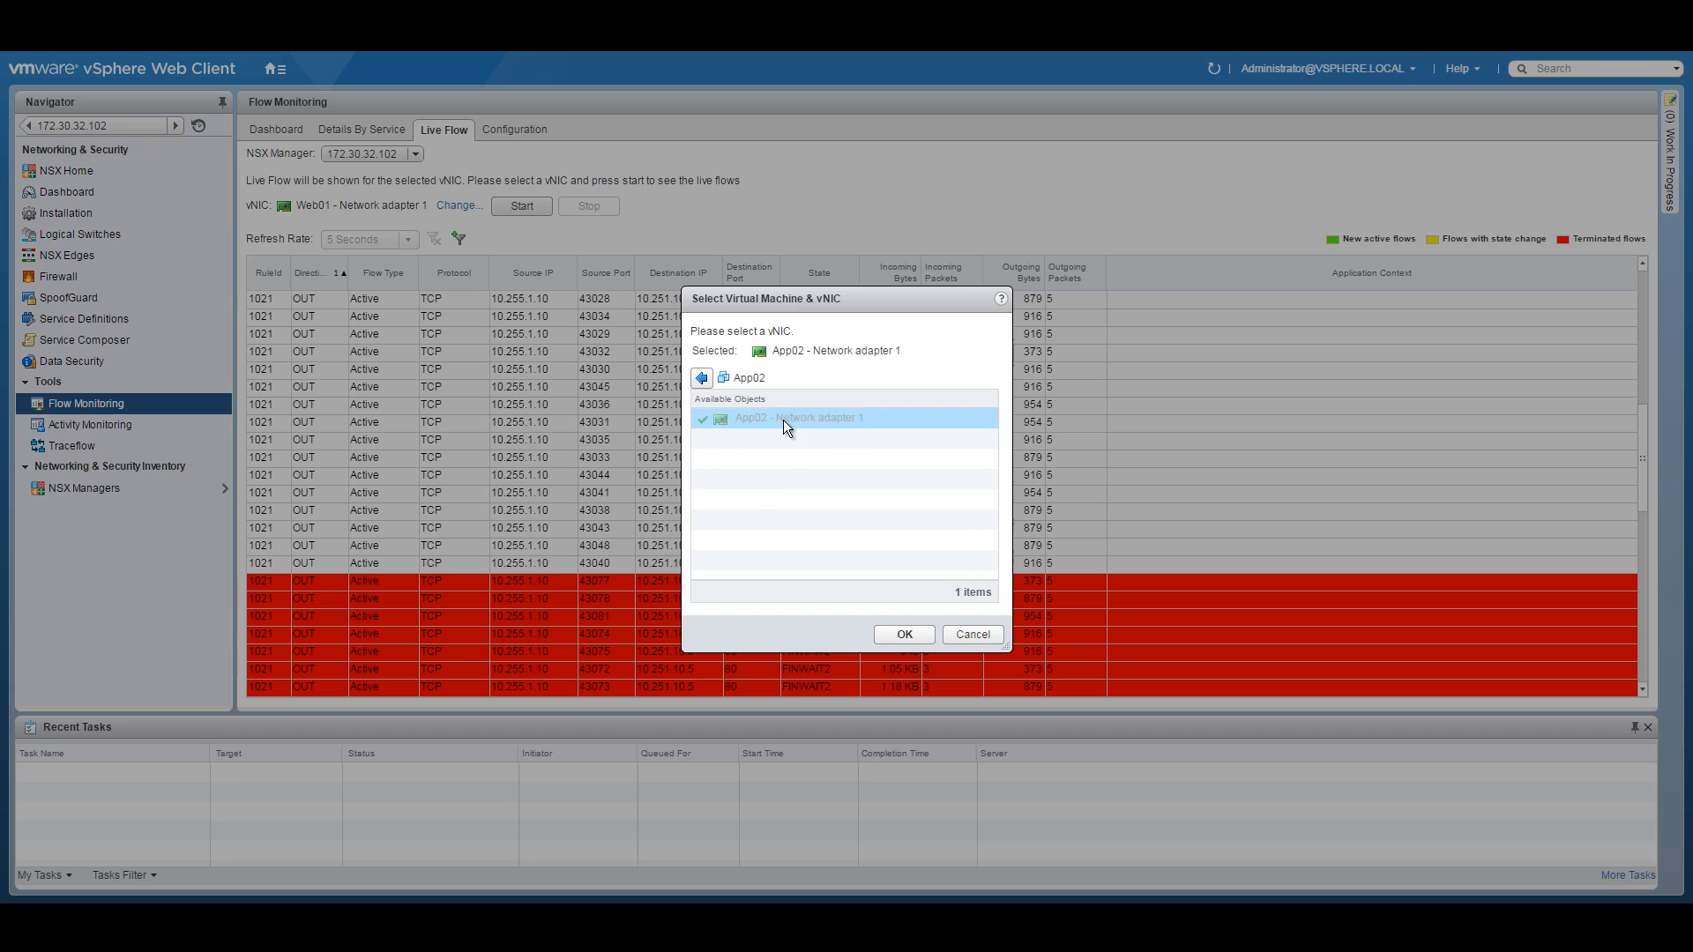
click(908, 629)
click(520, 208)
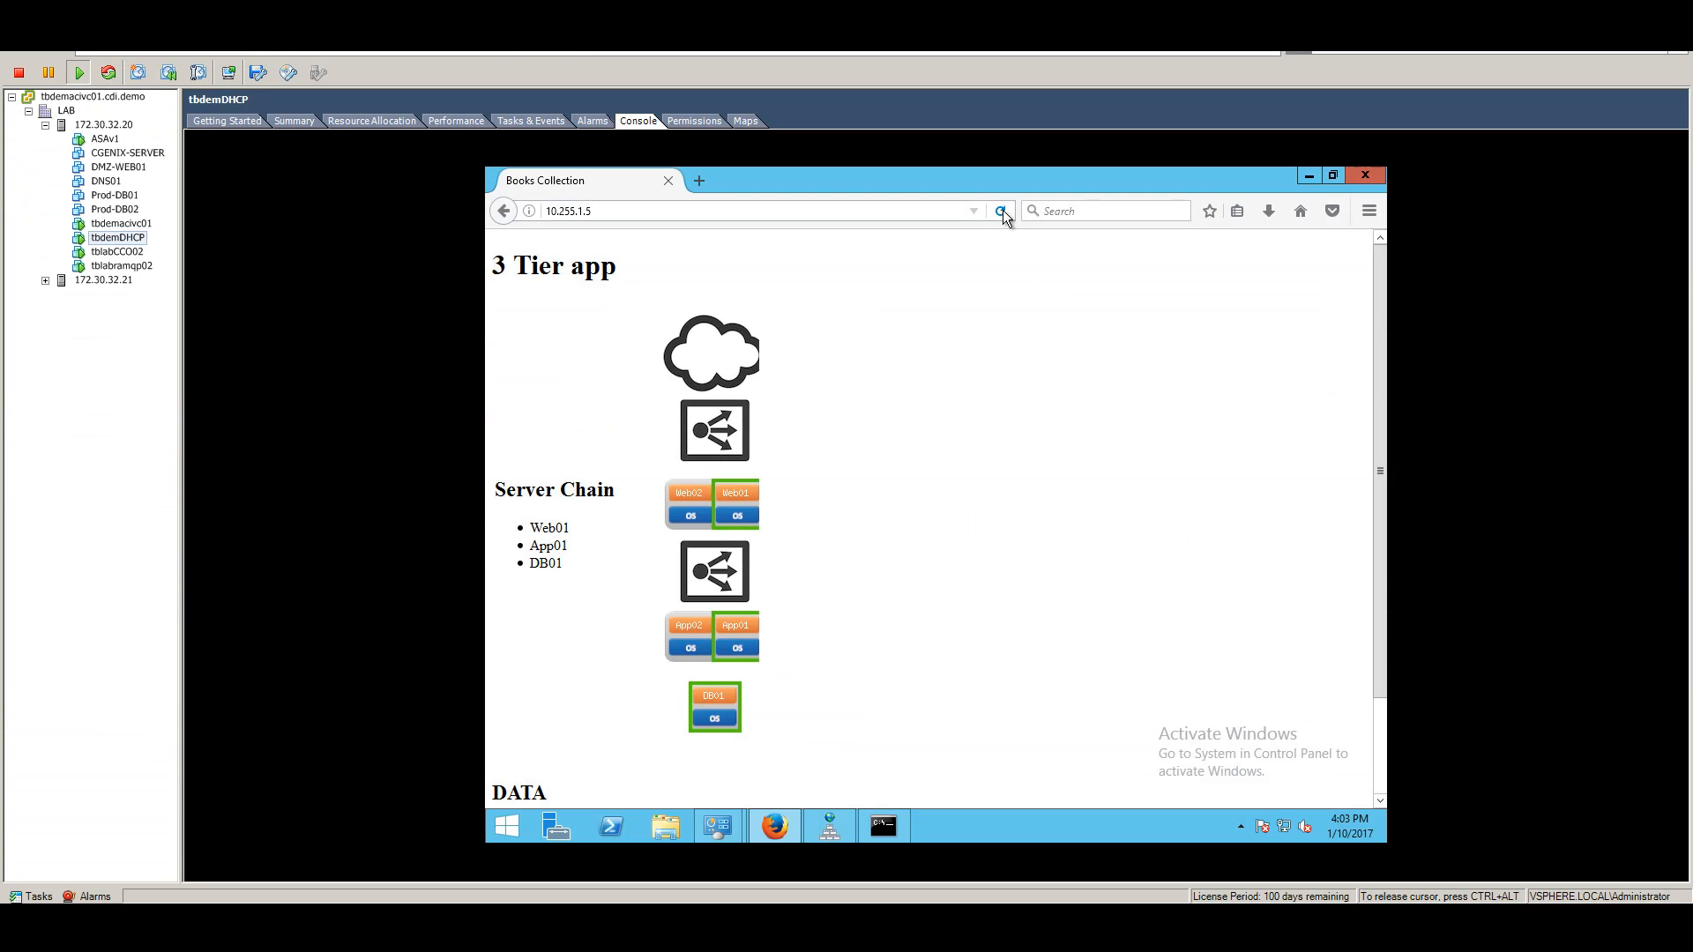
Switch to the tbdemDHCP console and reload the 3 Tier app several times to generate traffic for App02
click(1001, 210)
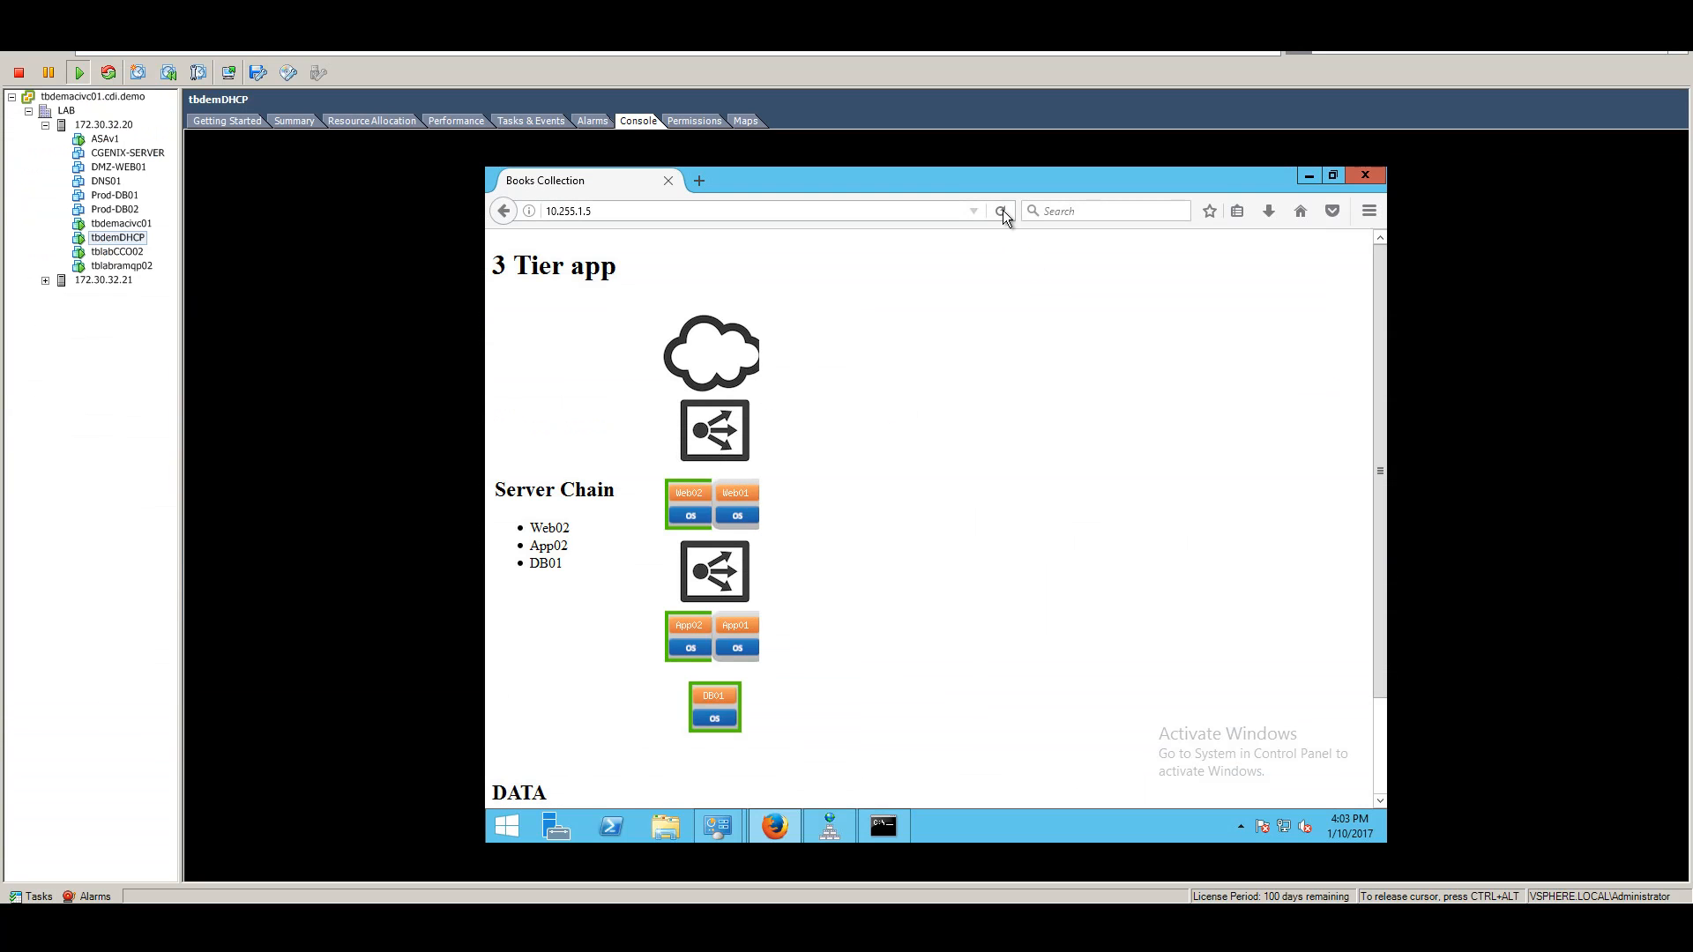
click(1002, 211)
click(1002, 212)
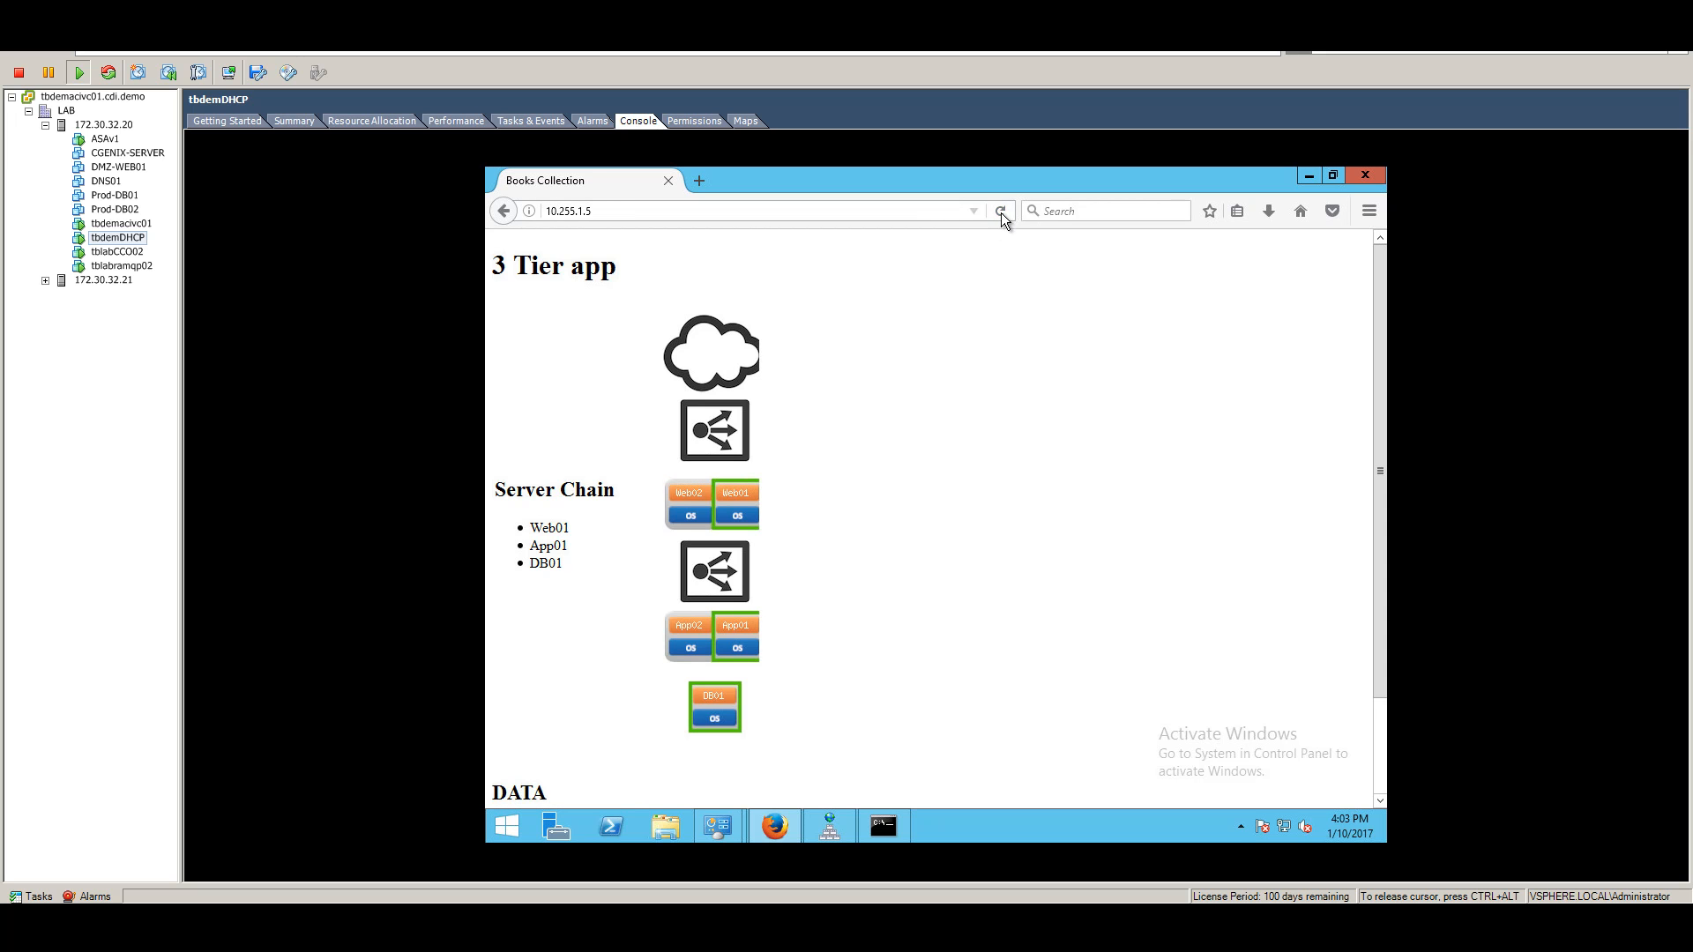
click(1001, 212)
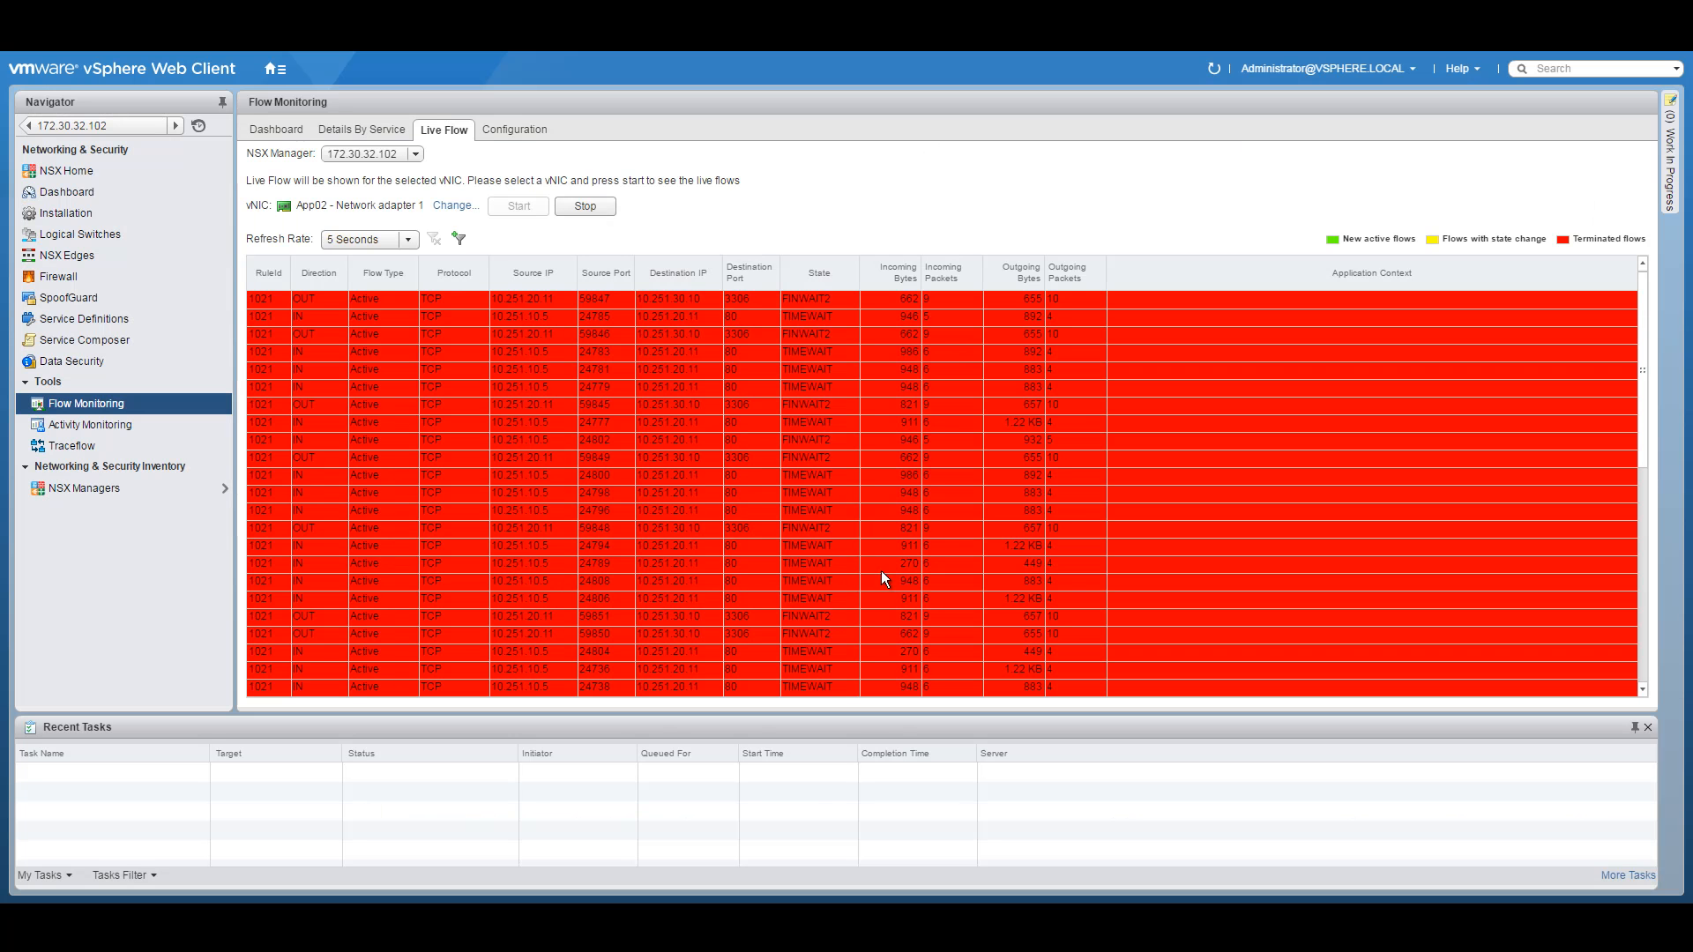
Stop App02's live flow capture in the vSphere Web Client, sort the flows by direction, and examine the inbound and outbound entries
click(589, 205)
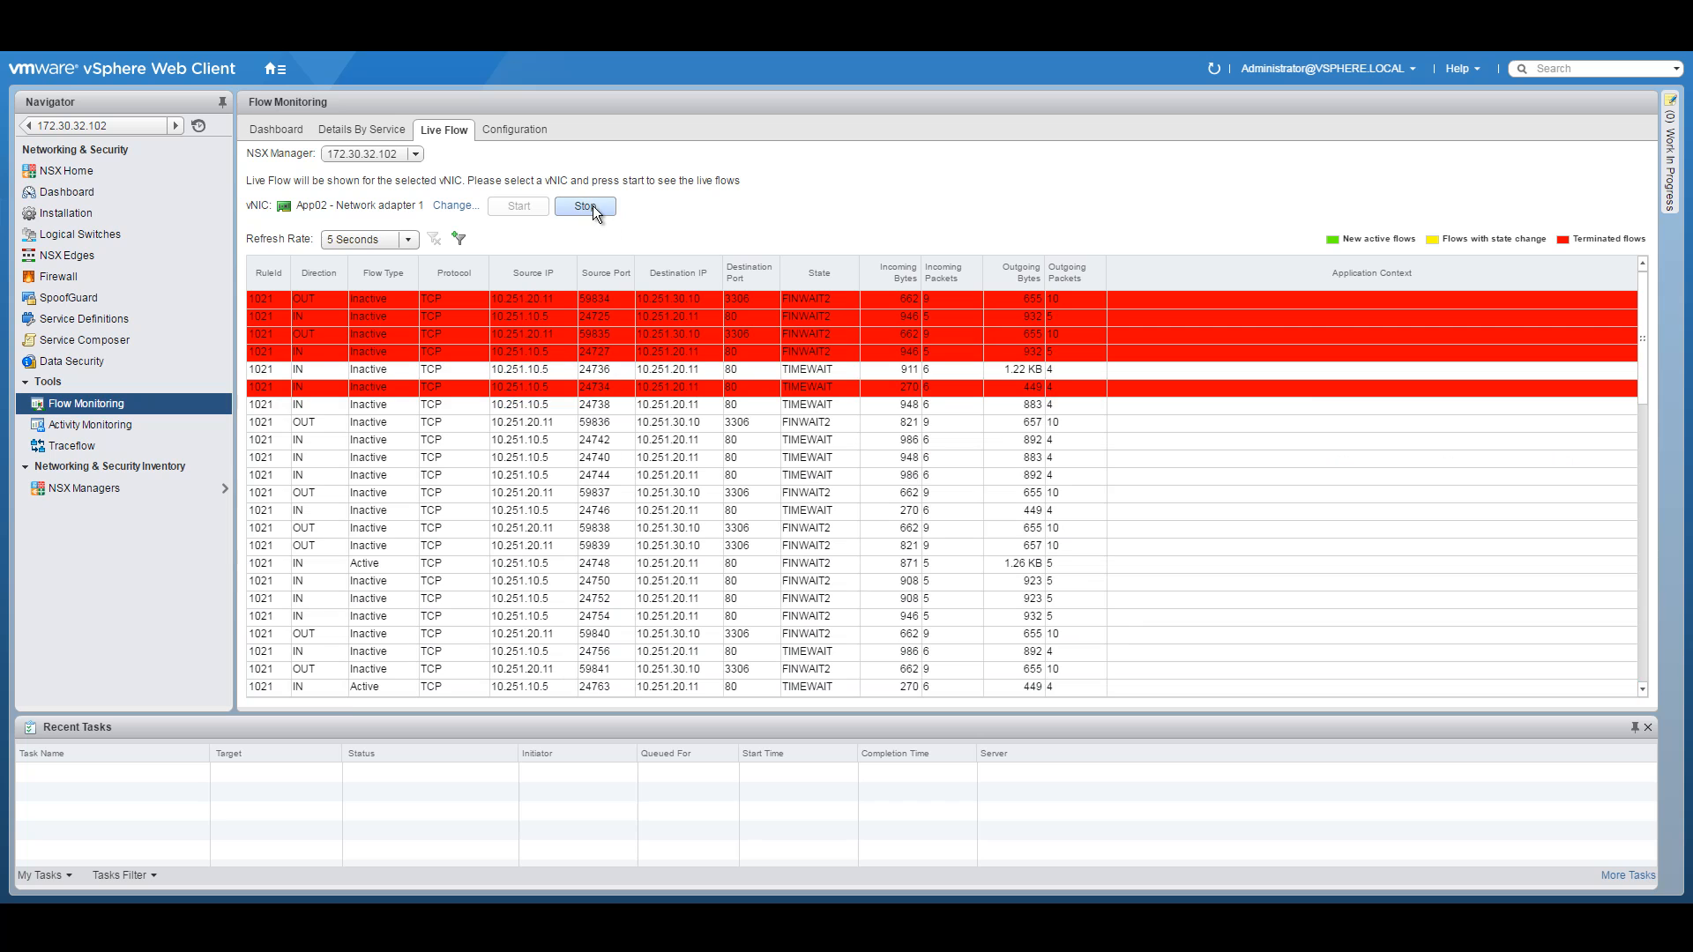
click(318, 275)
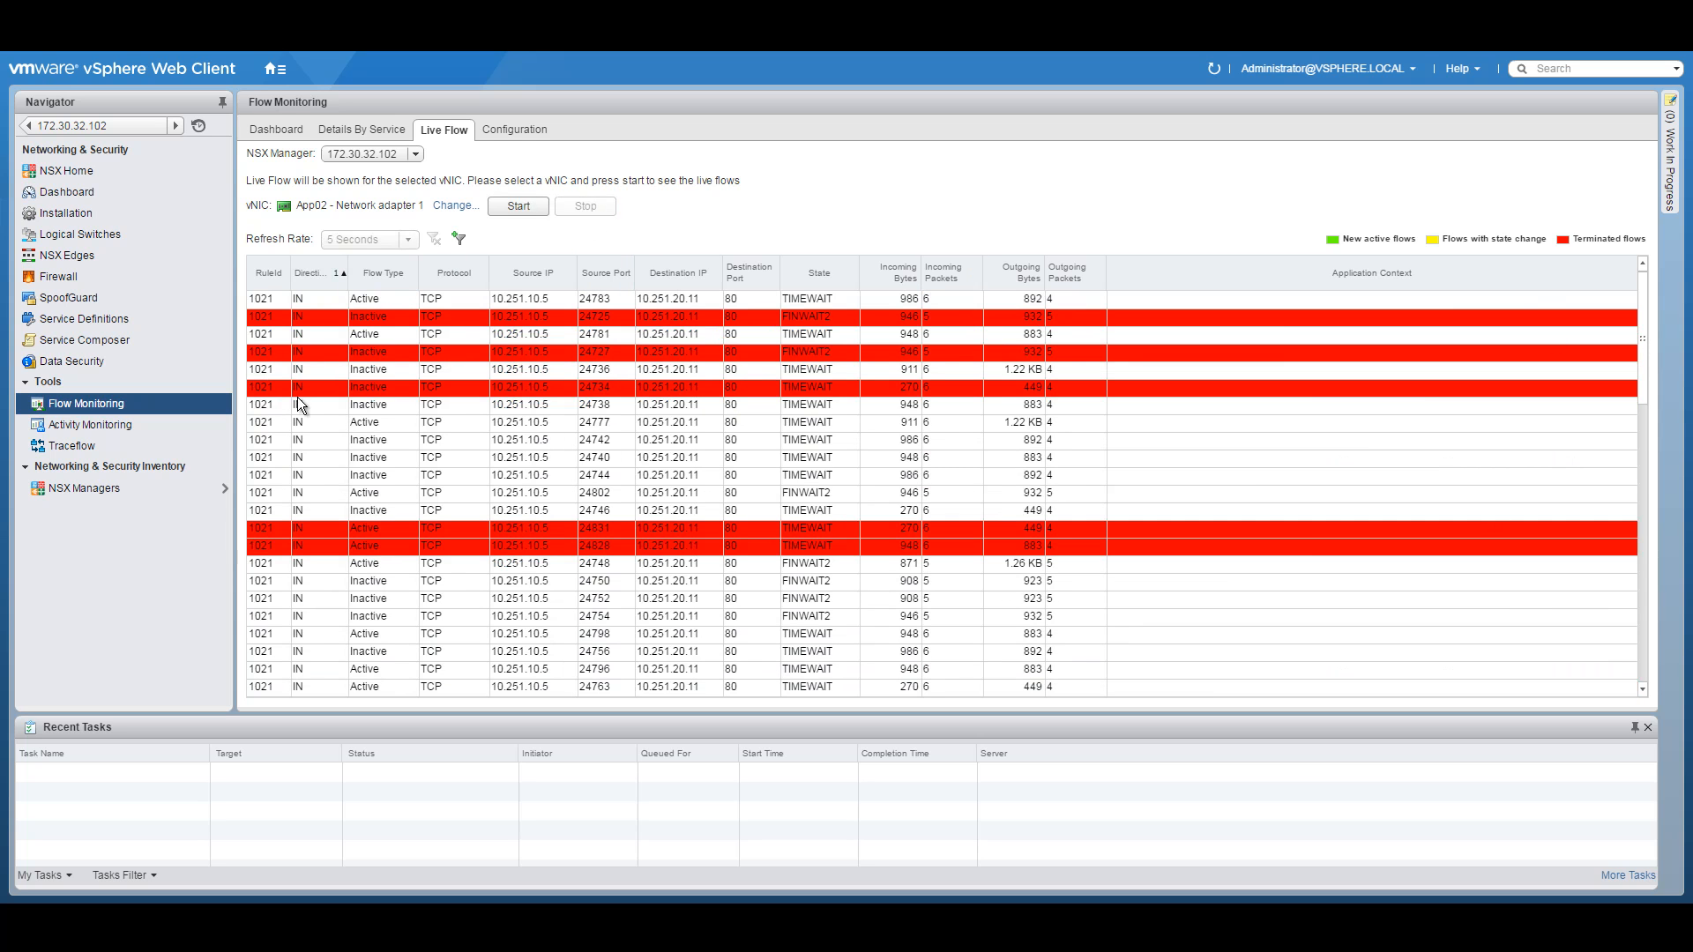
drag(1641, 362, 1640, 288)
scroll(1643, 691, down, 4)
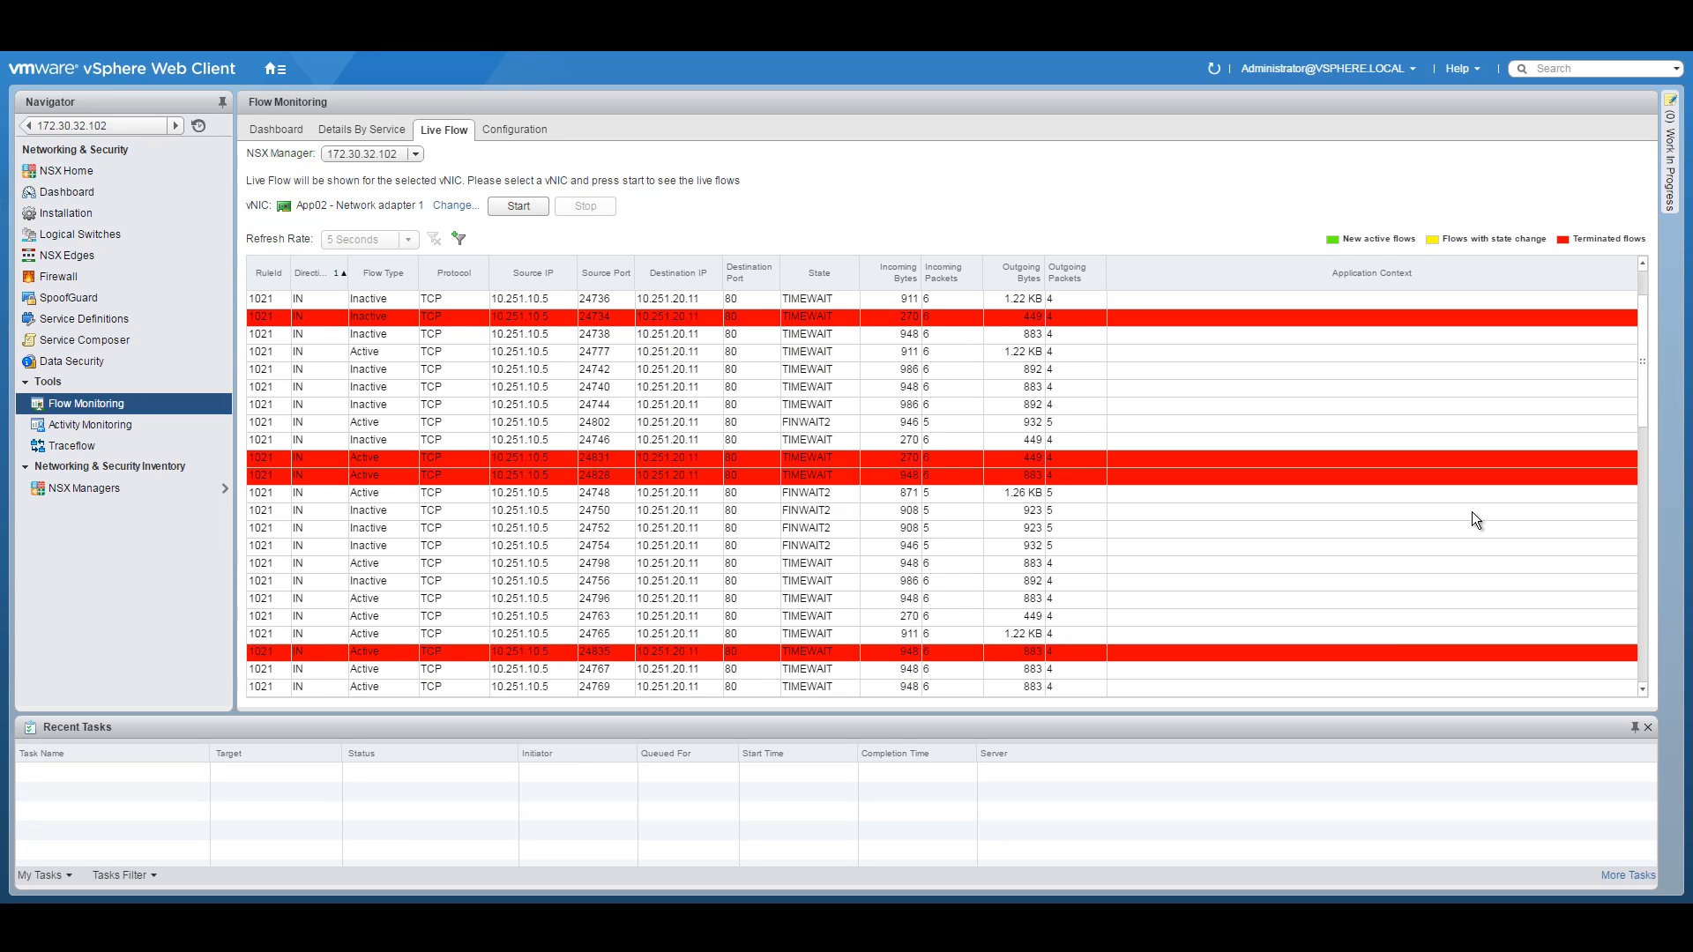
scroll(913, 529, down, 3)
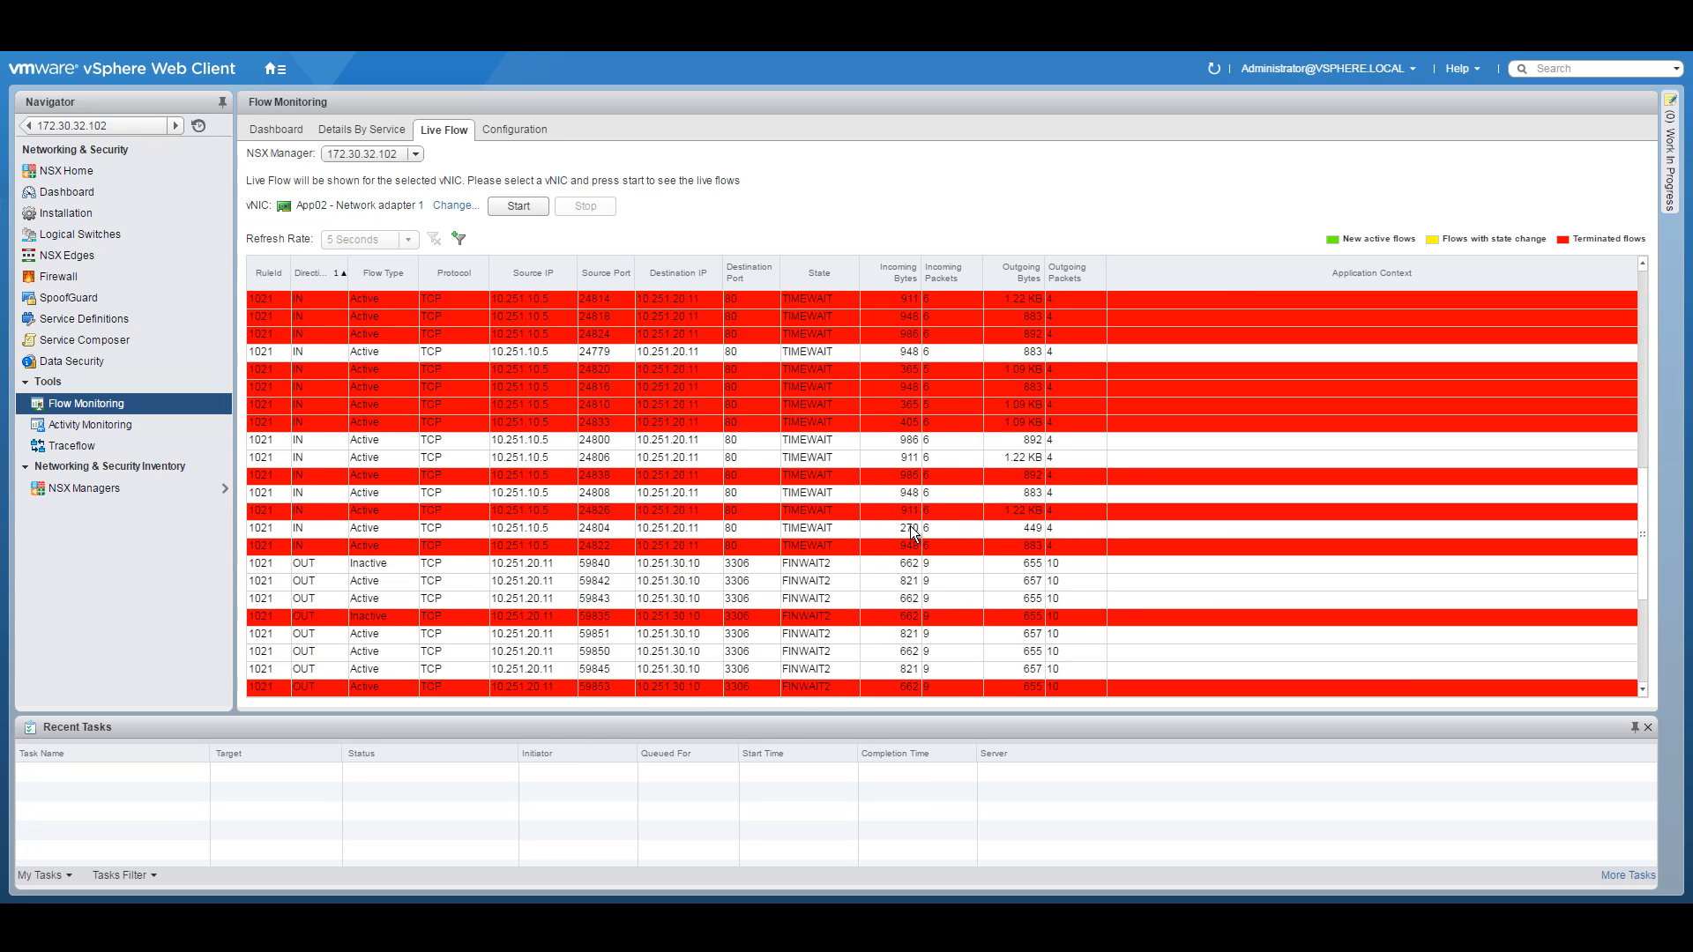
scroll(913, 529, down, 4)
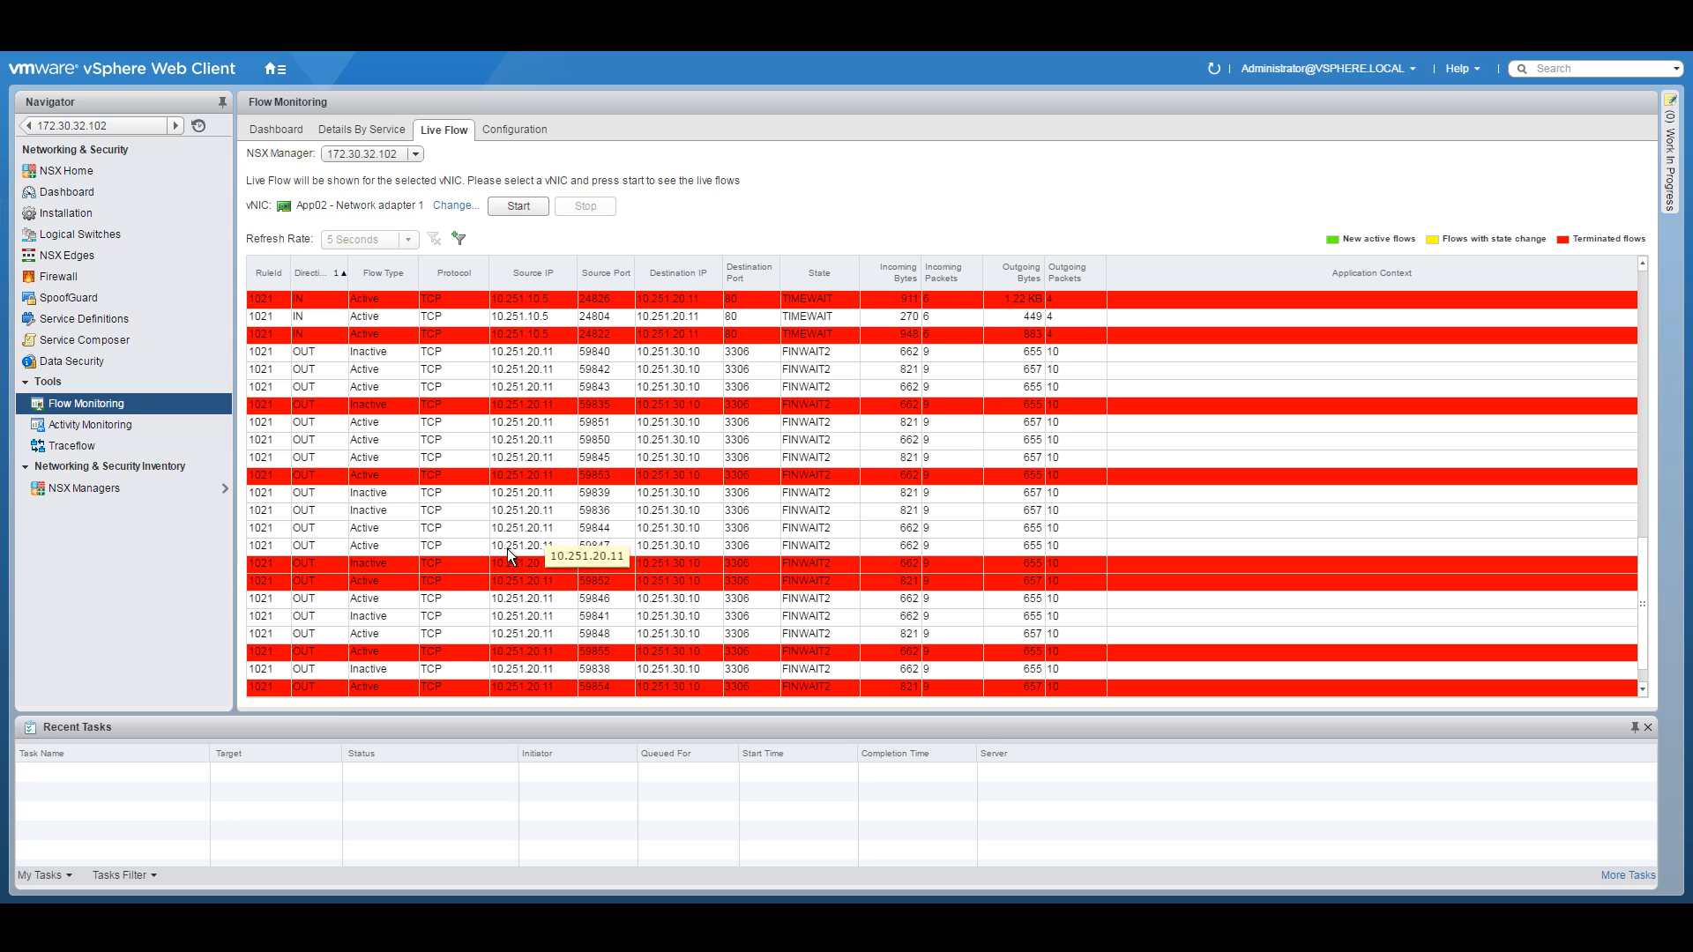
scroll(503, 548, down, 1)
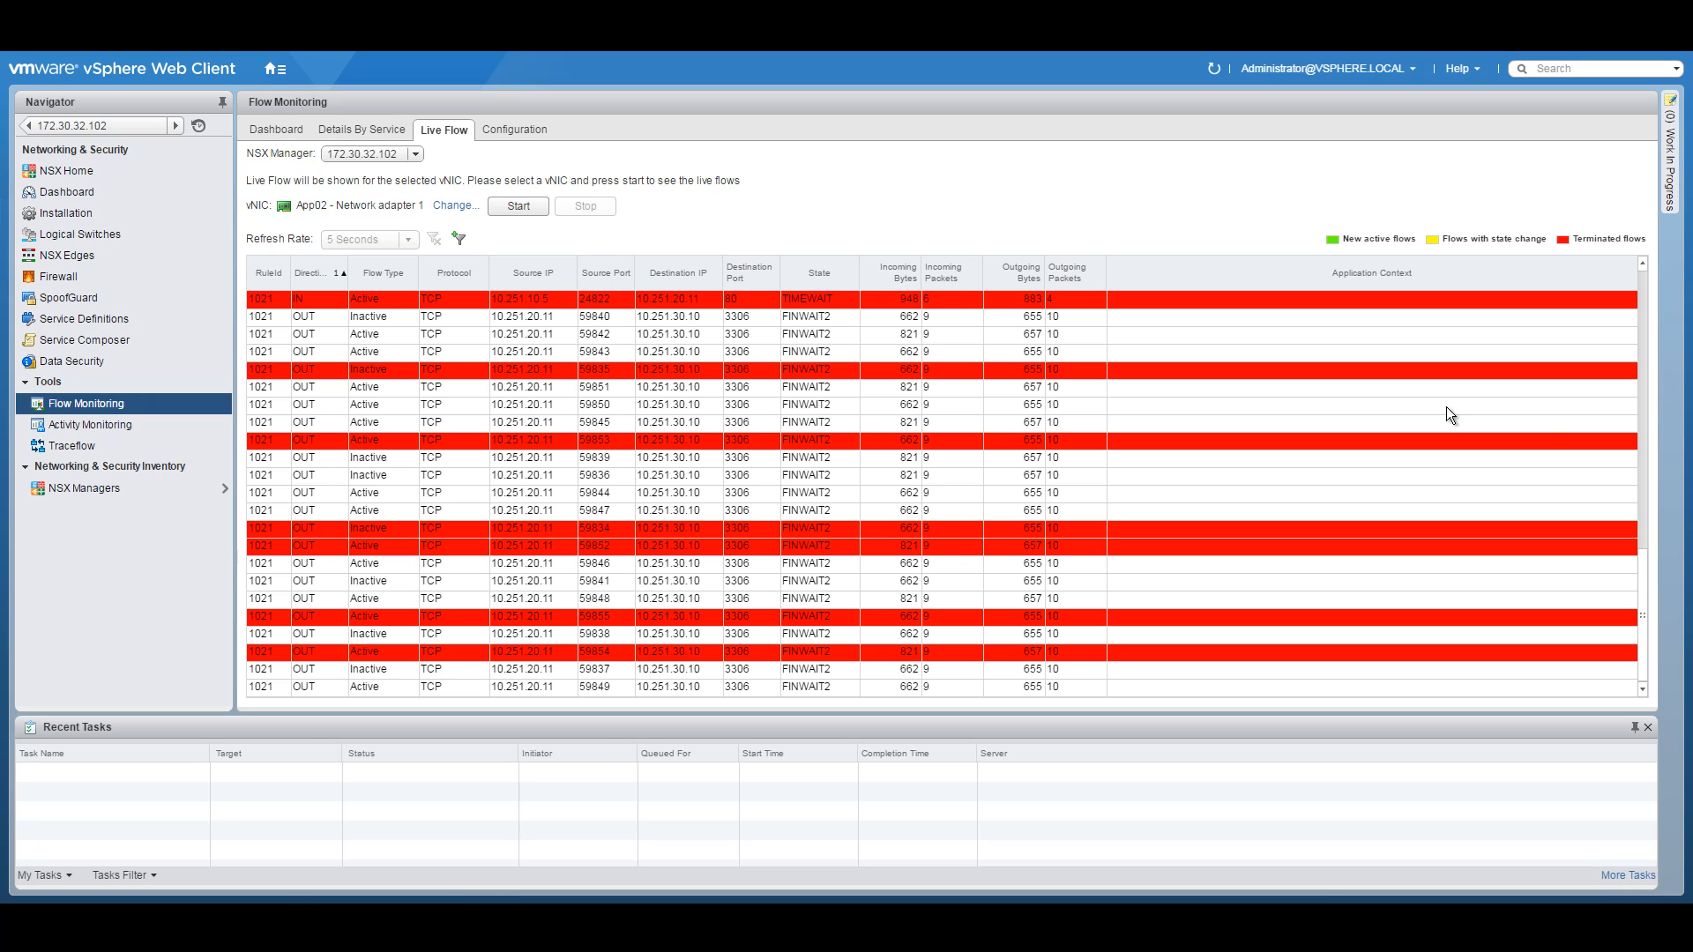
Return to Notepad++ and add the line "APP-VIP -> APP-Group (APP01 and APP02) -> 80" to the note
key(alt+Tab)
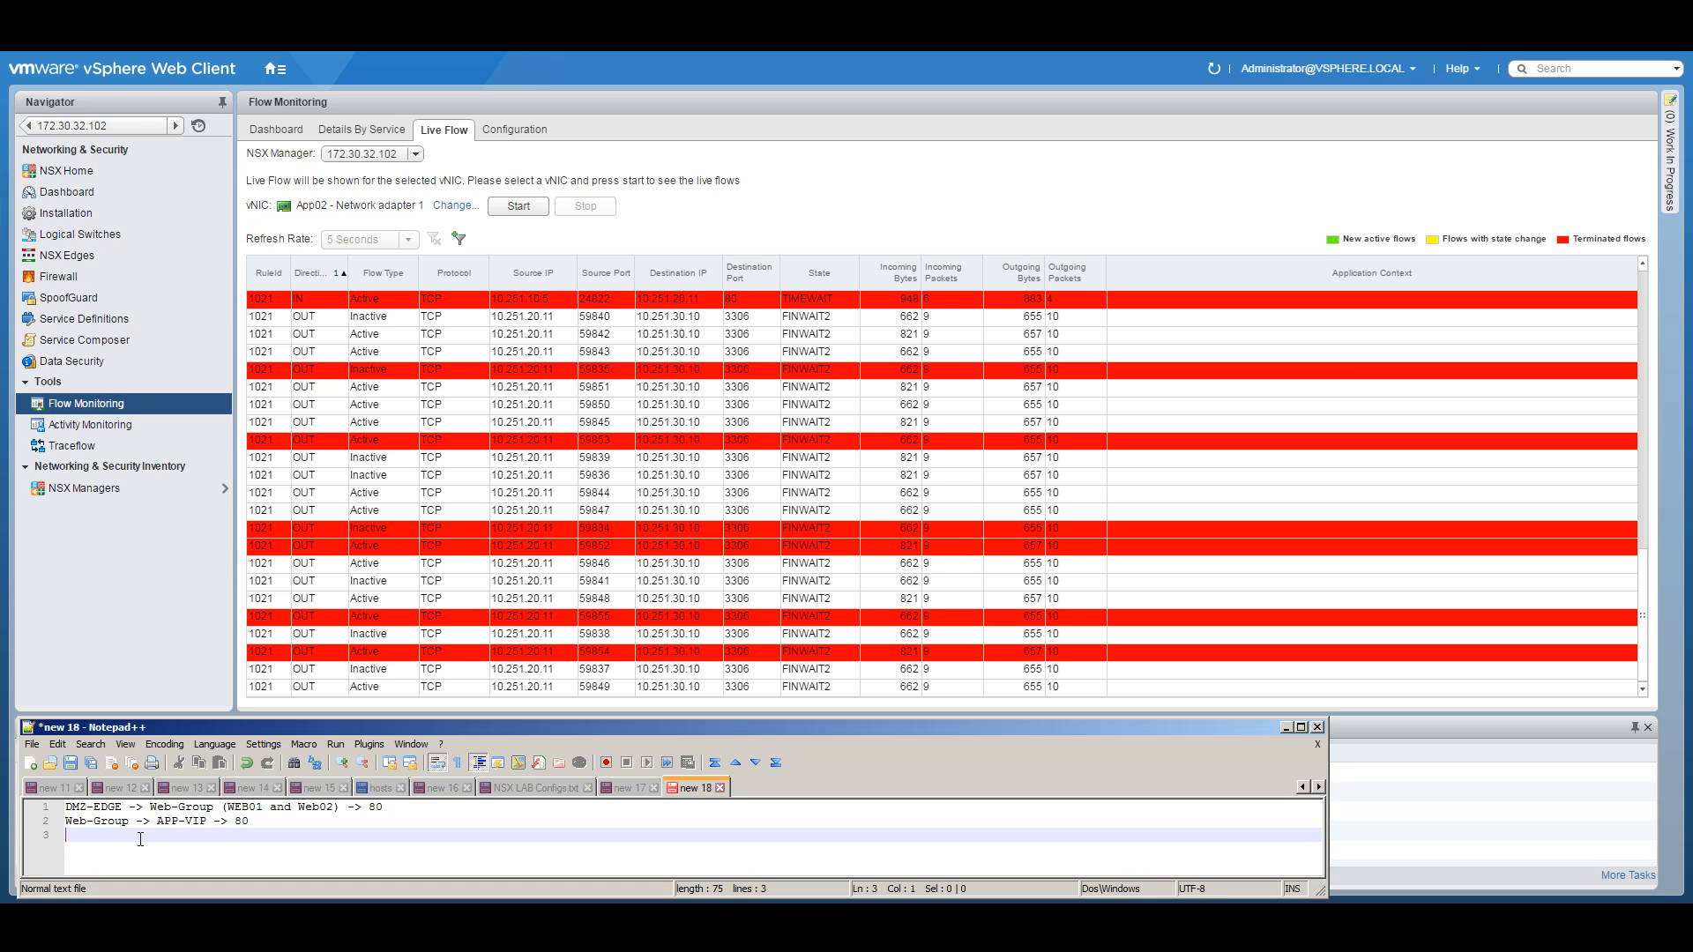
text(APP-VIP -> APP-Gro)
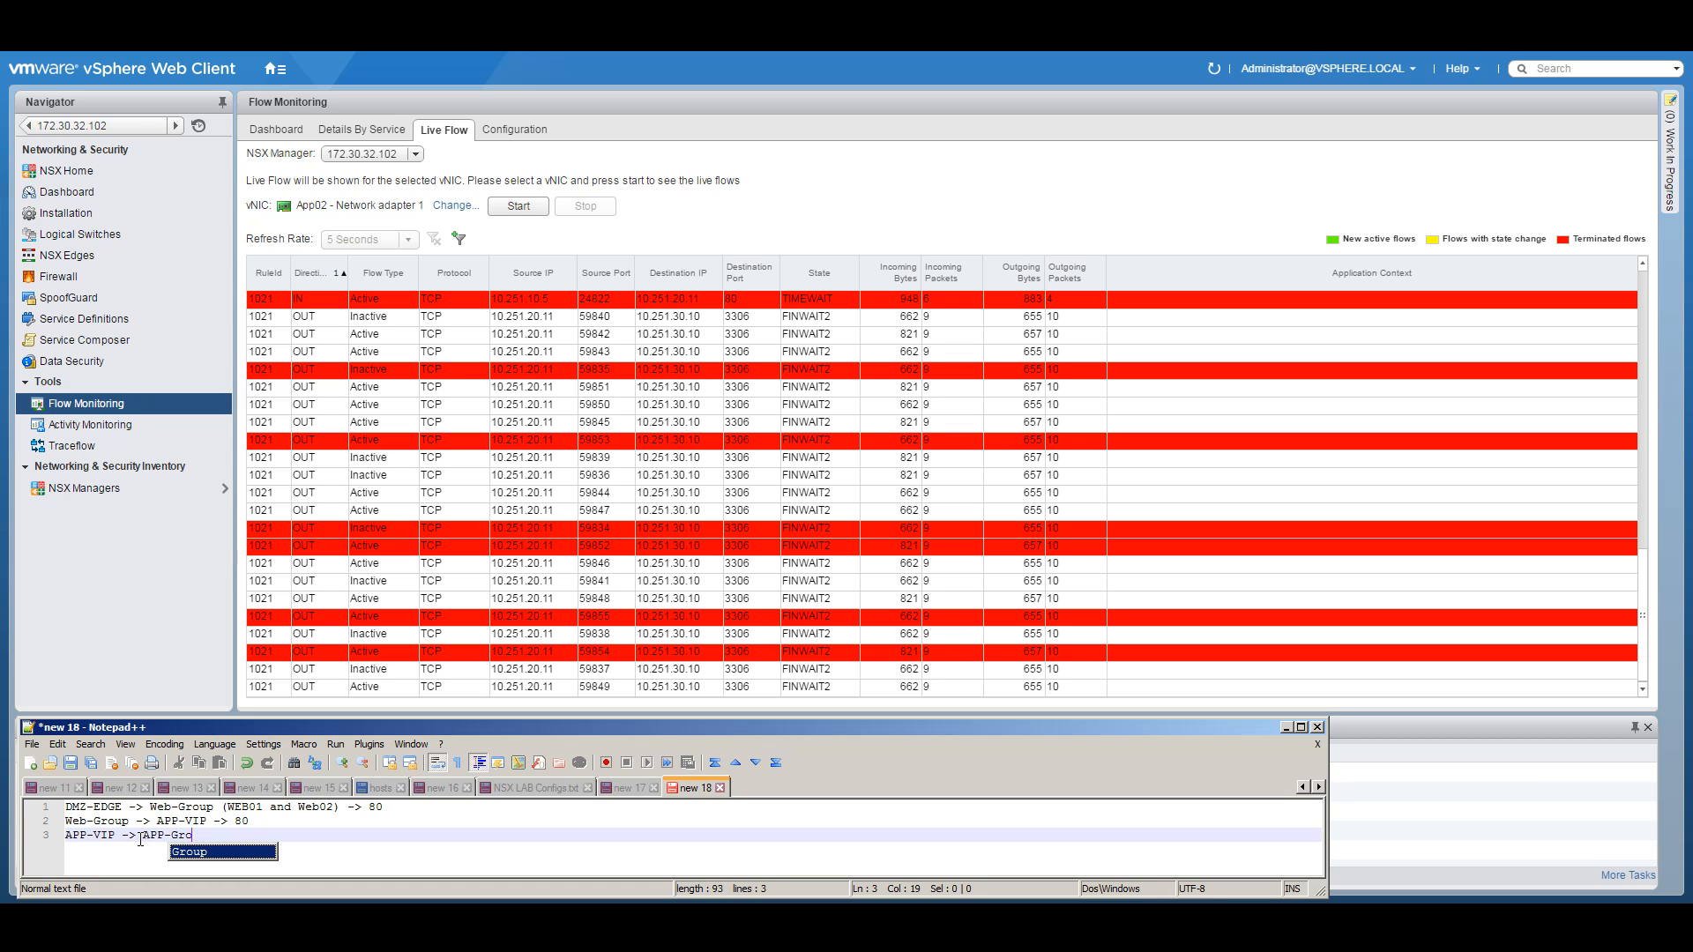
text(up (APP01 and APP)
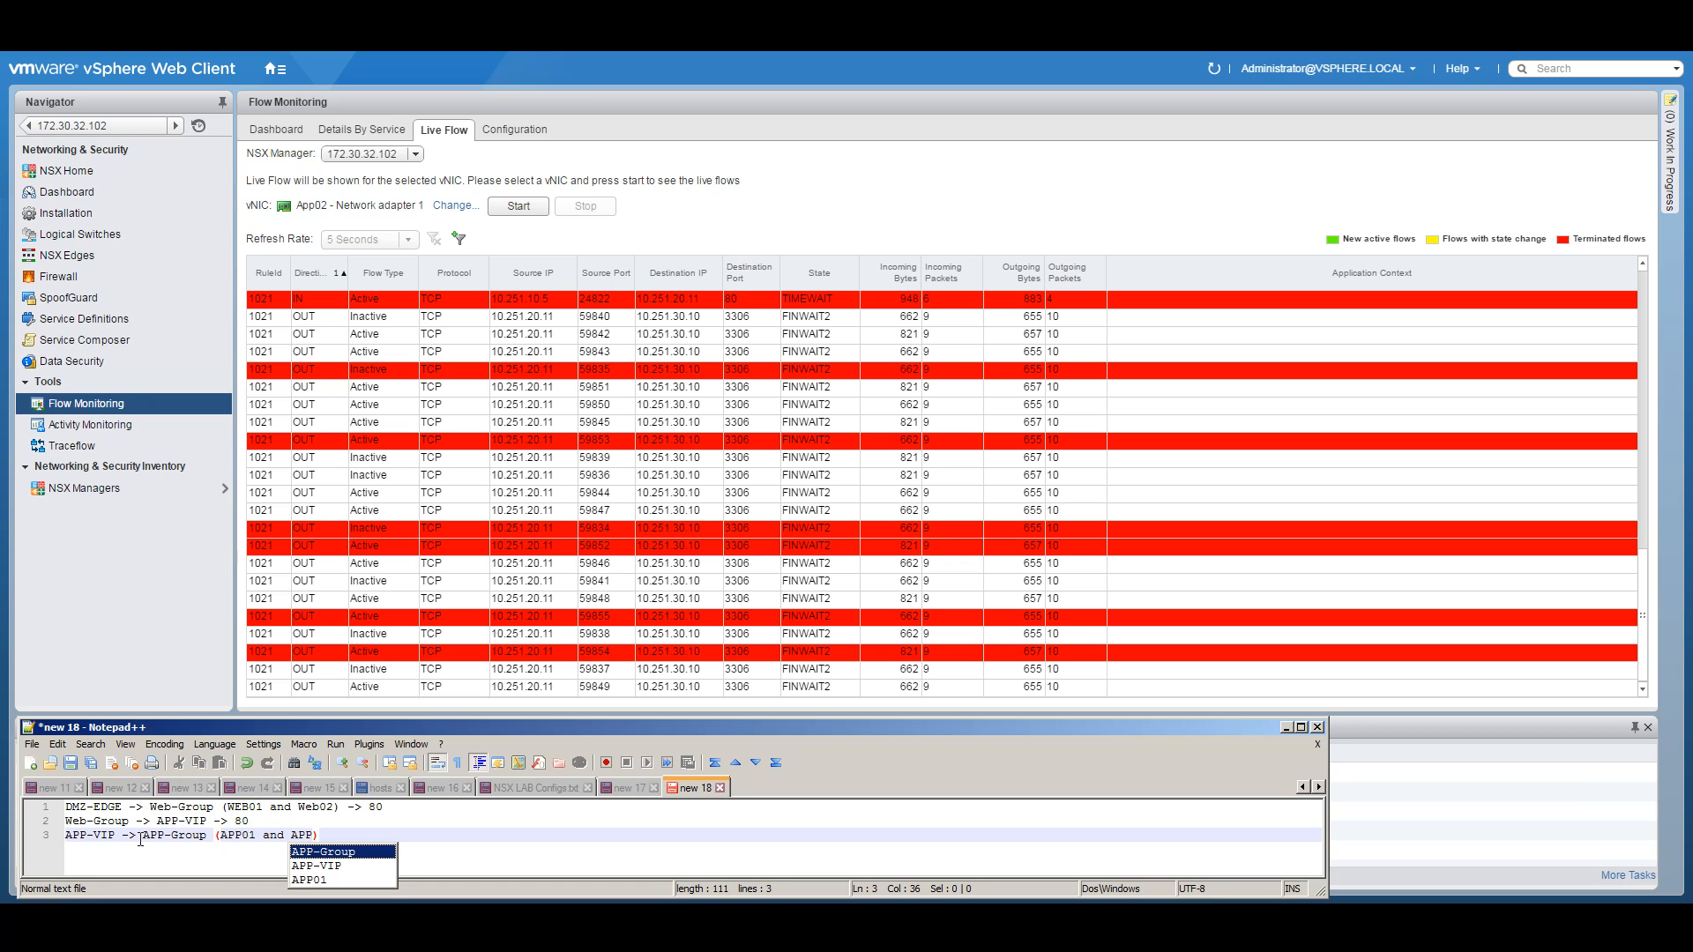
text(02) -> )
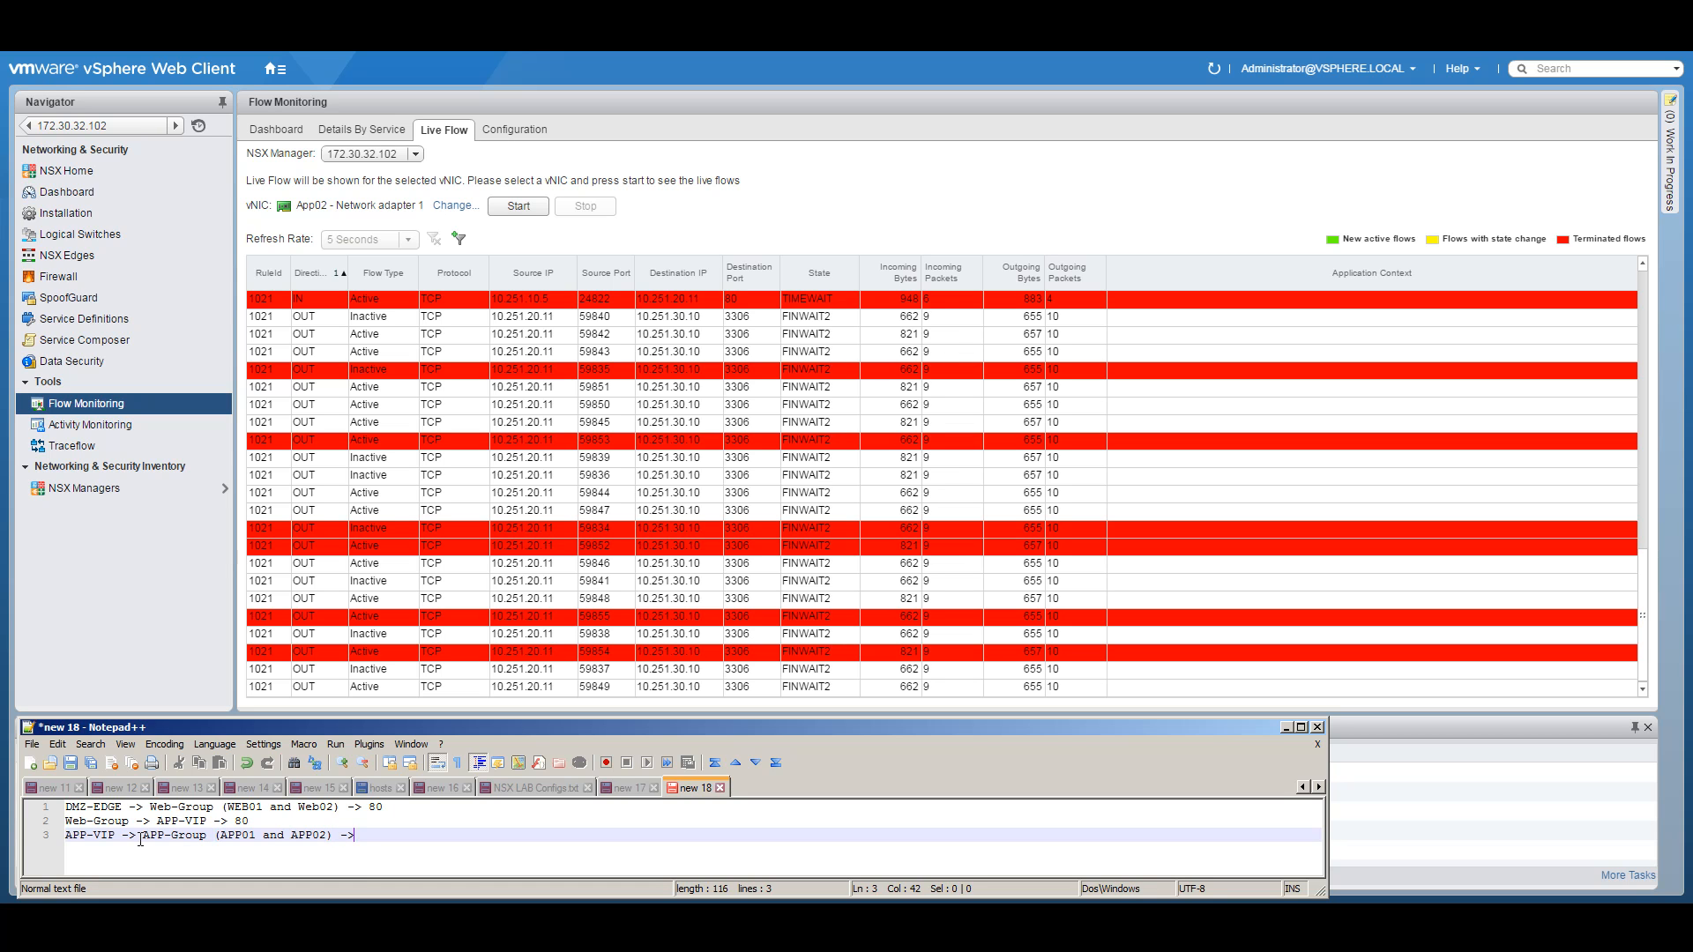
text(80)
key(Return)
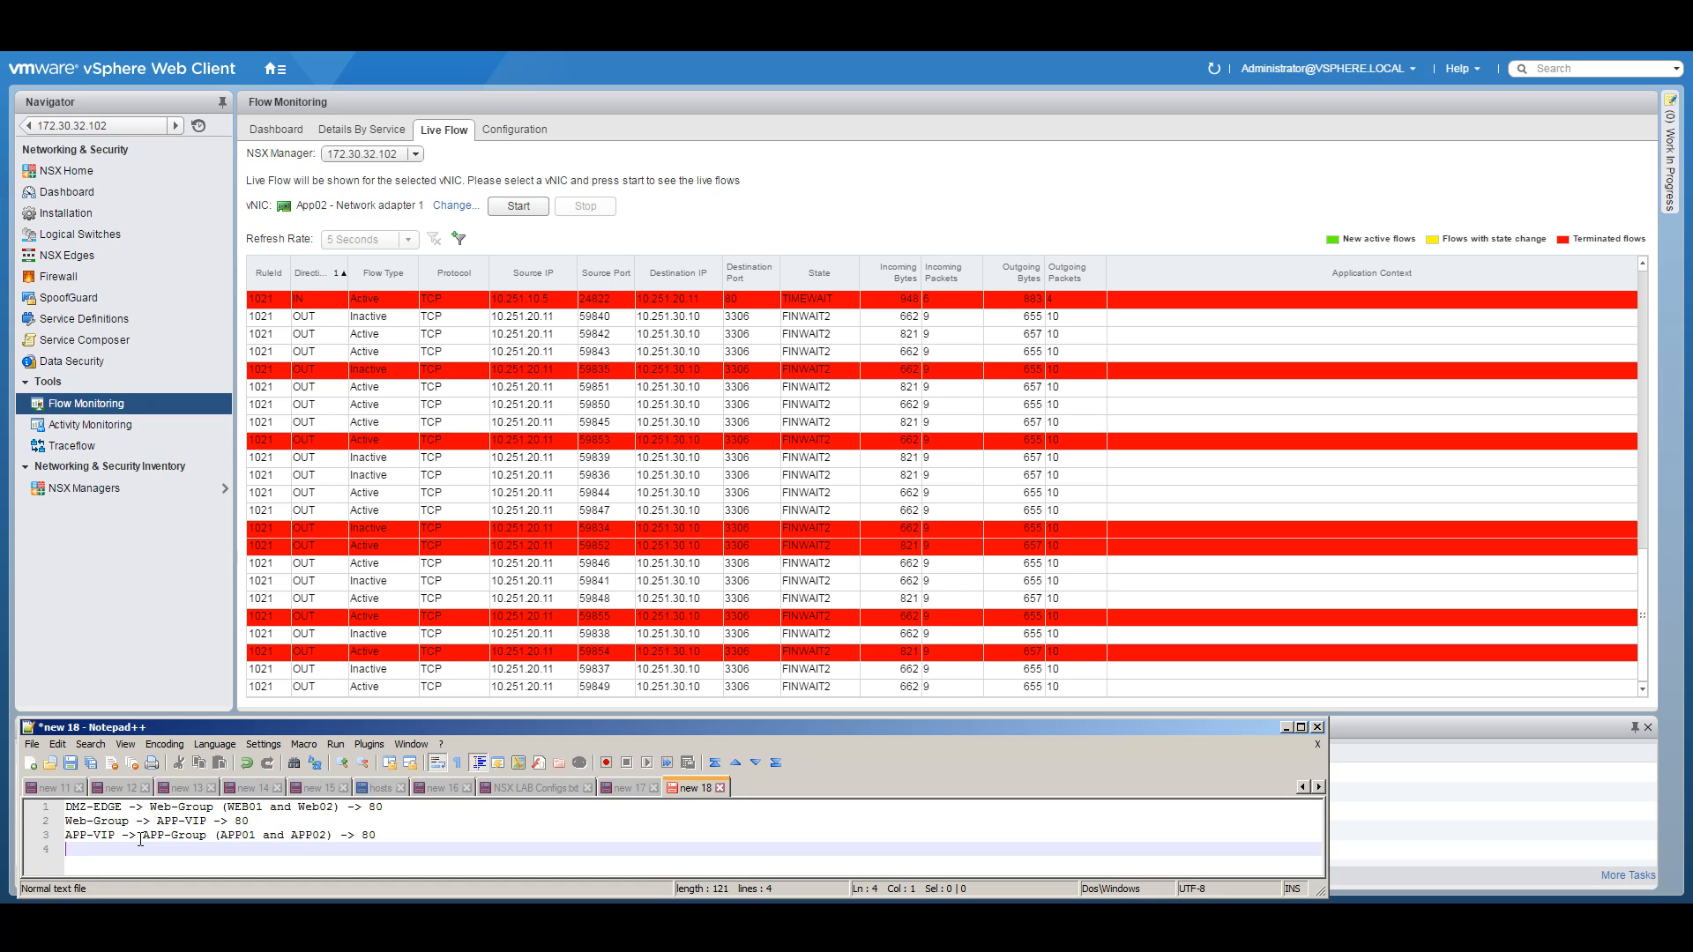
Start a fourth line in the Notepad++ note reading "APP-group -> DB-Group (DB01)"
text(APP)
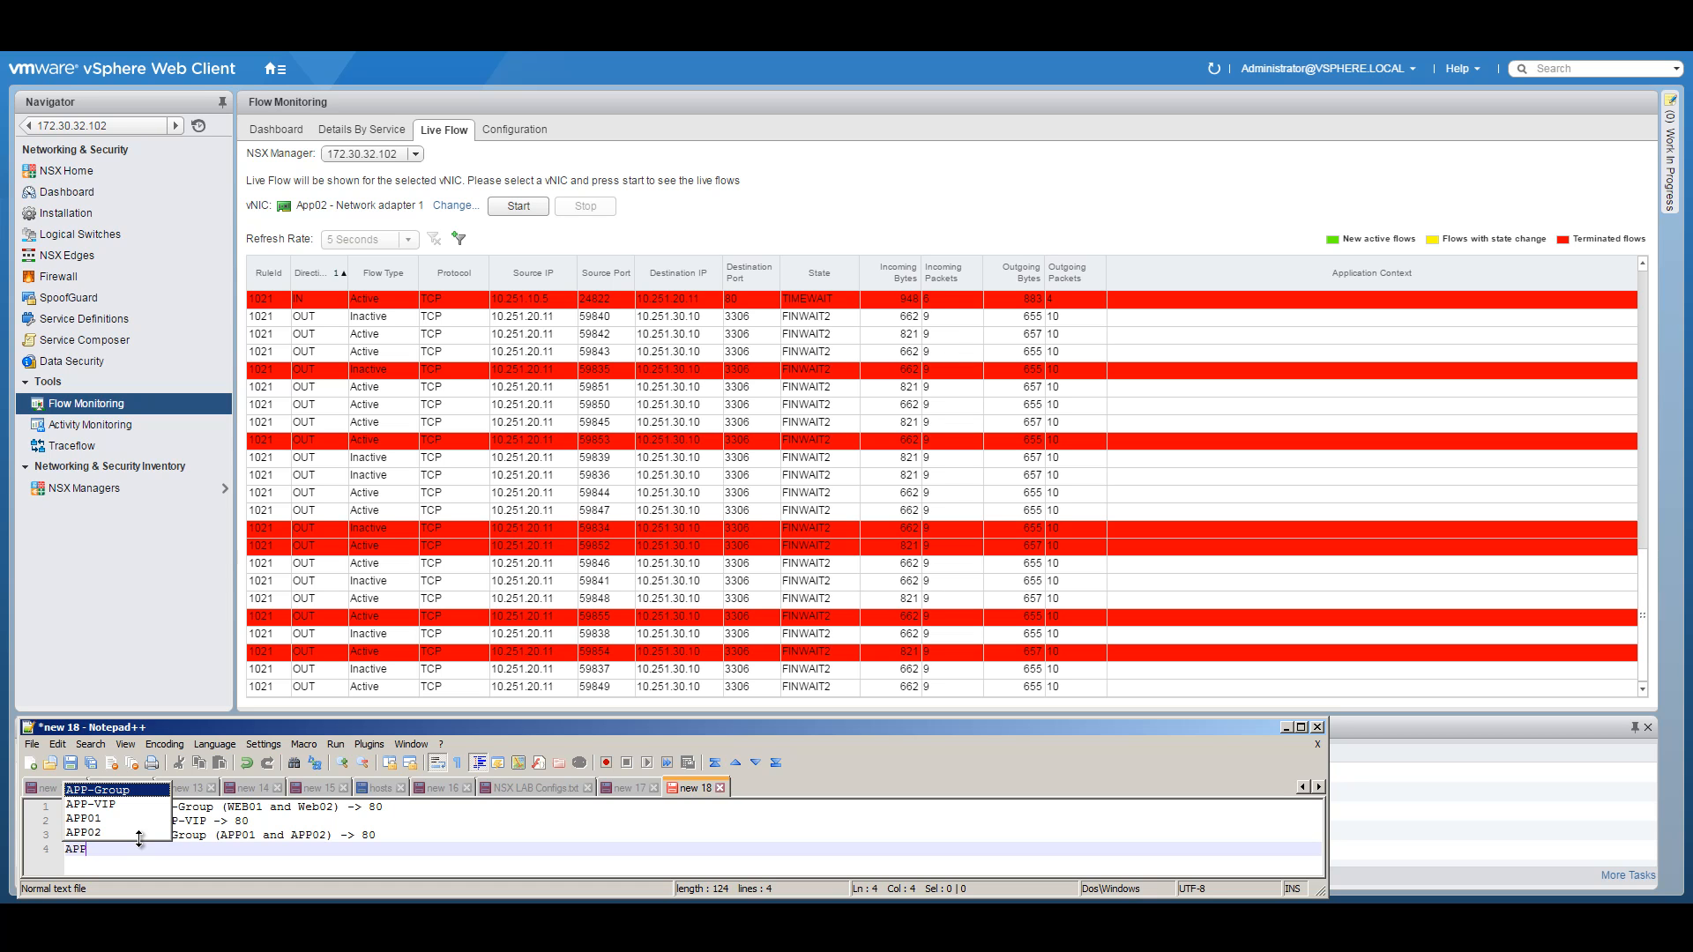
text(-group)
text( =)
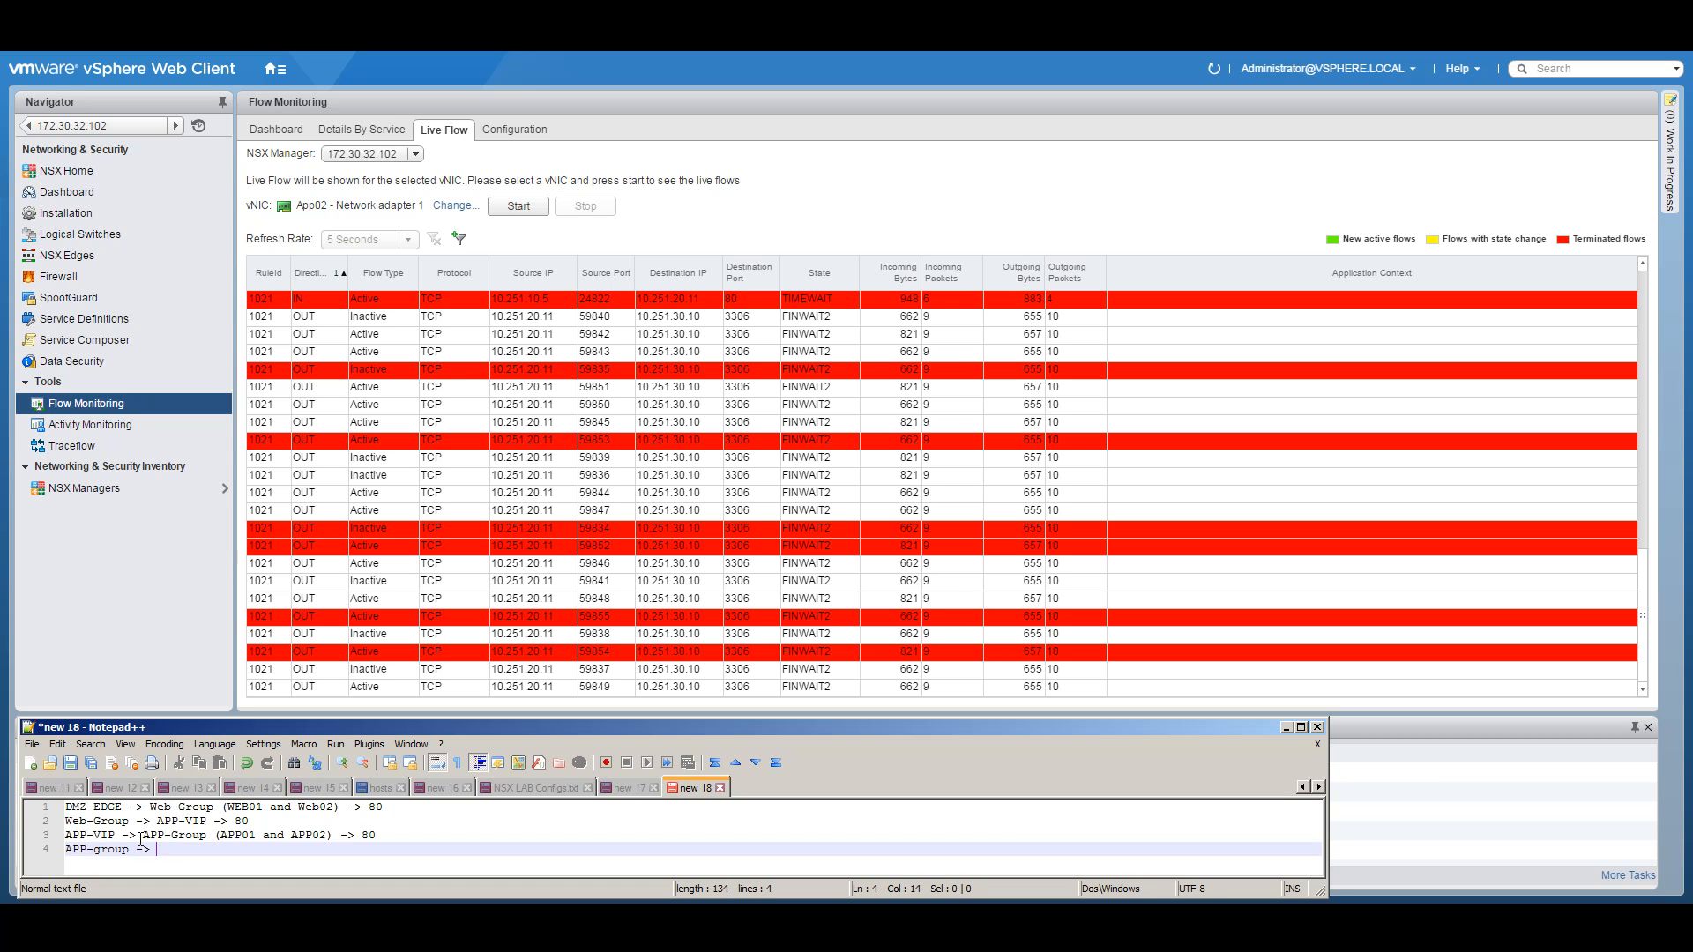
text(> DB-Group)
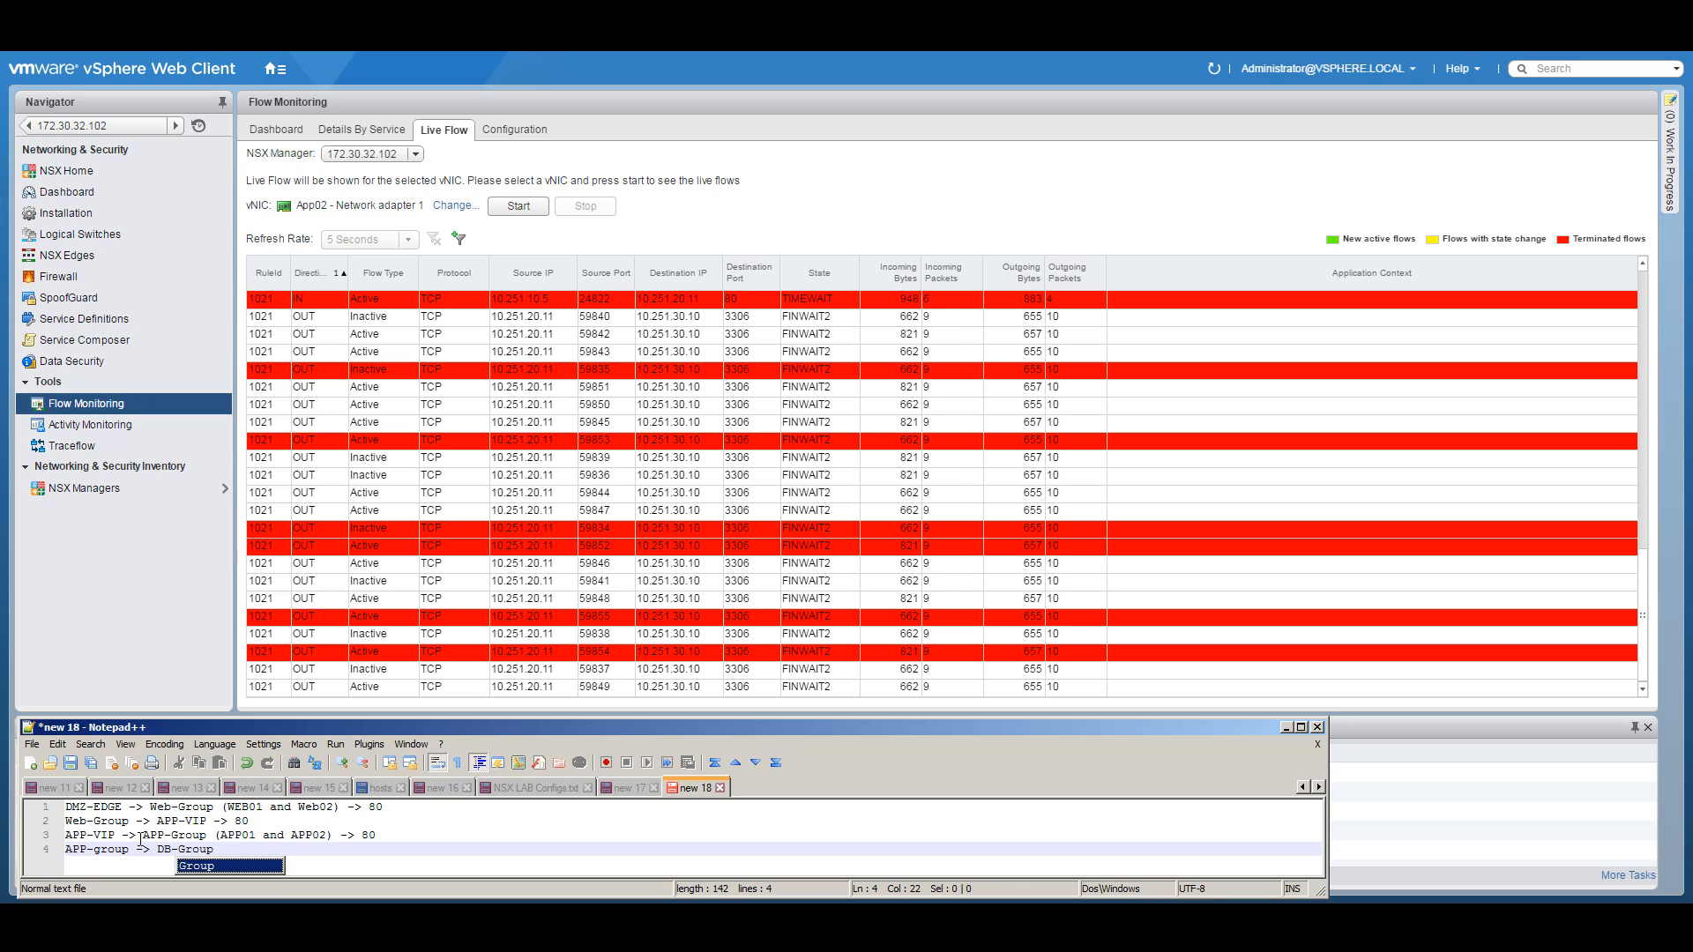
text( (DB01)
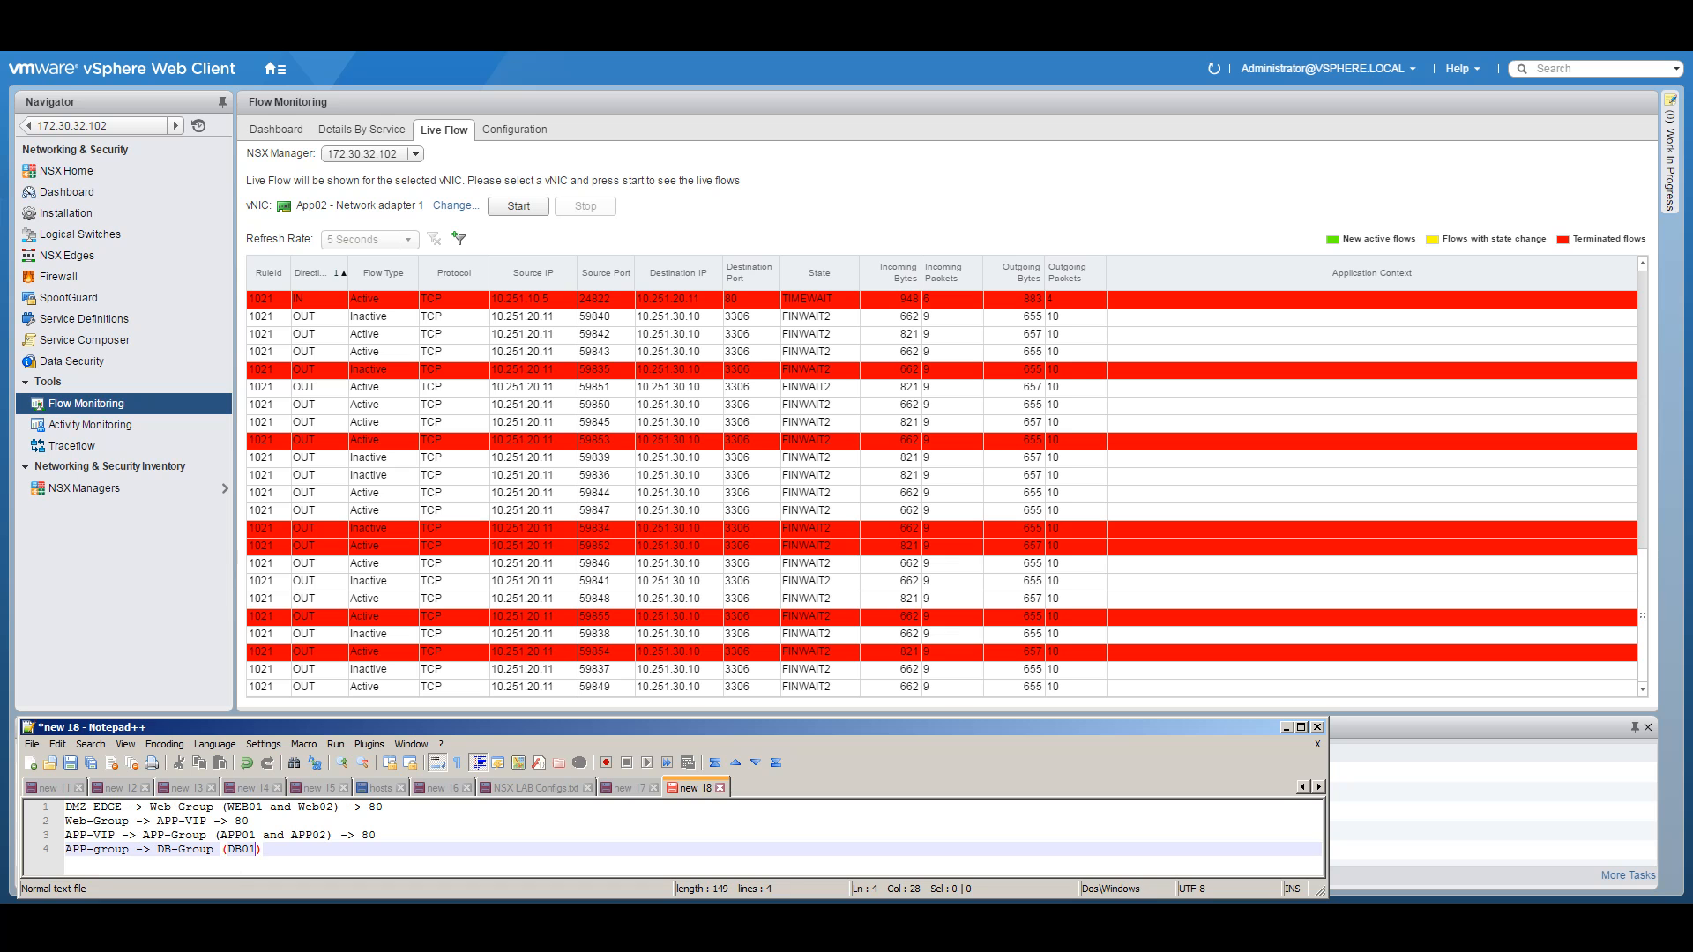
Check DB01 in the network diagram, and complete the note's APP-group line in Notepad++ with "-> 3306 (mysql)"
click(792, 918)
click(791, 866)
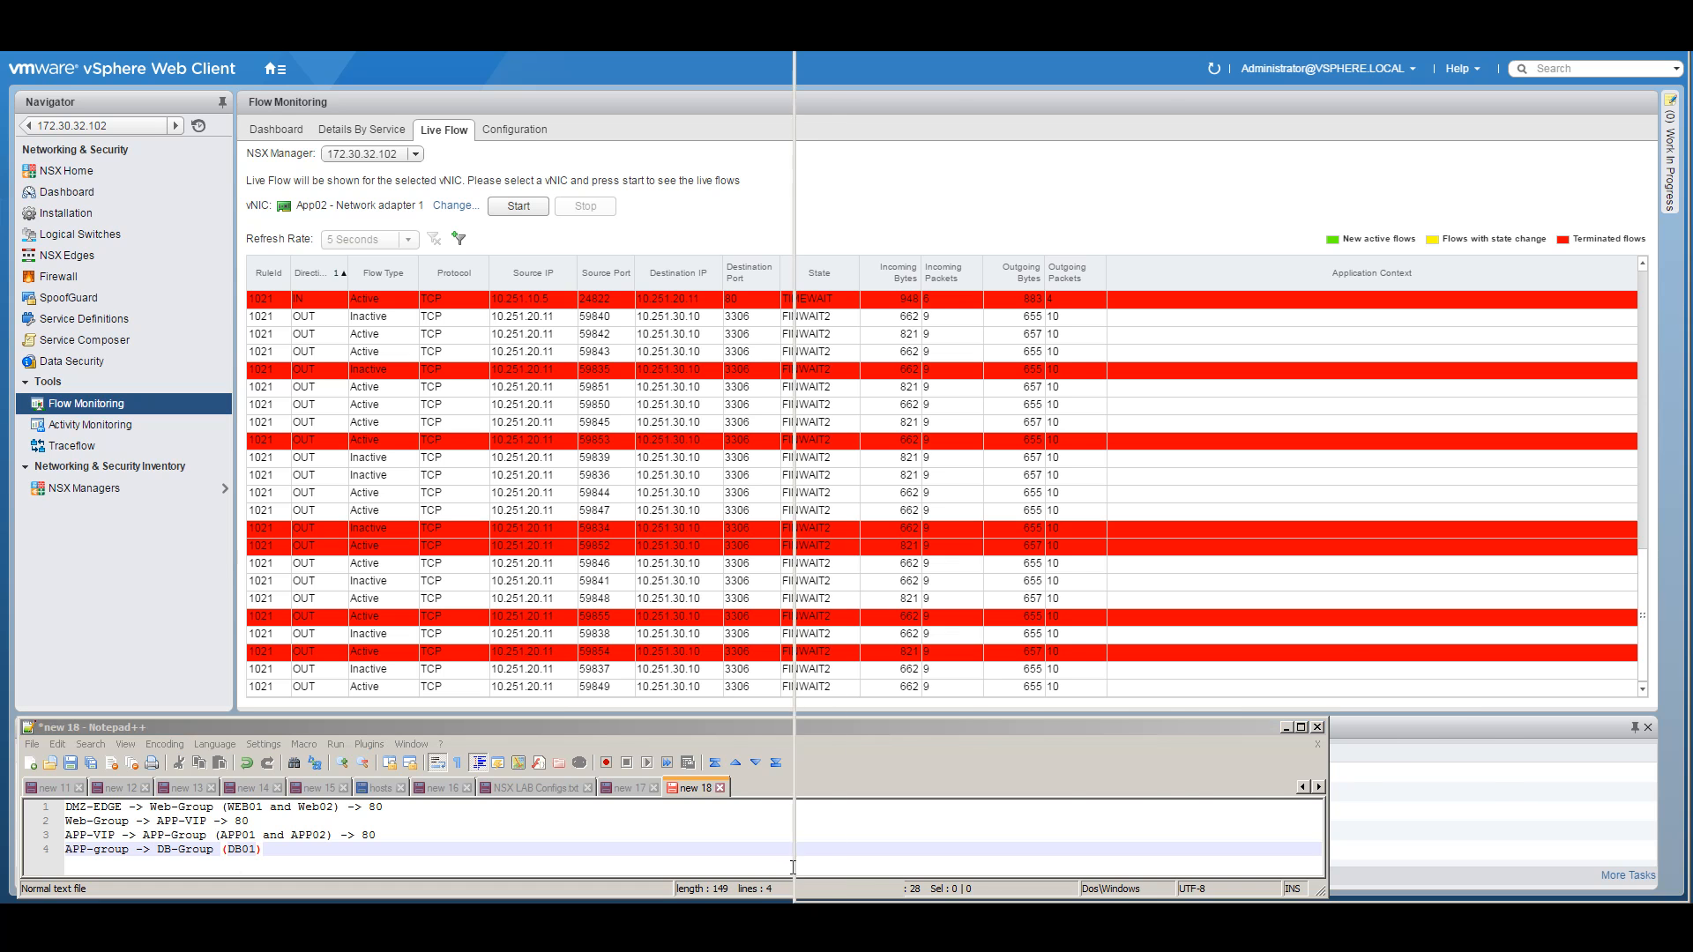
click(1646, 11)
click(792, 917)
click(792, 917)
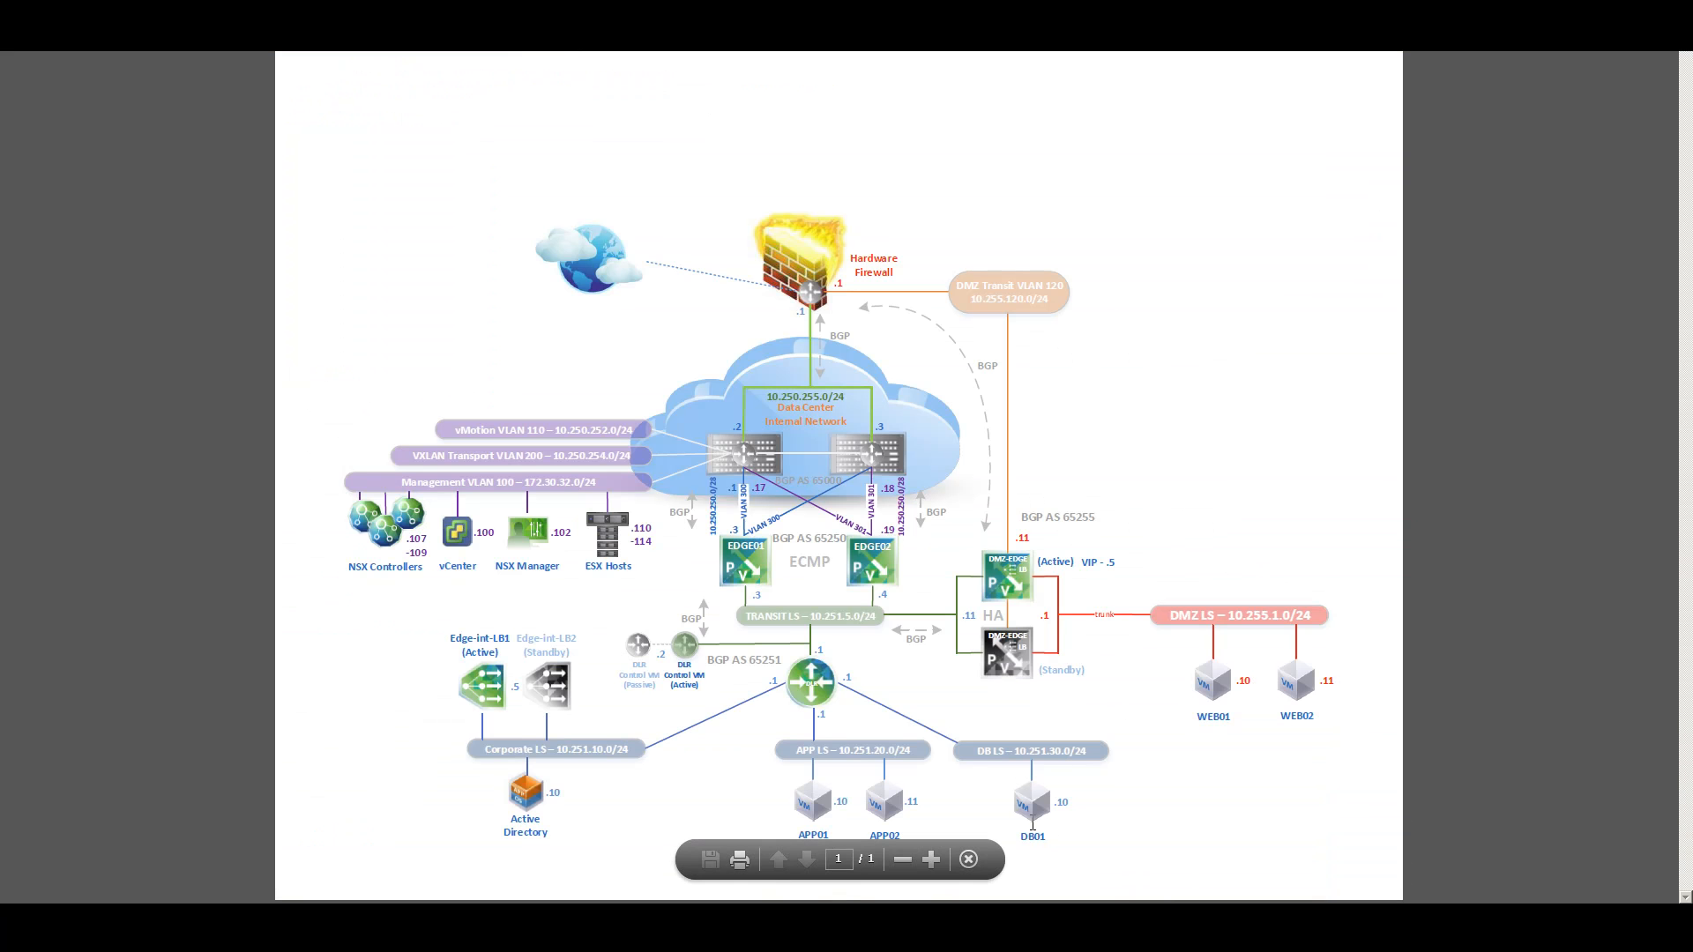
drag(1020, 836, 1047, 836)
click(1646, 11)
text(-group -> DB-Group (DB01) -)
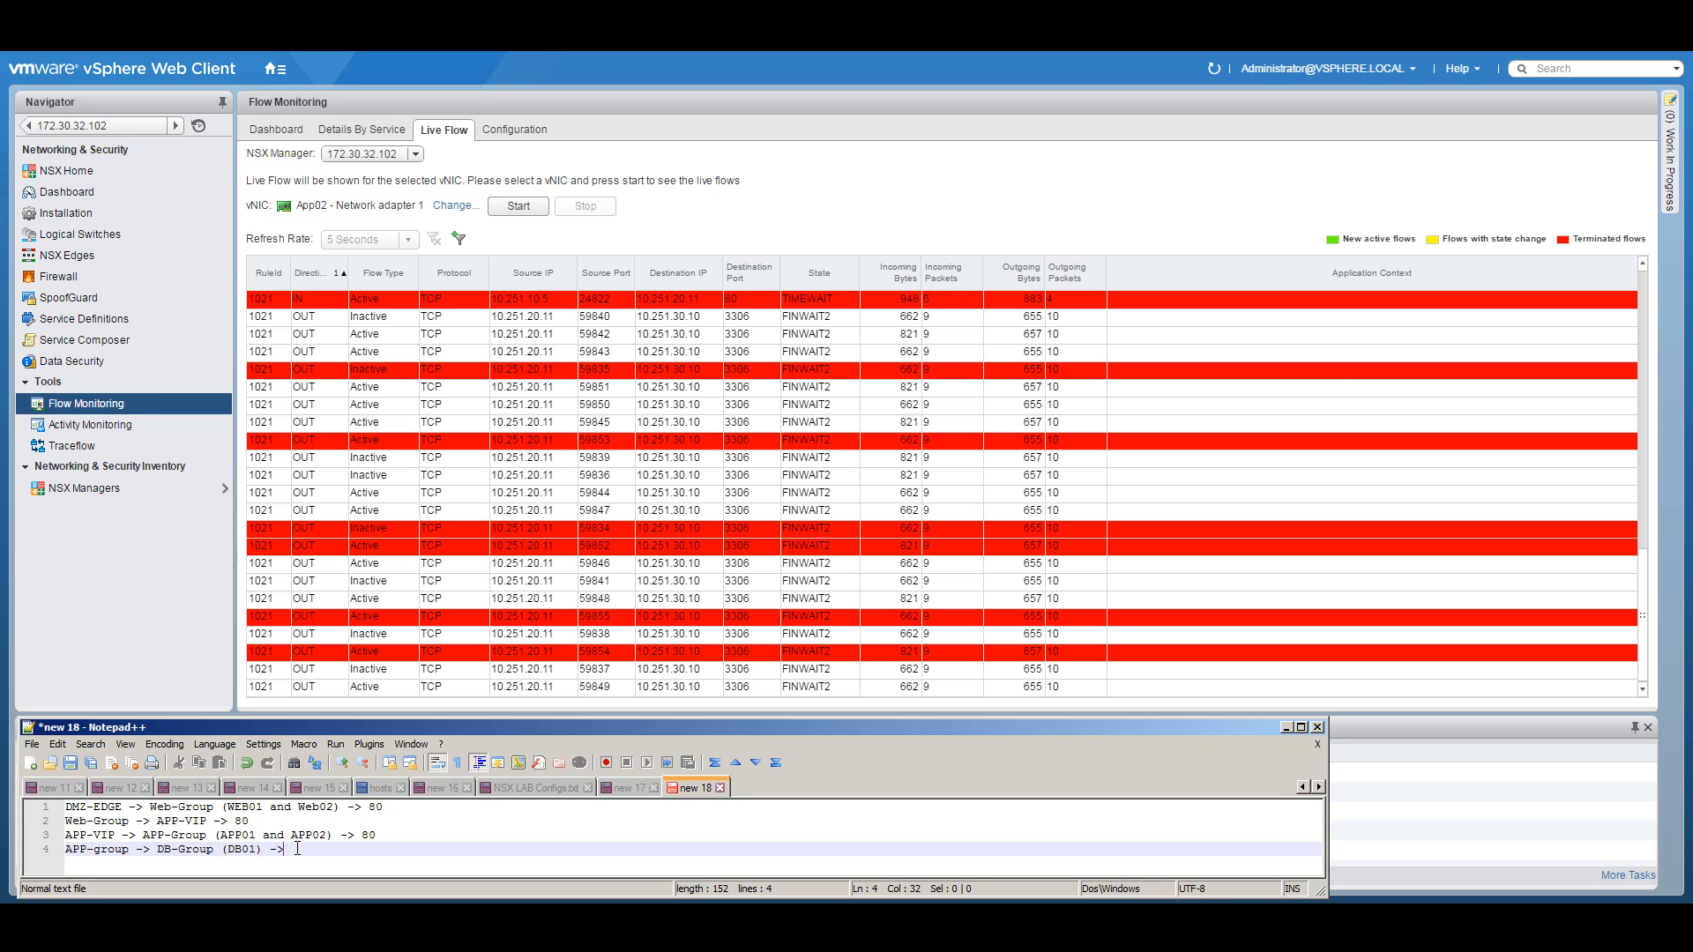
text(> 3306 (mysql)
Change the monitored vNIC in the vSphere Web Client to DB01 - Network adapter 1 and start the live flow capture
click(450, 212)
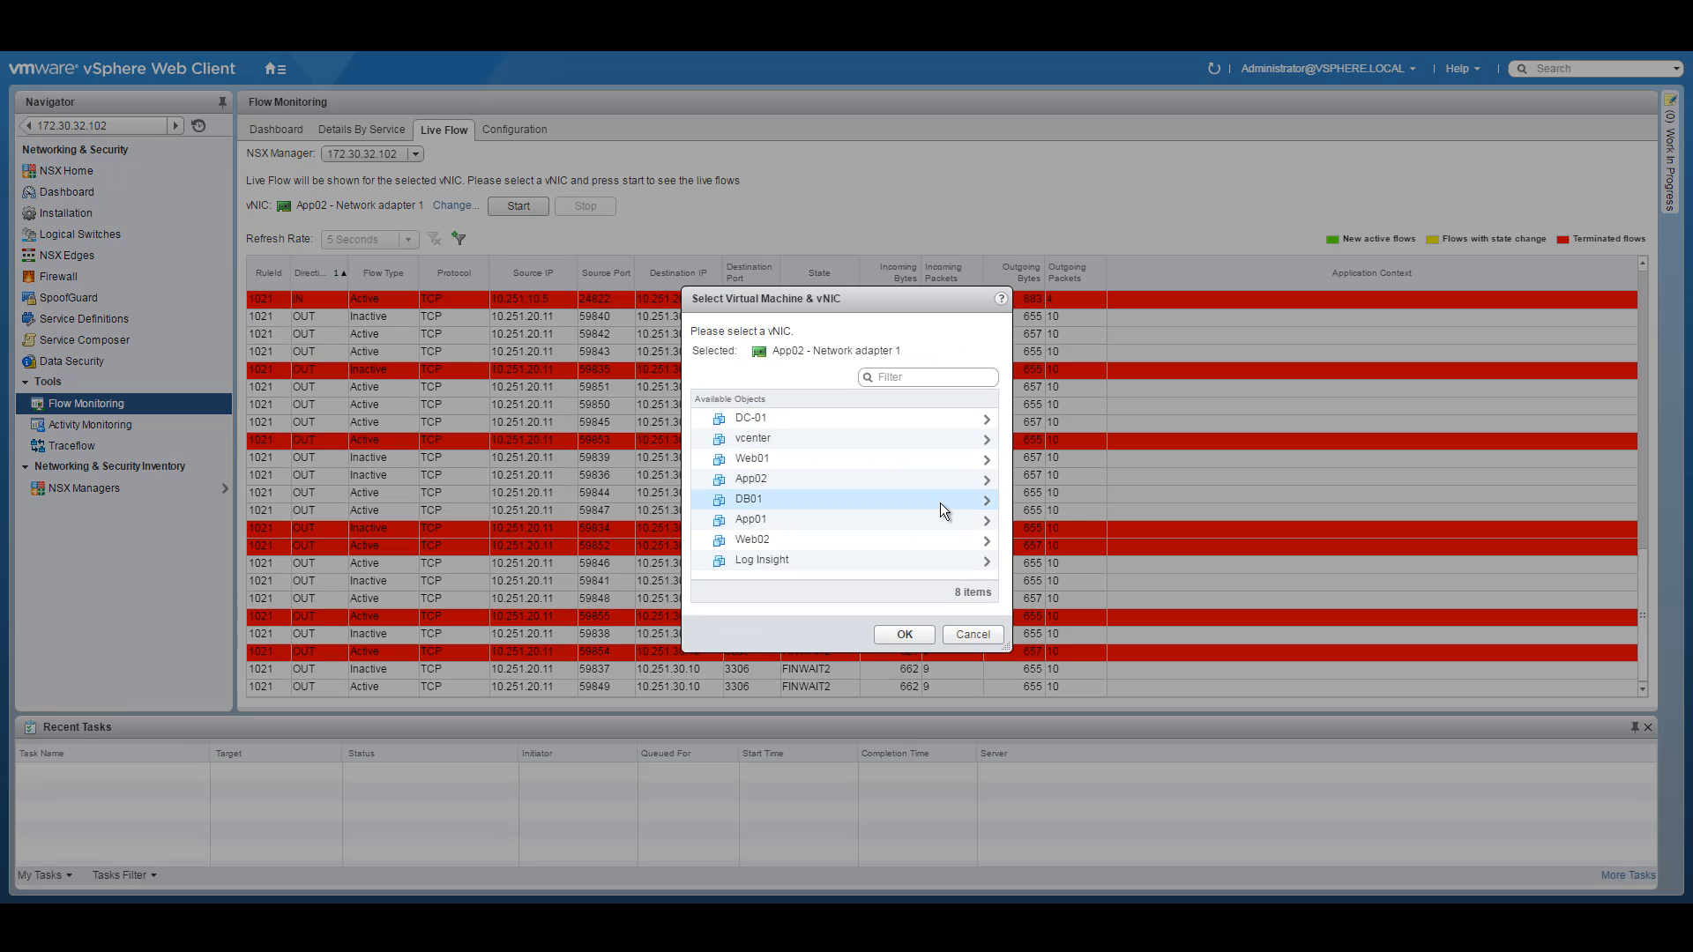
click(755, 499)
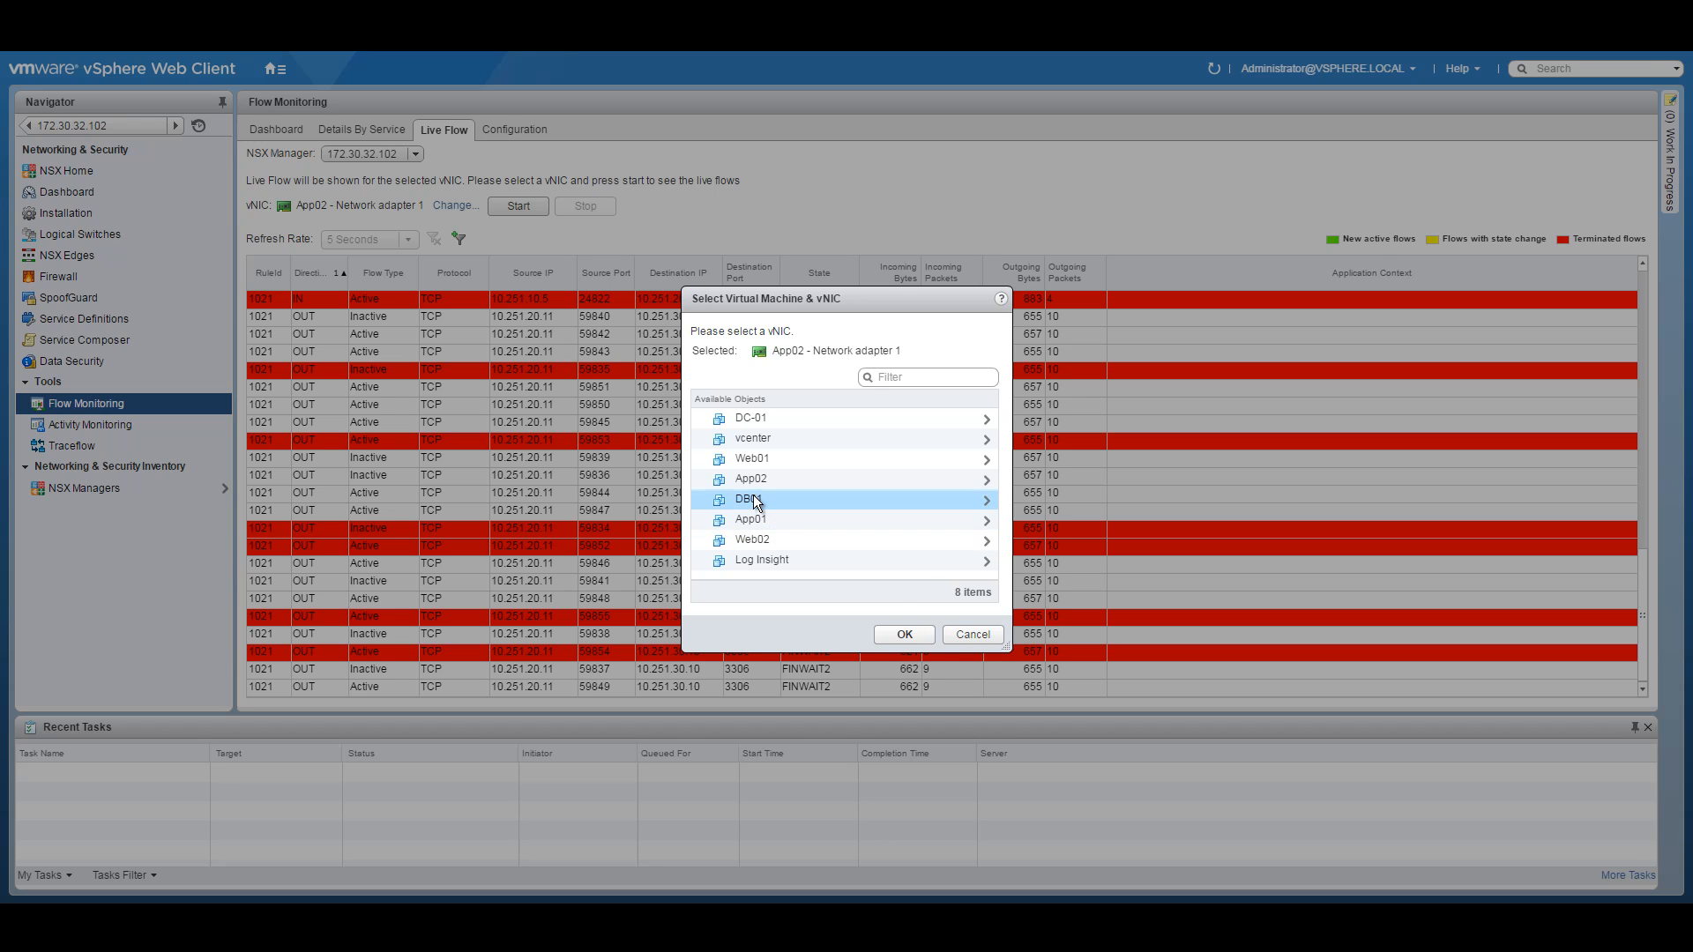
double_click(840, 500)
click(779, 420)
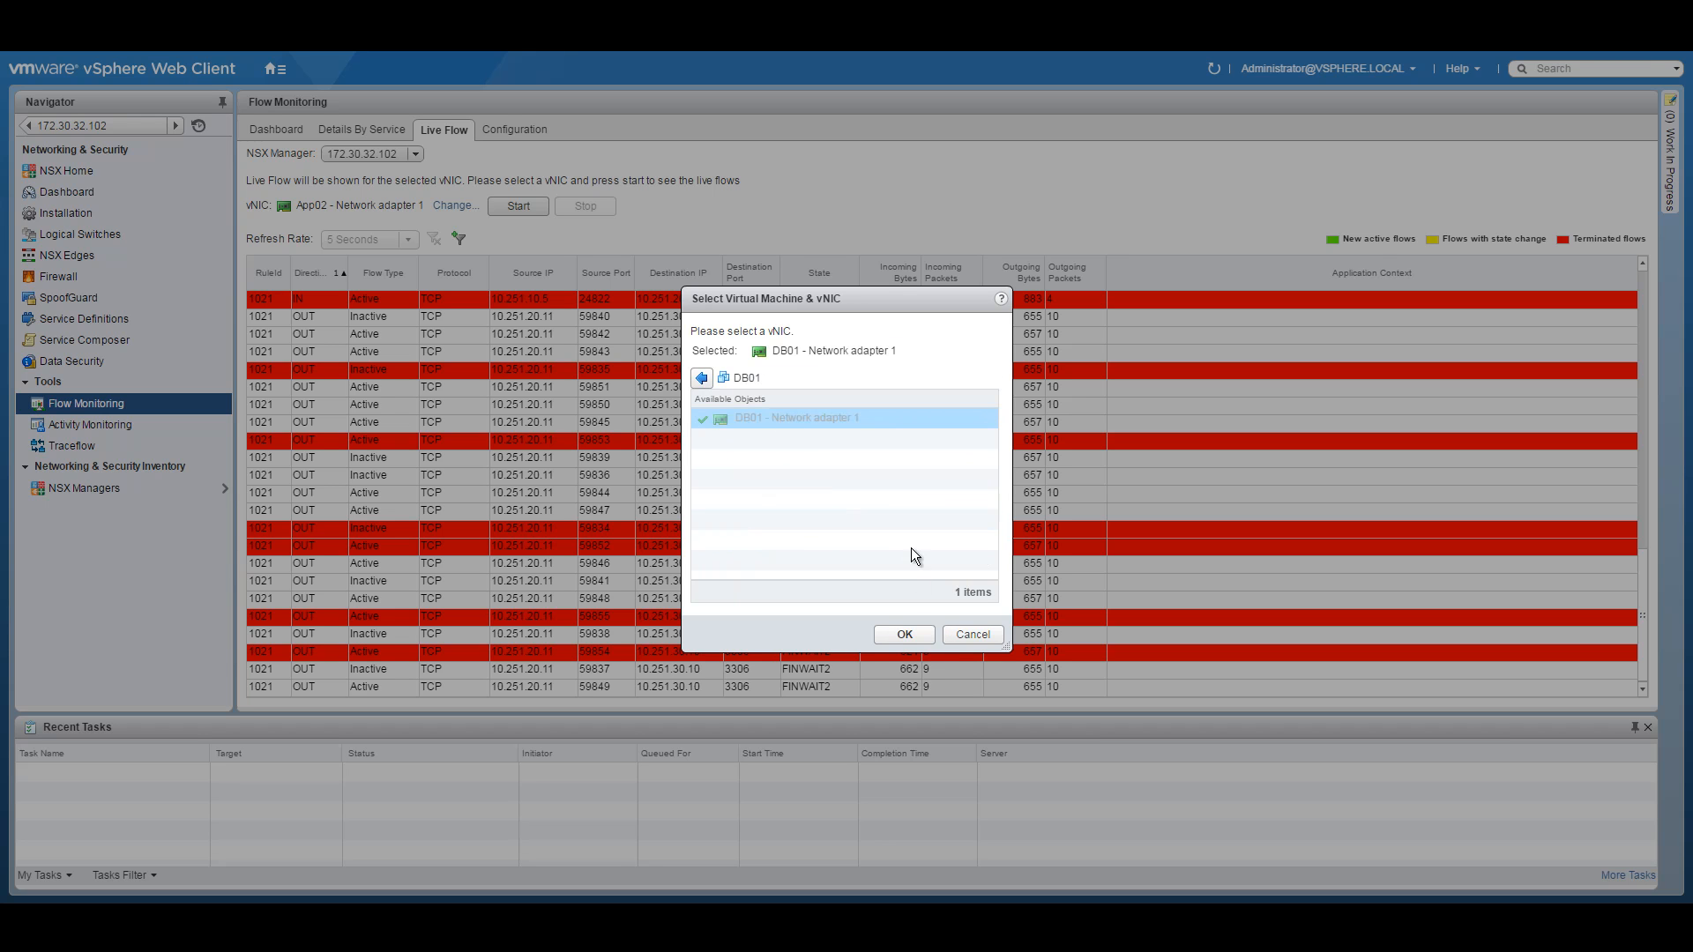
click(901, 628)
click(516, 209)
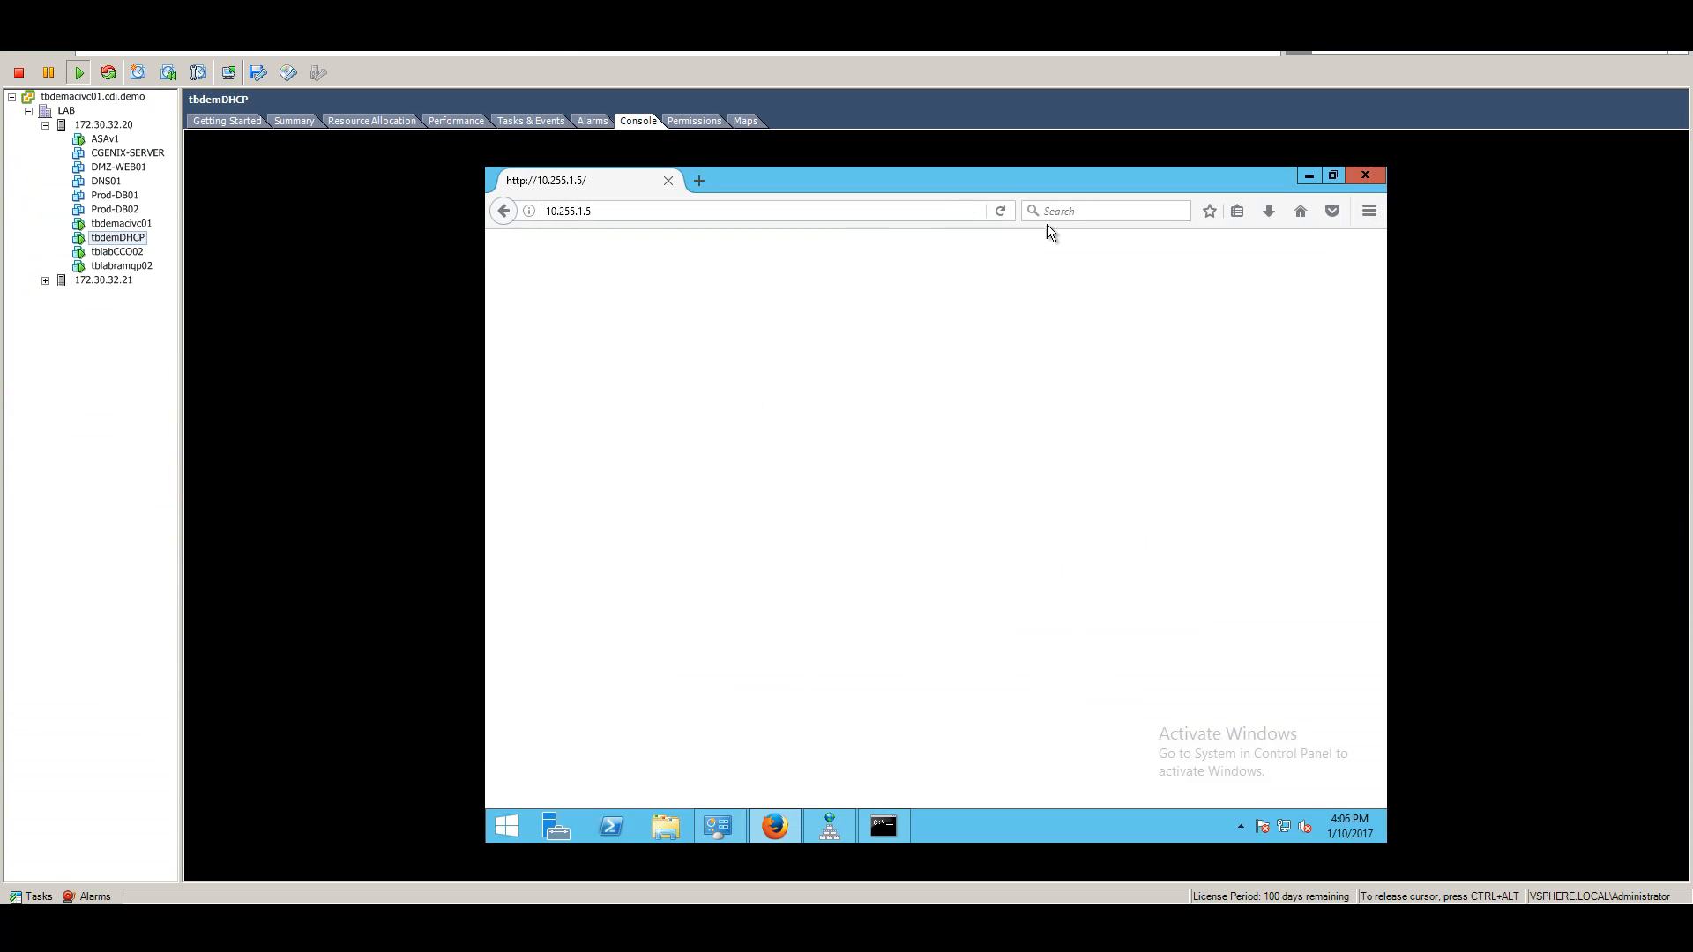
Switch to the tbdemDHCP console and reload the page at 10.255.1.5 several times to generate traffic for DB01
click(1004, 212)
click(1002, 214)
click(1003, 213)
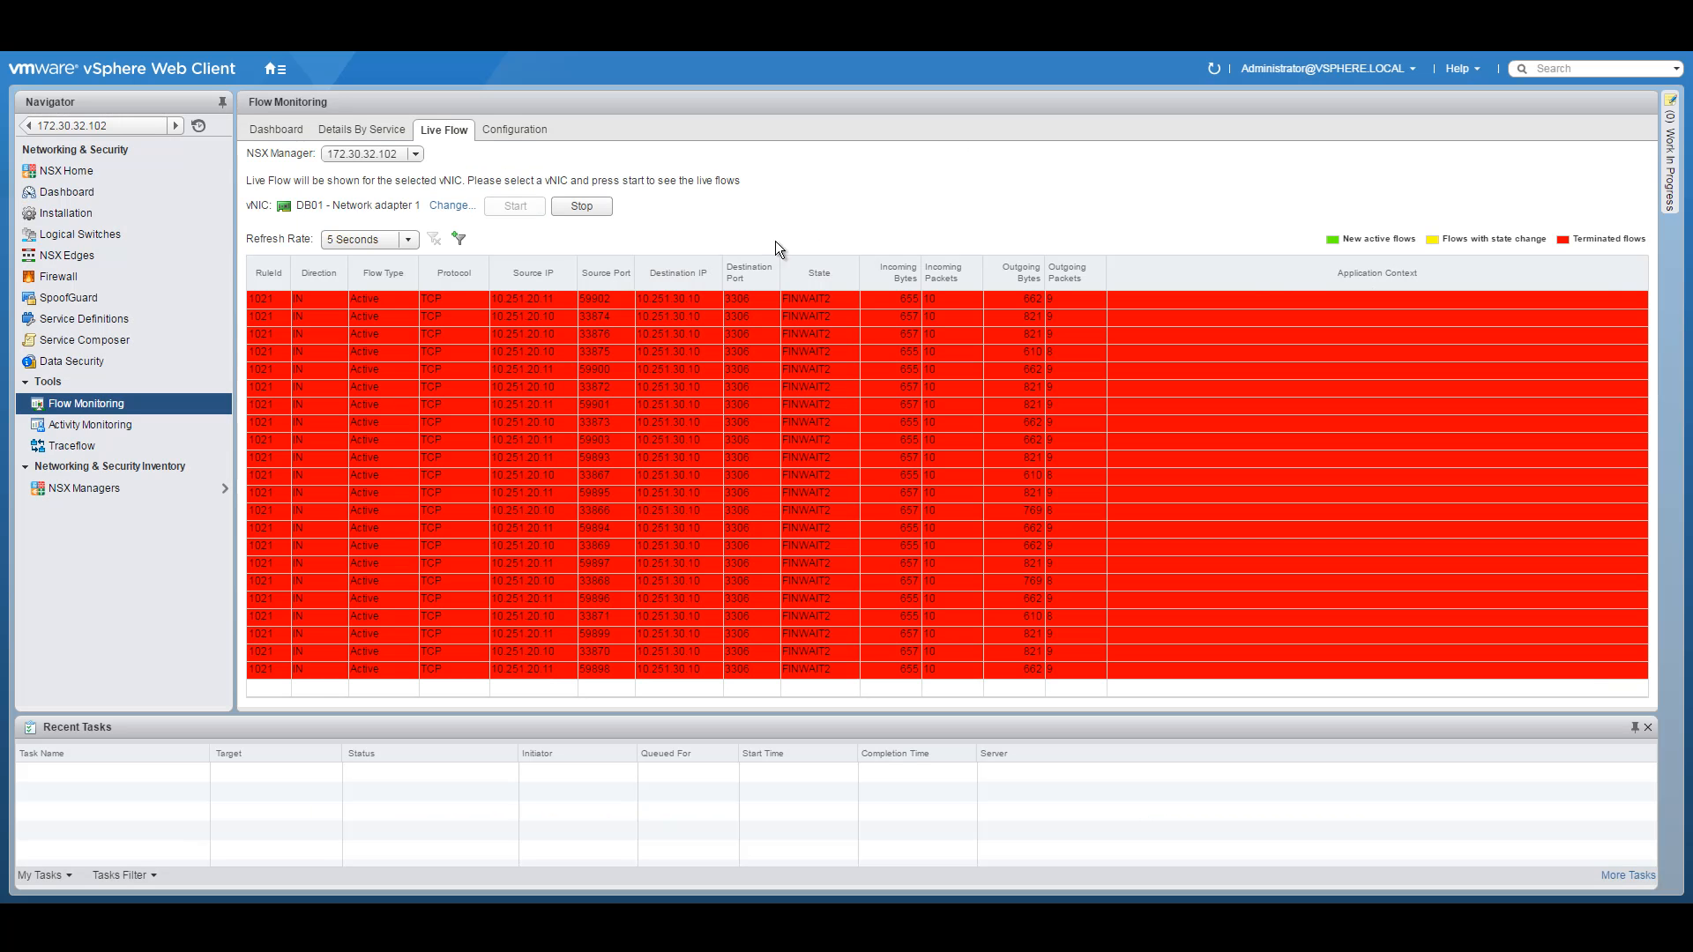
Stop DB01's live flow capture, sort the flows by direction, and compare them with the APP-group to DB-Group line in Notepad++
click(581, 207)
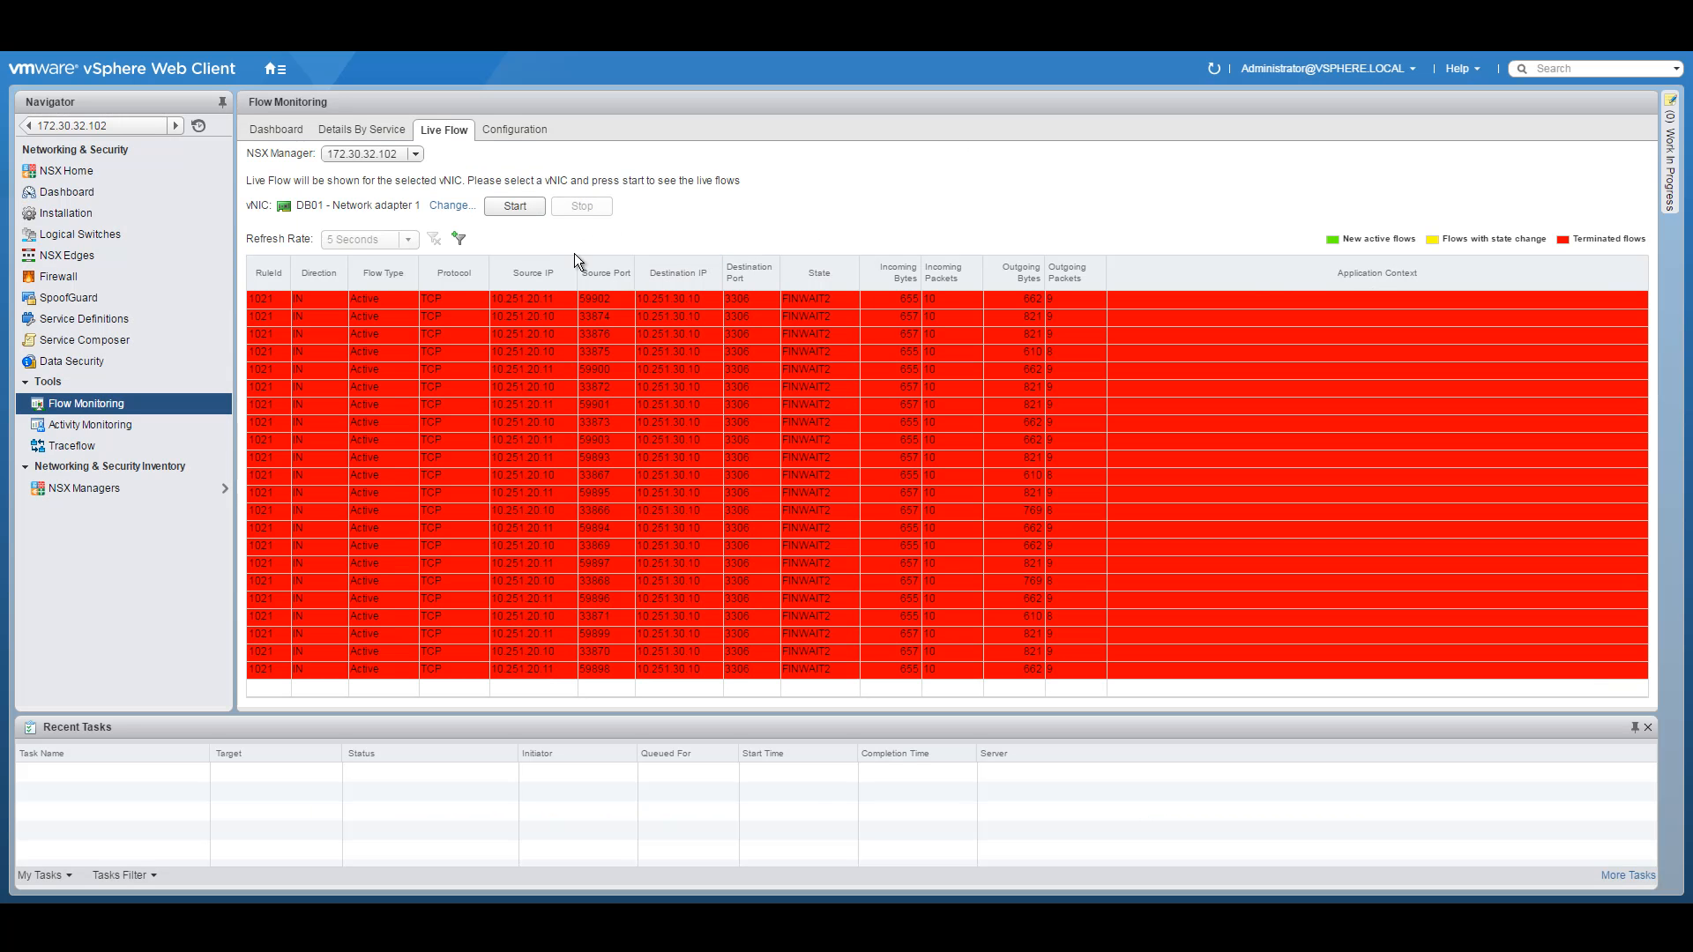
click(321, 275)
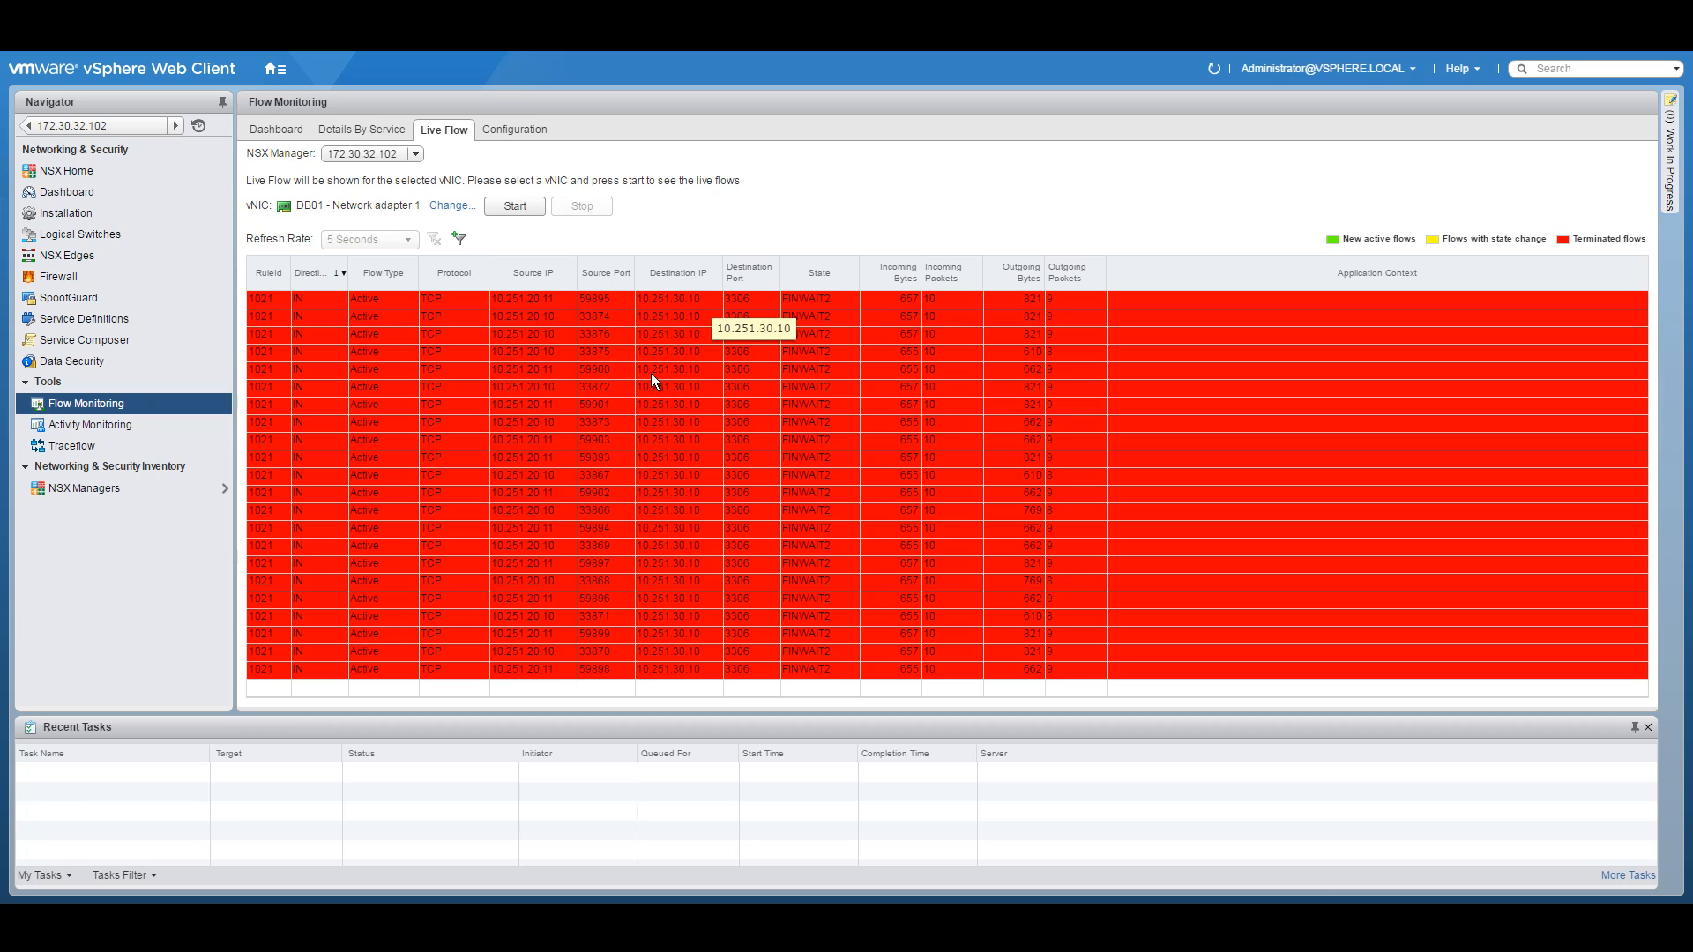
click(493, 917)
drag(389, 849, 57, 853)
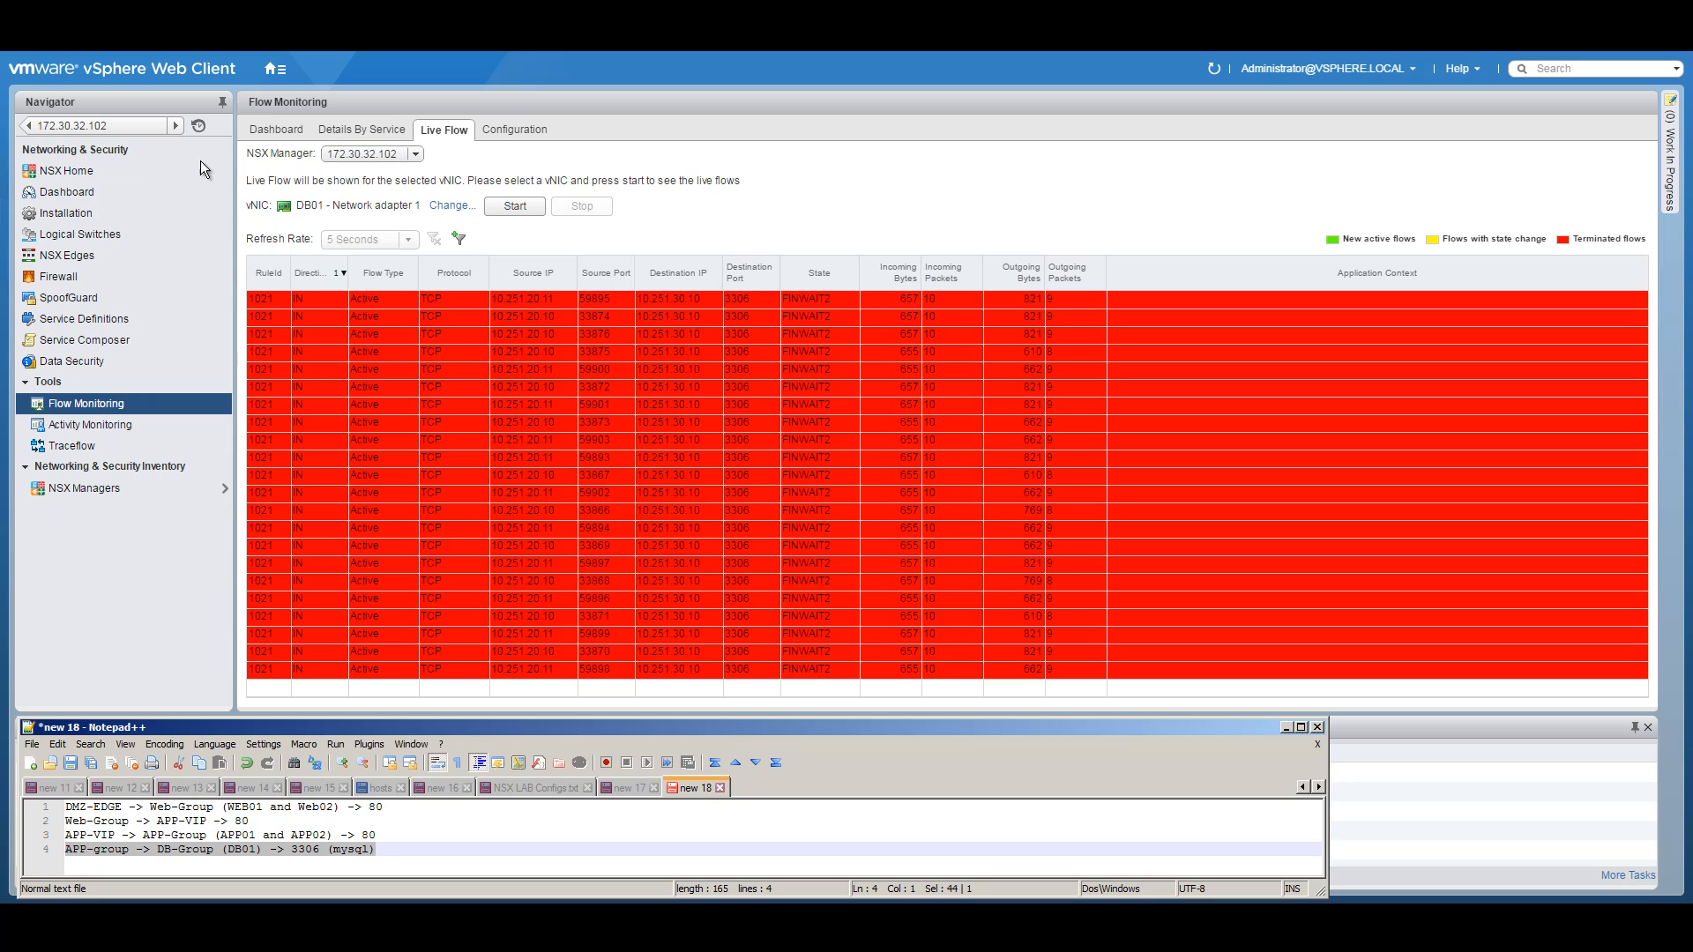
In the NSX Firewall configuration, set the Default Rule's action to Block and publish the change
click(65, 276)
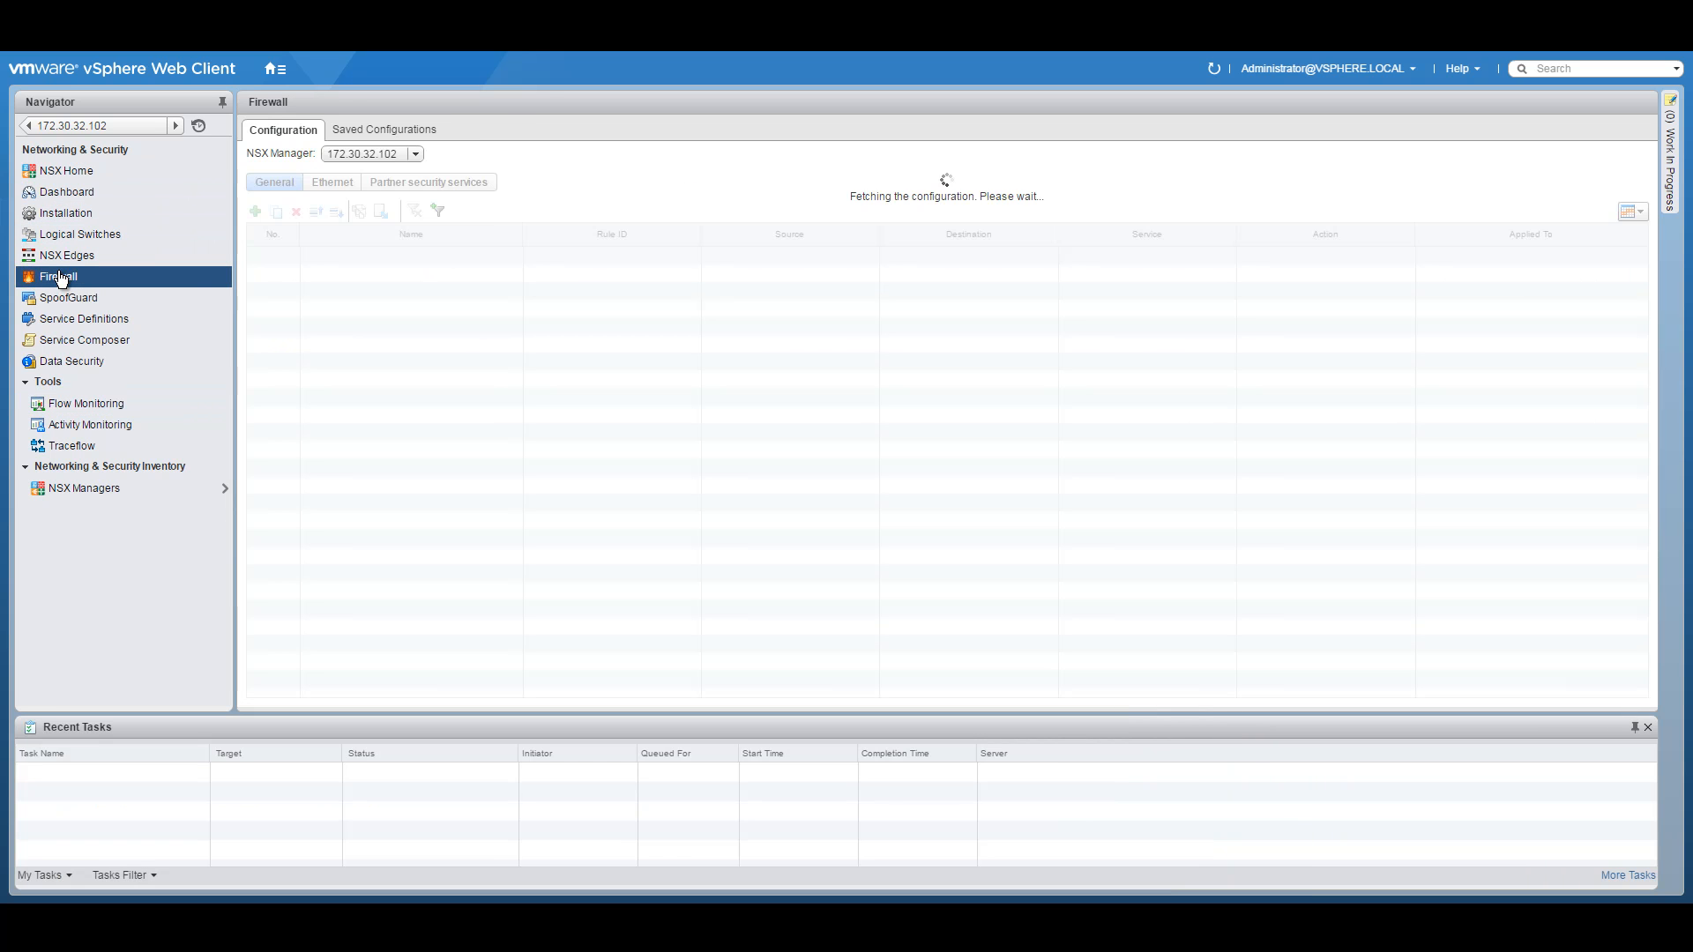
click(254, 296)
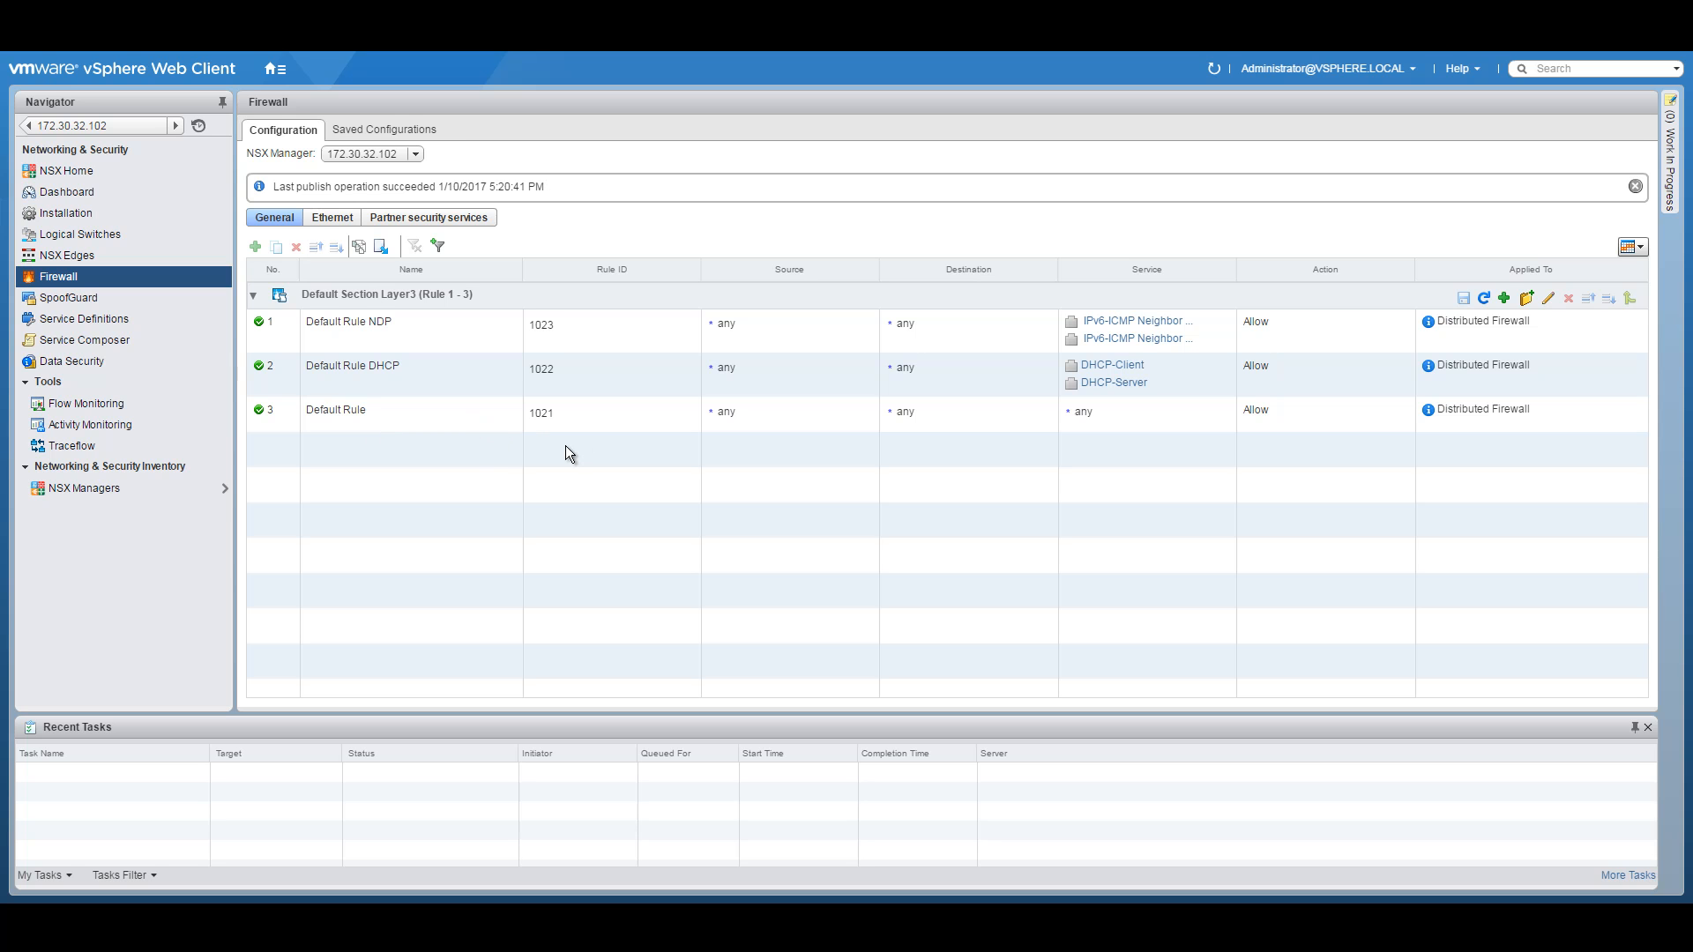
click(1405, 413)
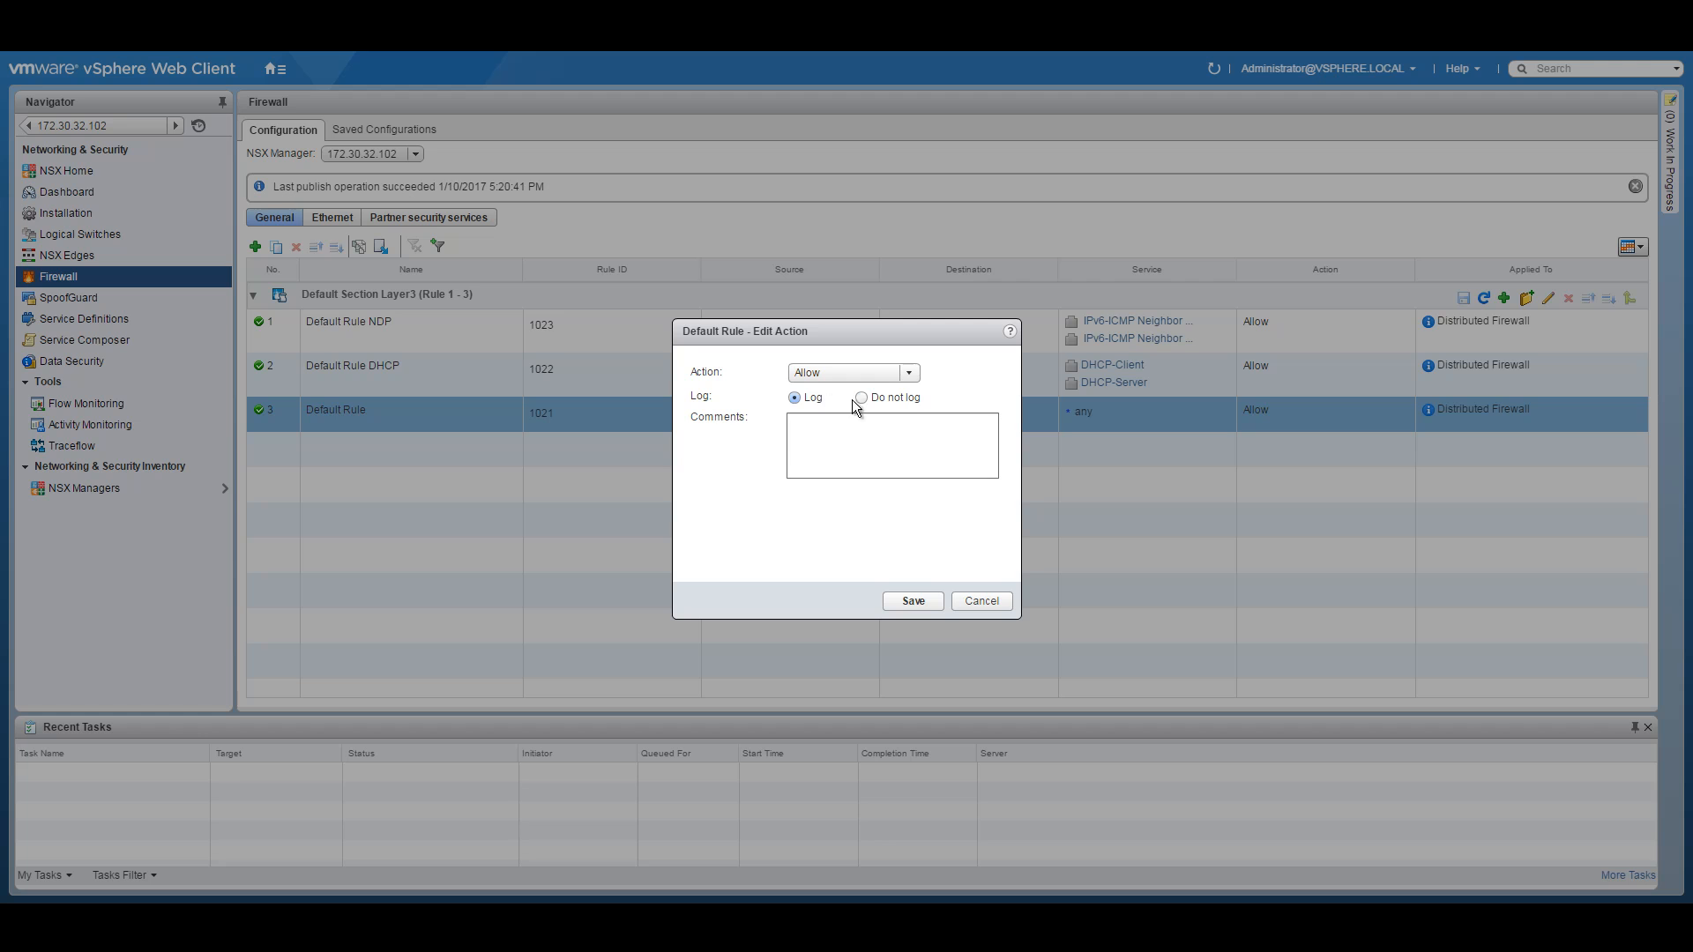
click(880, 375)
click(823, 406)
click(911, 602)
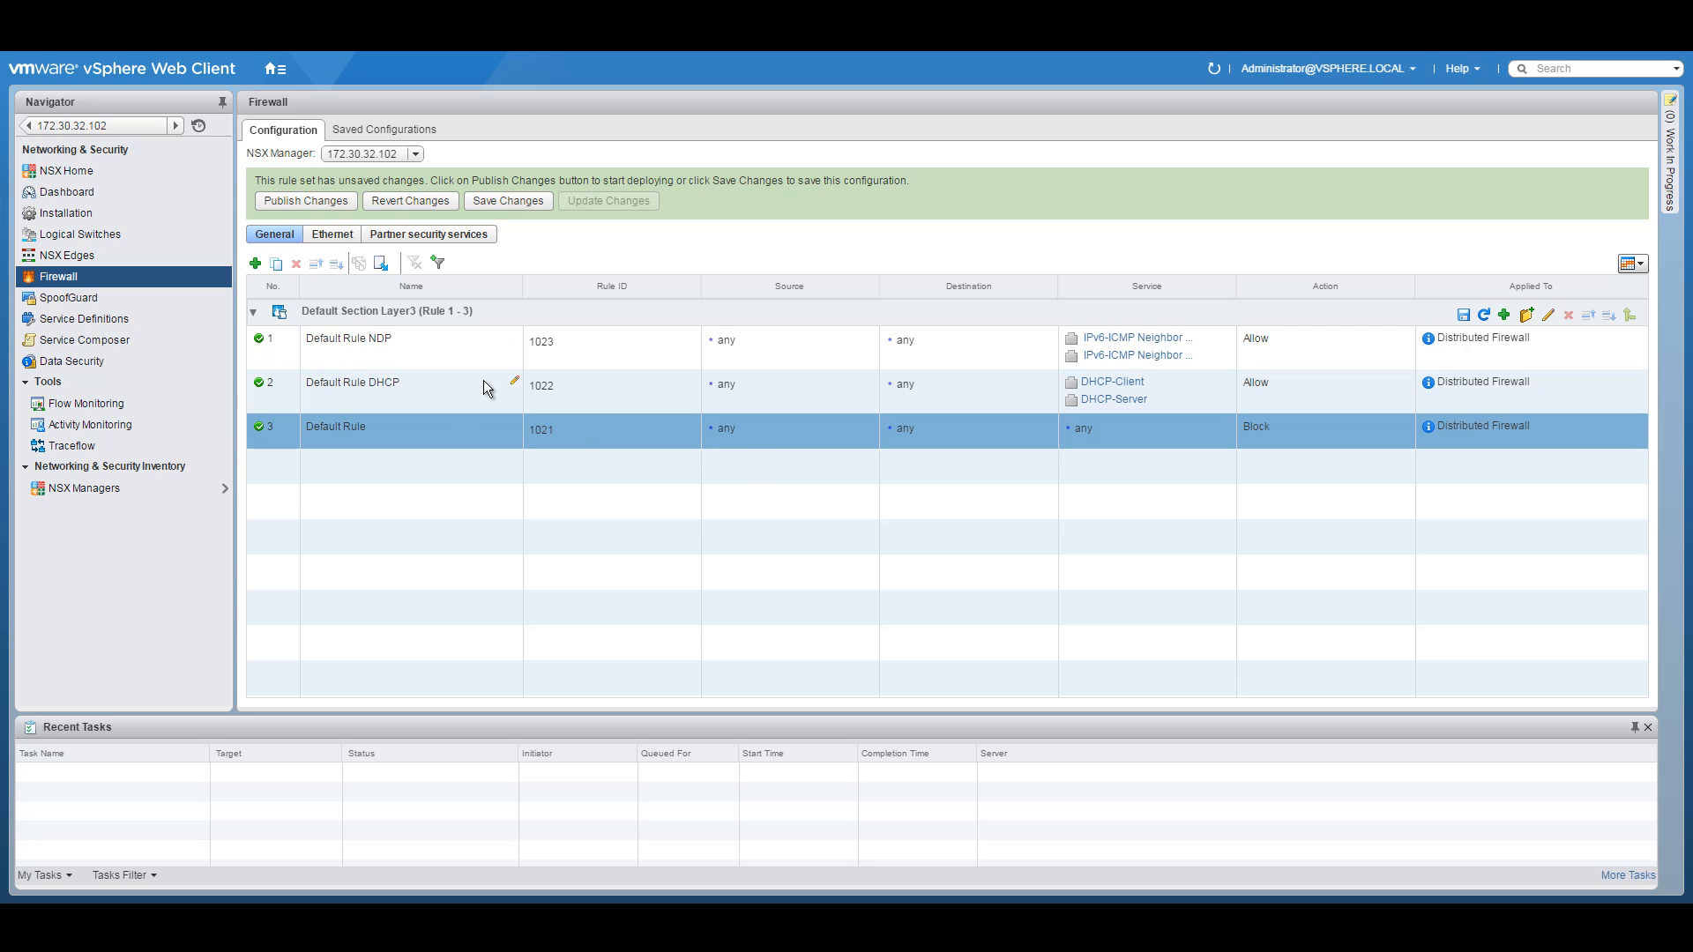
click(310, 201)
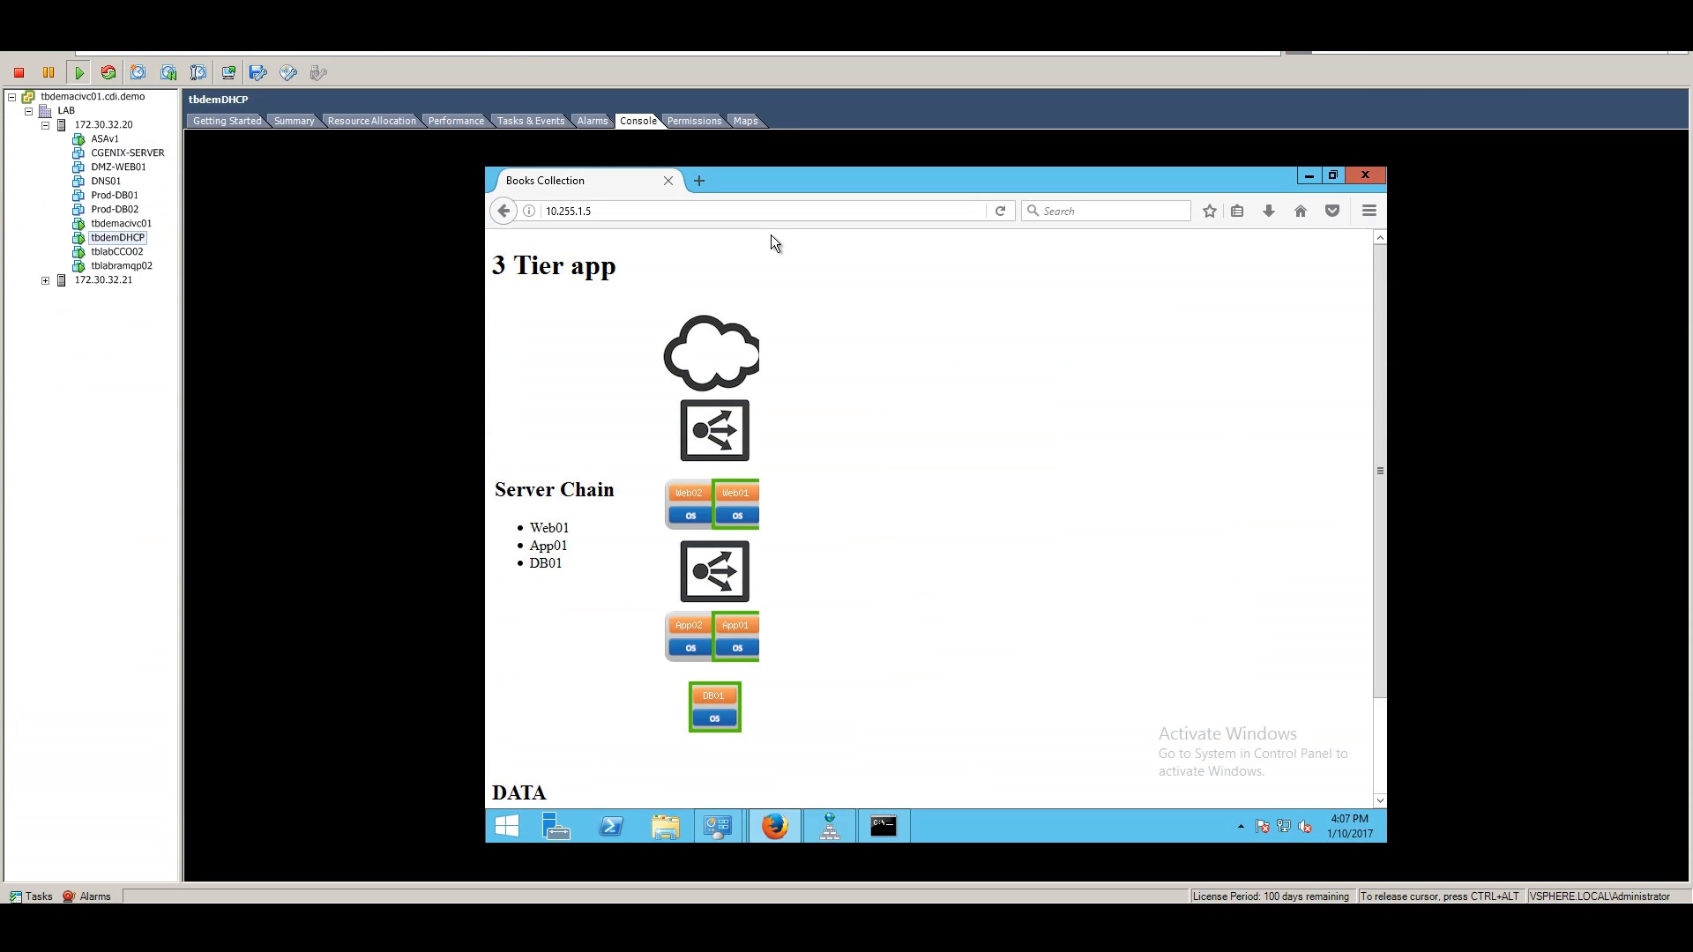
Switch to the tbdemDHCP console and reload the 3 Tier app to test access under the published firewall rules
click(1000, 211)
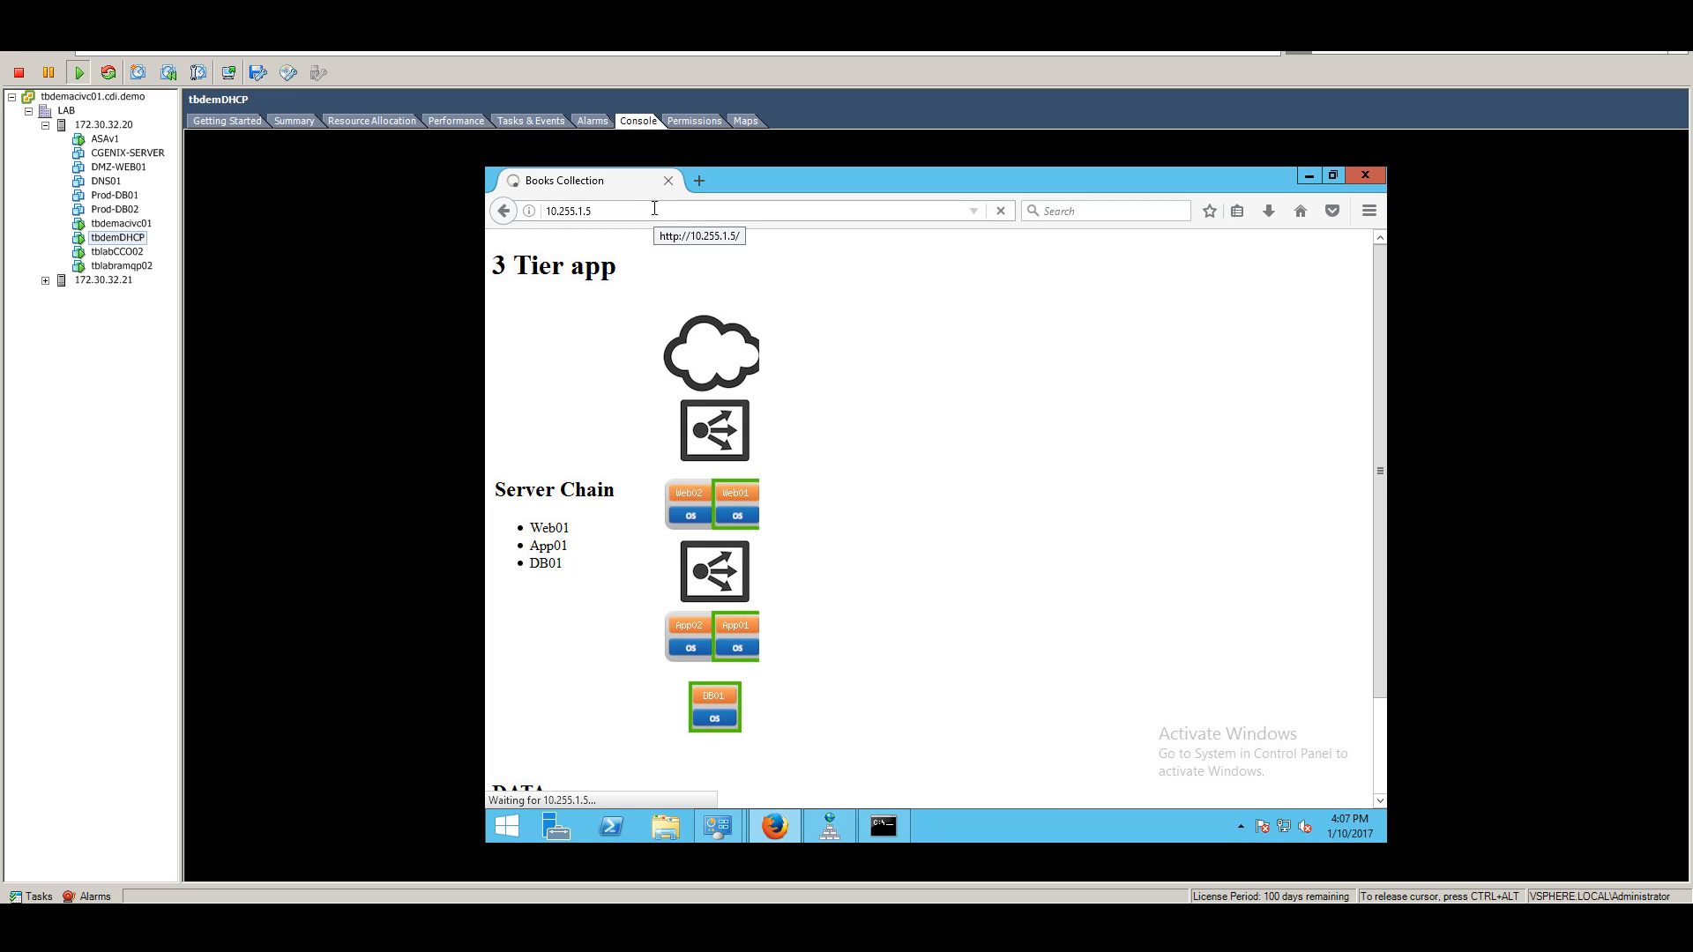
click(1000, 211)
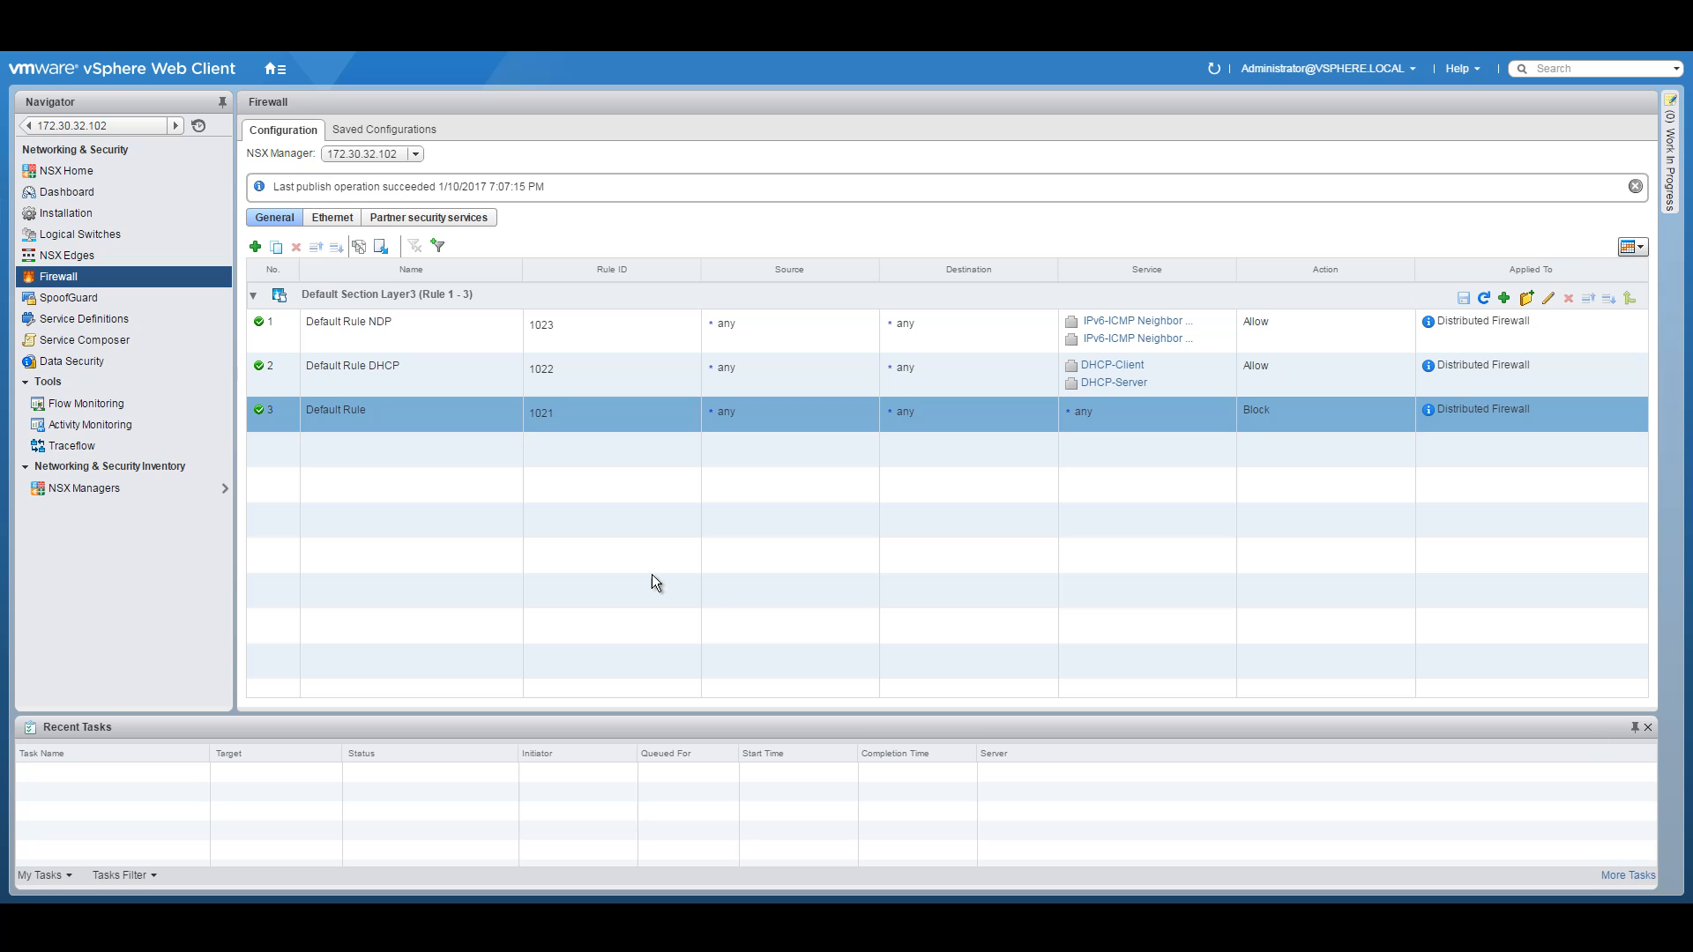
Add a firewall rule in the vSphere Web Client, move it above Default Rule NDP, and name it "DMZ-Edge to Web-Group"
click(351, 328)
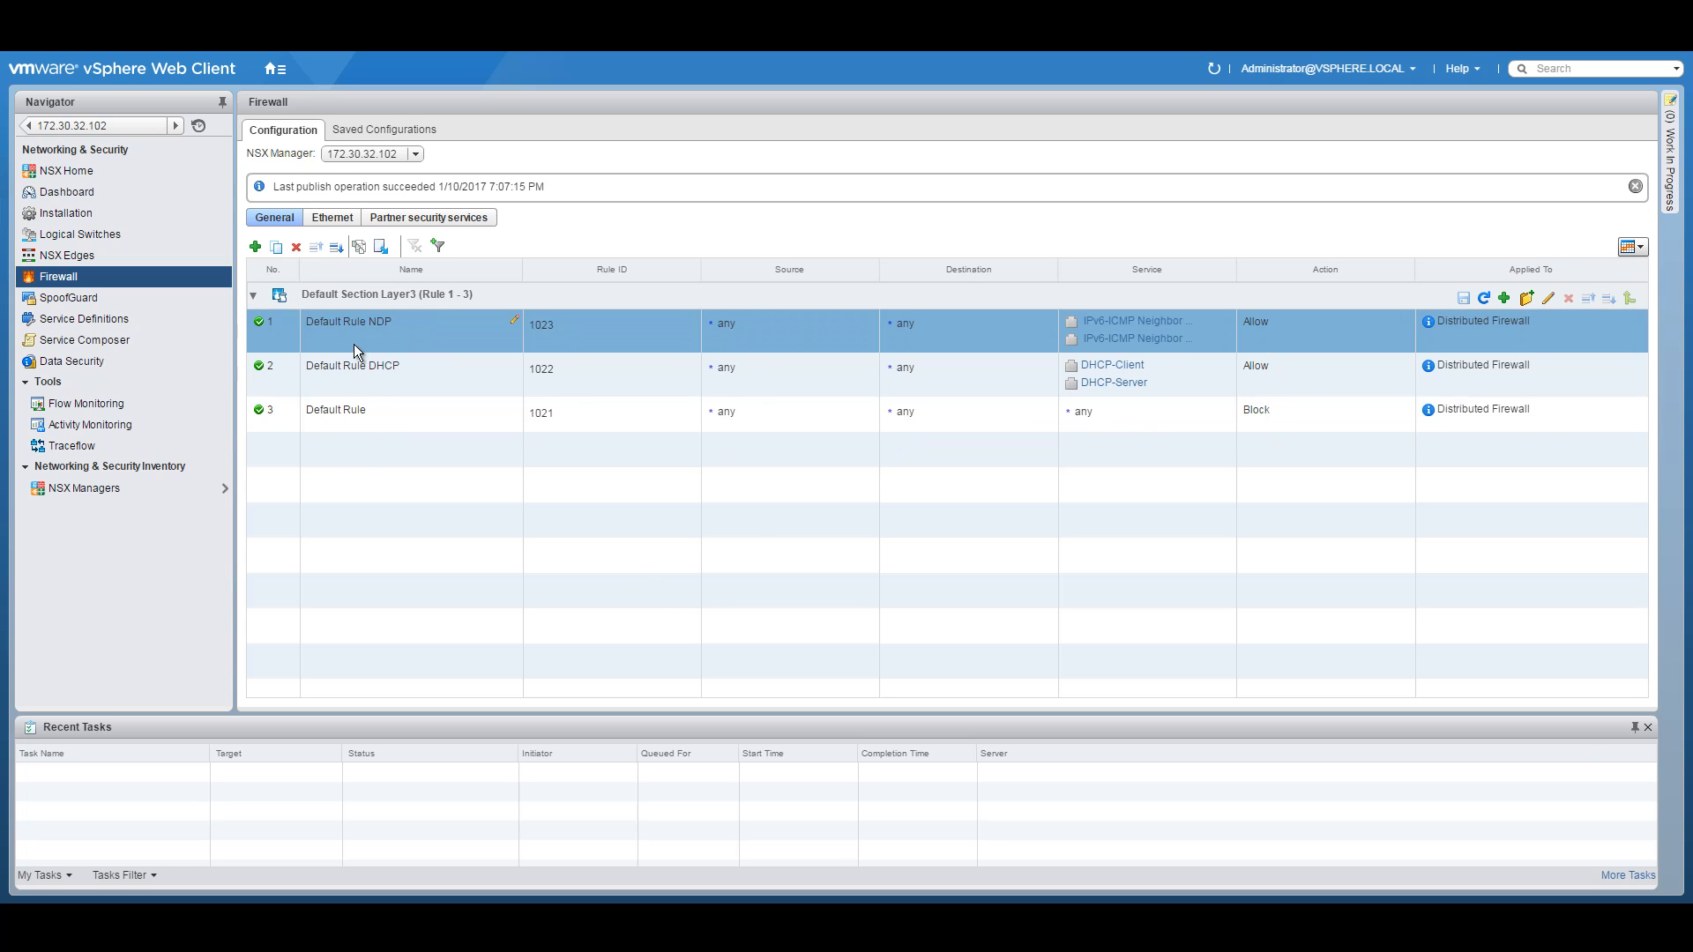
click(256, 247)
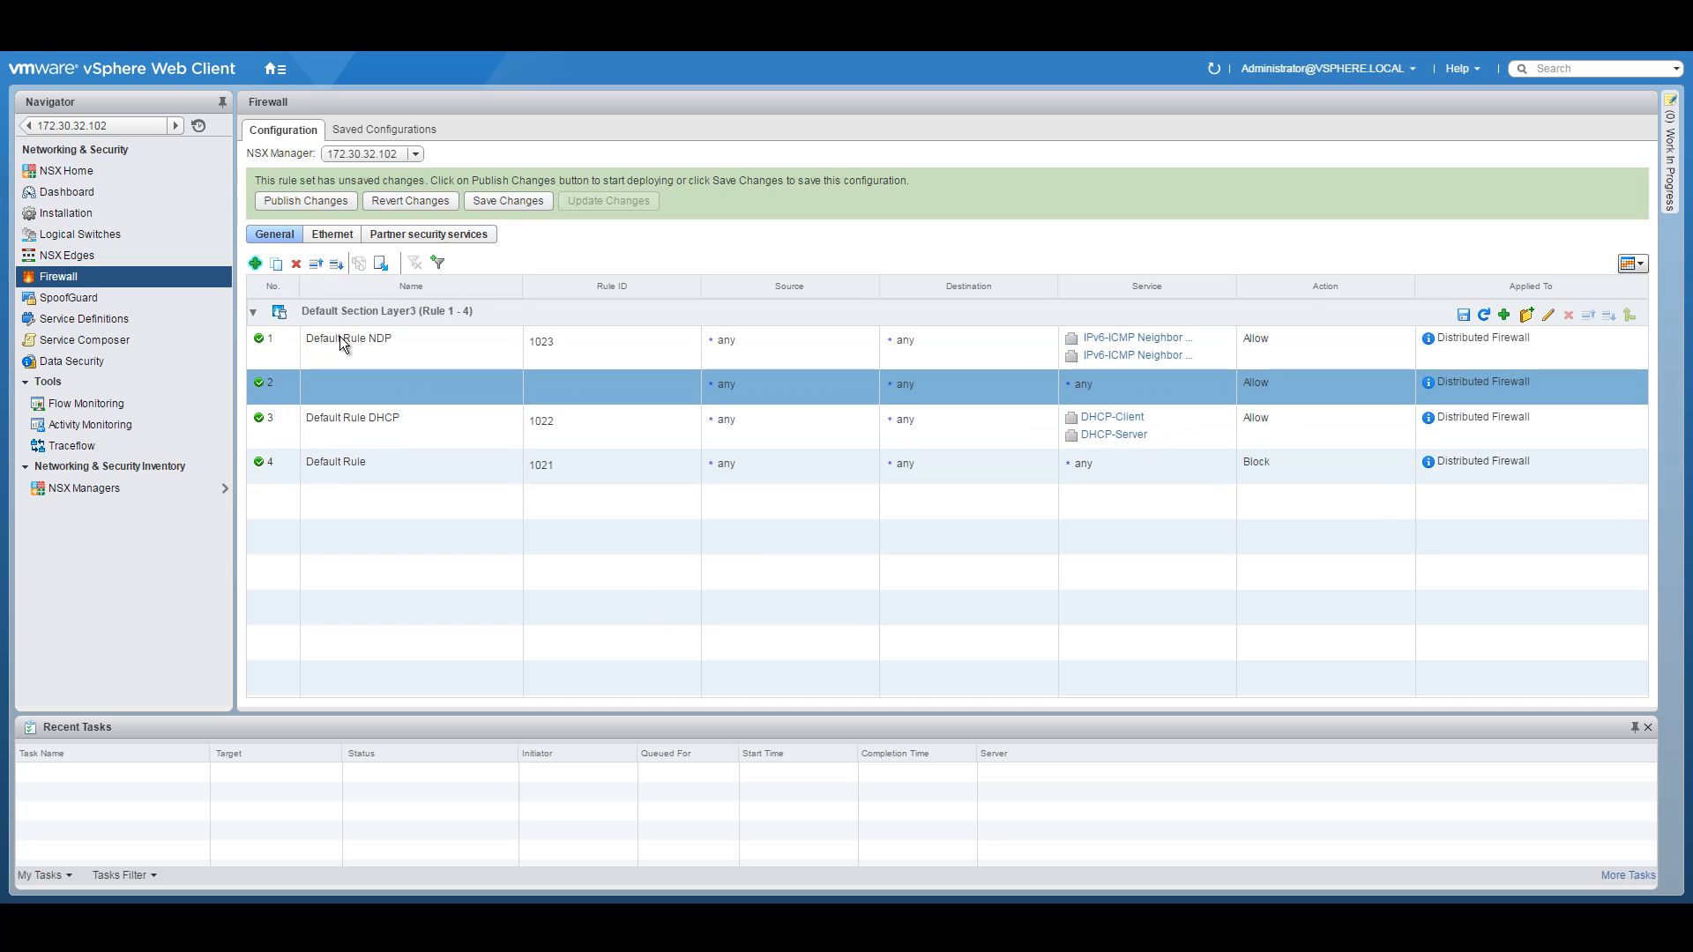
click(317, 264)
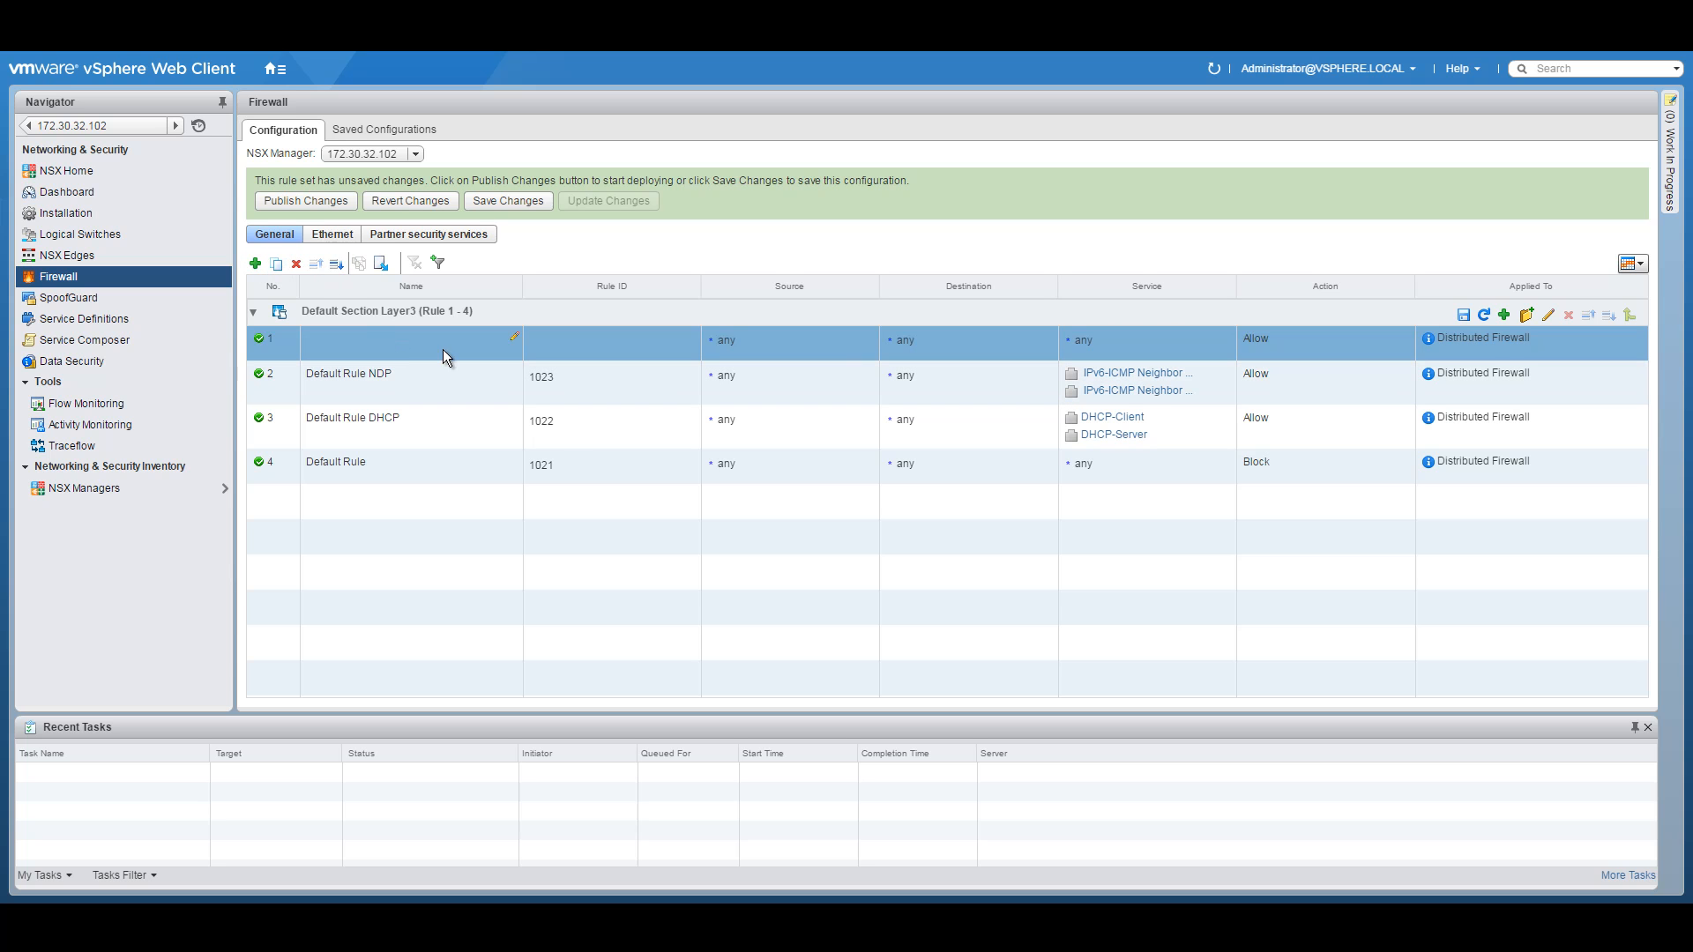
click(513, 338)
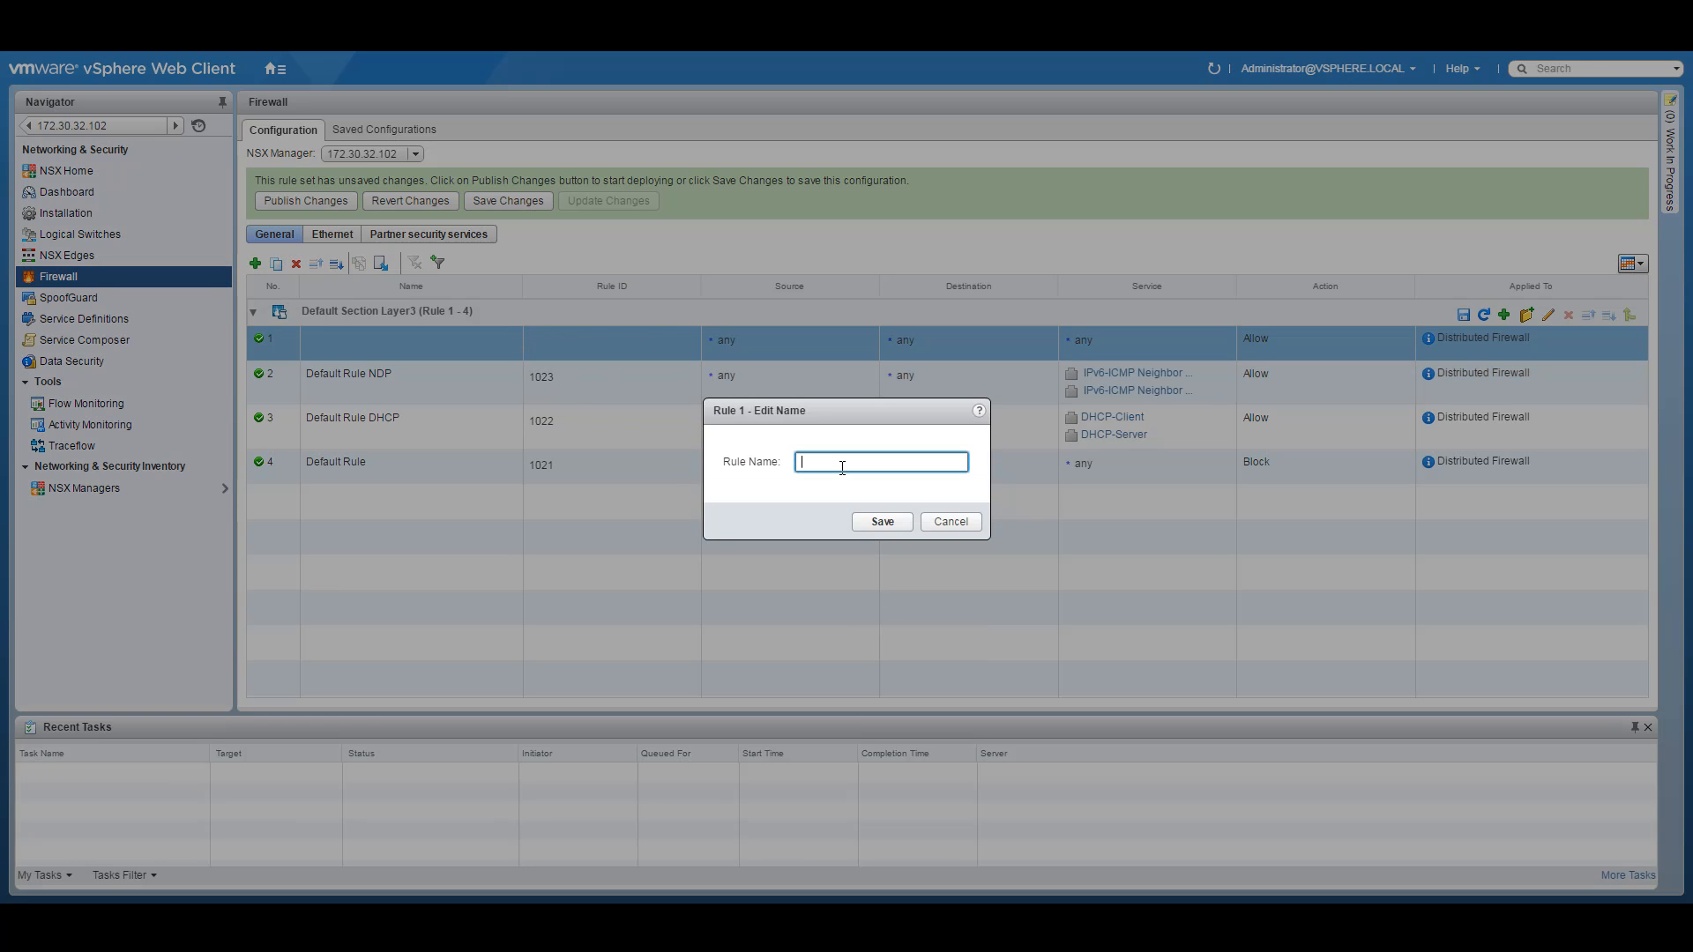
text(DMZ-Edge to Web-Group)
click(883, 521)
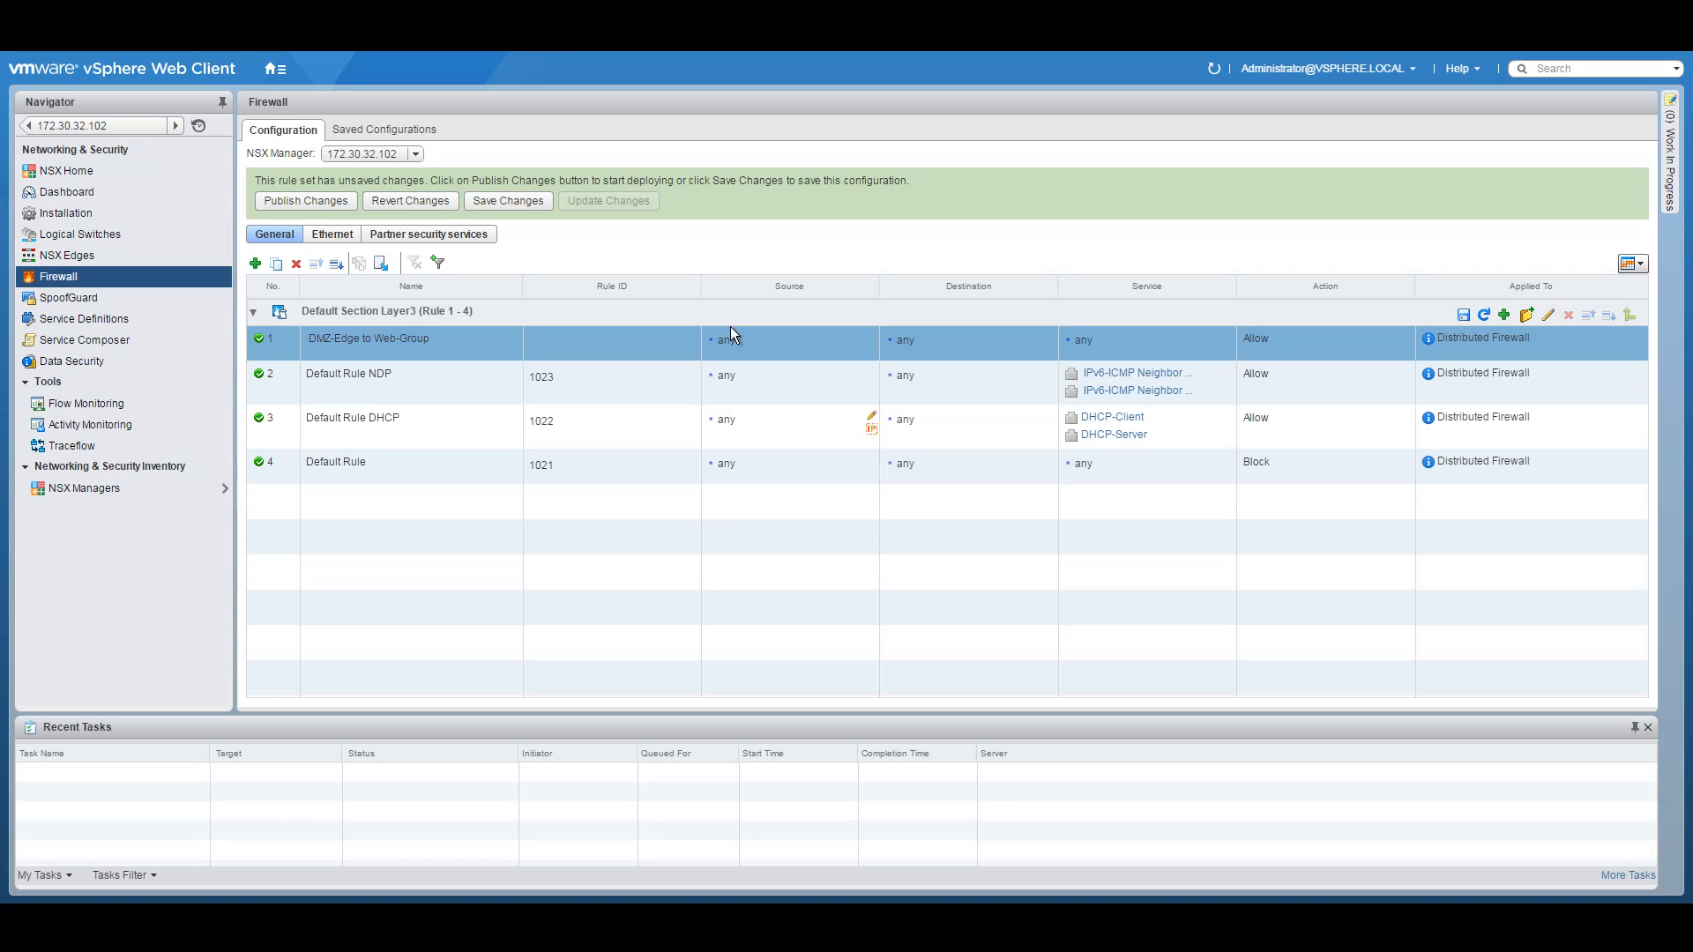
Set the DMZ-Edge to Web-Group rule's source to a new IP set named DMZ-Edge with the address 10.255.1.1
click(872, 338)
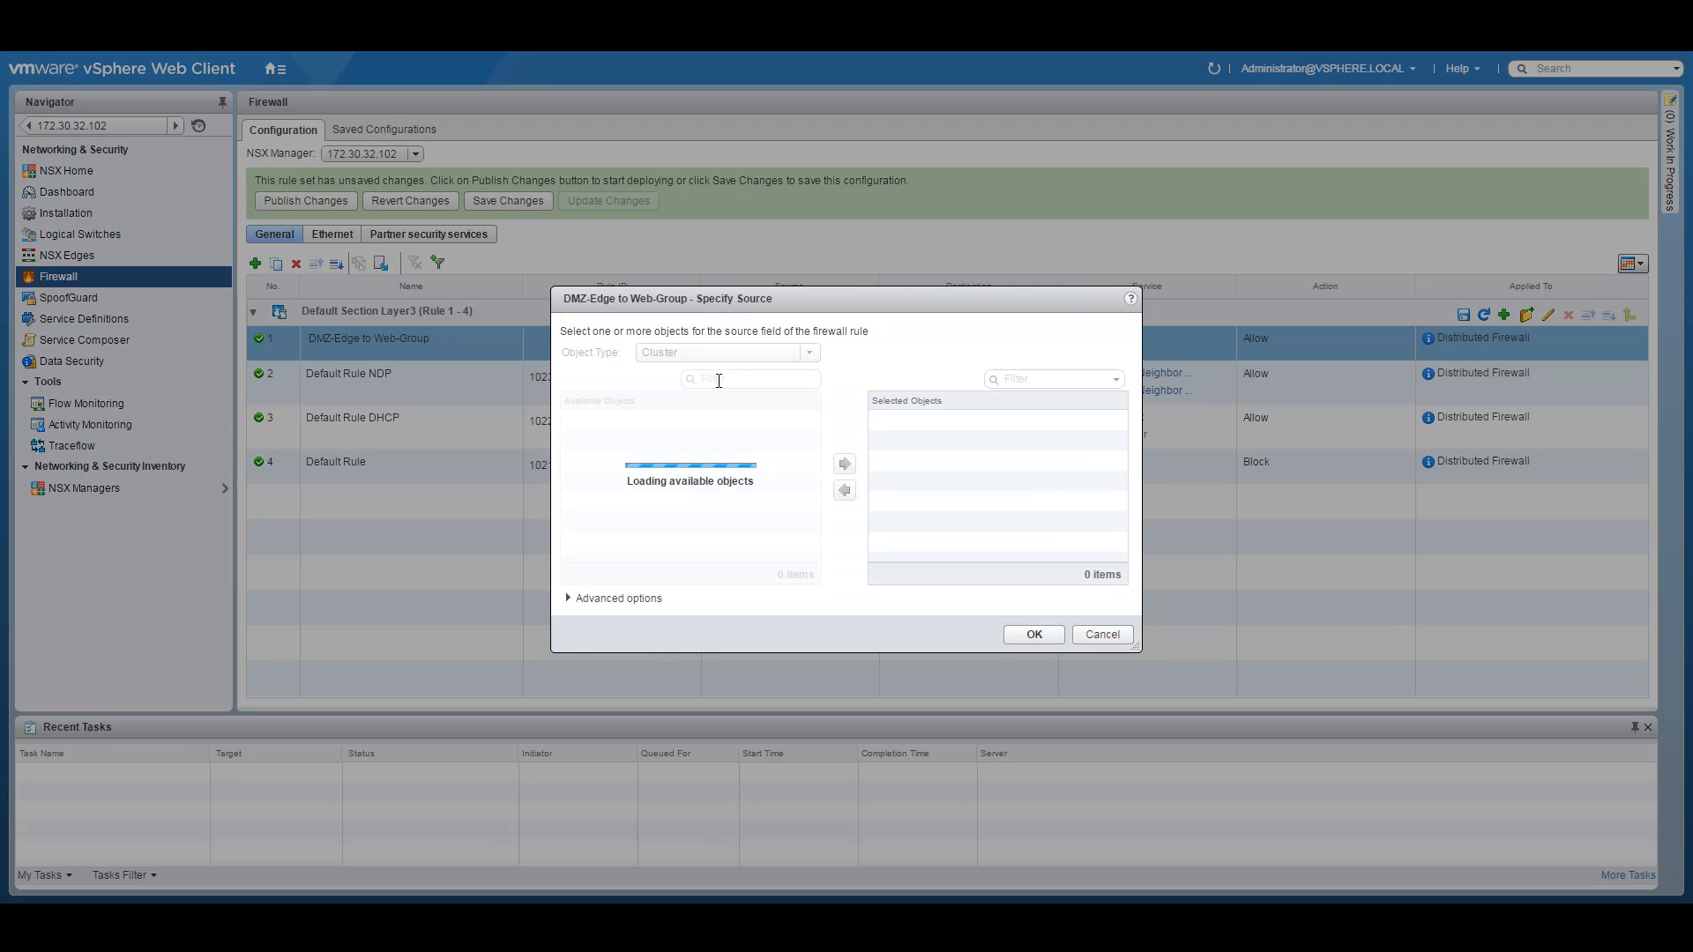
click(809, 353)
click(704, 429)
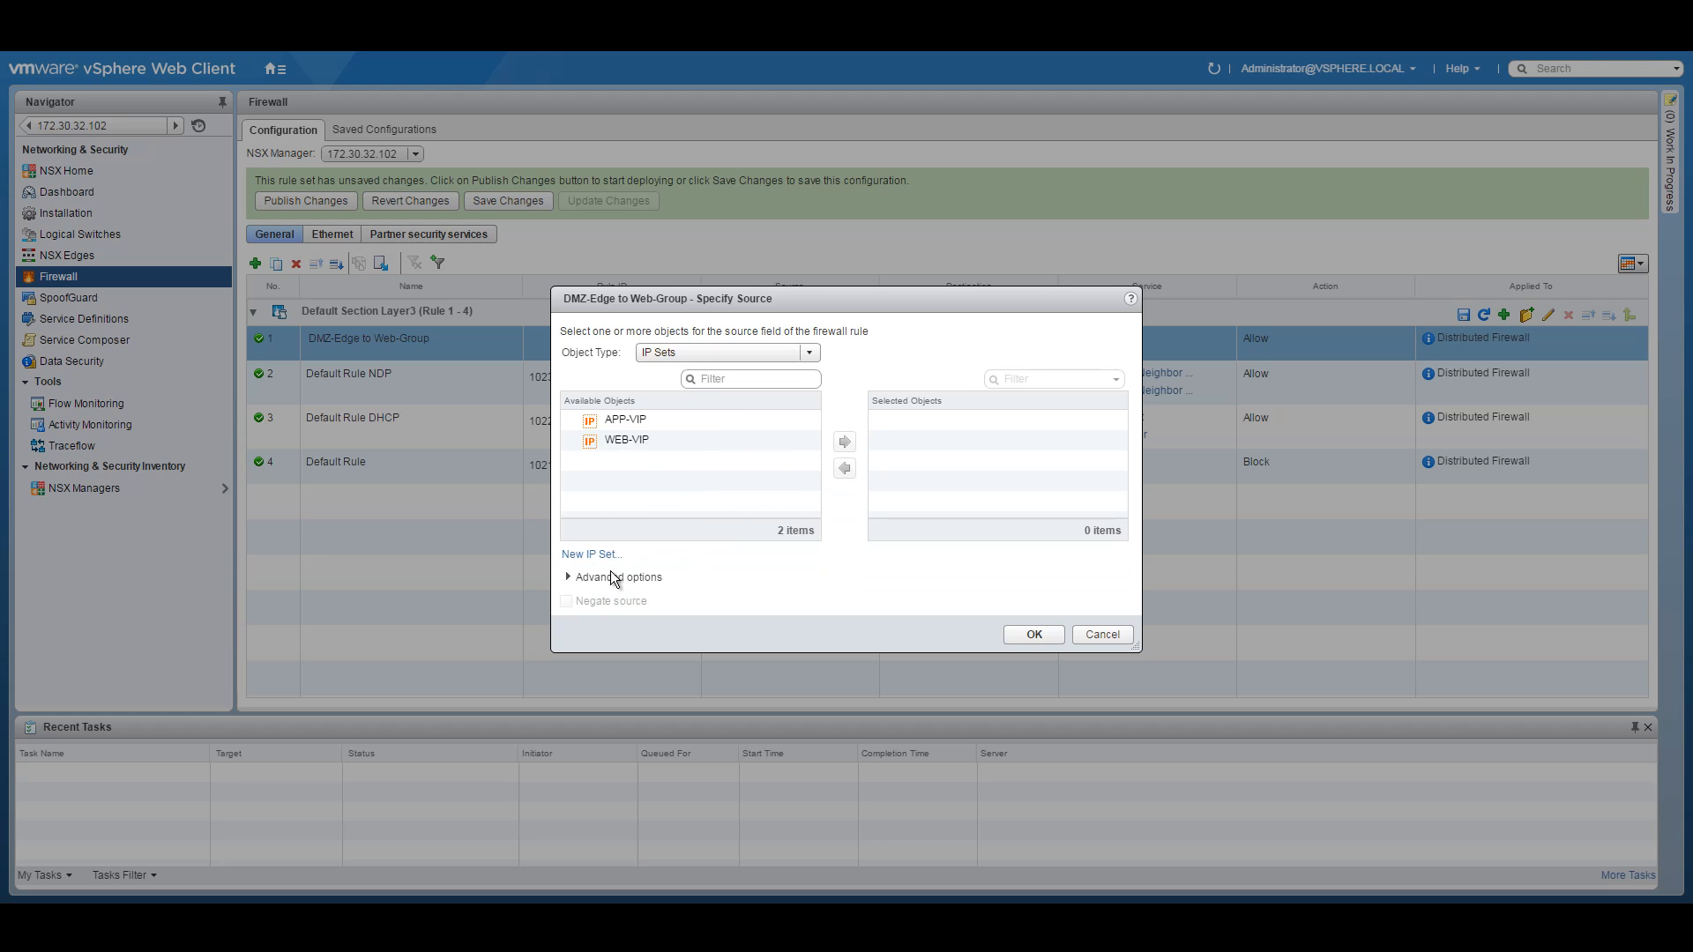
click(591, 554)
click(824, 394)
text(DMZ-Edge)
click(804, 473)
text(10.255.1.1)
click(926, 596)
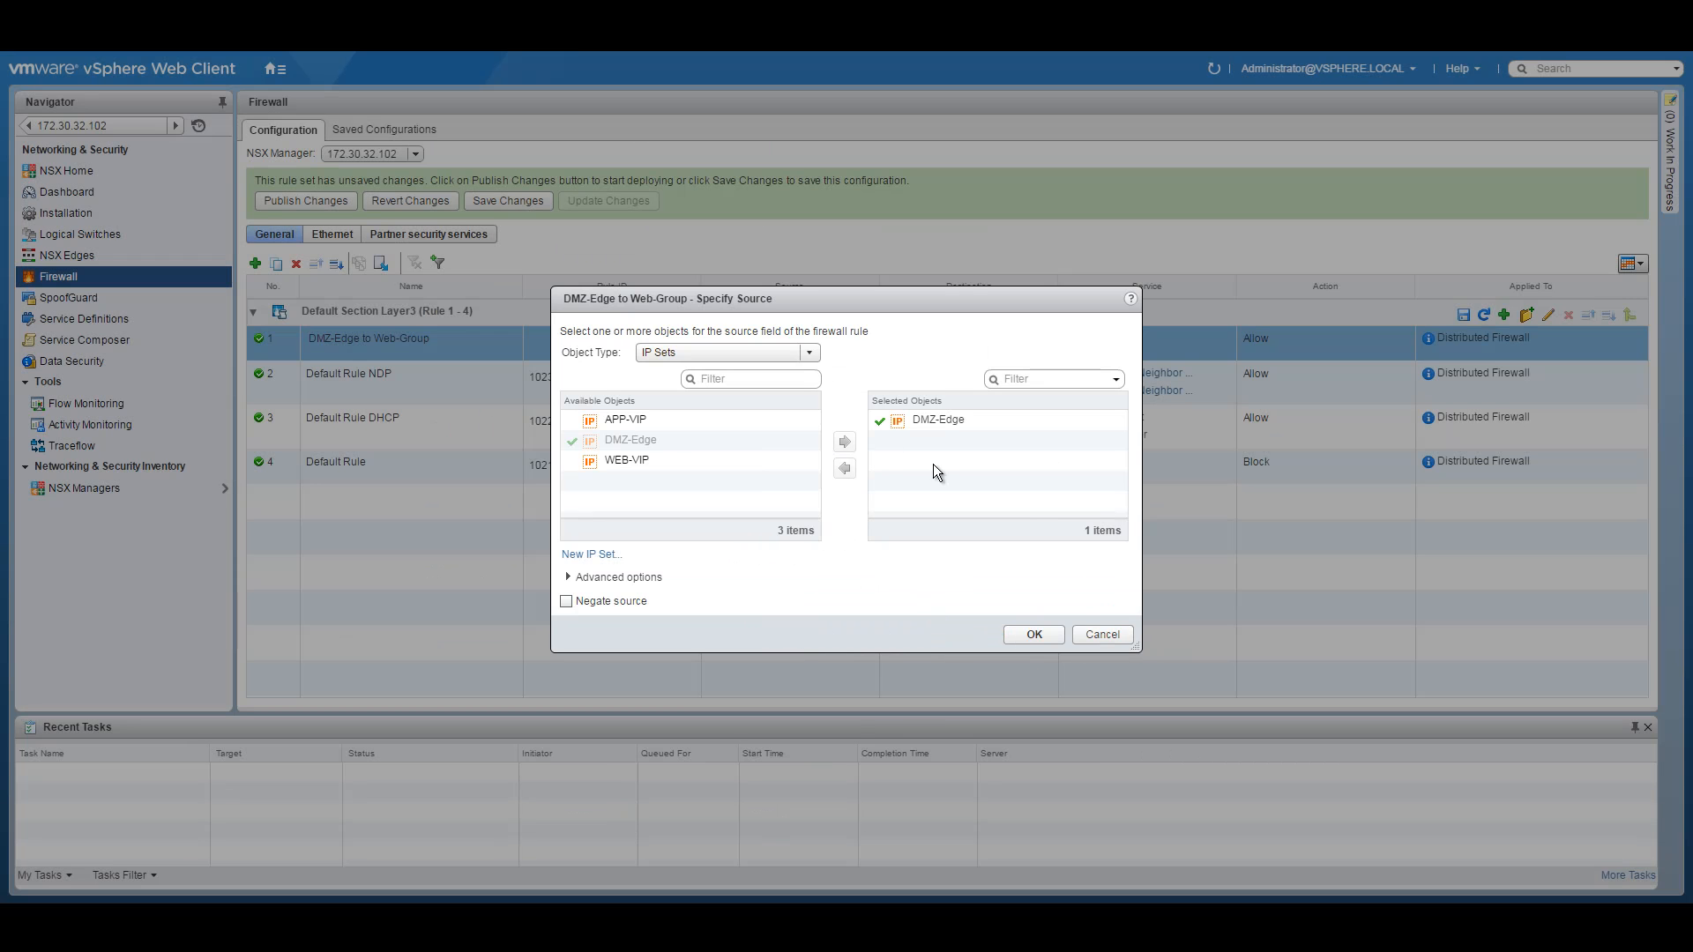
click(1034, 635)
Start a new security group named WEB for the destination of the DMZ-Edge to Web-Group rule
click(1049, 339)
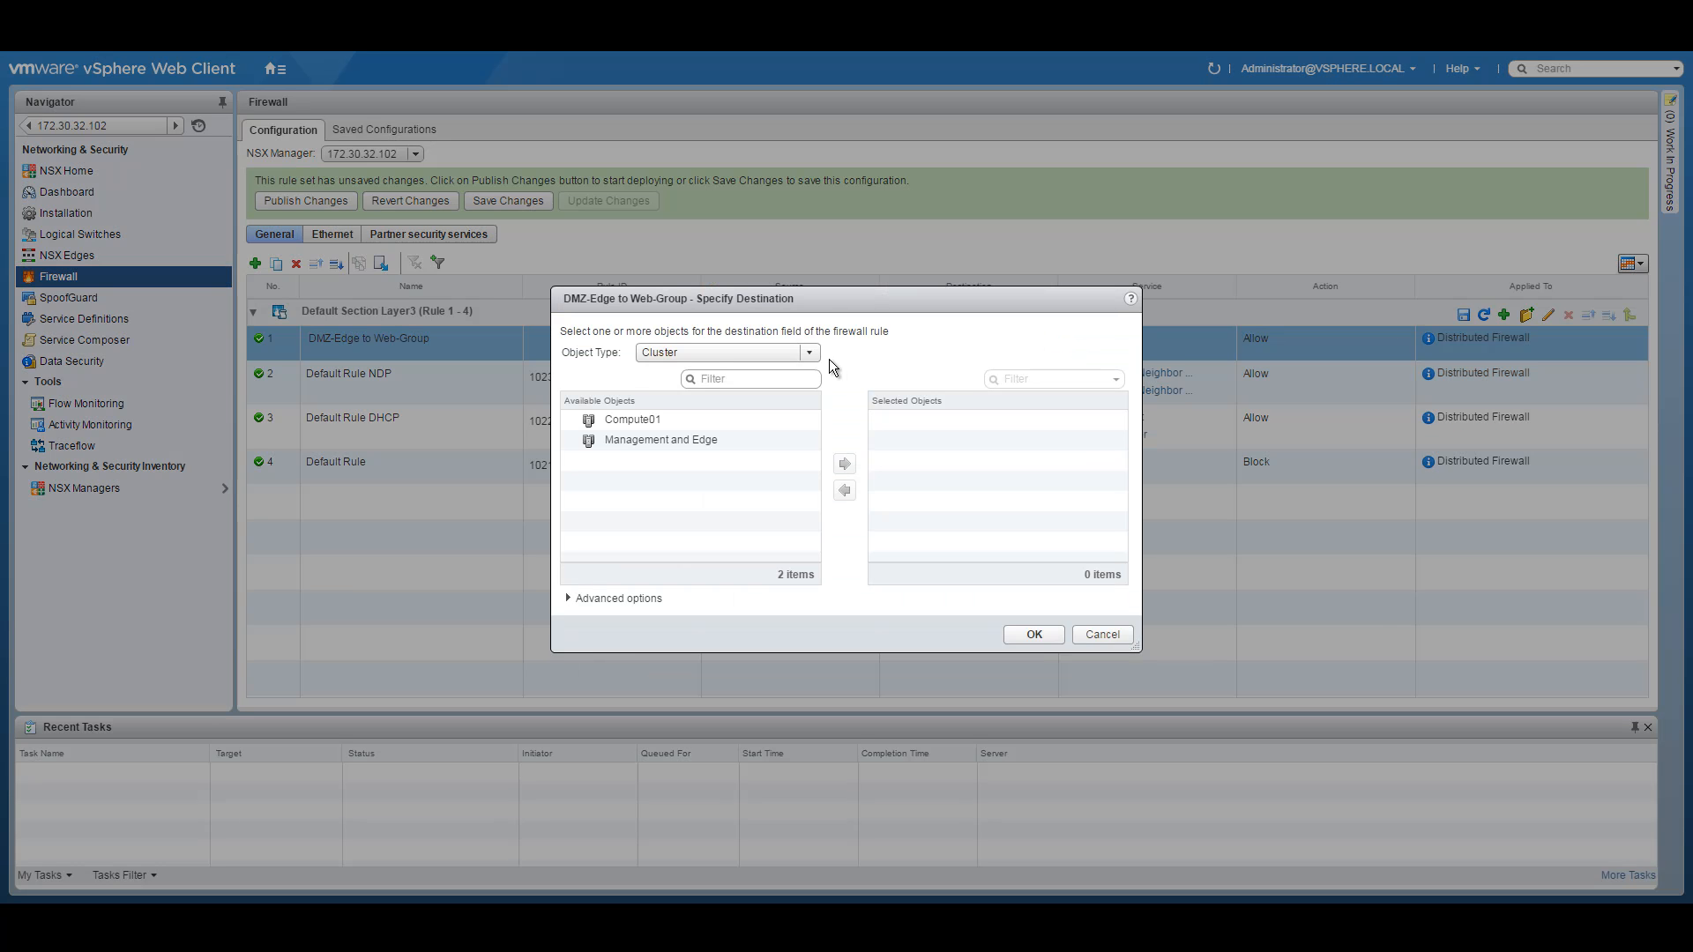
click(809, 353)
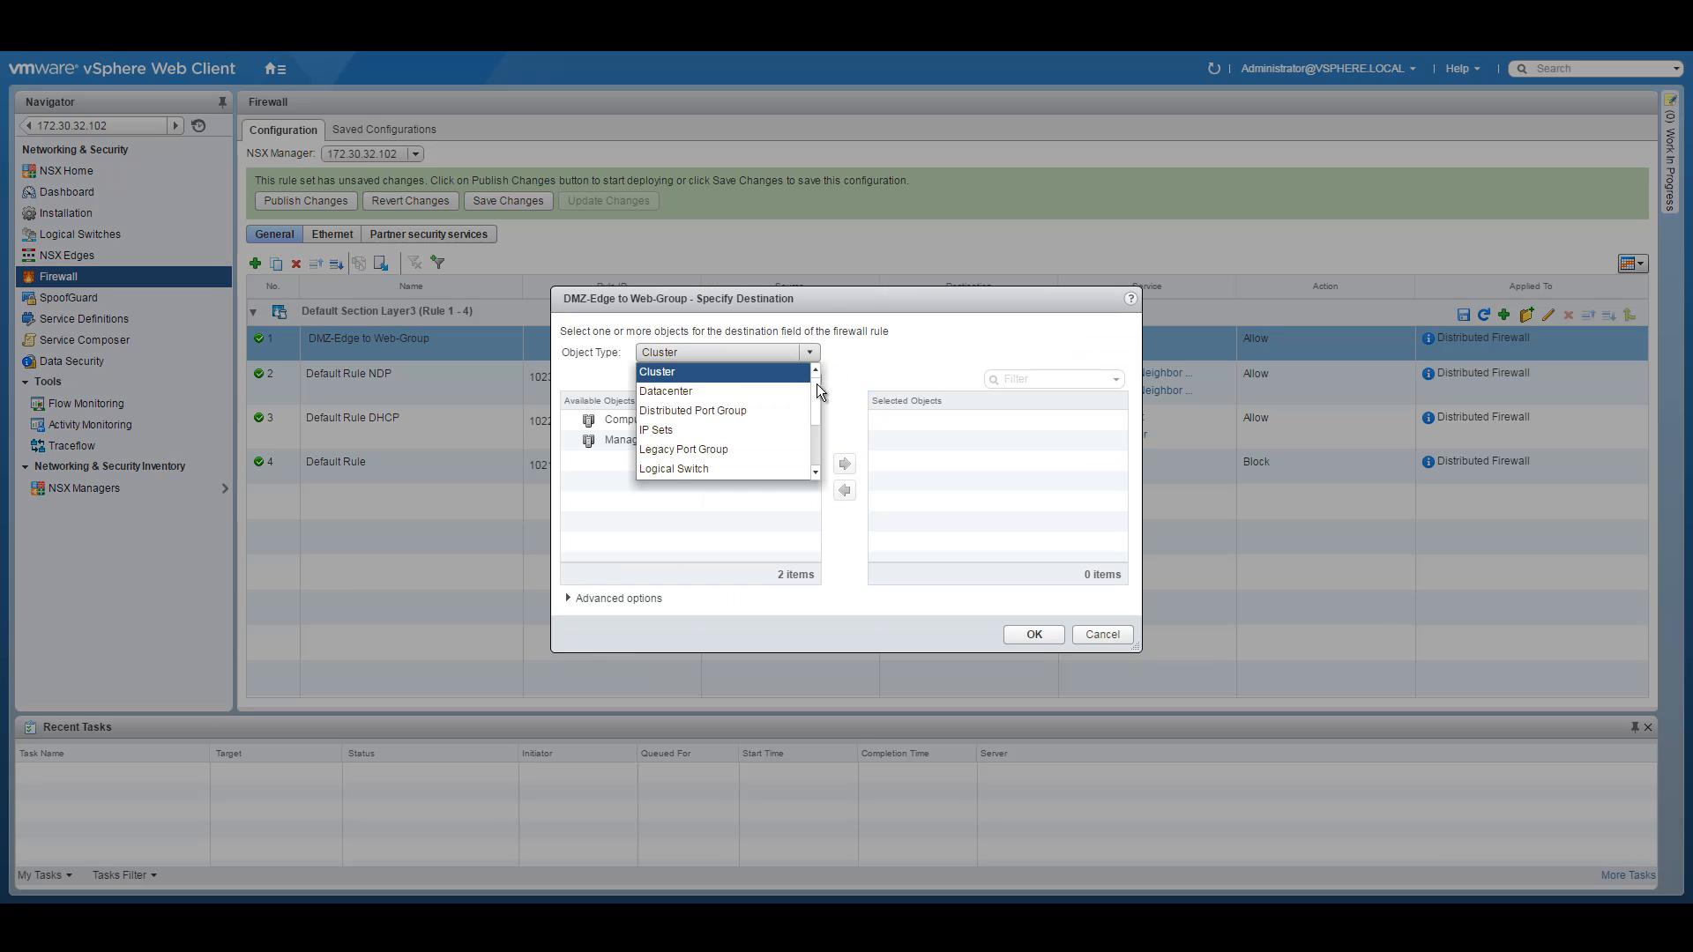
drag(816, 384, 798, 426)
click(742, 407)
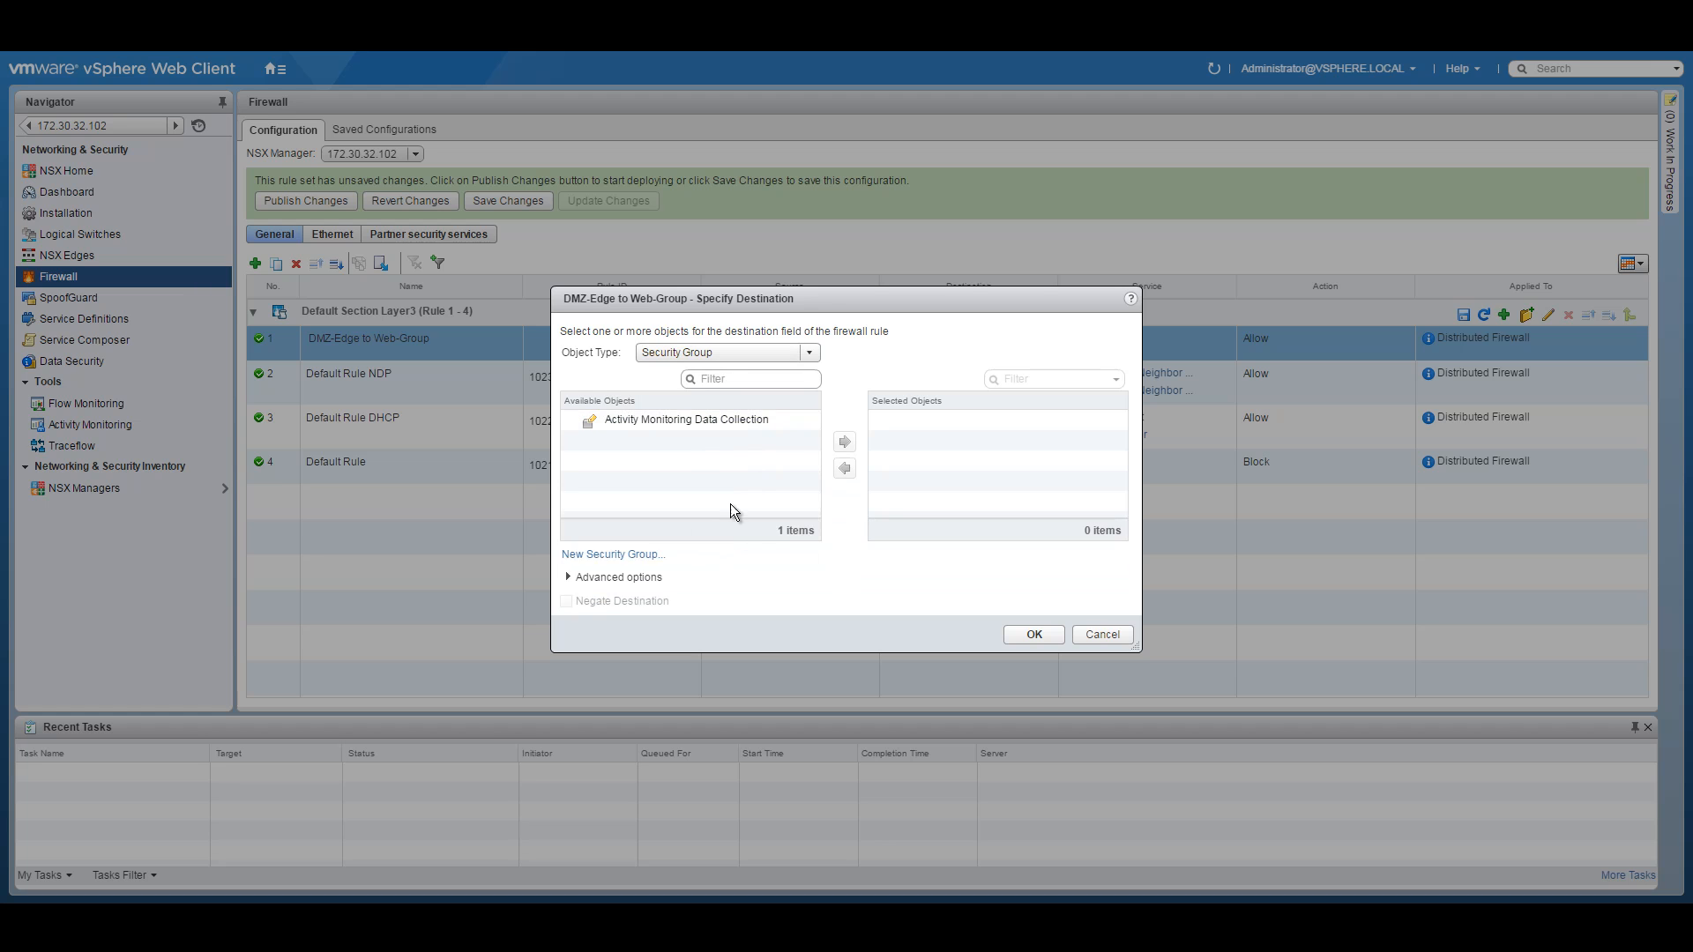
click(627, 556)
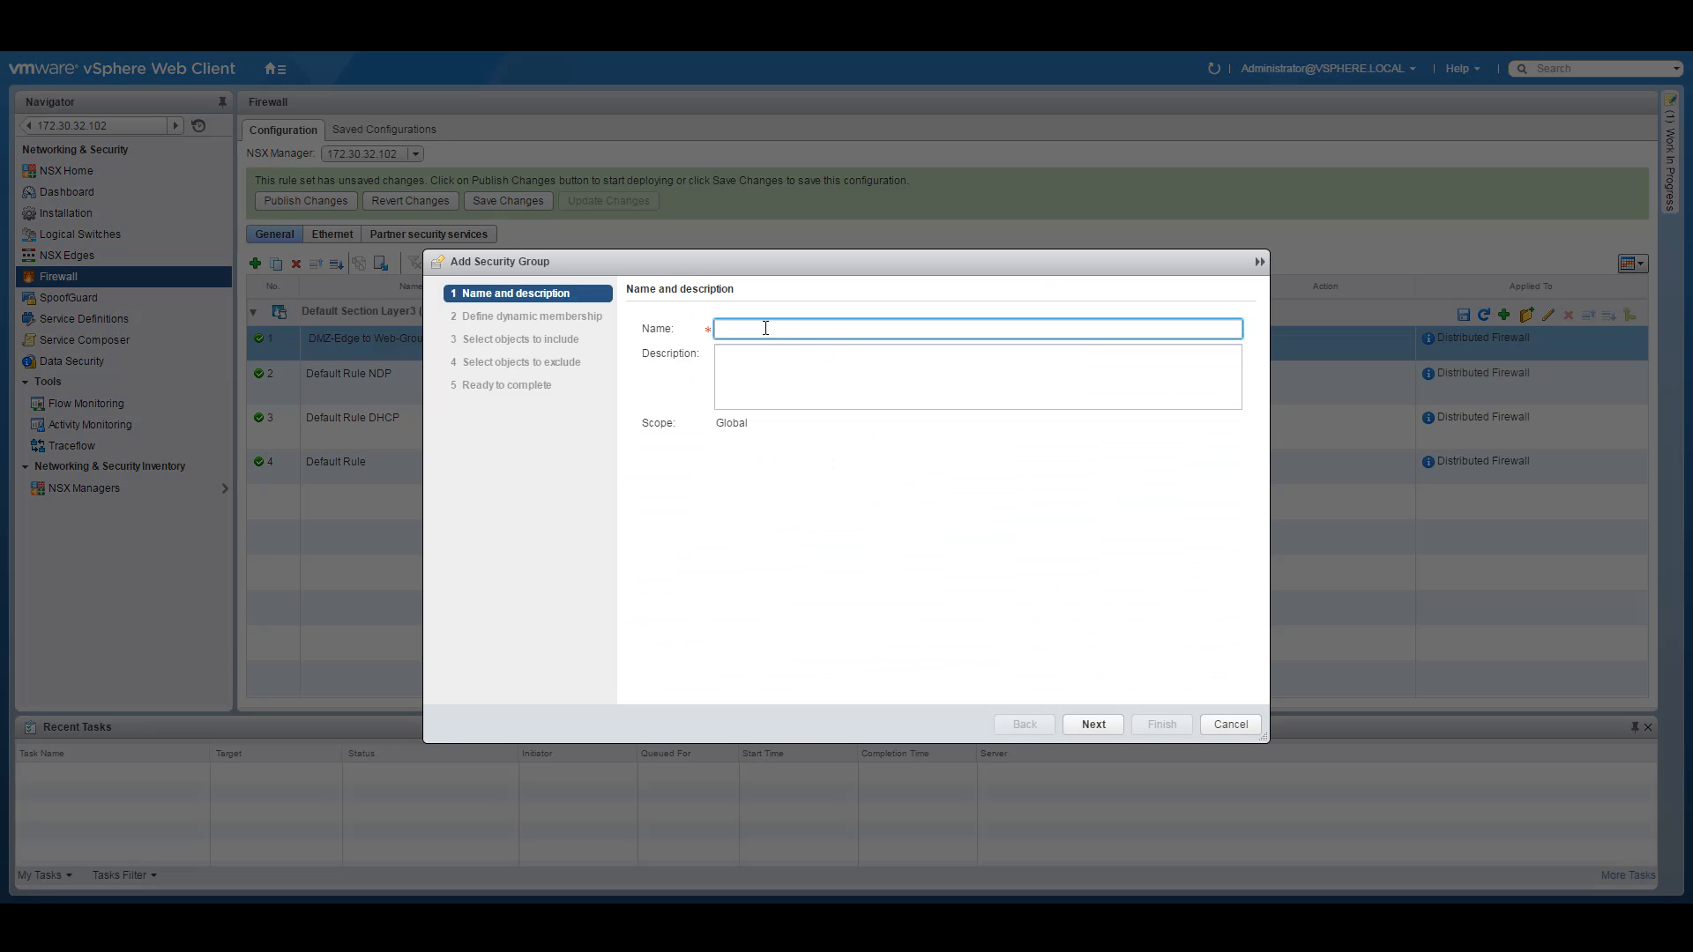
text(WEB)
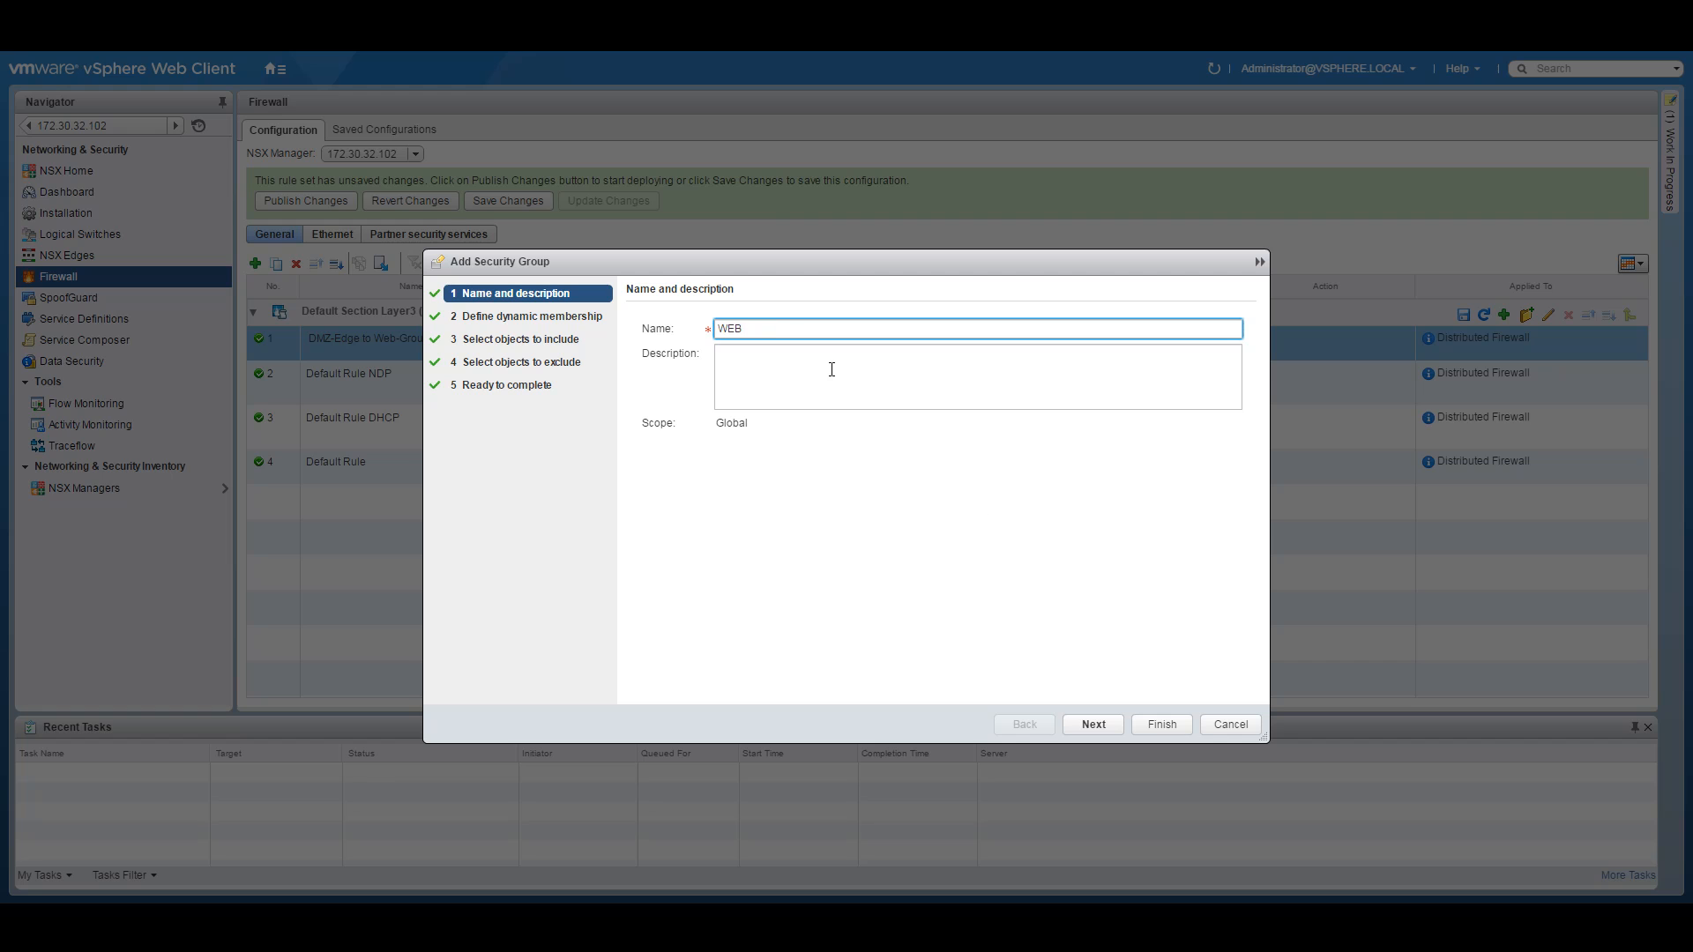
click(1094, 724)
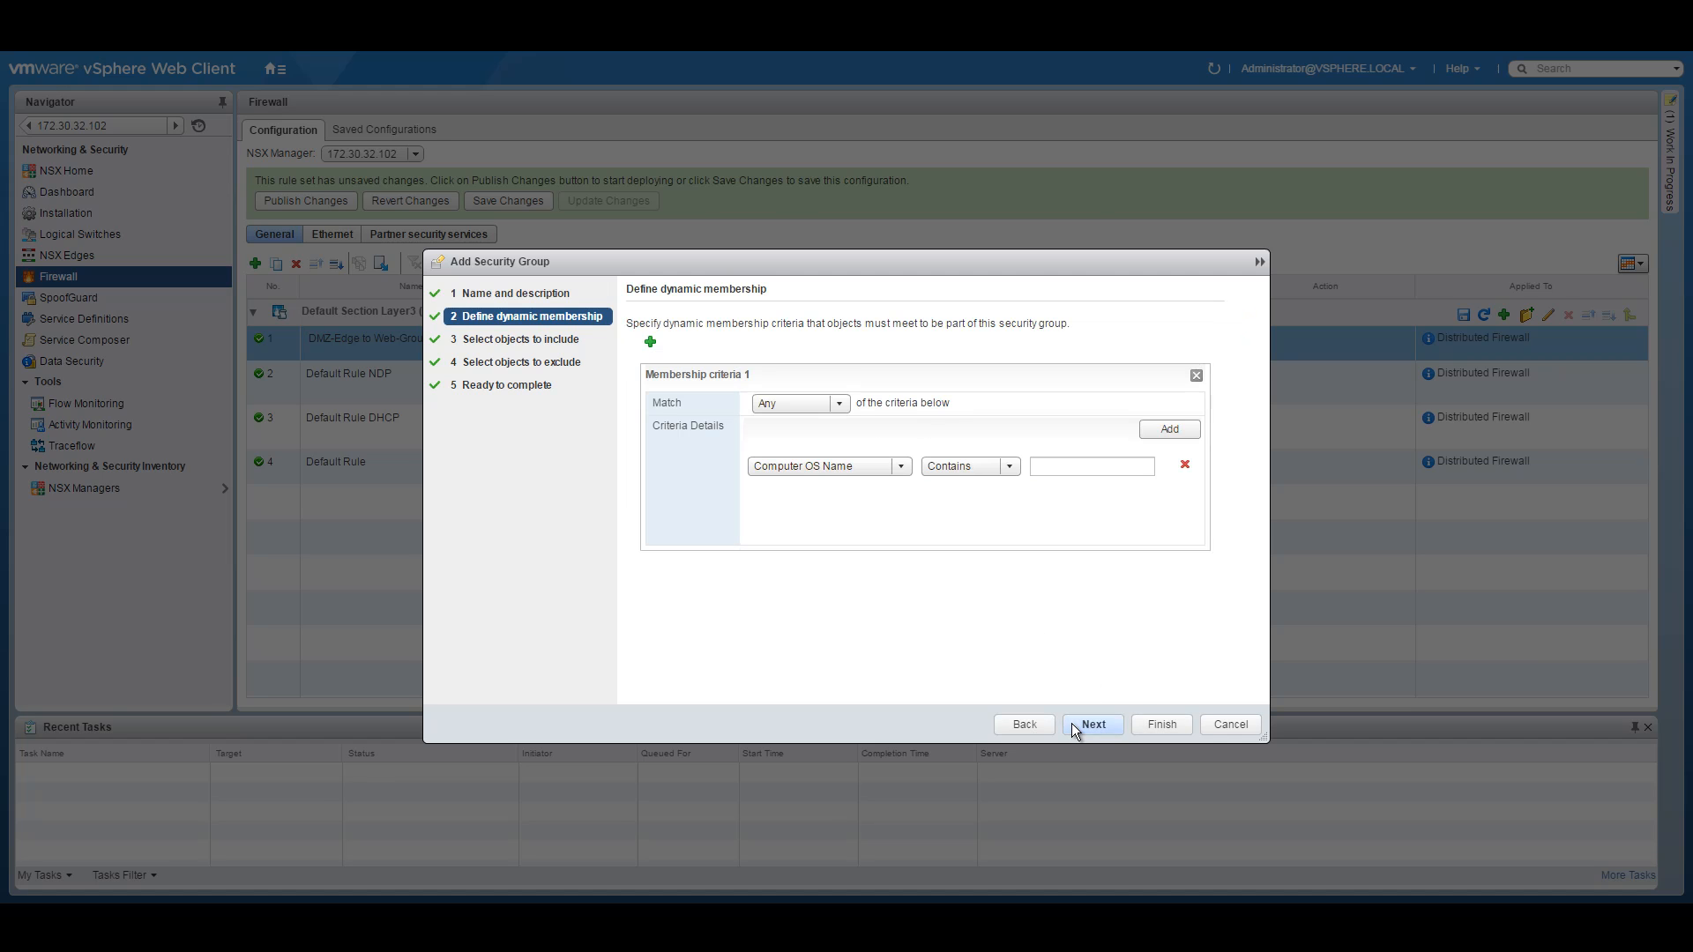
Include the virtual machines Web01 and Web02 in the WEB security group and apply the group as the rule's destination
click(1092, 724)
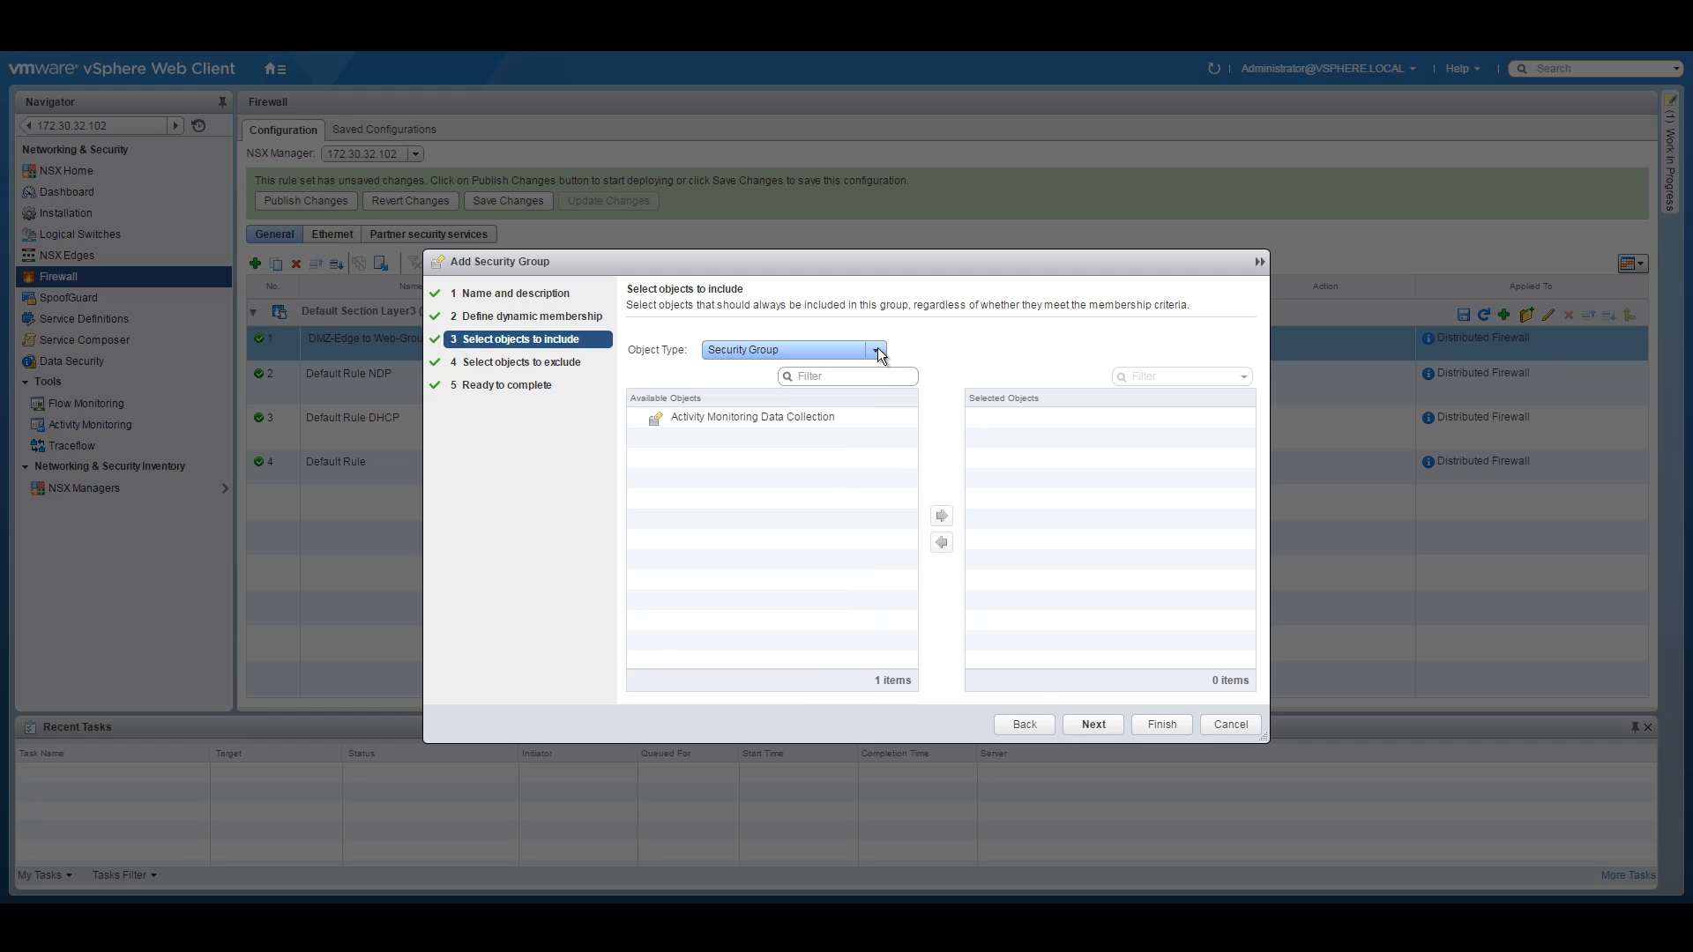
click(878, 351)
scroll(881, 393, down, 3)
scroll(881, 428, down, 2)
click(764, 419)
click(718, 456)
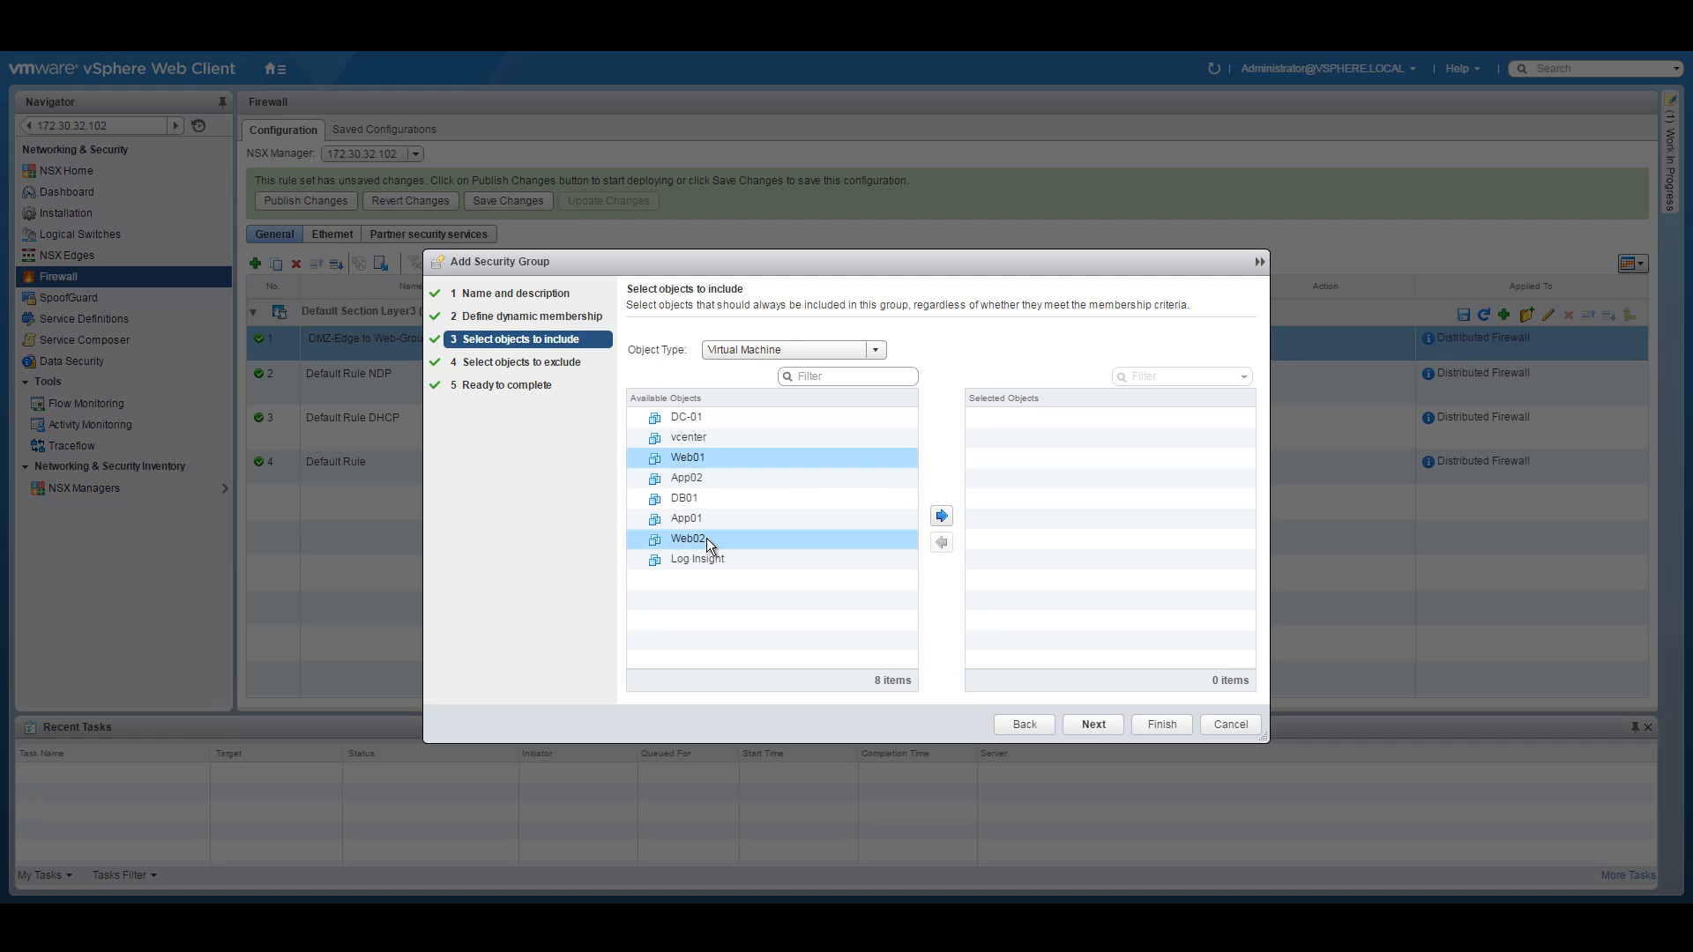
click(942, 516)
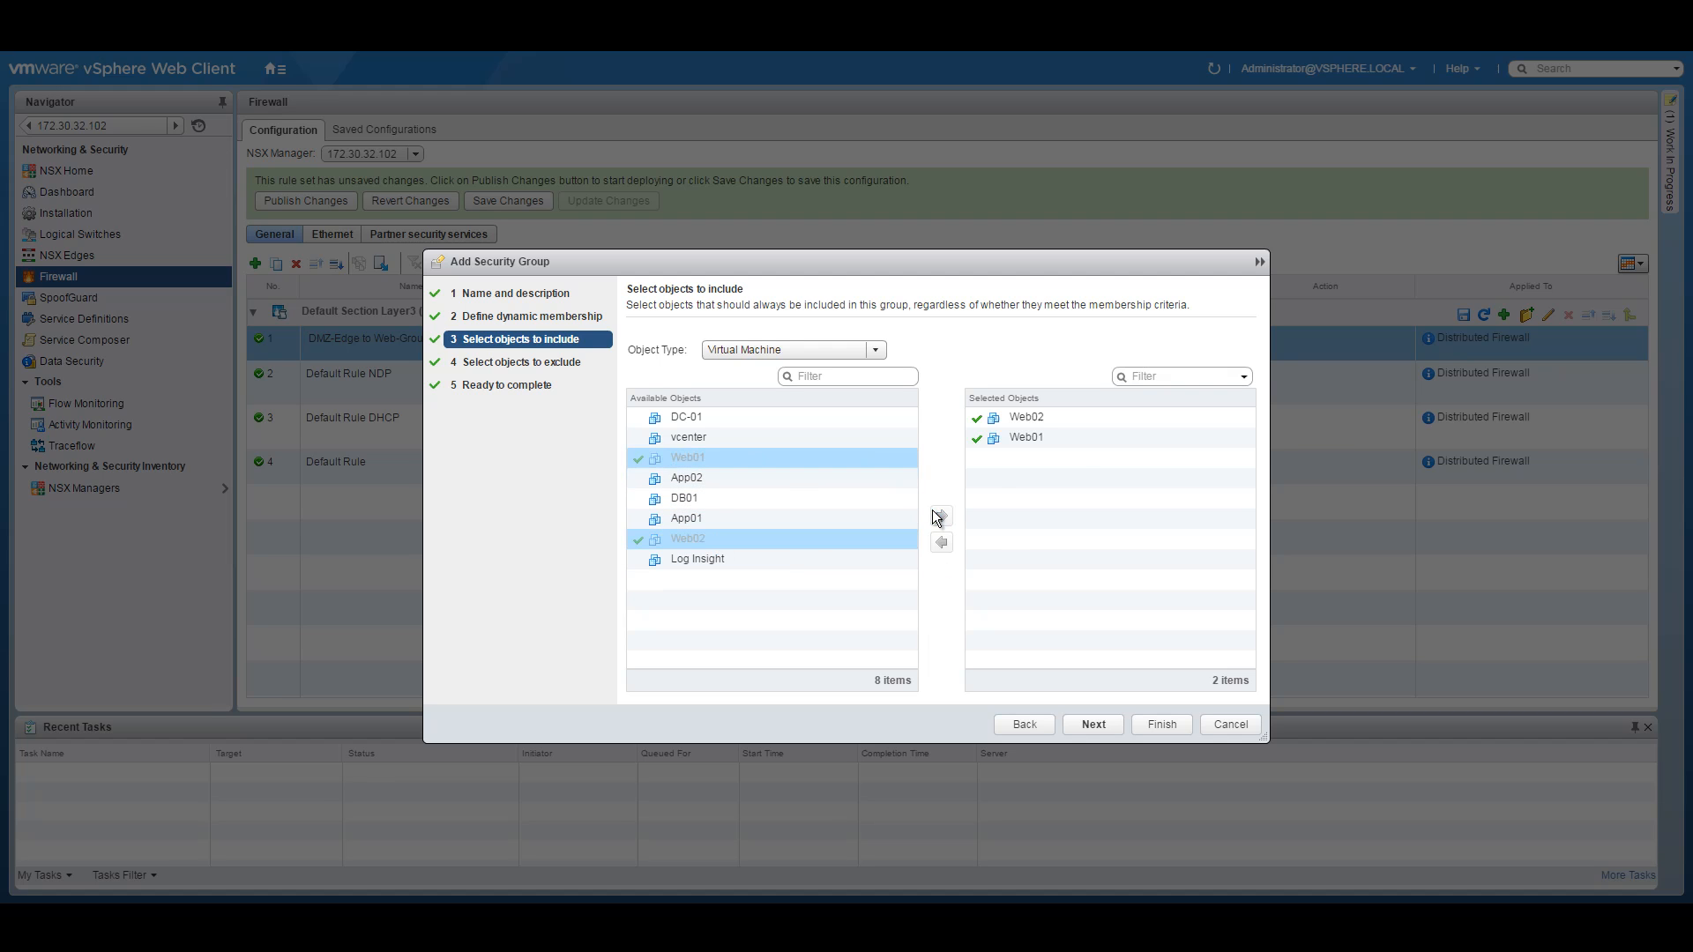
click(1093, 725)
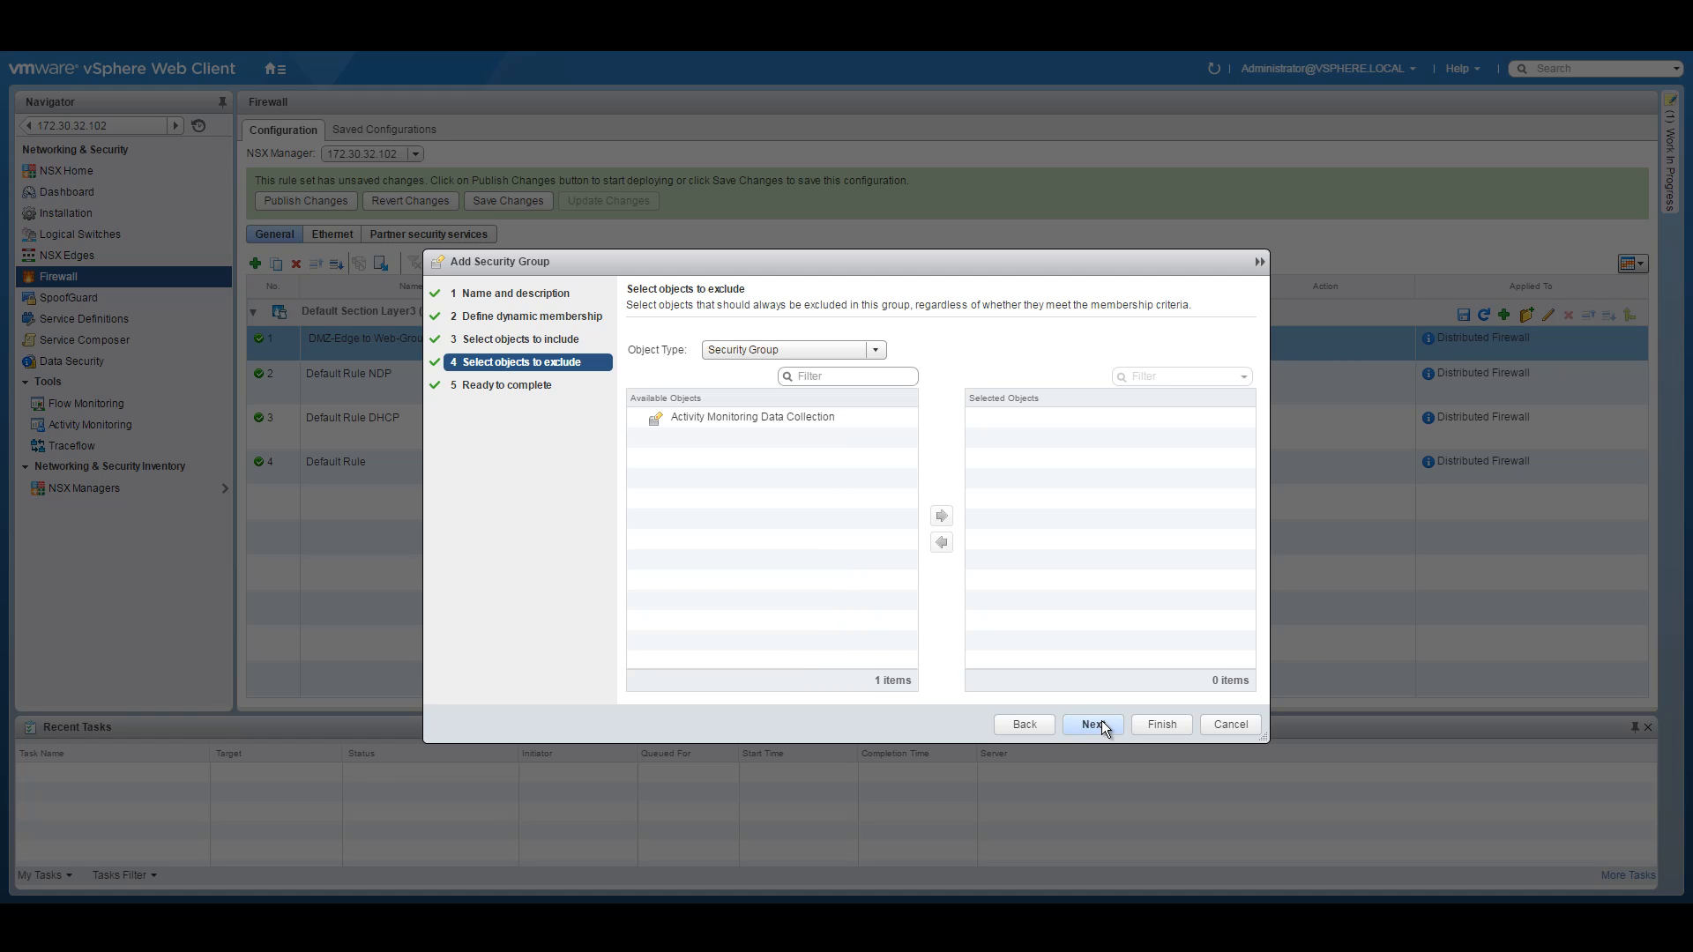
click(1109, 727)
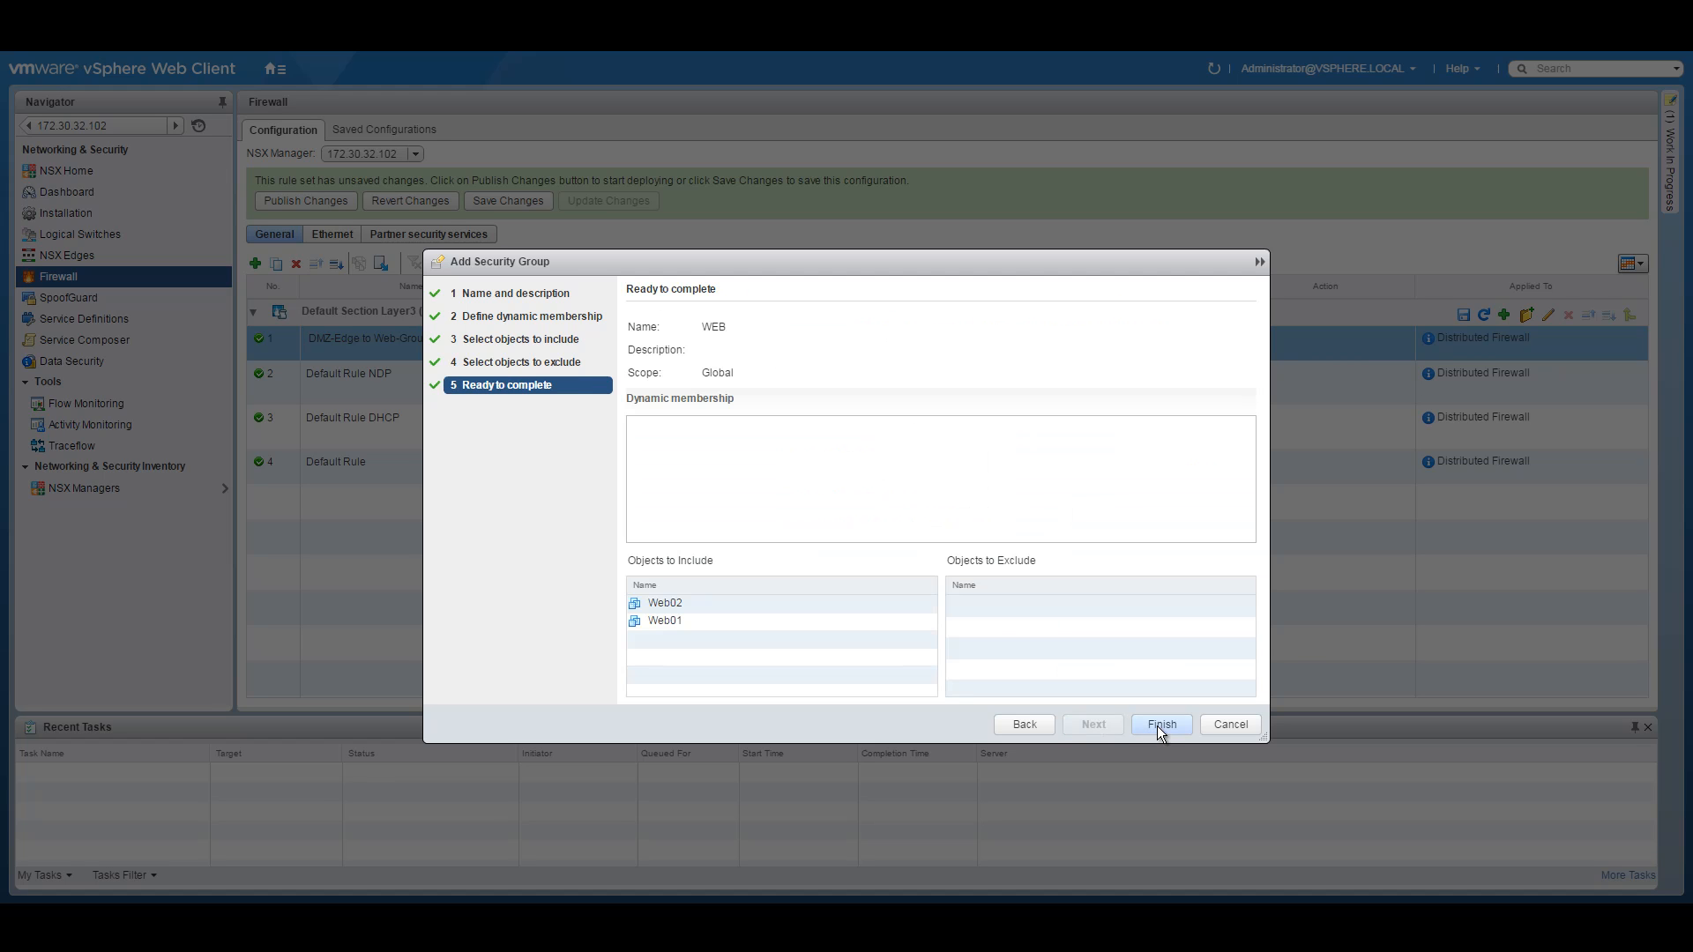
click(1157, 727)
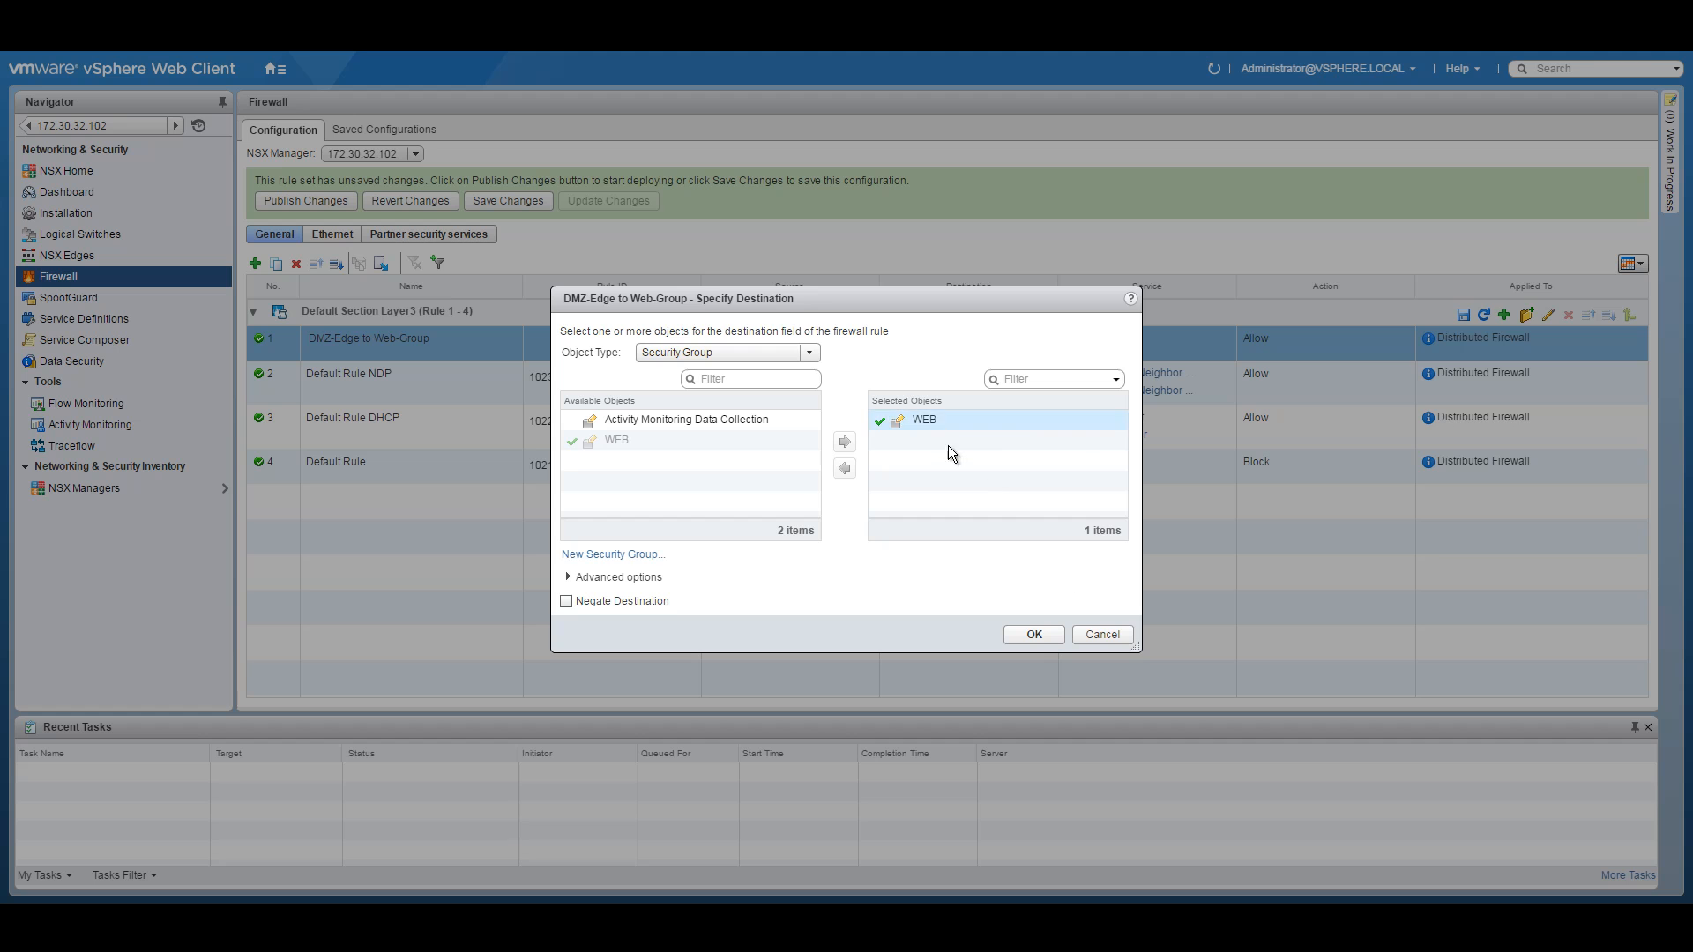
click(1044, 631)
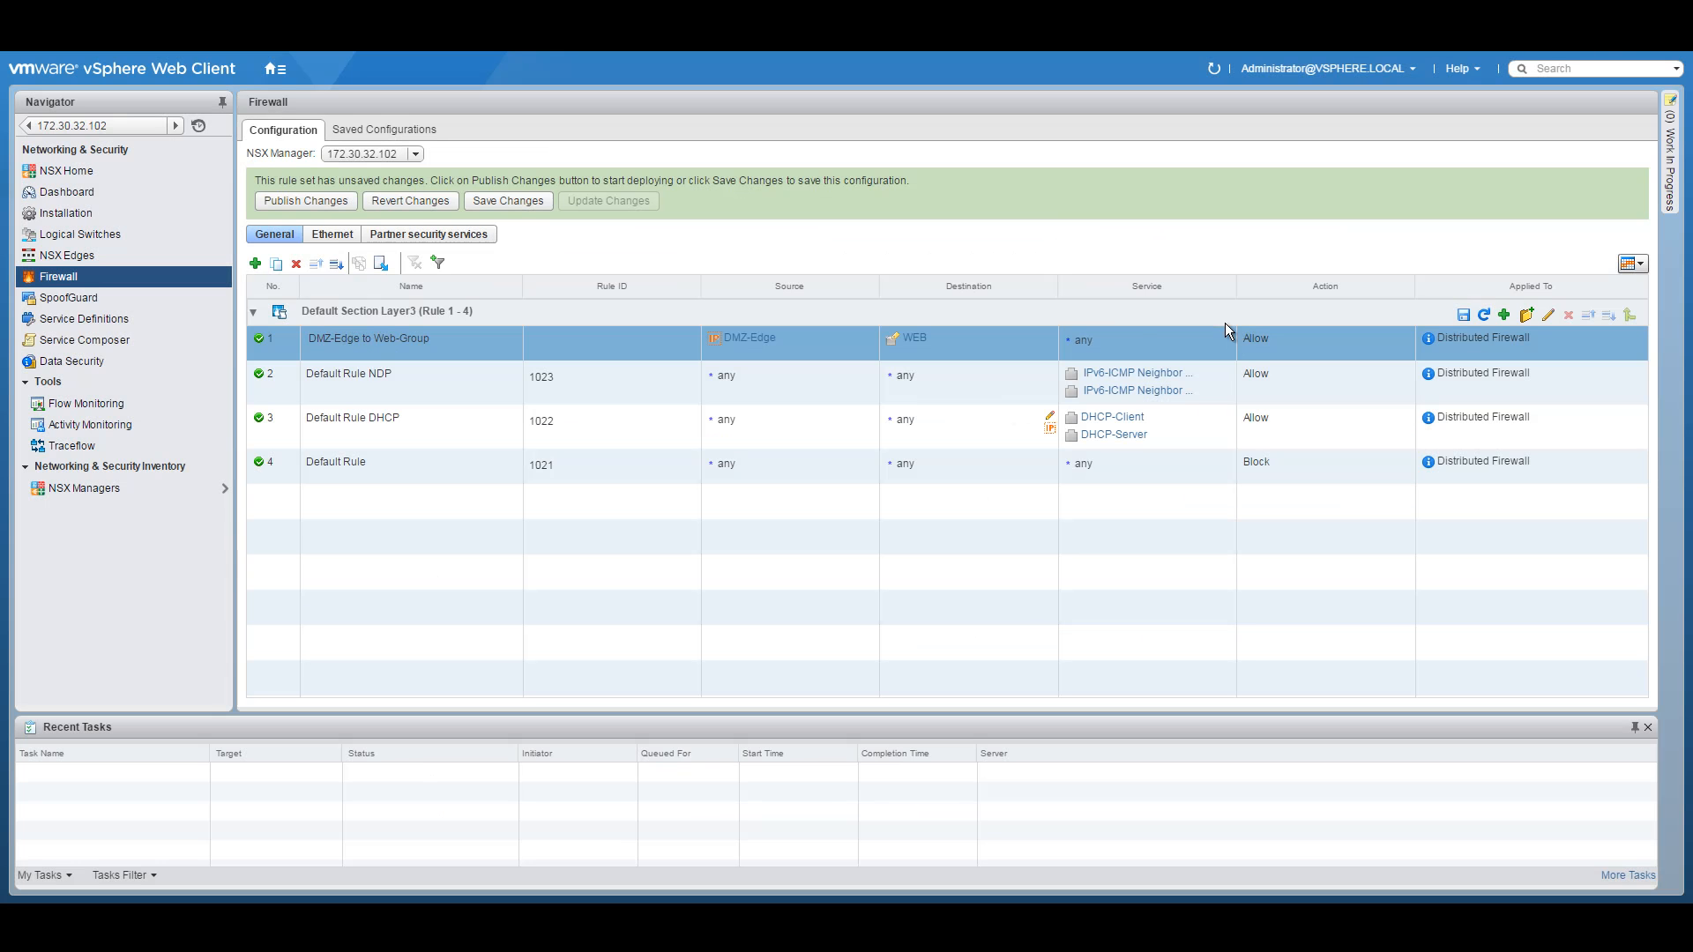
Set the service of the DMZ-Edge to Web-Group rule to HTTP
click(1227, 339)
click(748, 382)
text(http)
double_click(624, 501)
click(1034, 635)
Add a firewall rule below DMZ-Edge to Web-Group, check the noted flows in Notepad++, and name the rule "Web-Group to APP-Group"
click(251, 264)
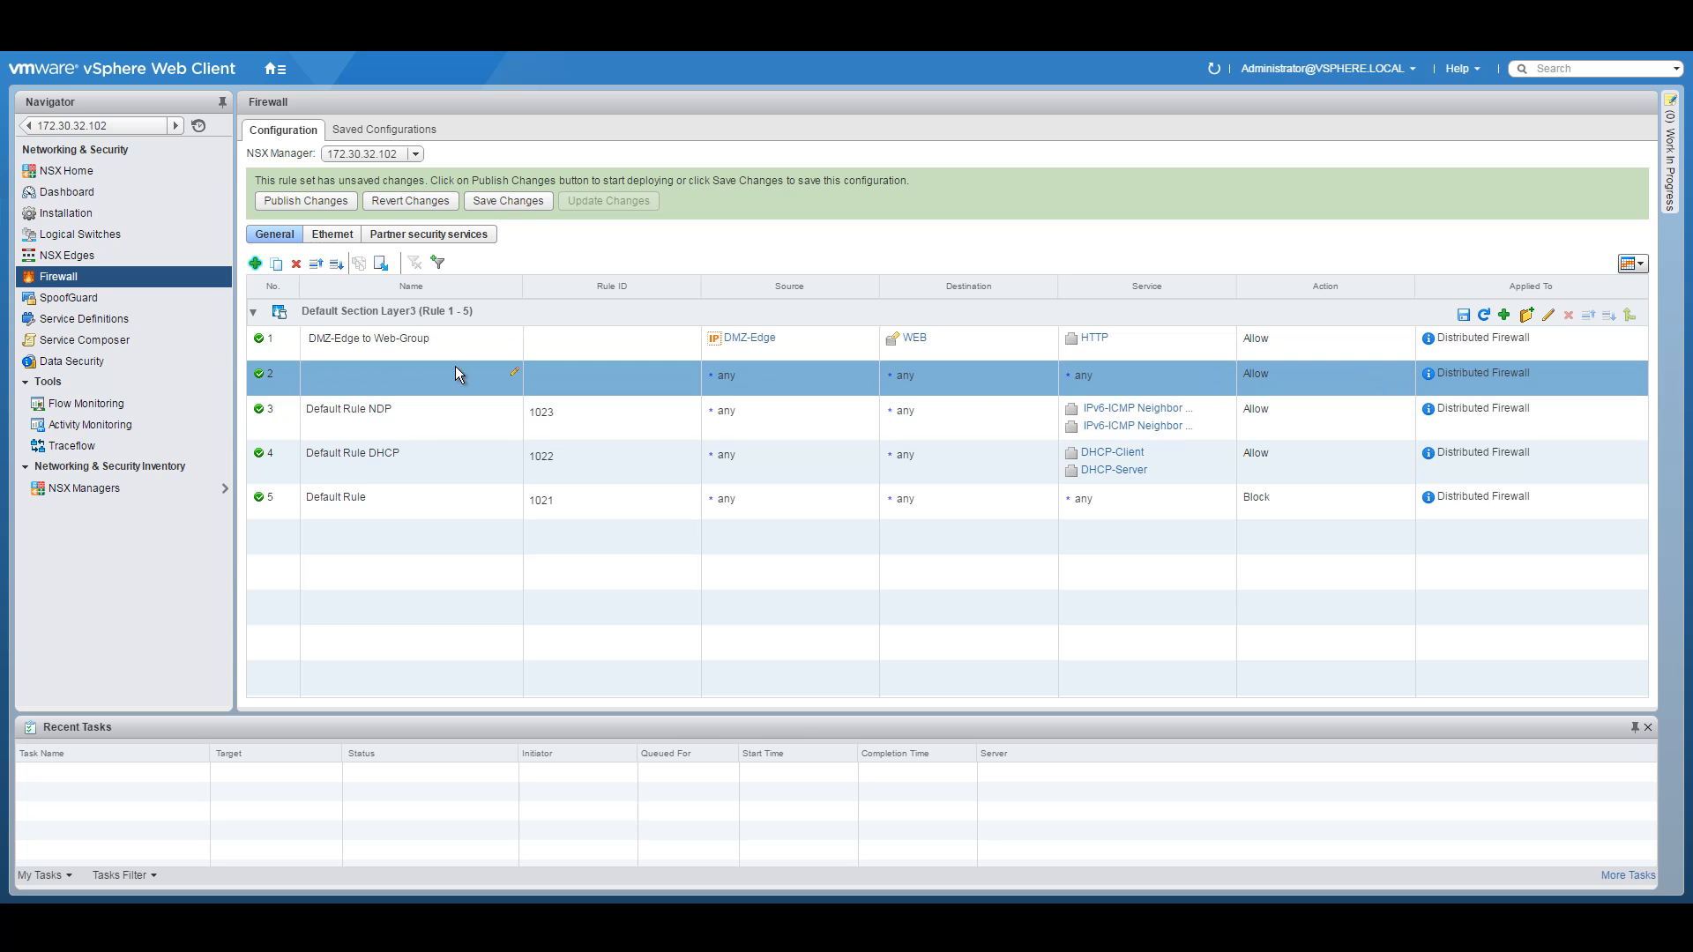
click(515, 372)
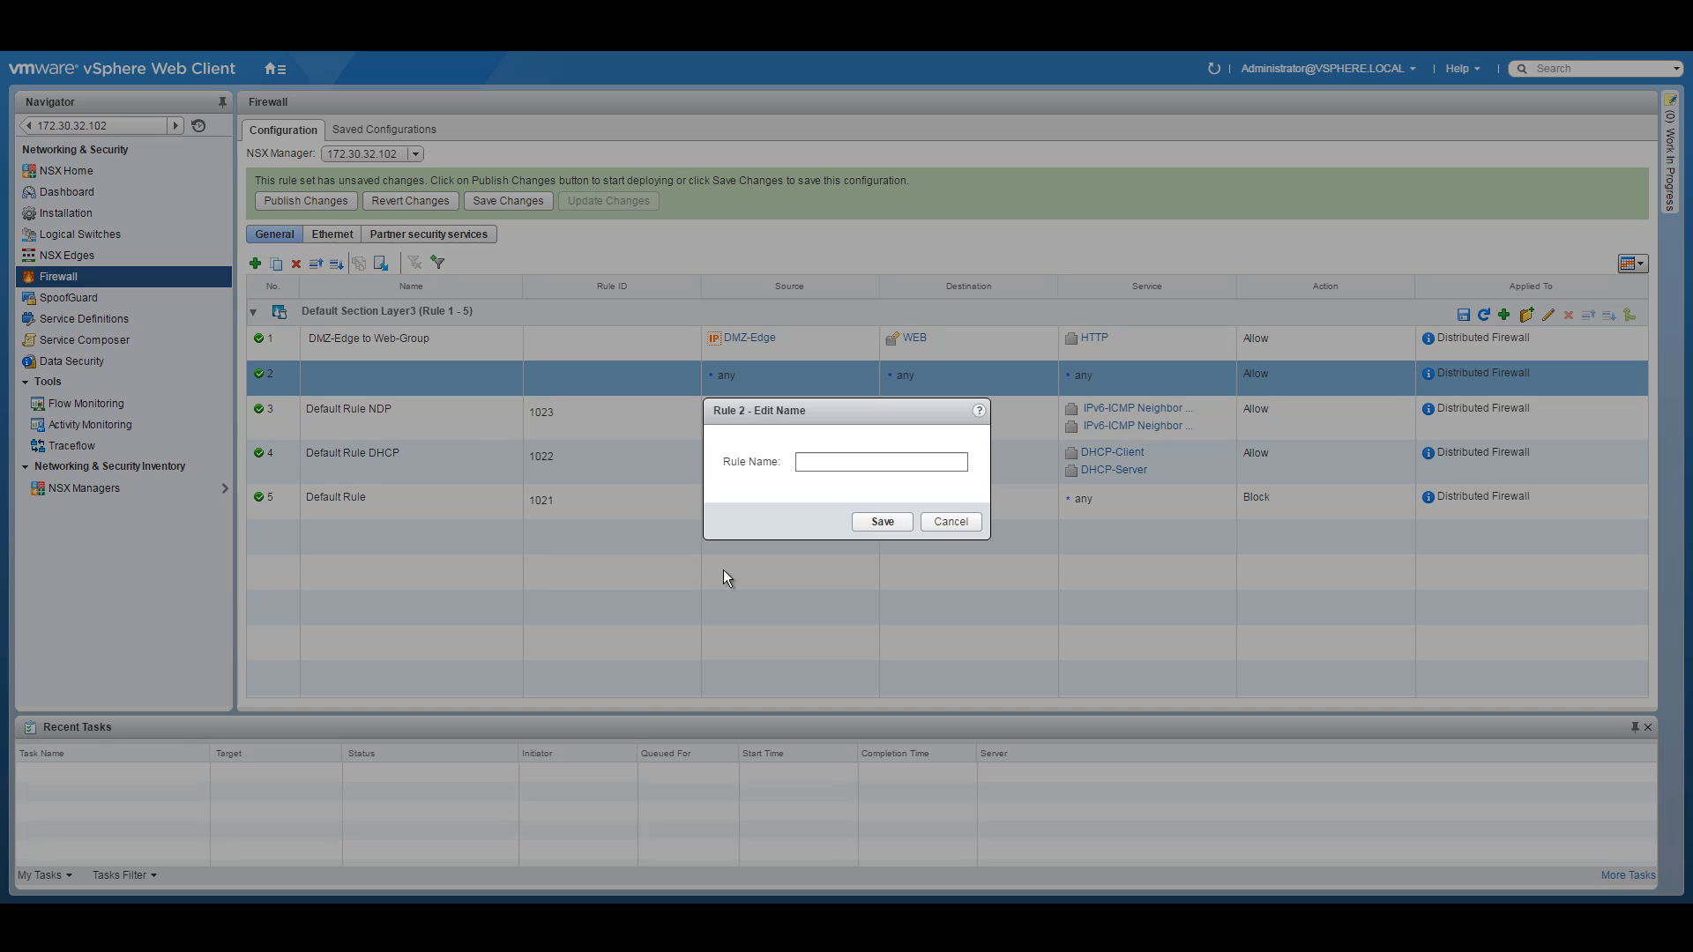
key(alt+Tab)
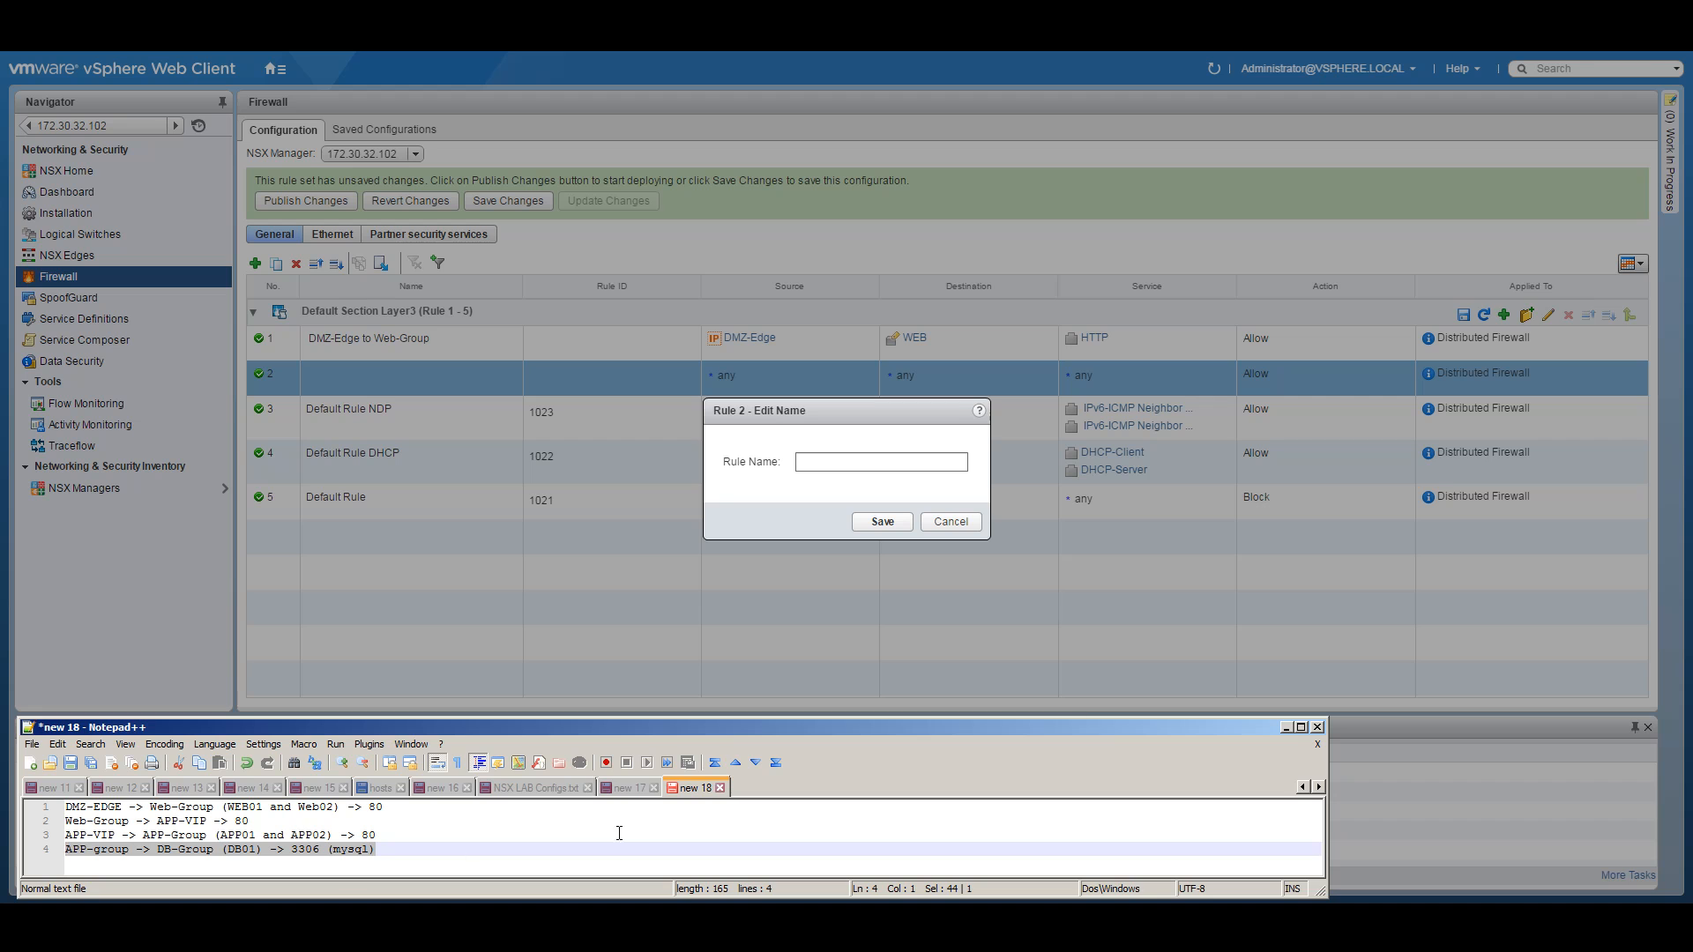
click(1286, 728)
click(830, 462)
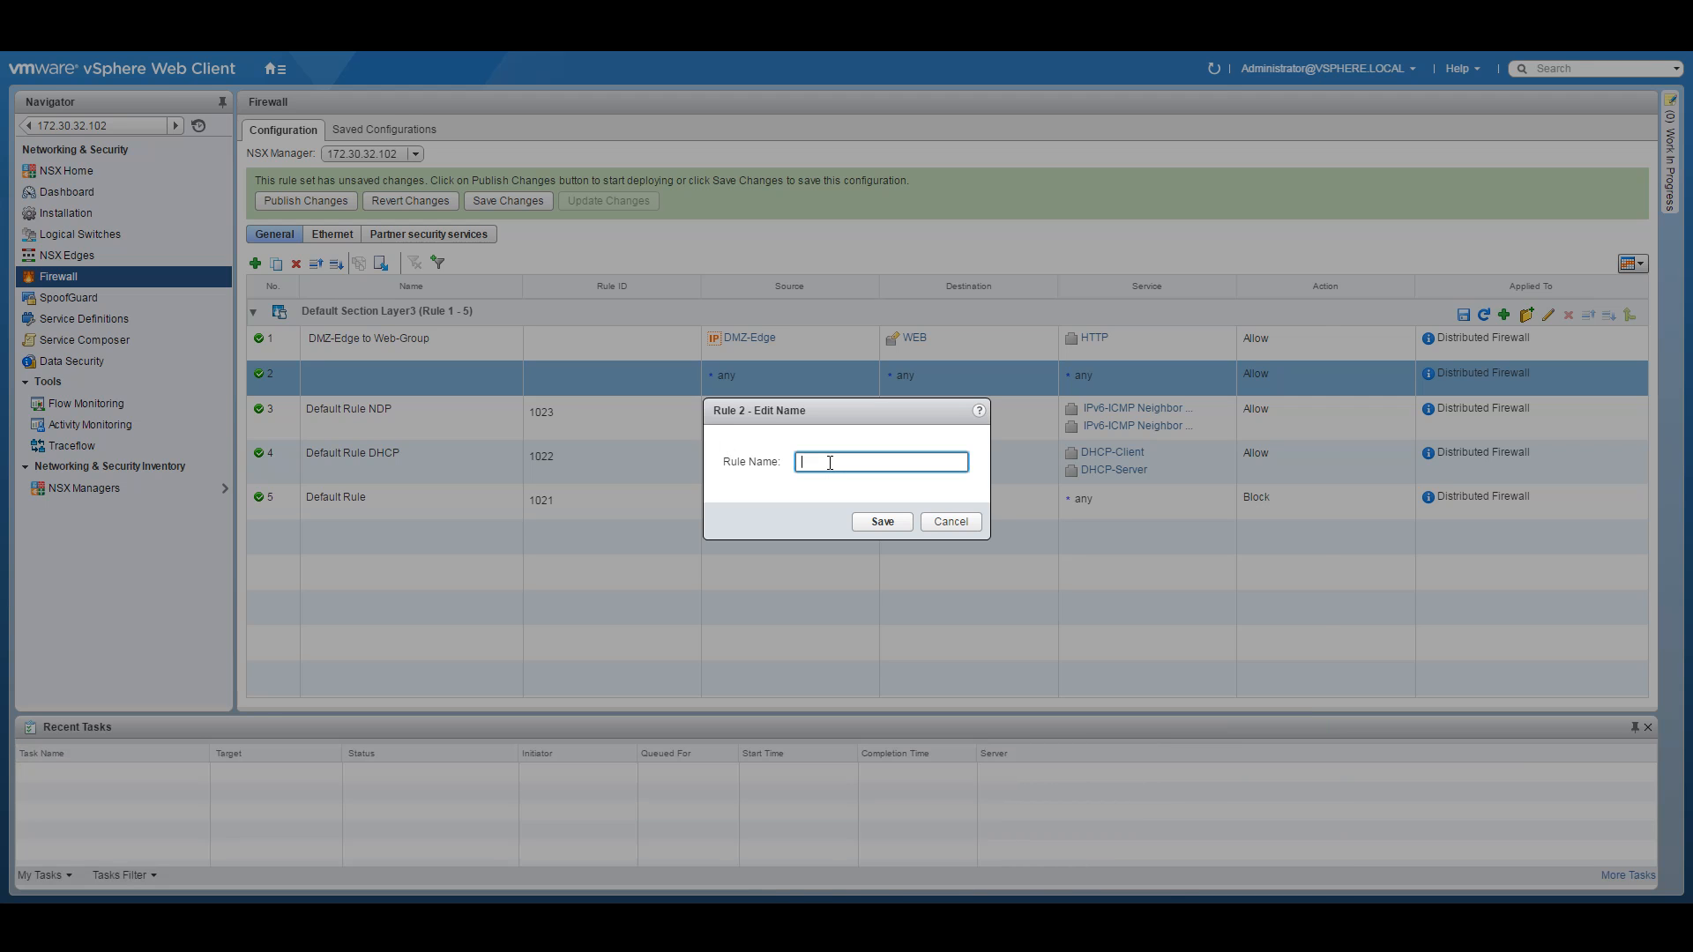
text(Web-Group to APP-Group)
click(881, 518)
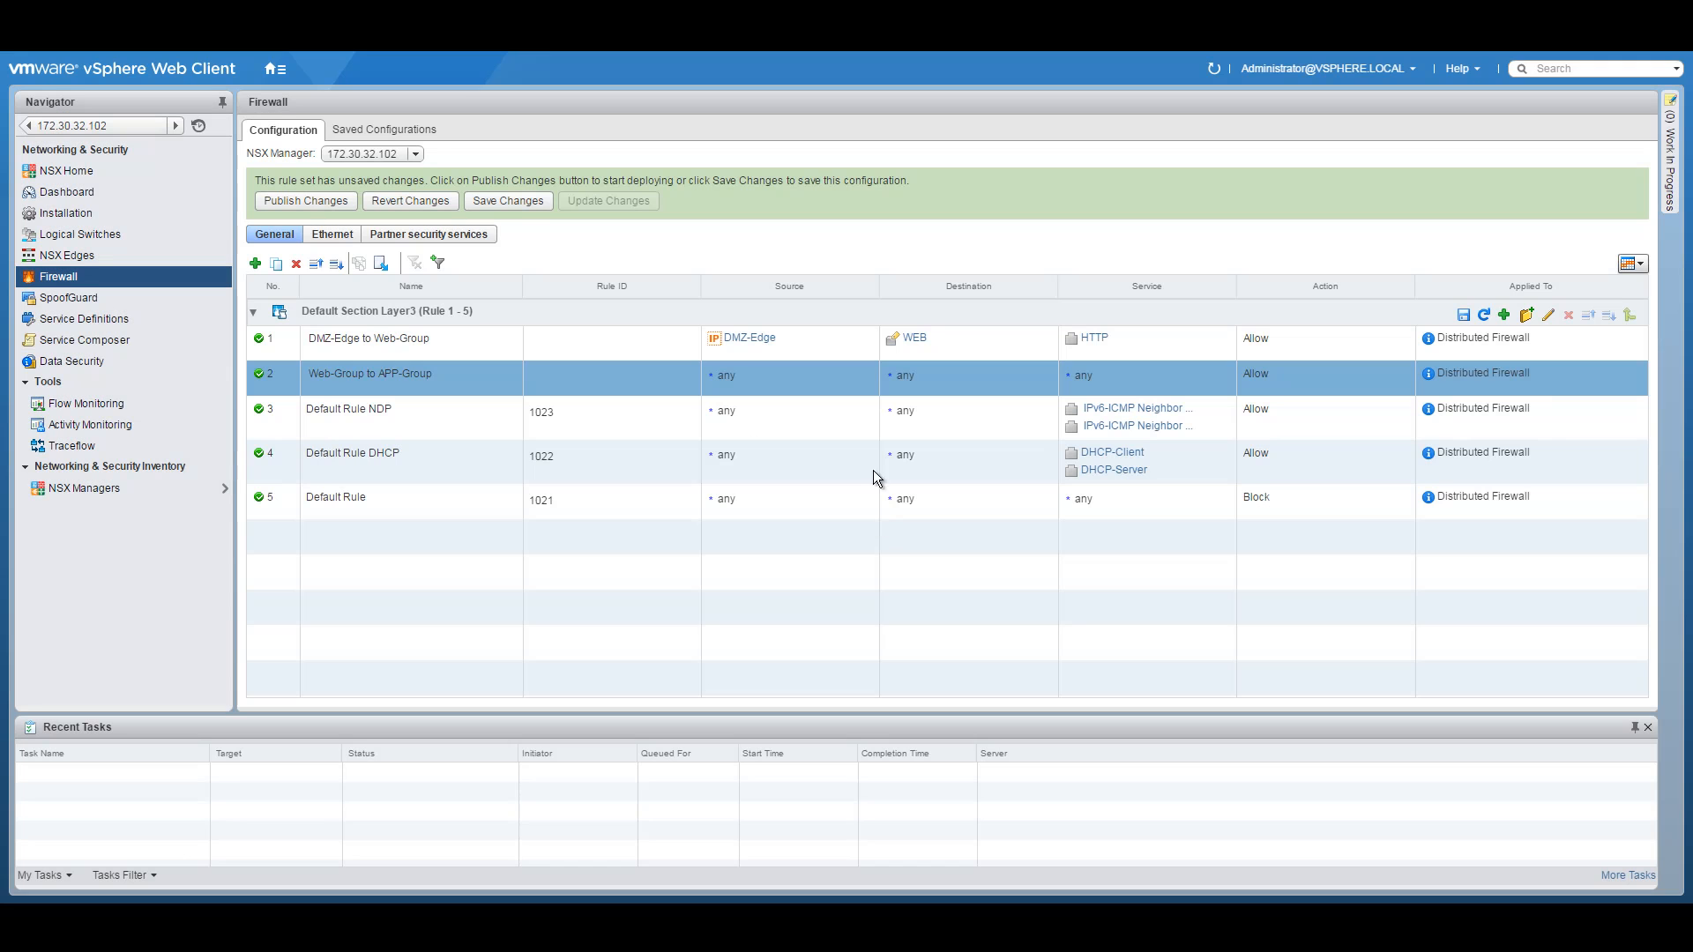
Set the source of the Web-Group to APP-Group rule to the WEB security group
click(869, 380)
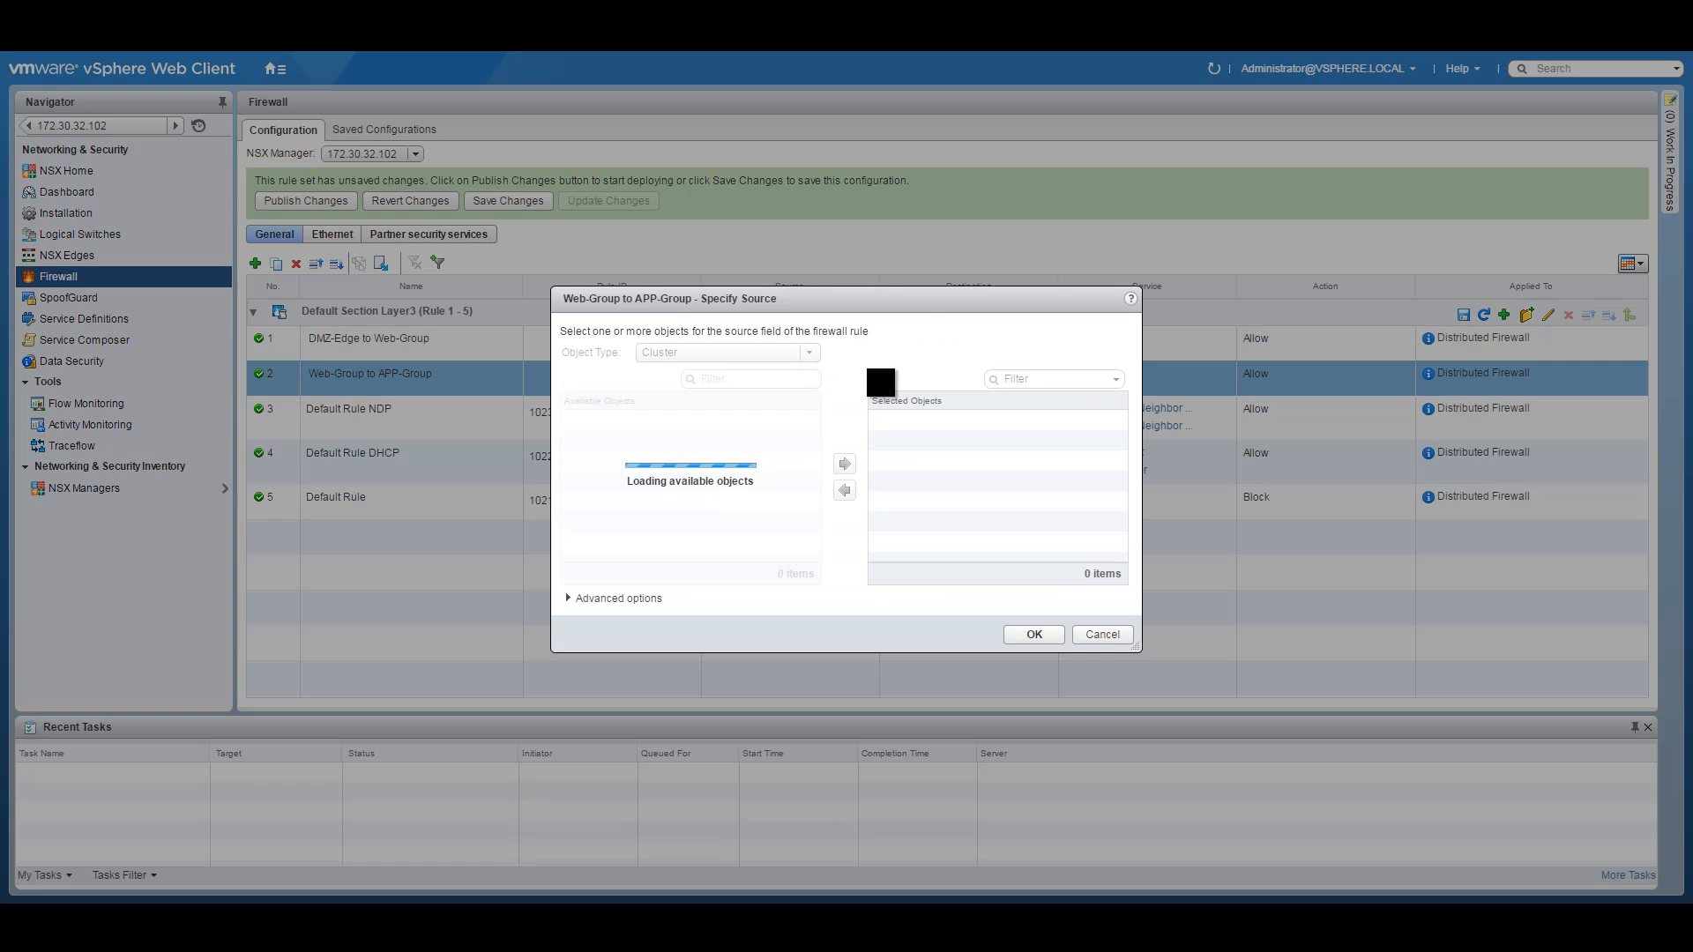
click(810, 354)
scroll(816, 442, down, 3)
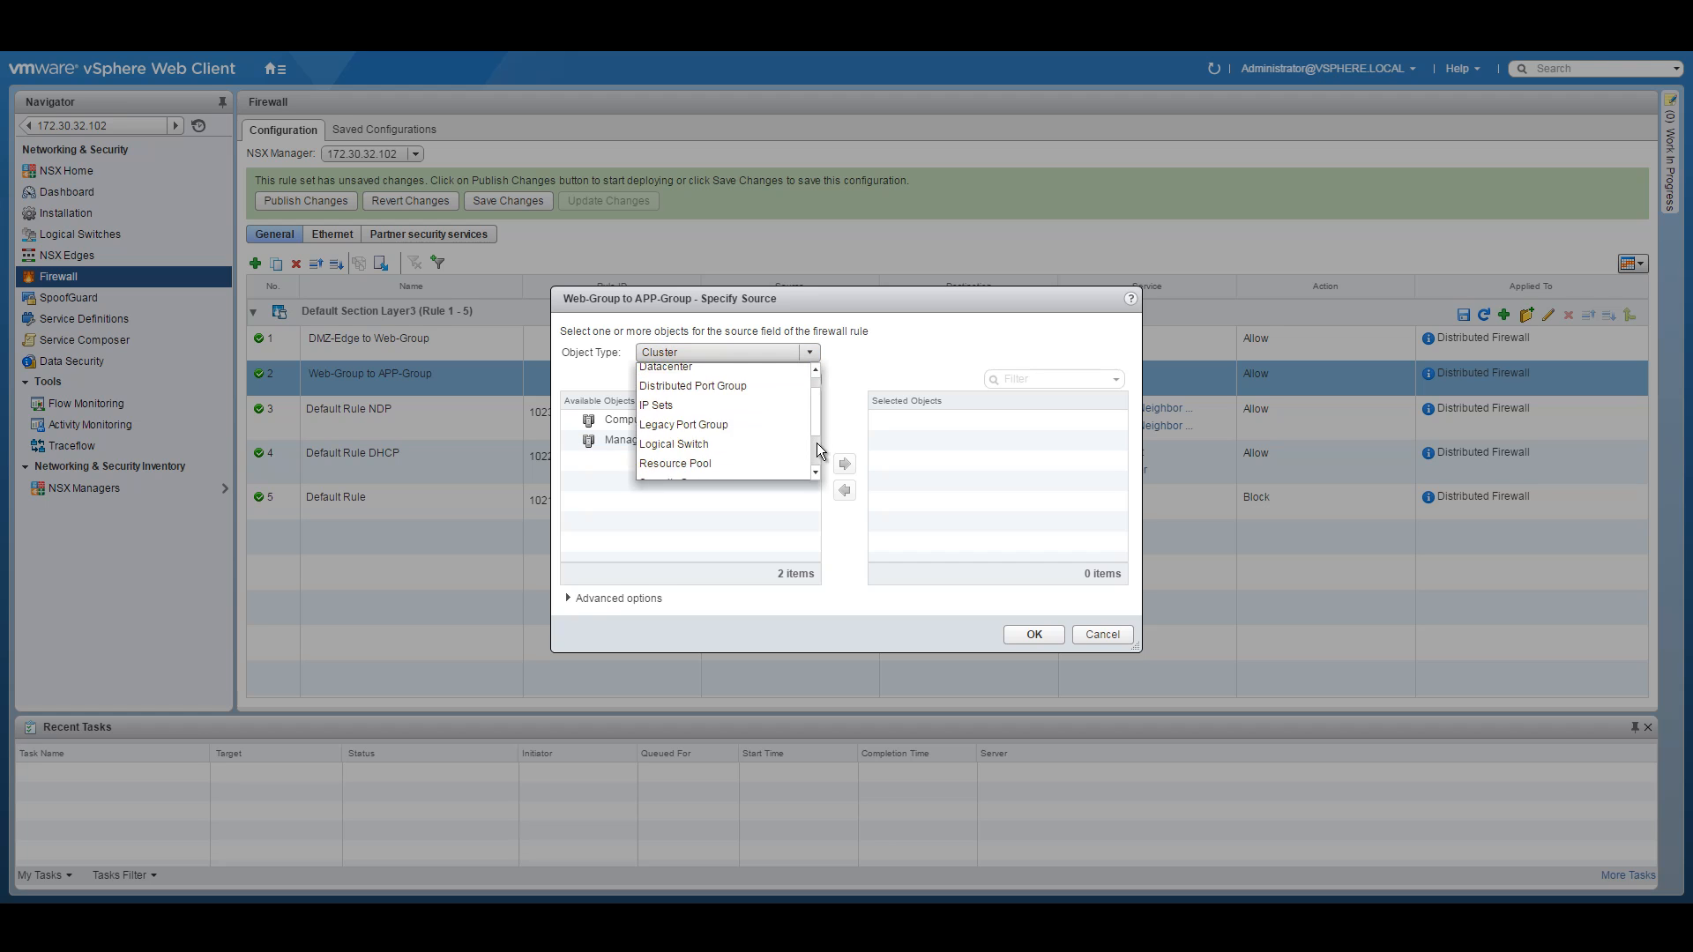
click(700, 407)
click(631, 442)
double_click(634, 445)
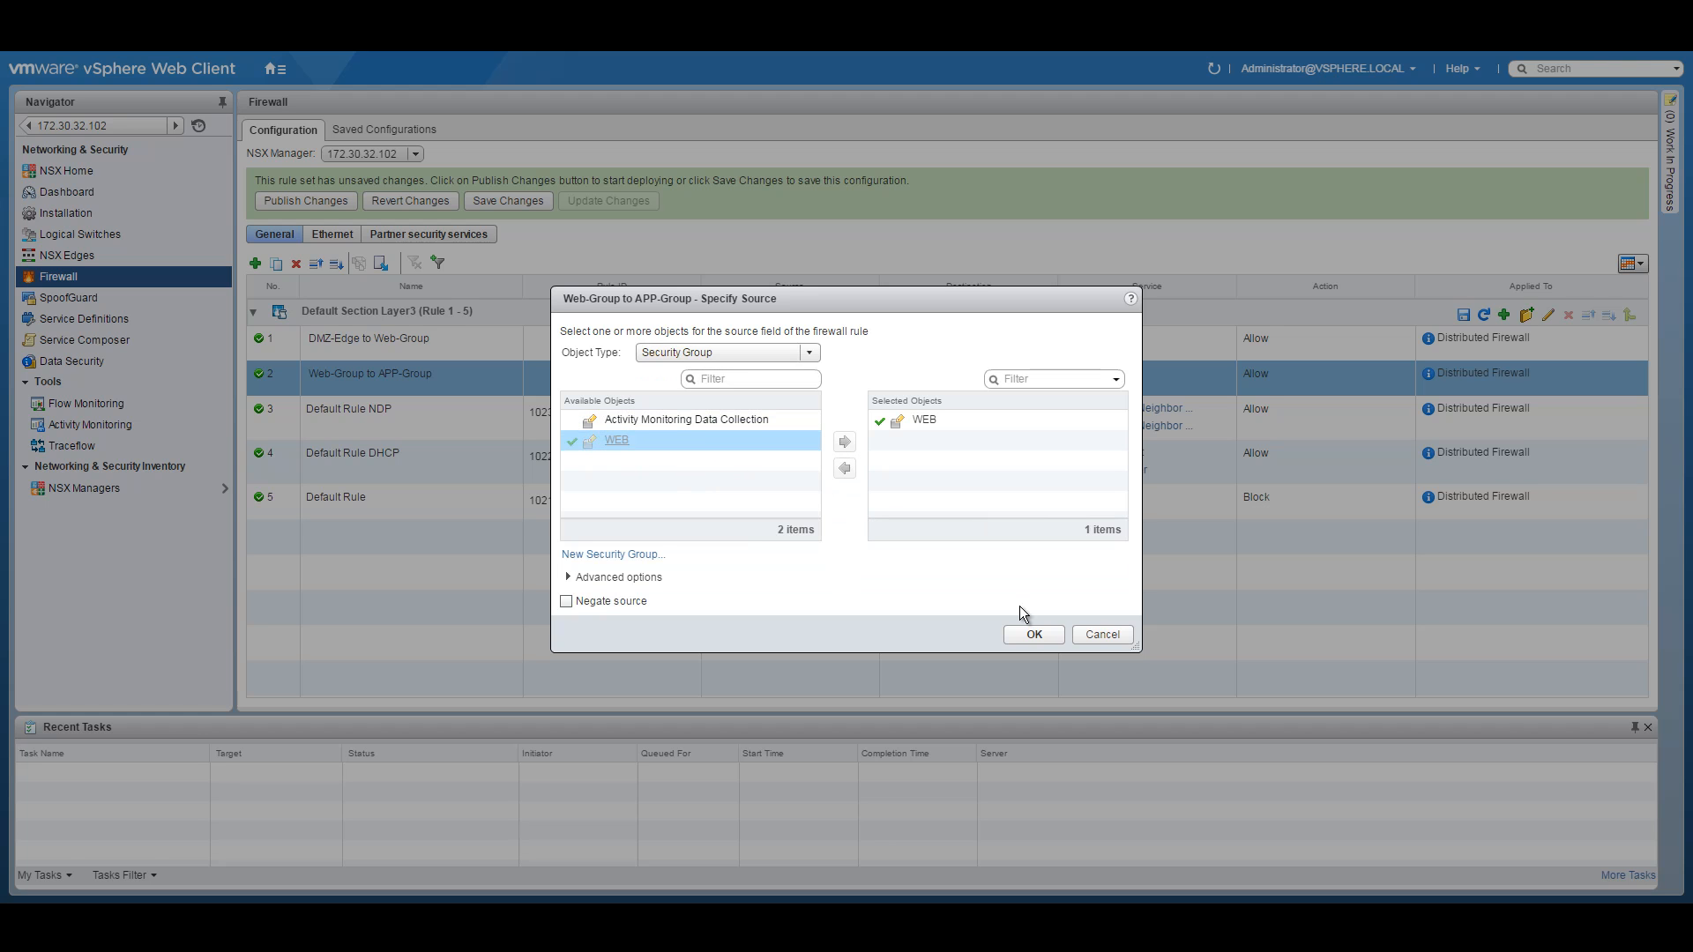
click(1032, 635)
Set the destination of the Web-Group to APP-Group rule to the APP-VIP IP set
click(1051, 374)
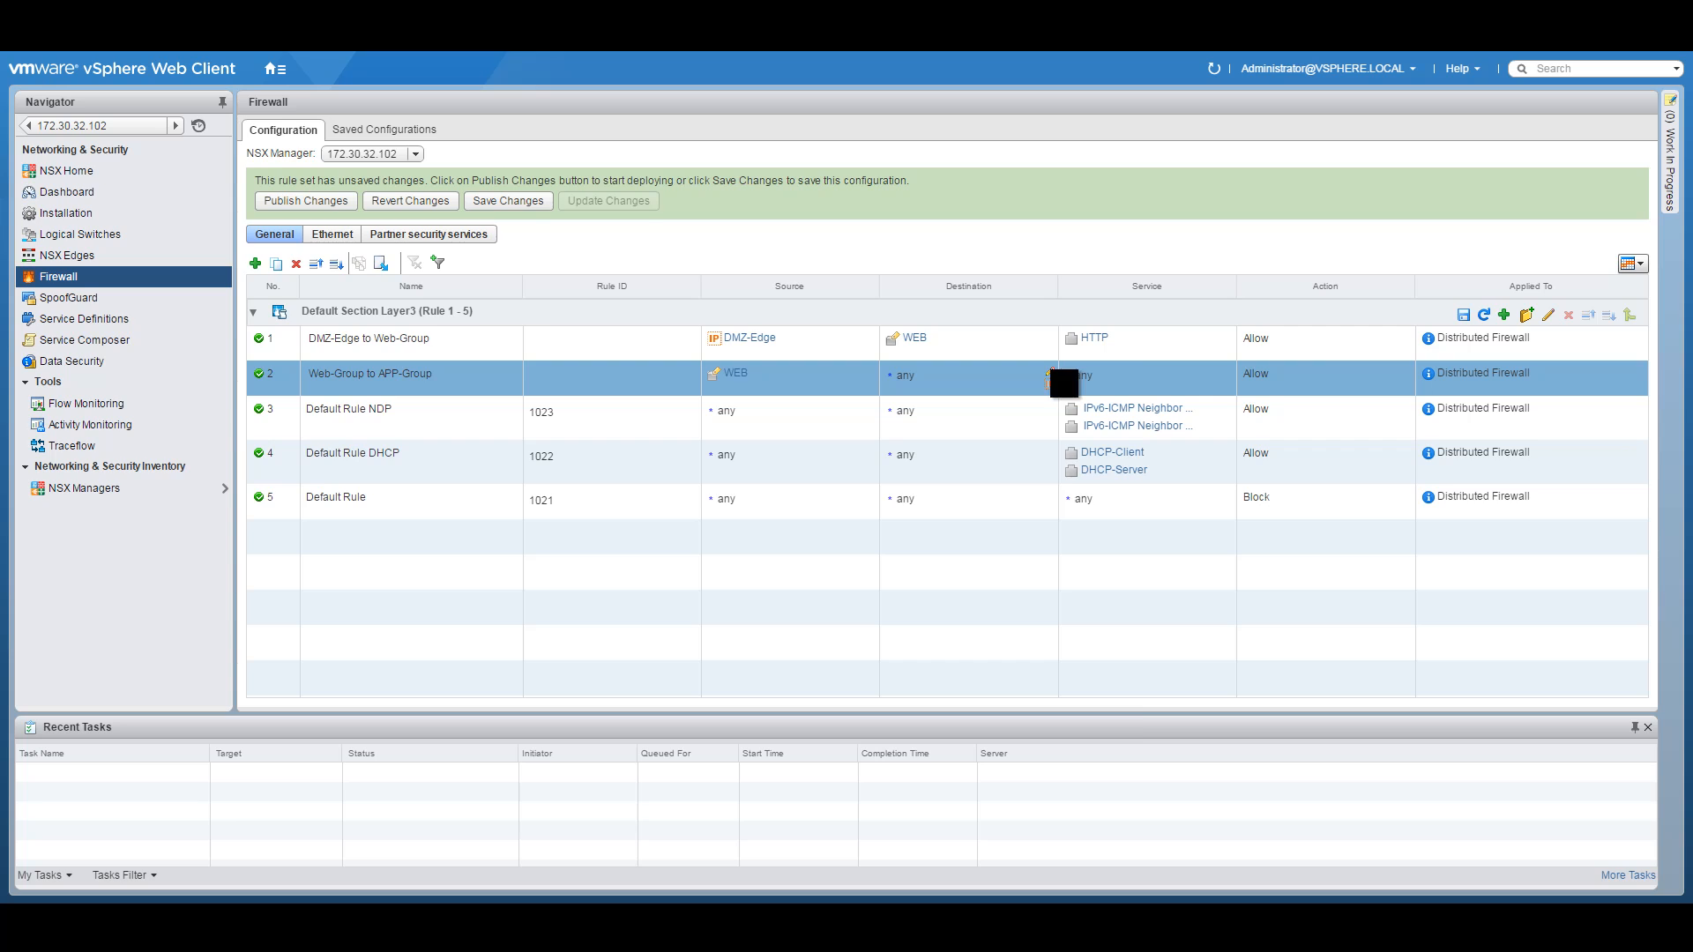
click(809, 353)
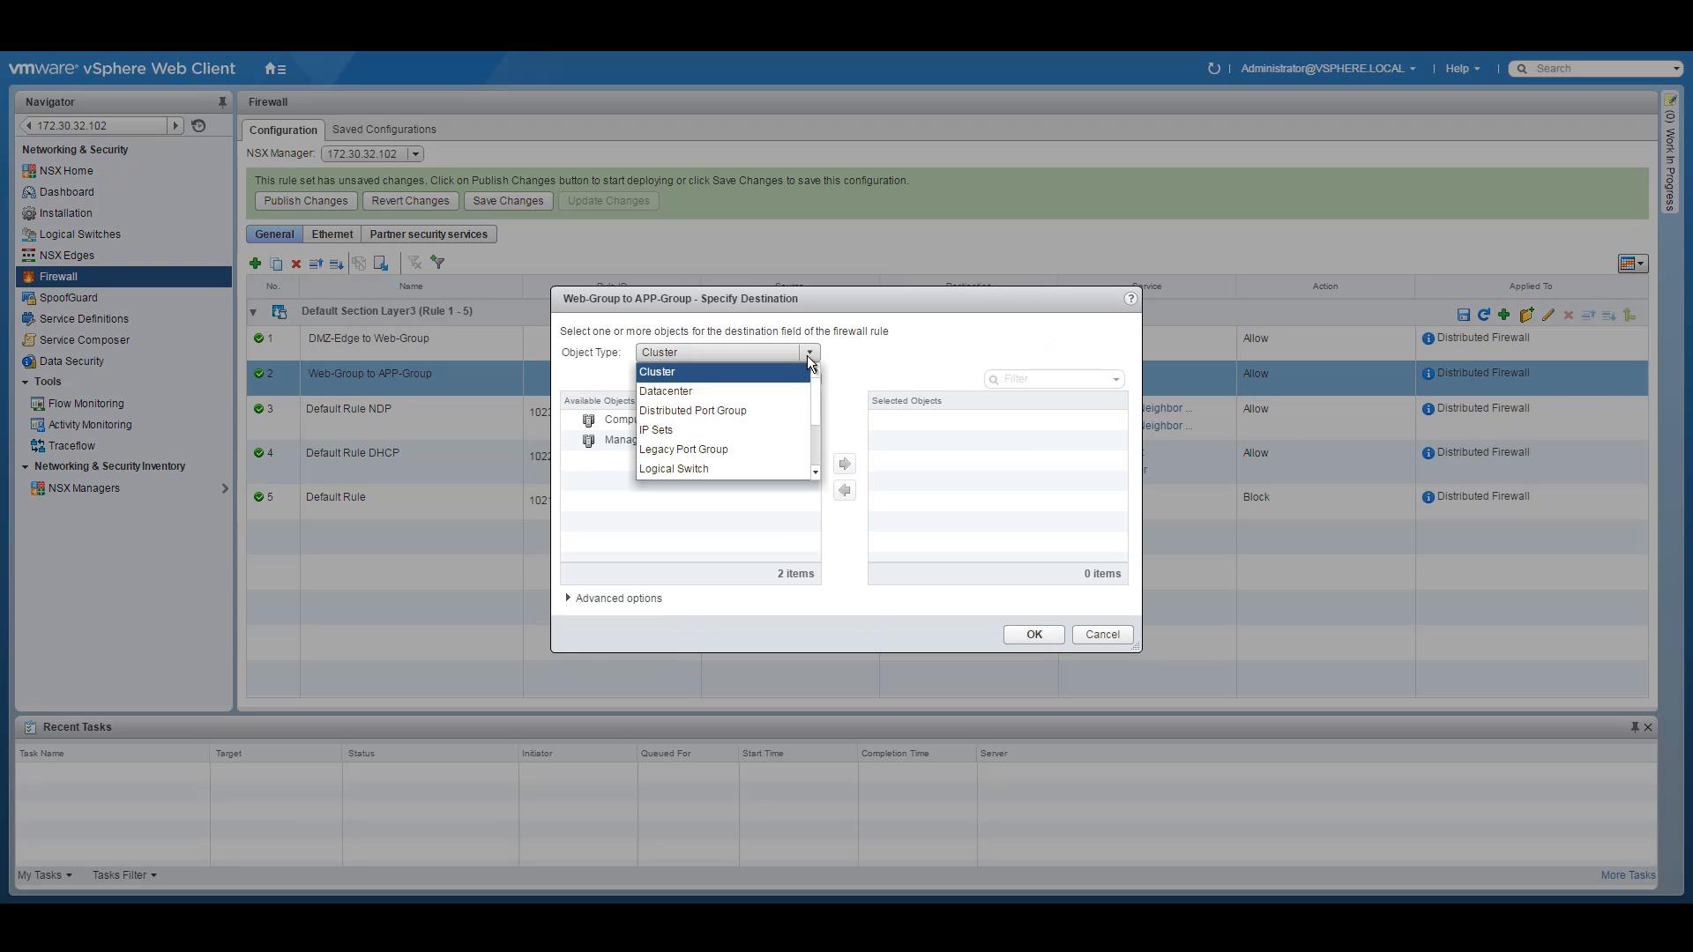
click(693, 430)
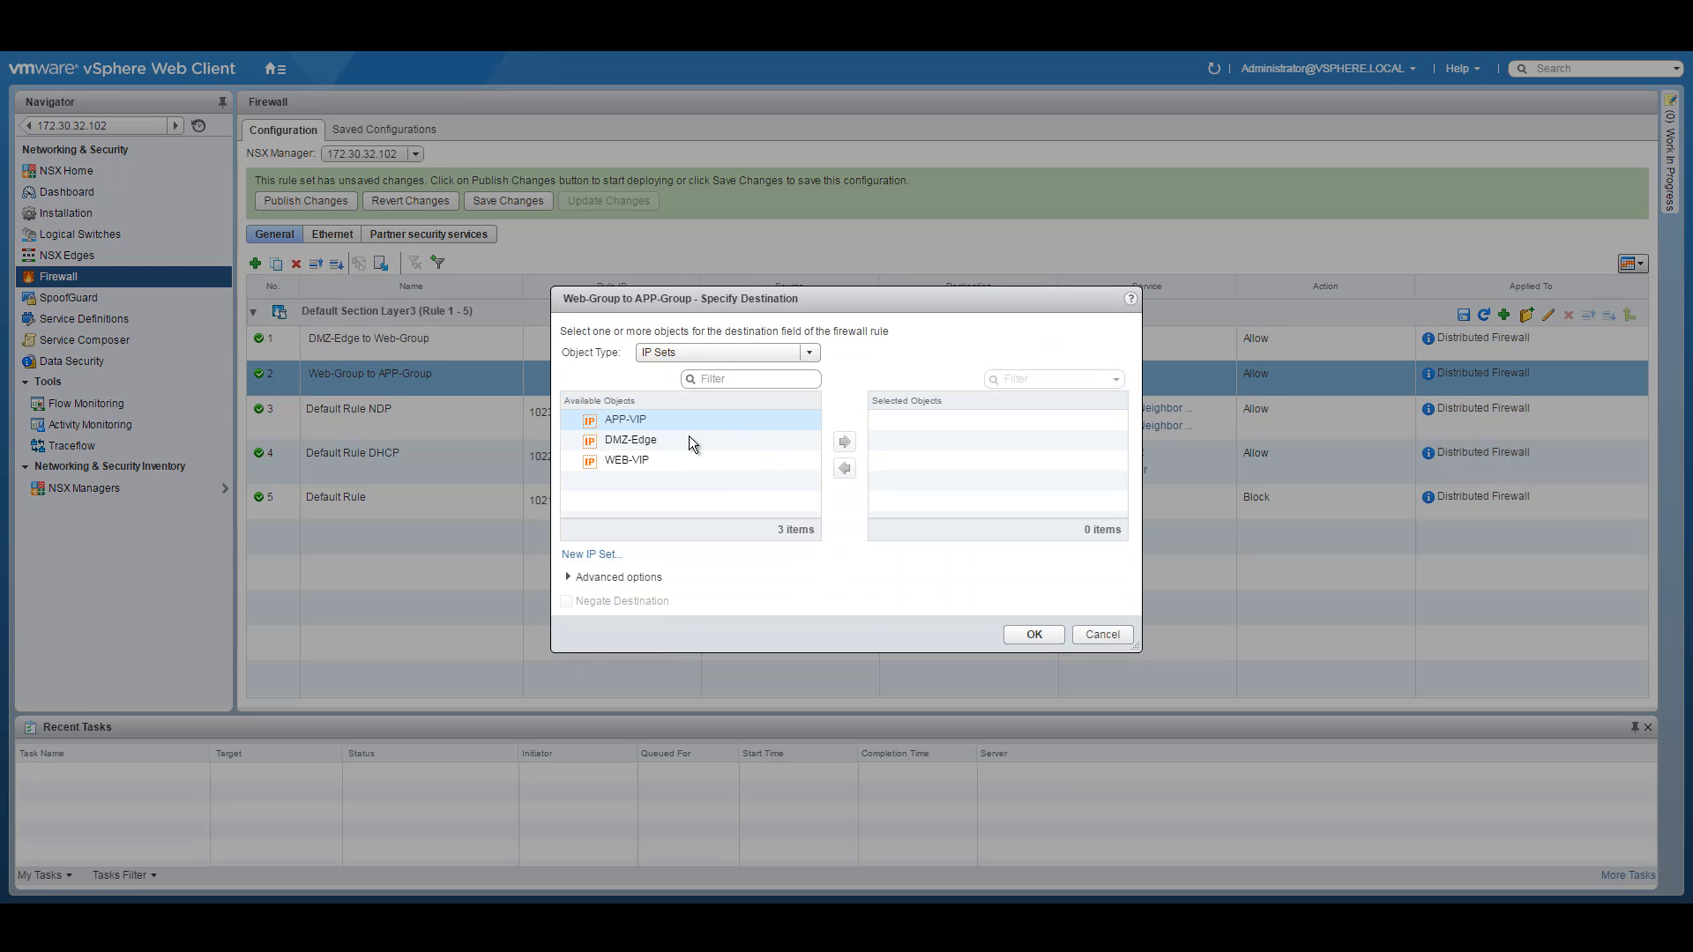
click(631, 423)
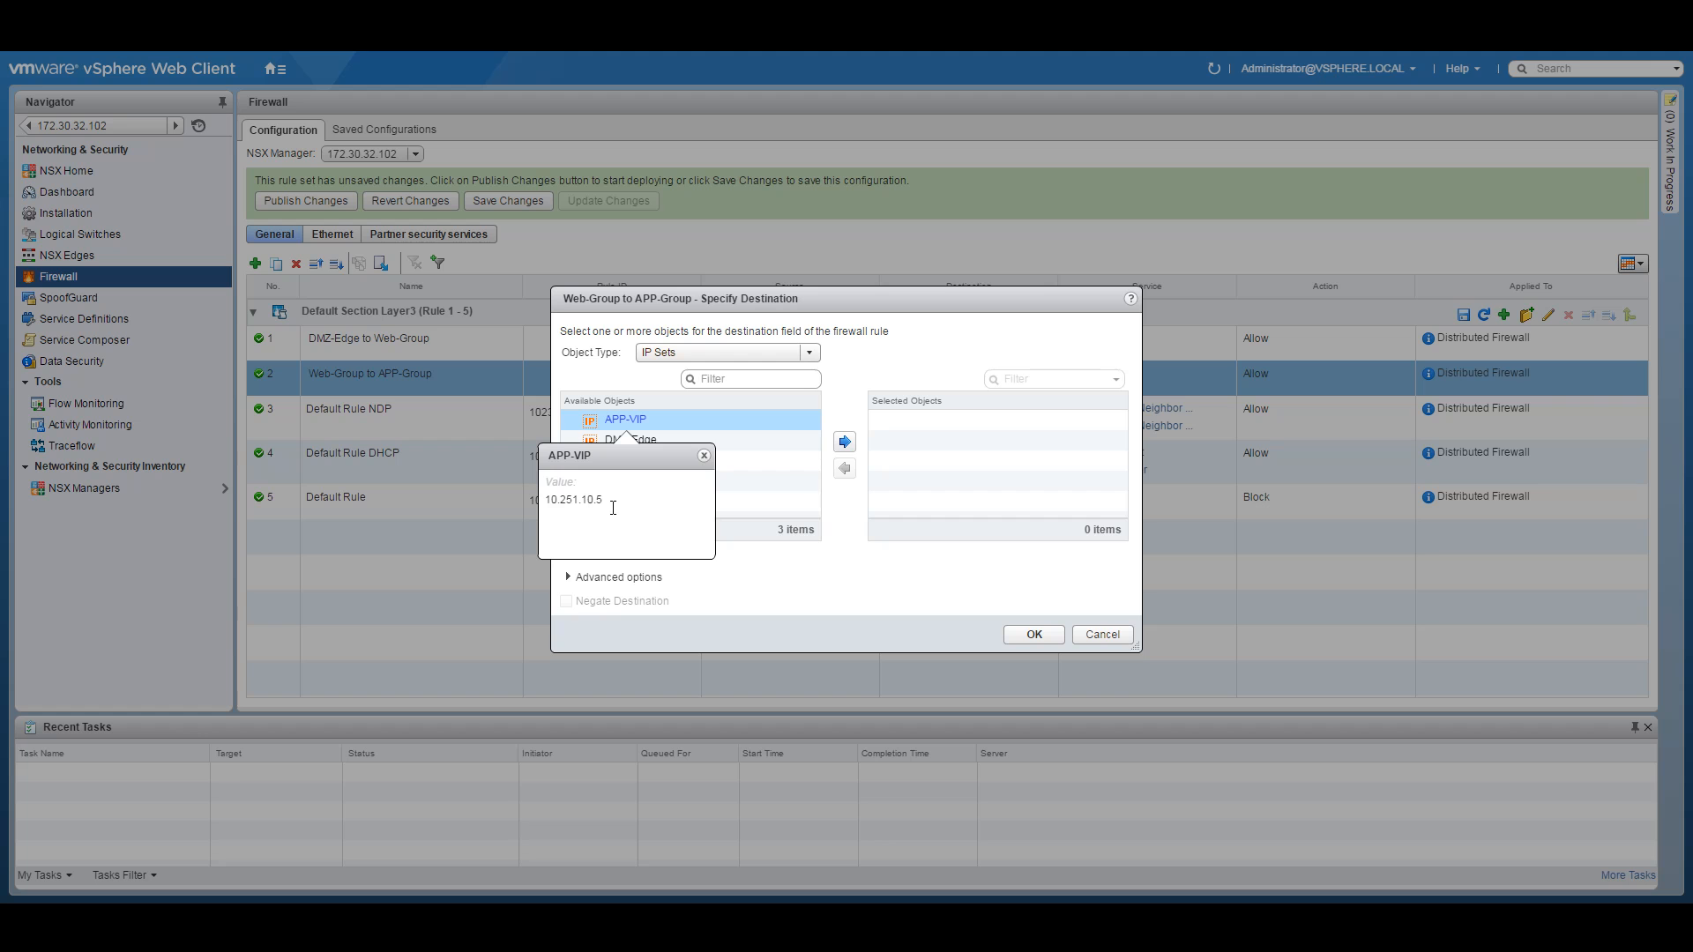
click(845, 442)
click(1033, 634)
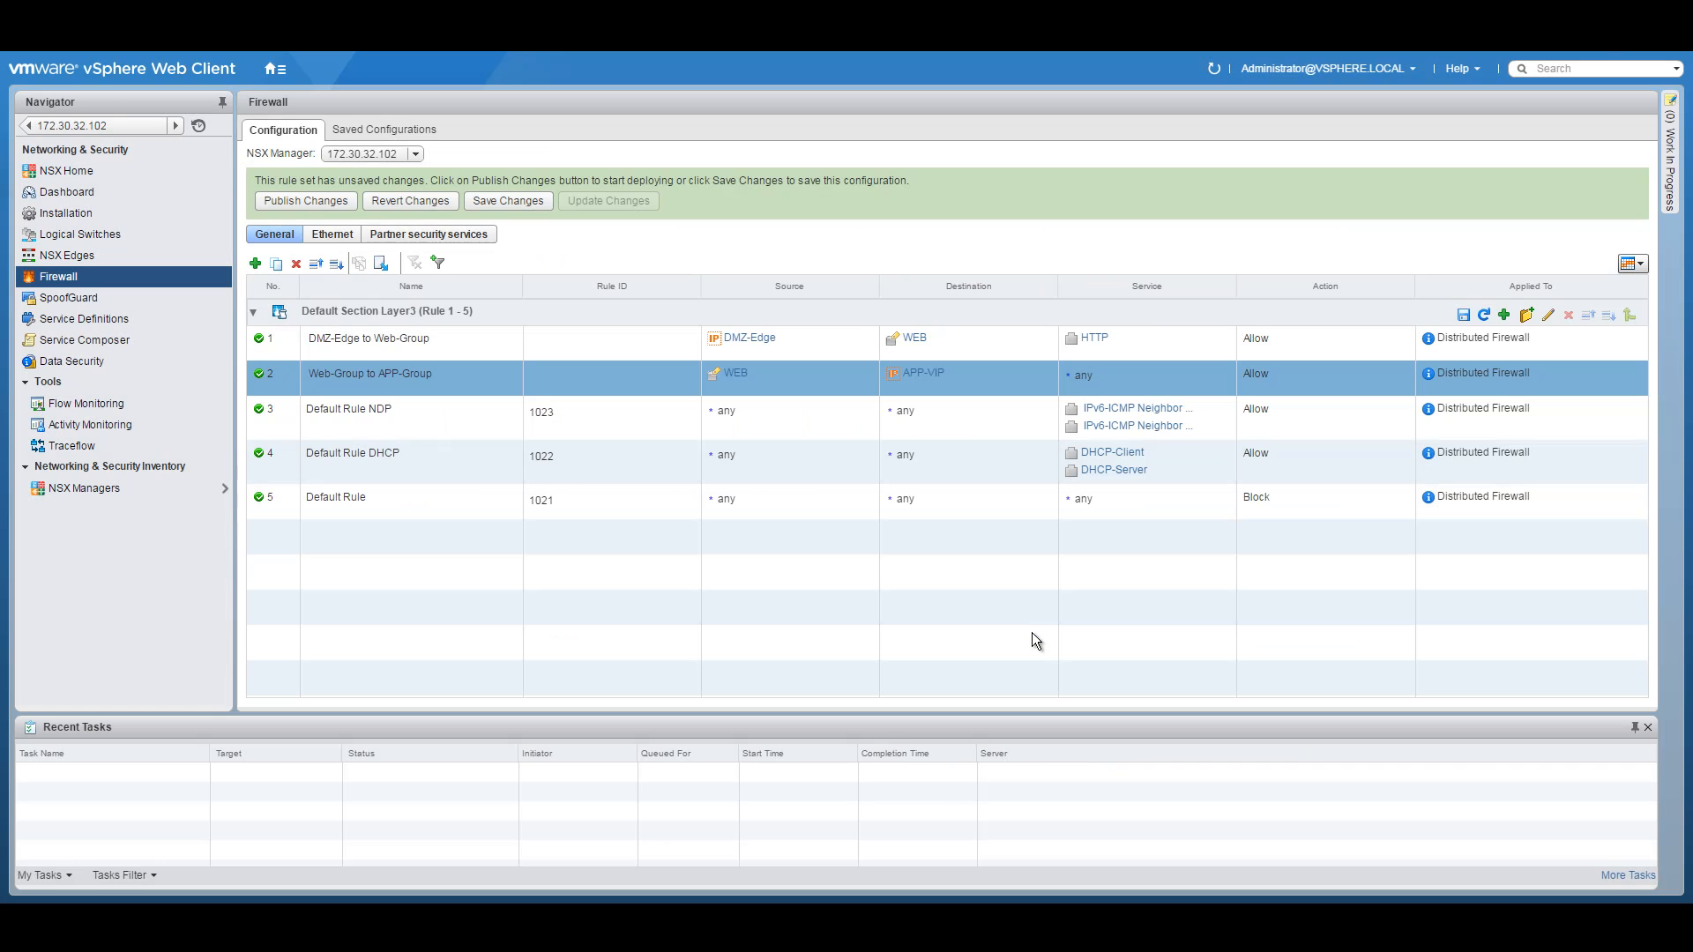
Set the service of the Web-Group to APP-Group rule to HTTP
click(1229, 375)
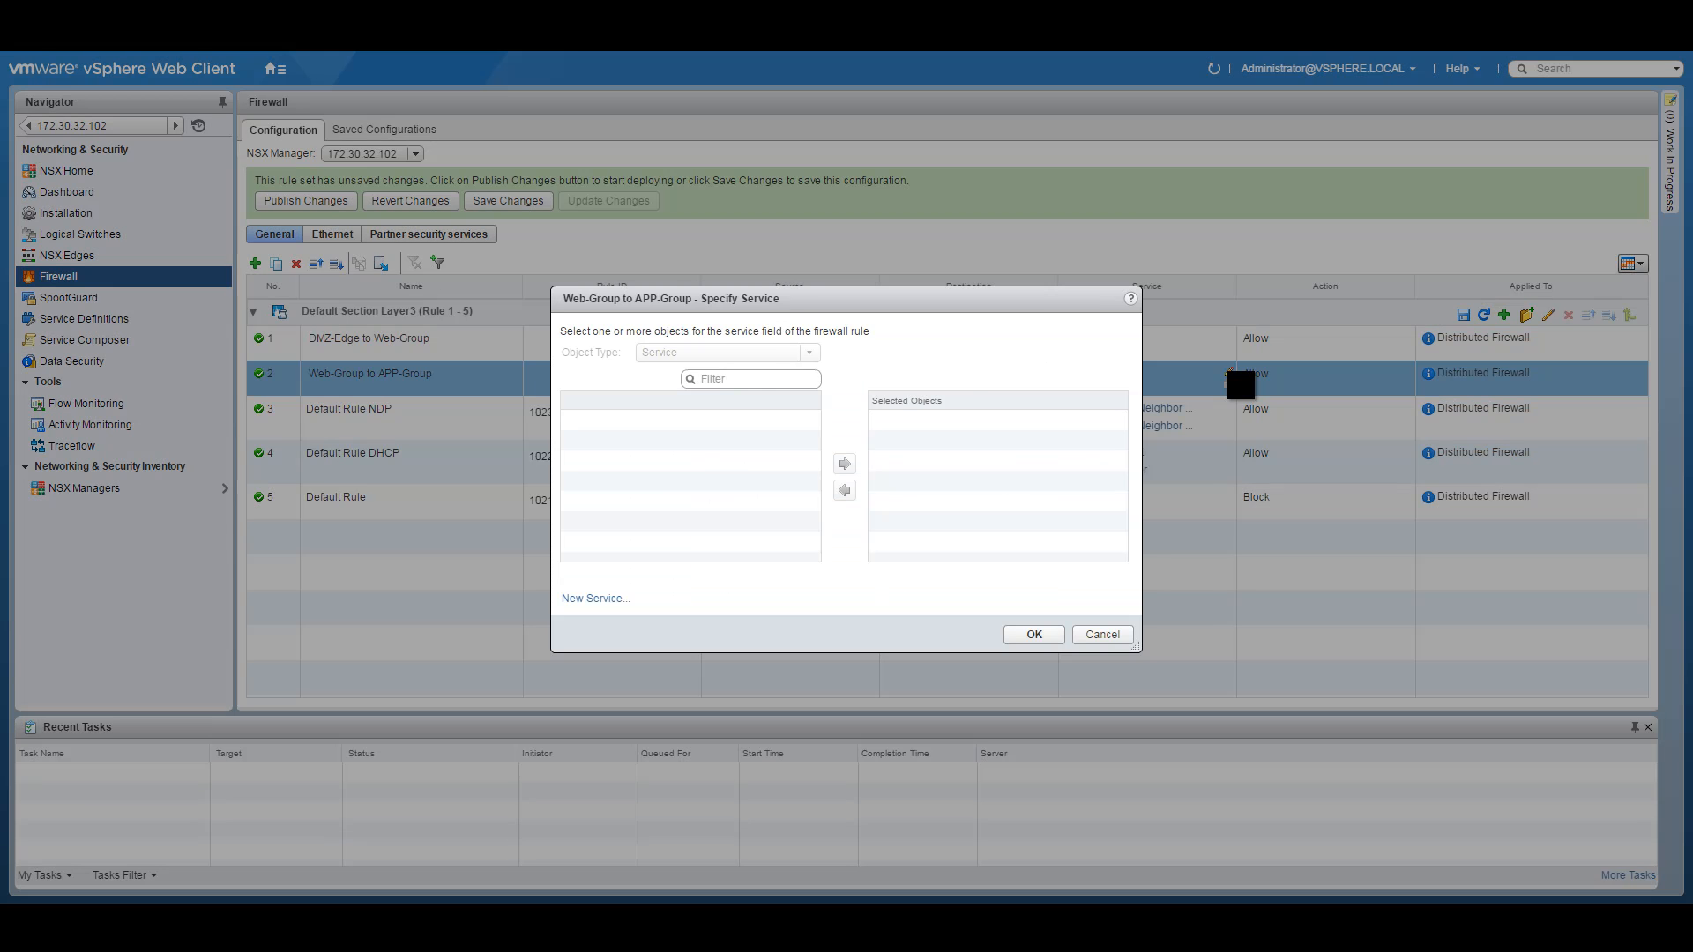
click(752, 379)
text(http)
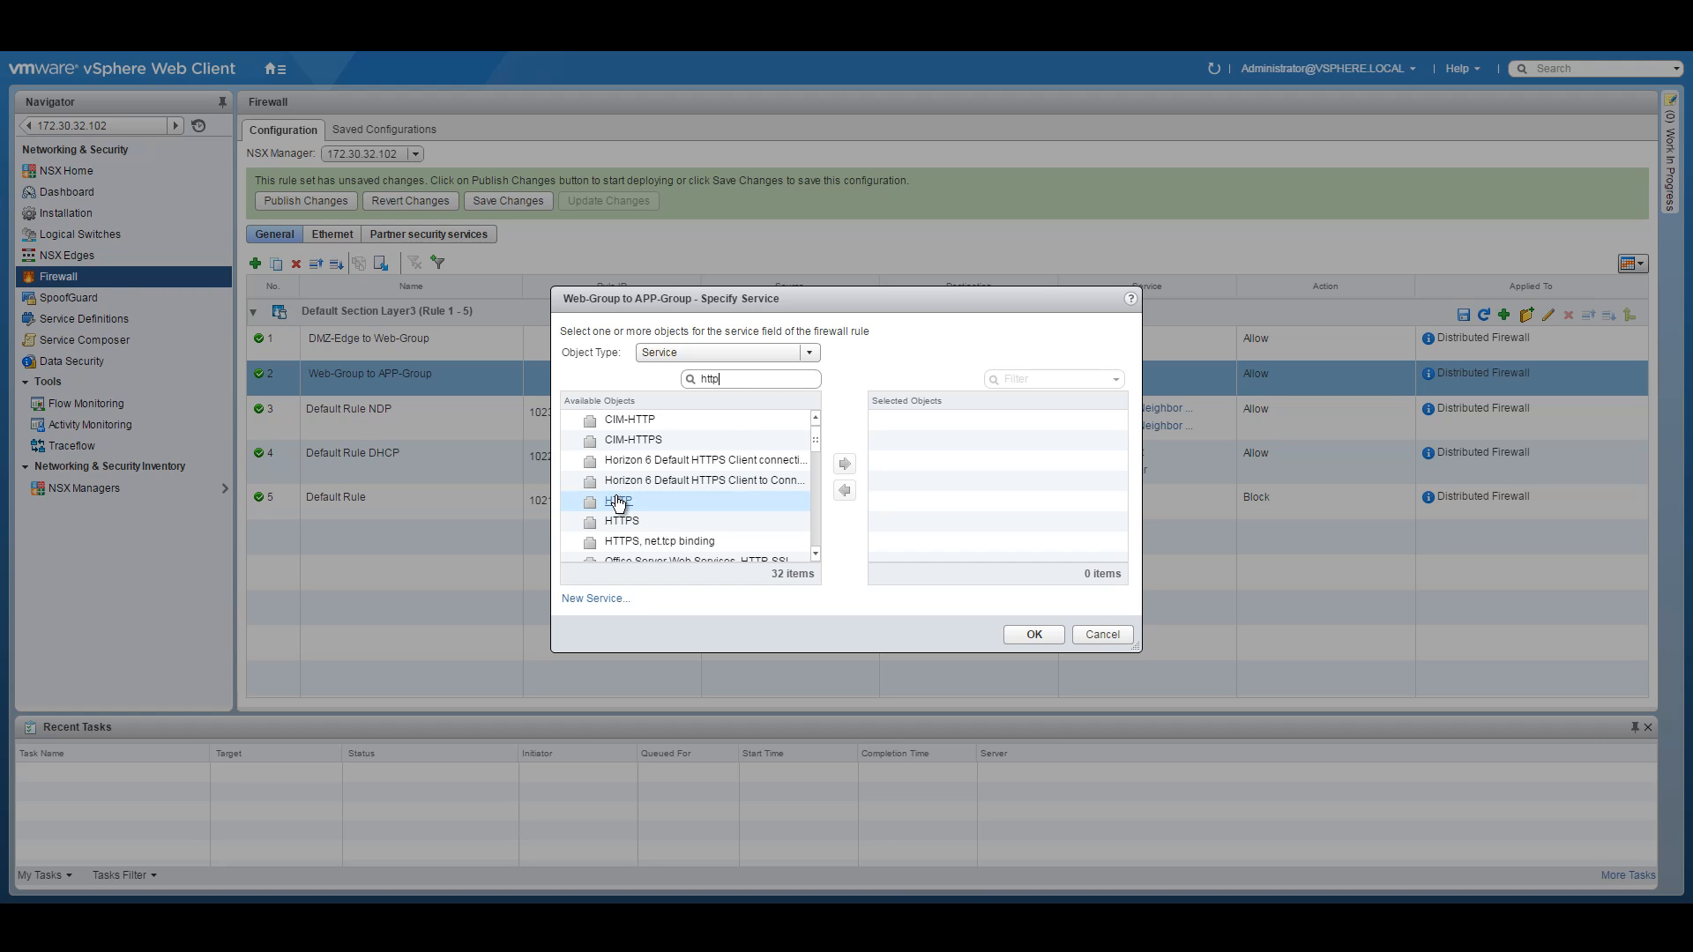
click(619, 502)
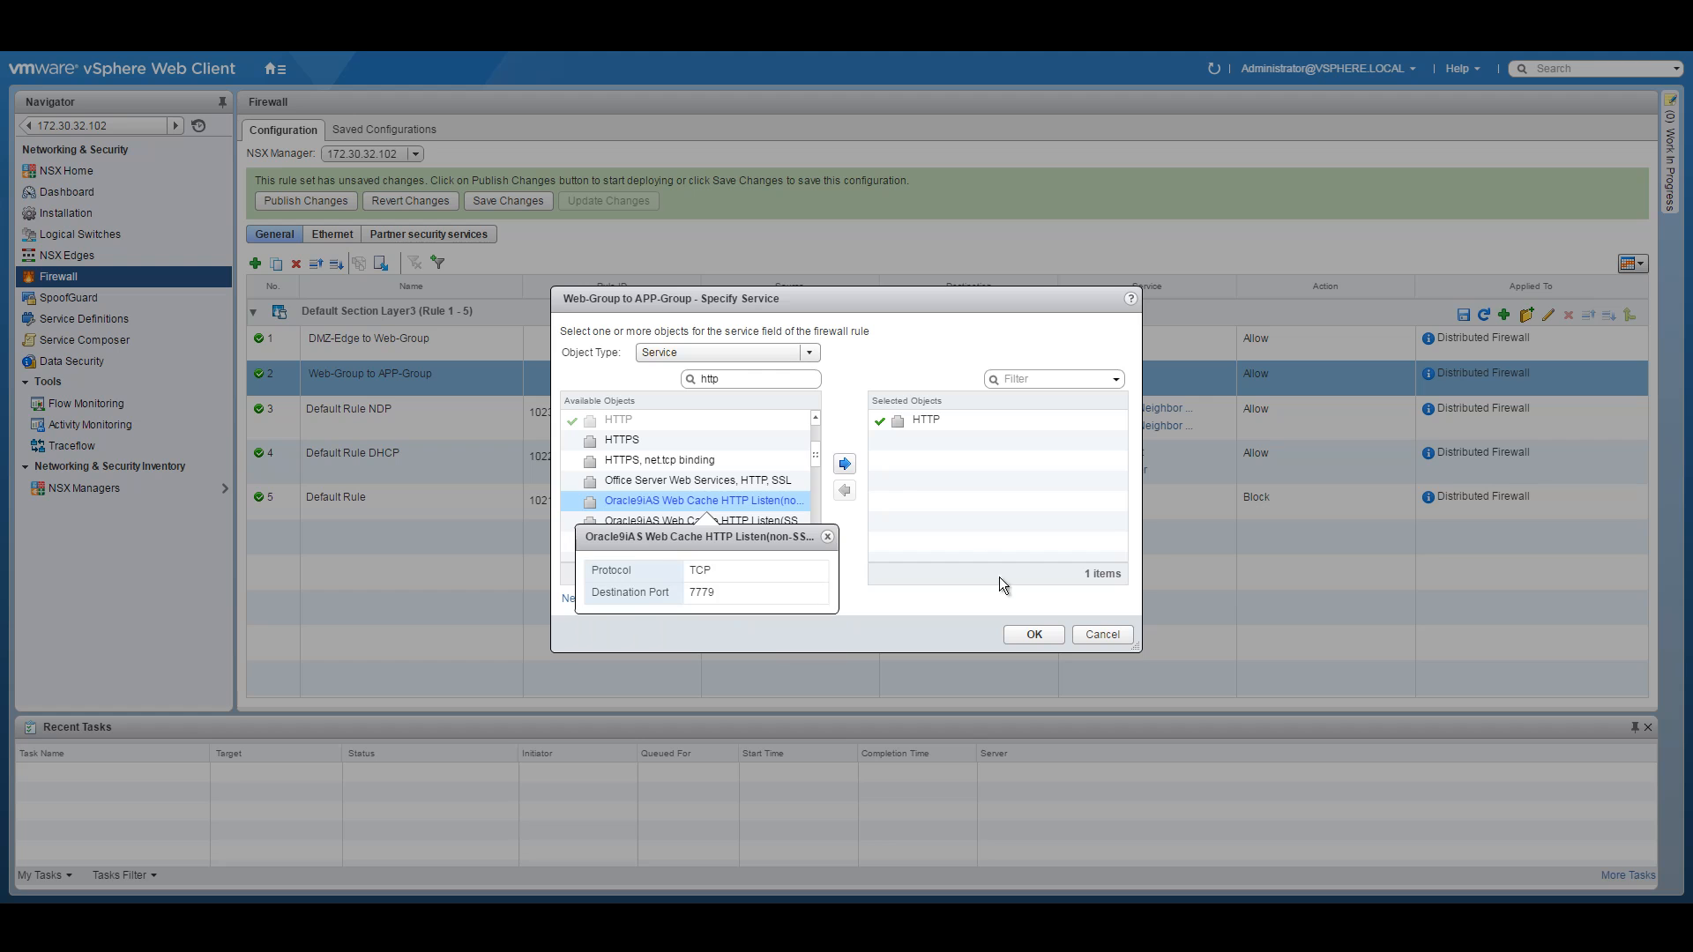
click(1036, 635)
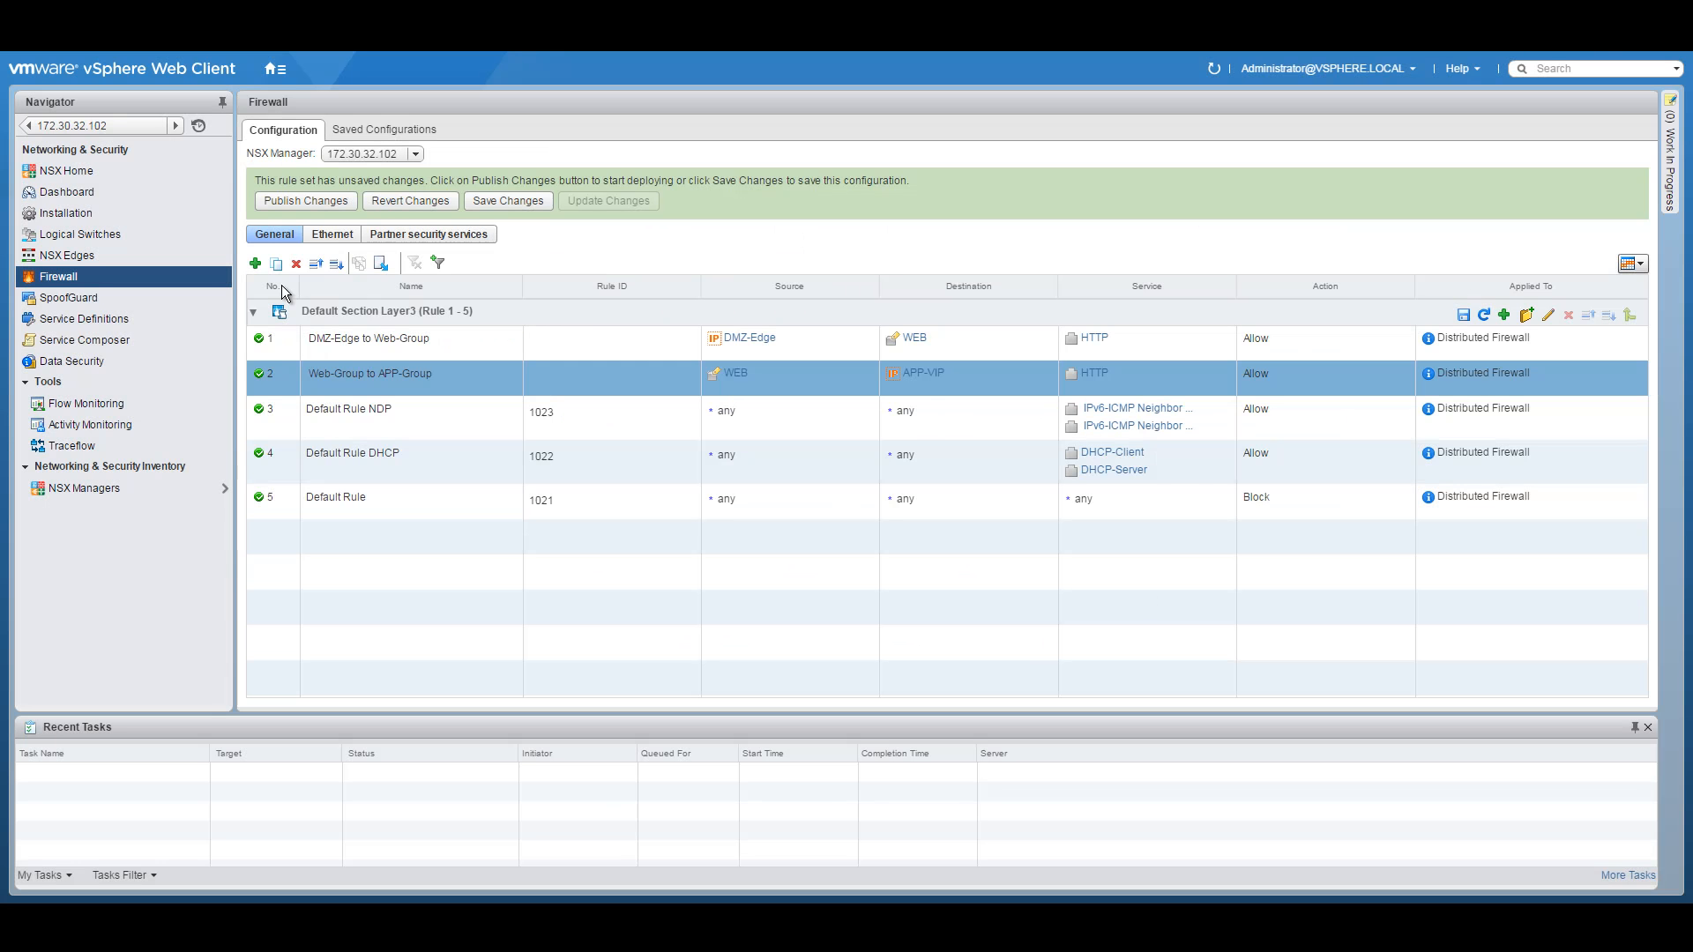
Add a firewall rule below Web-Group to APP-Group and name it "APP-VIP to APP-group"
click(255, 264)
click(518, 410)
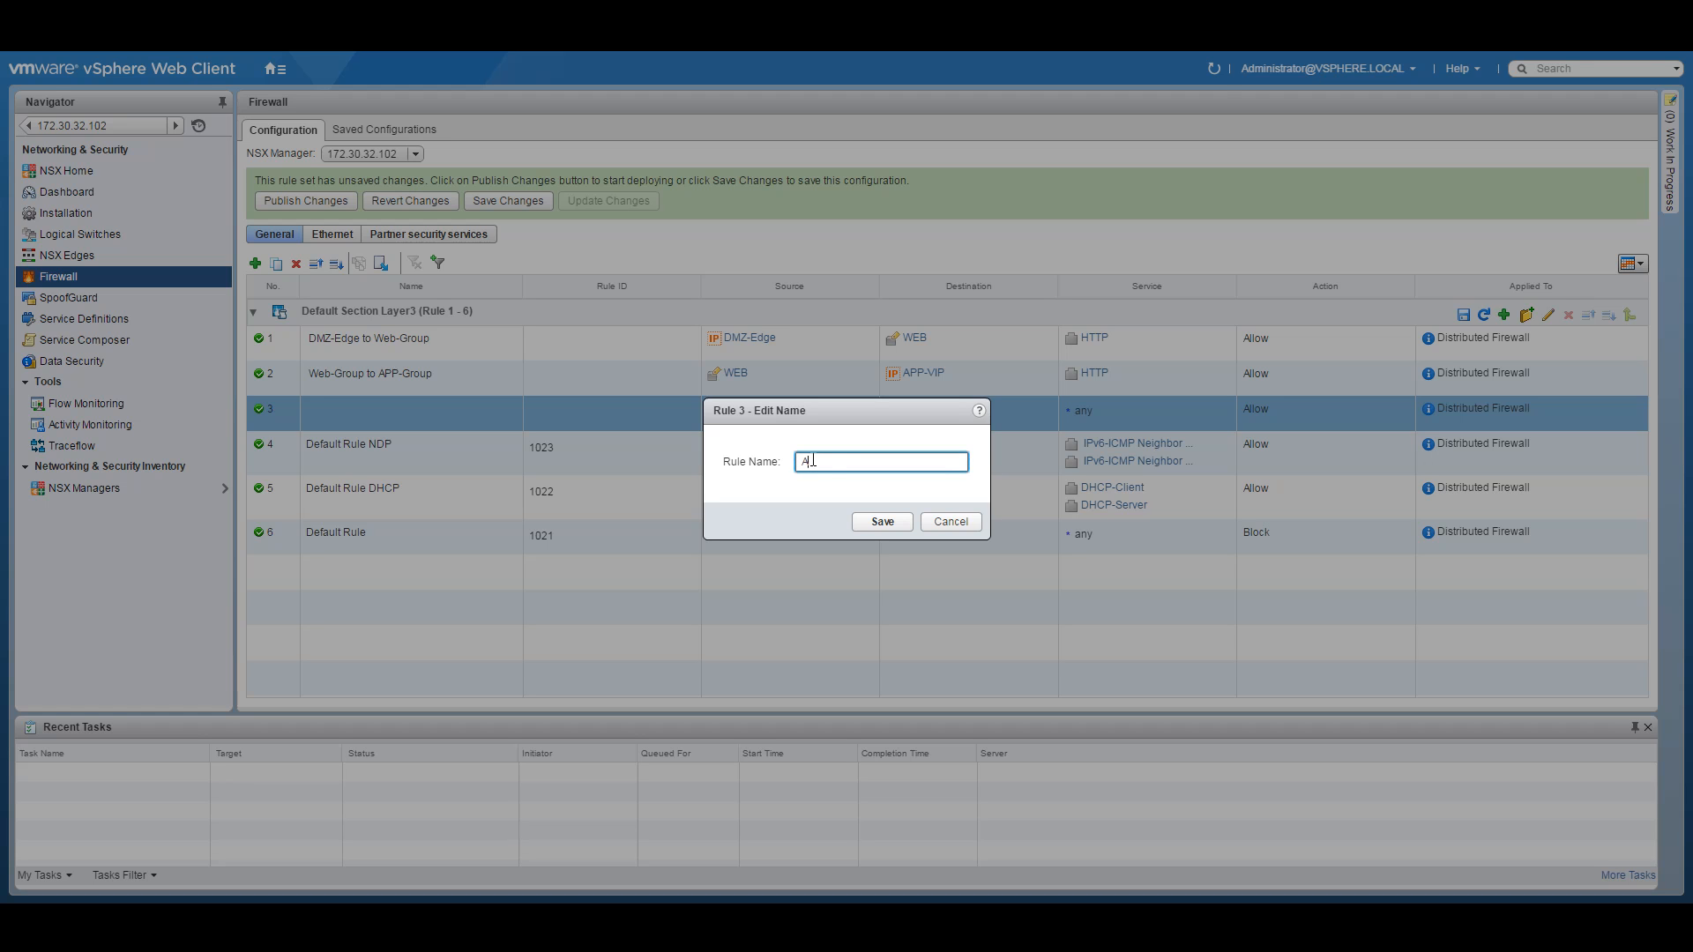
text(APP-VIP to APP-group)
click(886, 520)
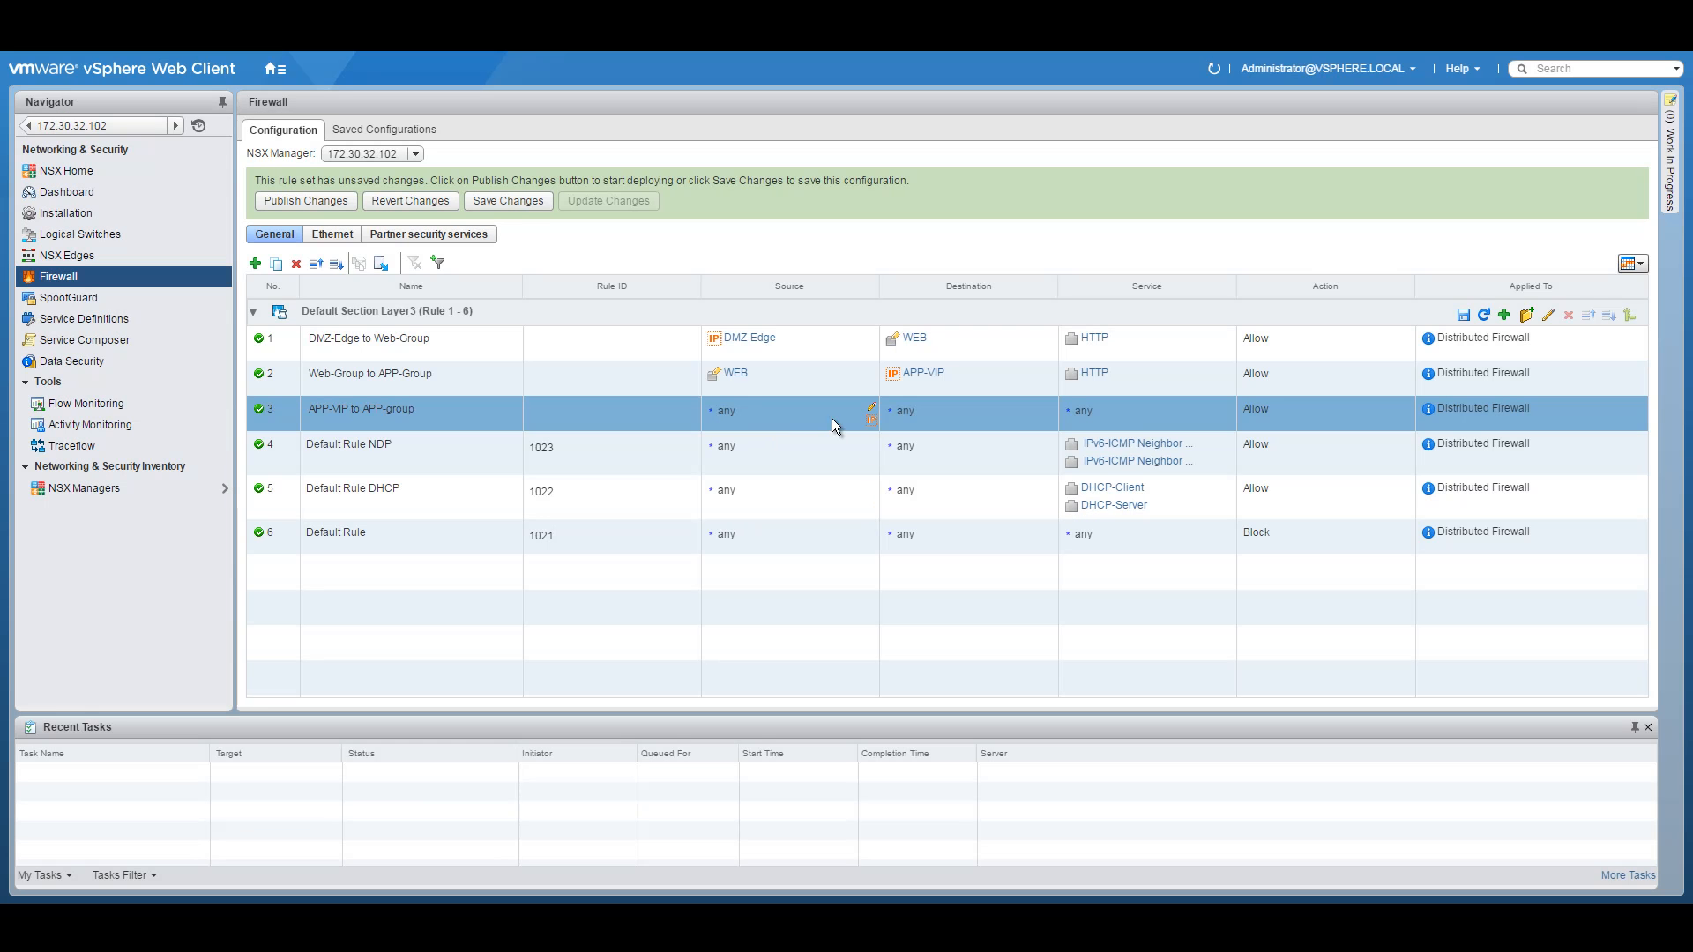
Set the source of the APP-VIP to APP-group rule to the APP-VIP IP set
click(873, 411)
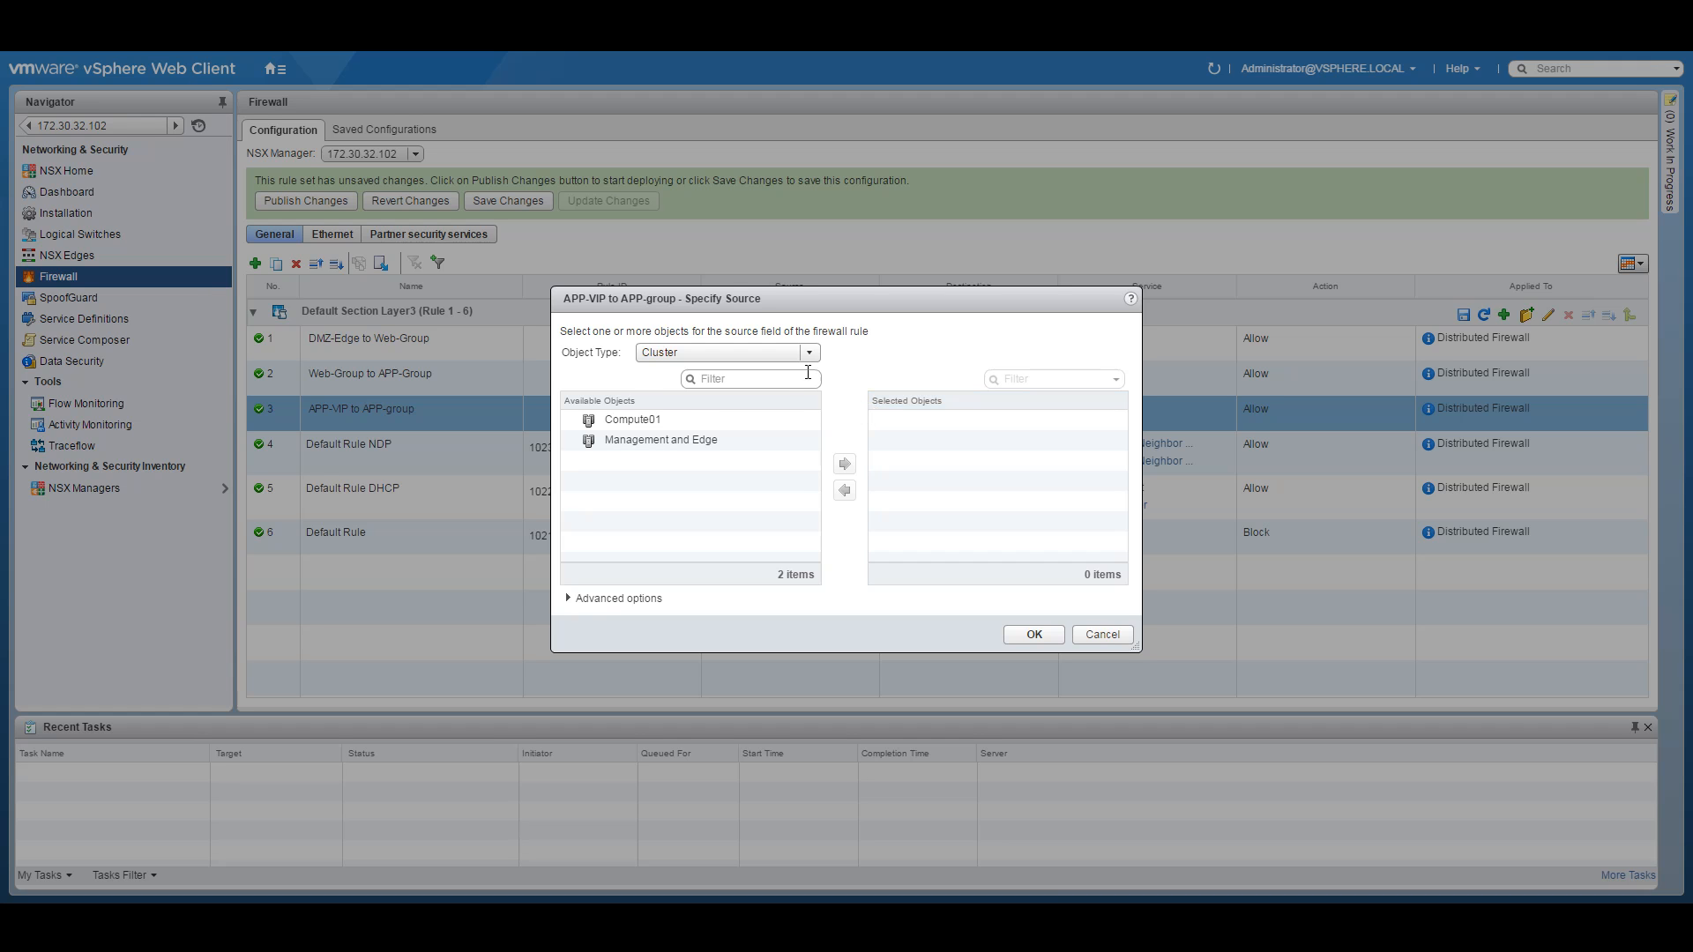
click(809, 353)
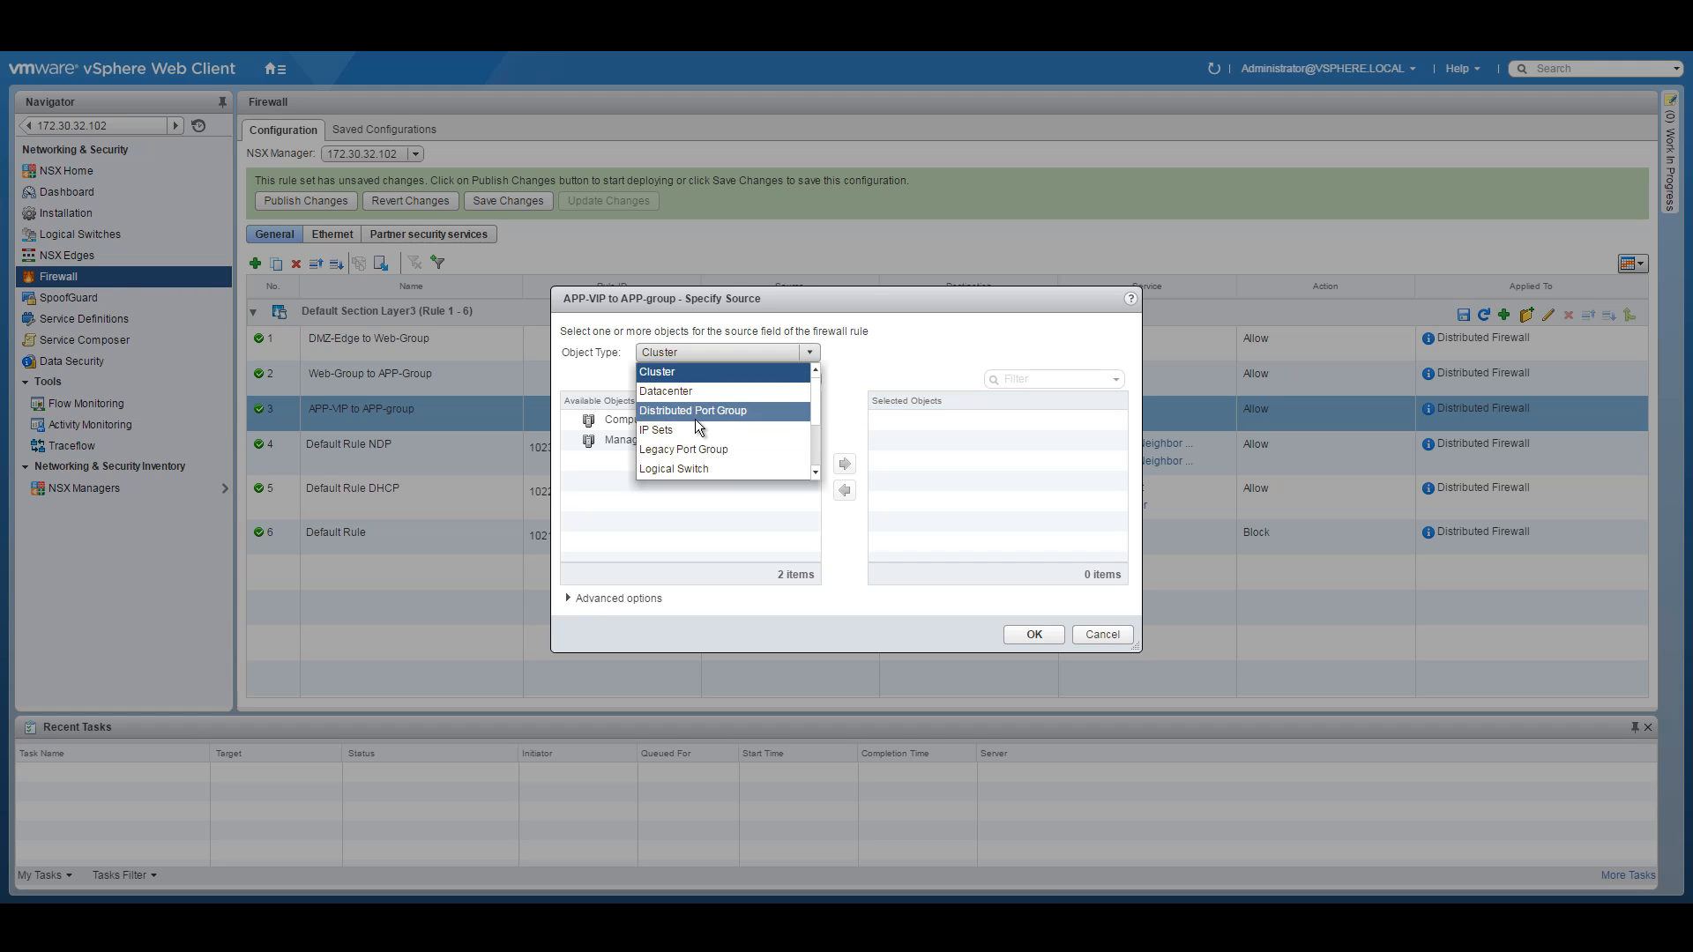
click(776, 411)
click(800, 353)
click(733, 393)
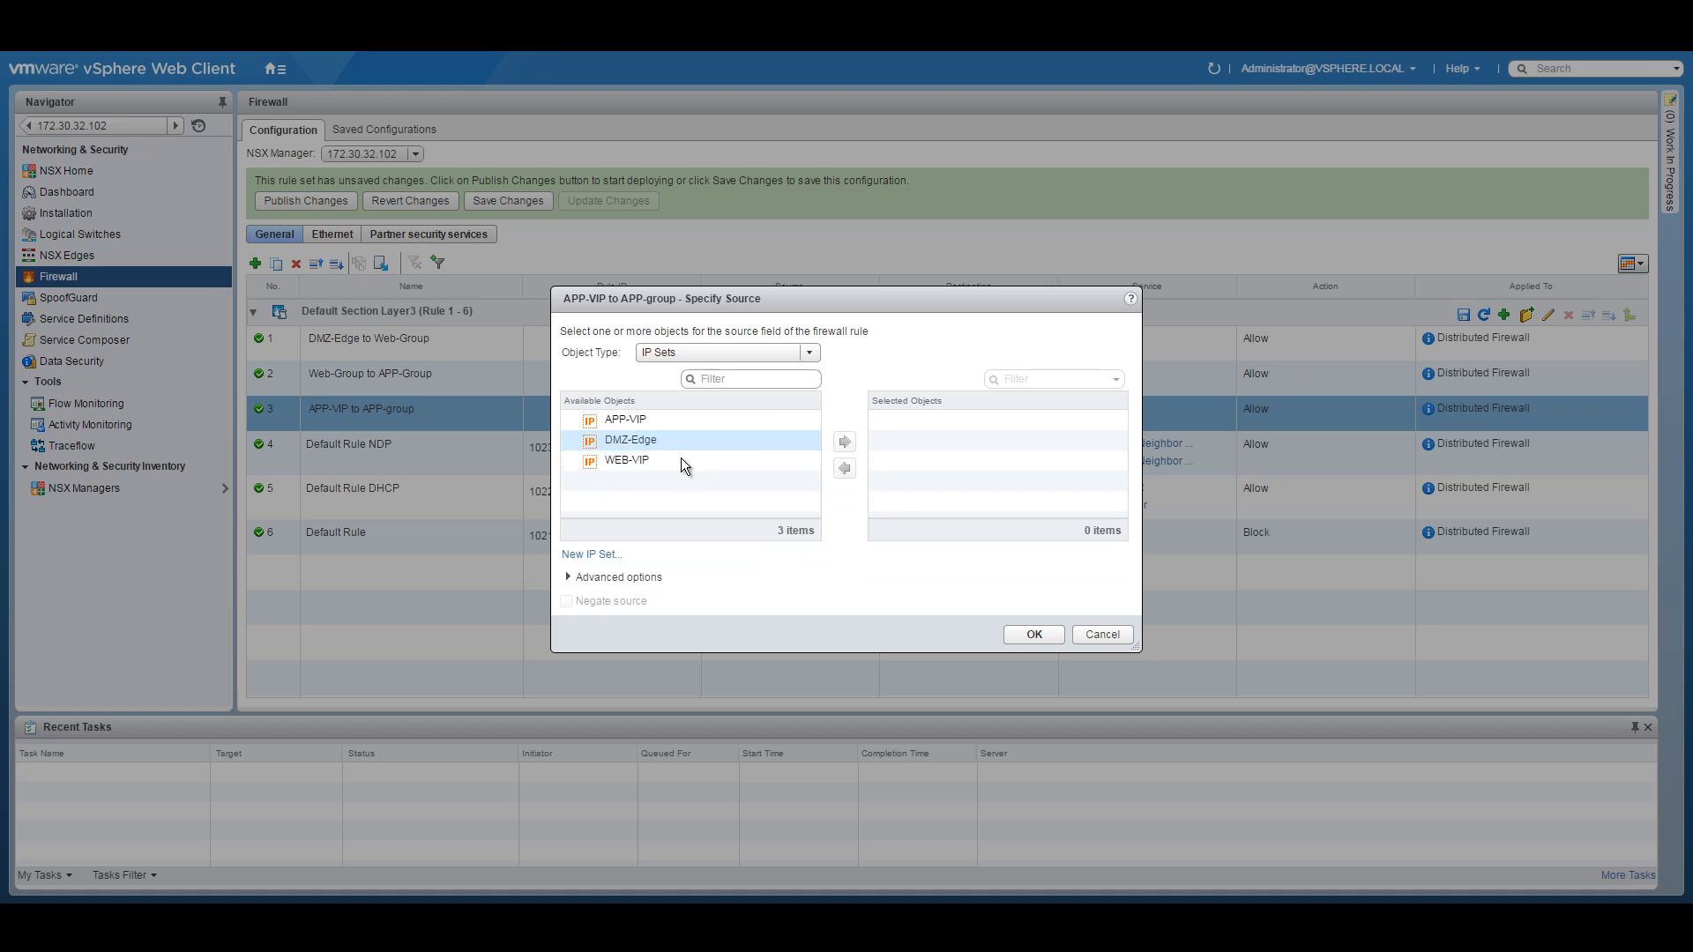
click(631, 421)
double_click(631, 421)
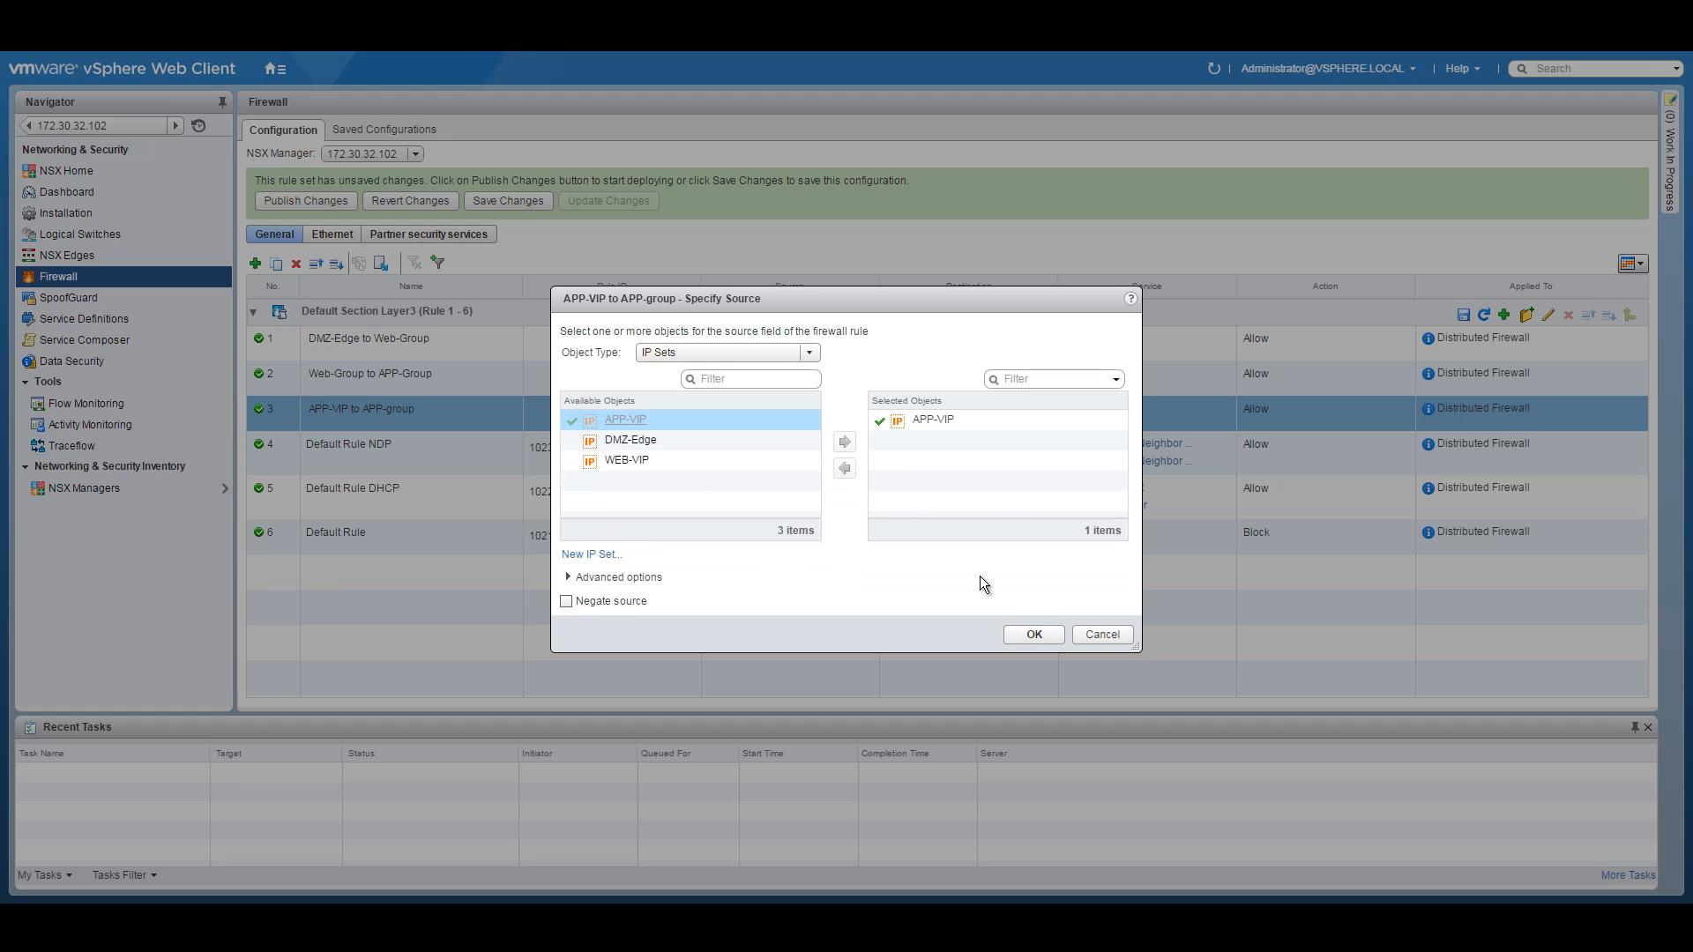
click(1027, 633)
Start a new security group named "APP" for the destination of the APP-VIP to APP-group rule
click(1054, 414)
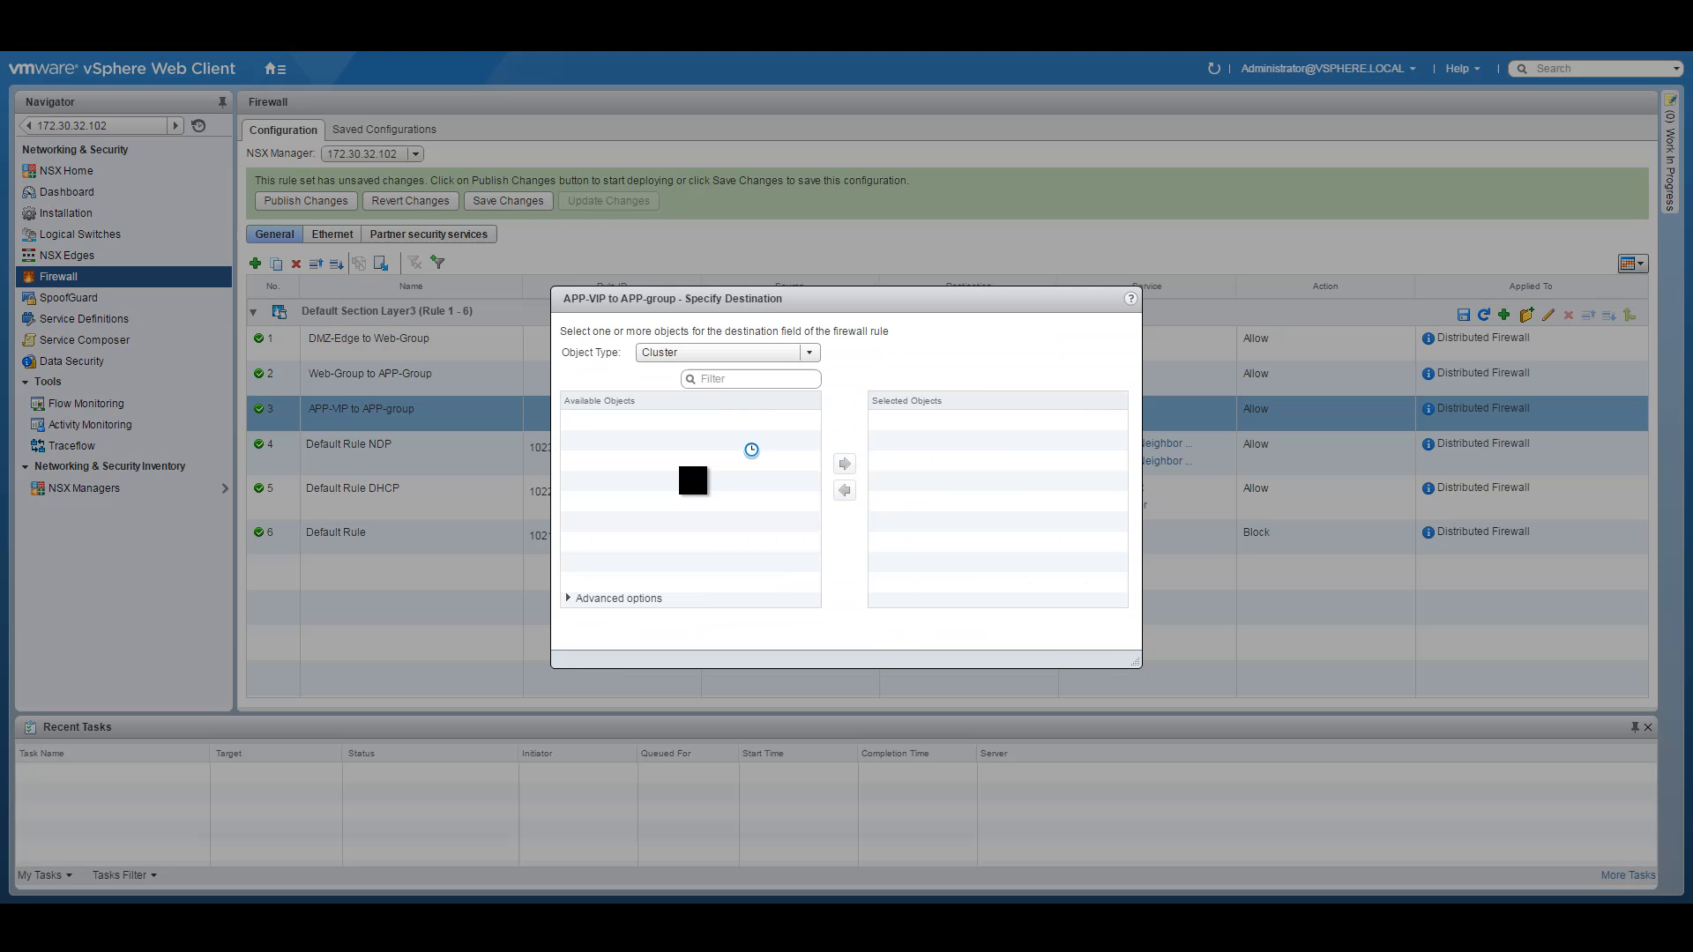
click(806, 351)
scroll(818, 415, down, 3)
click(686, 411)
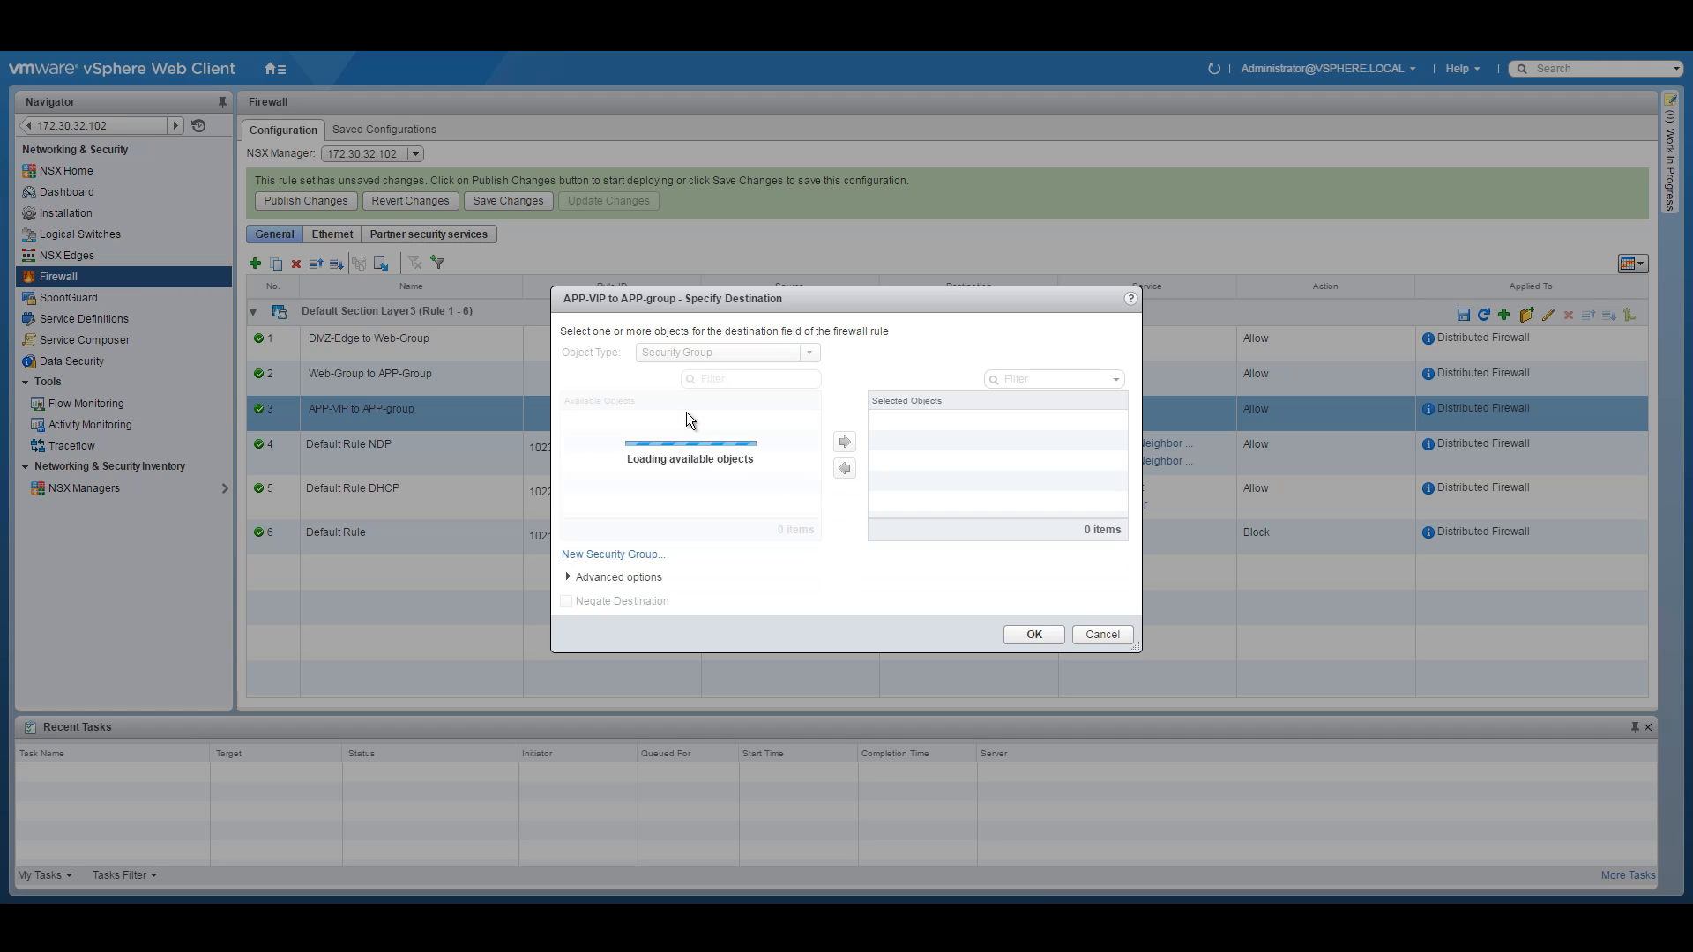
click(609, 556)
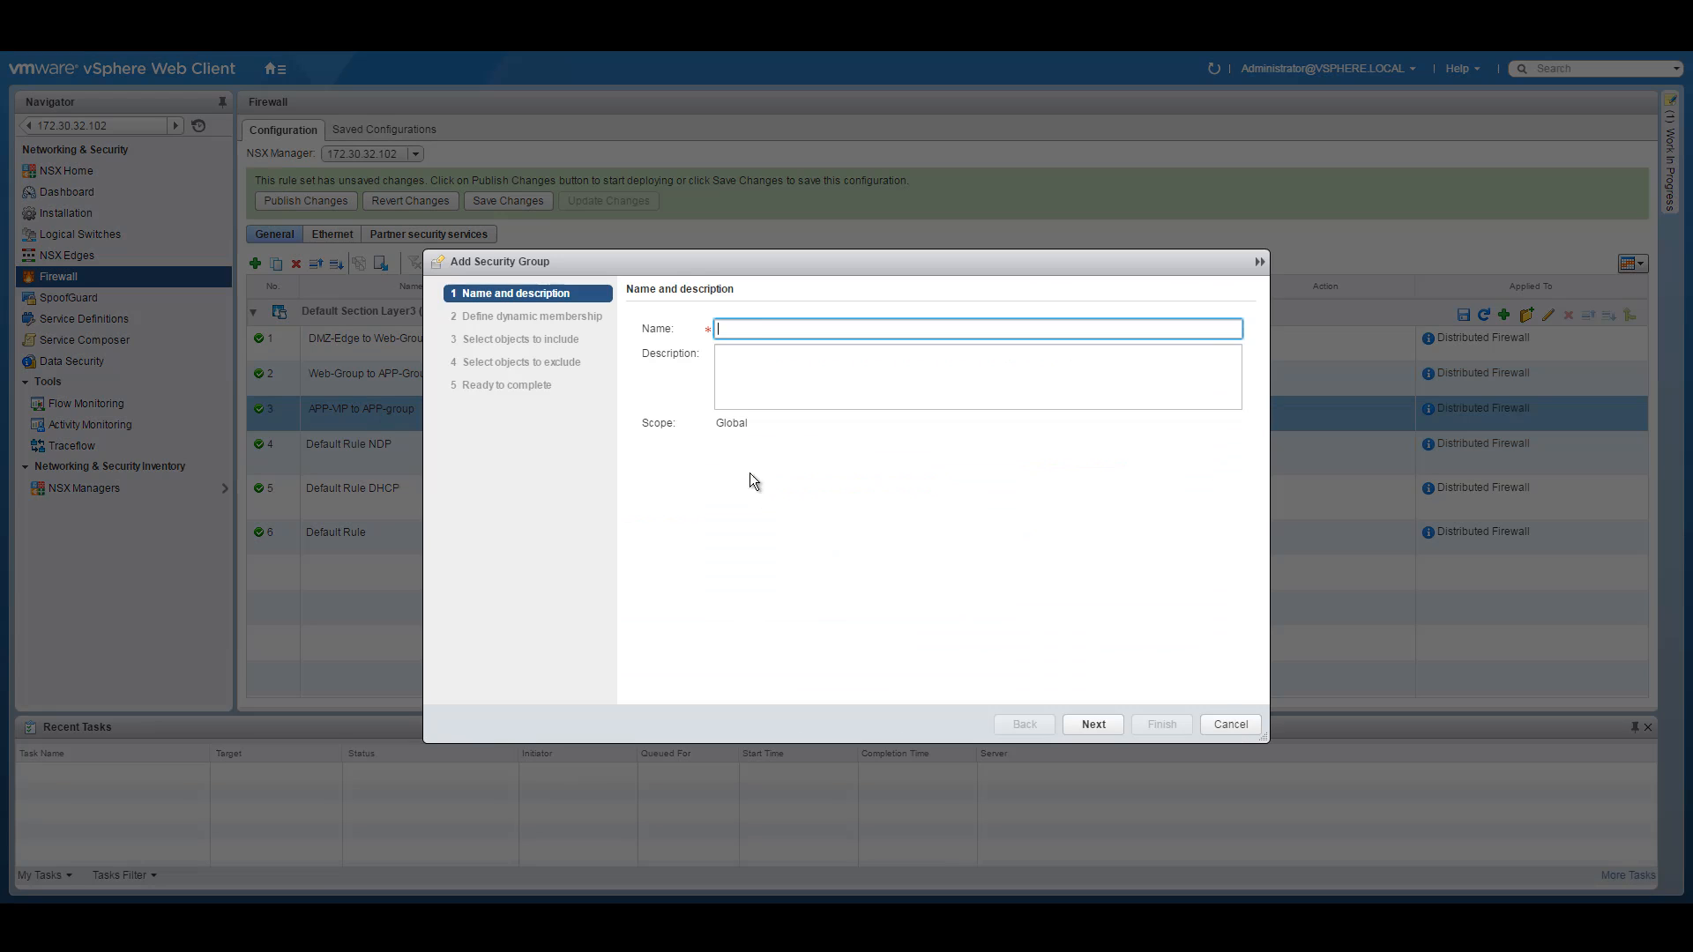
text(APP)
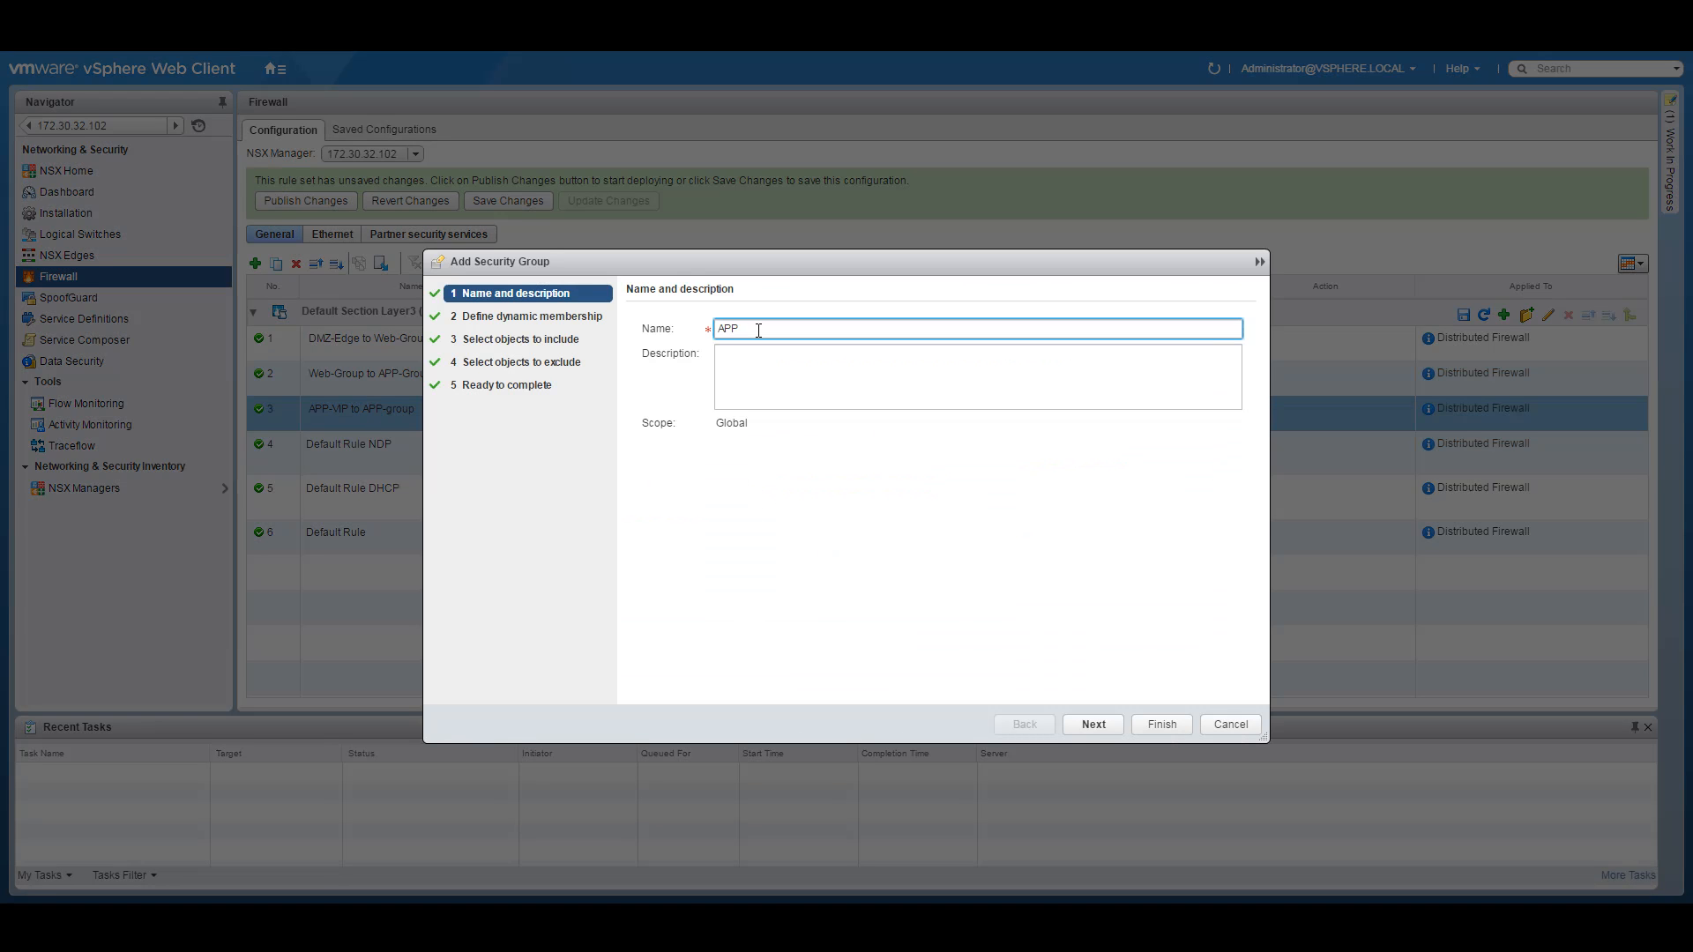
click(1091, 723)
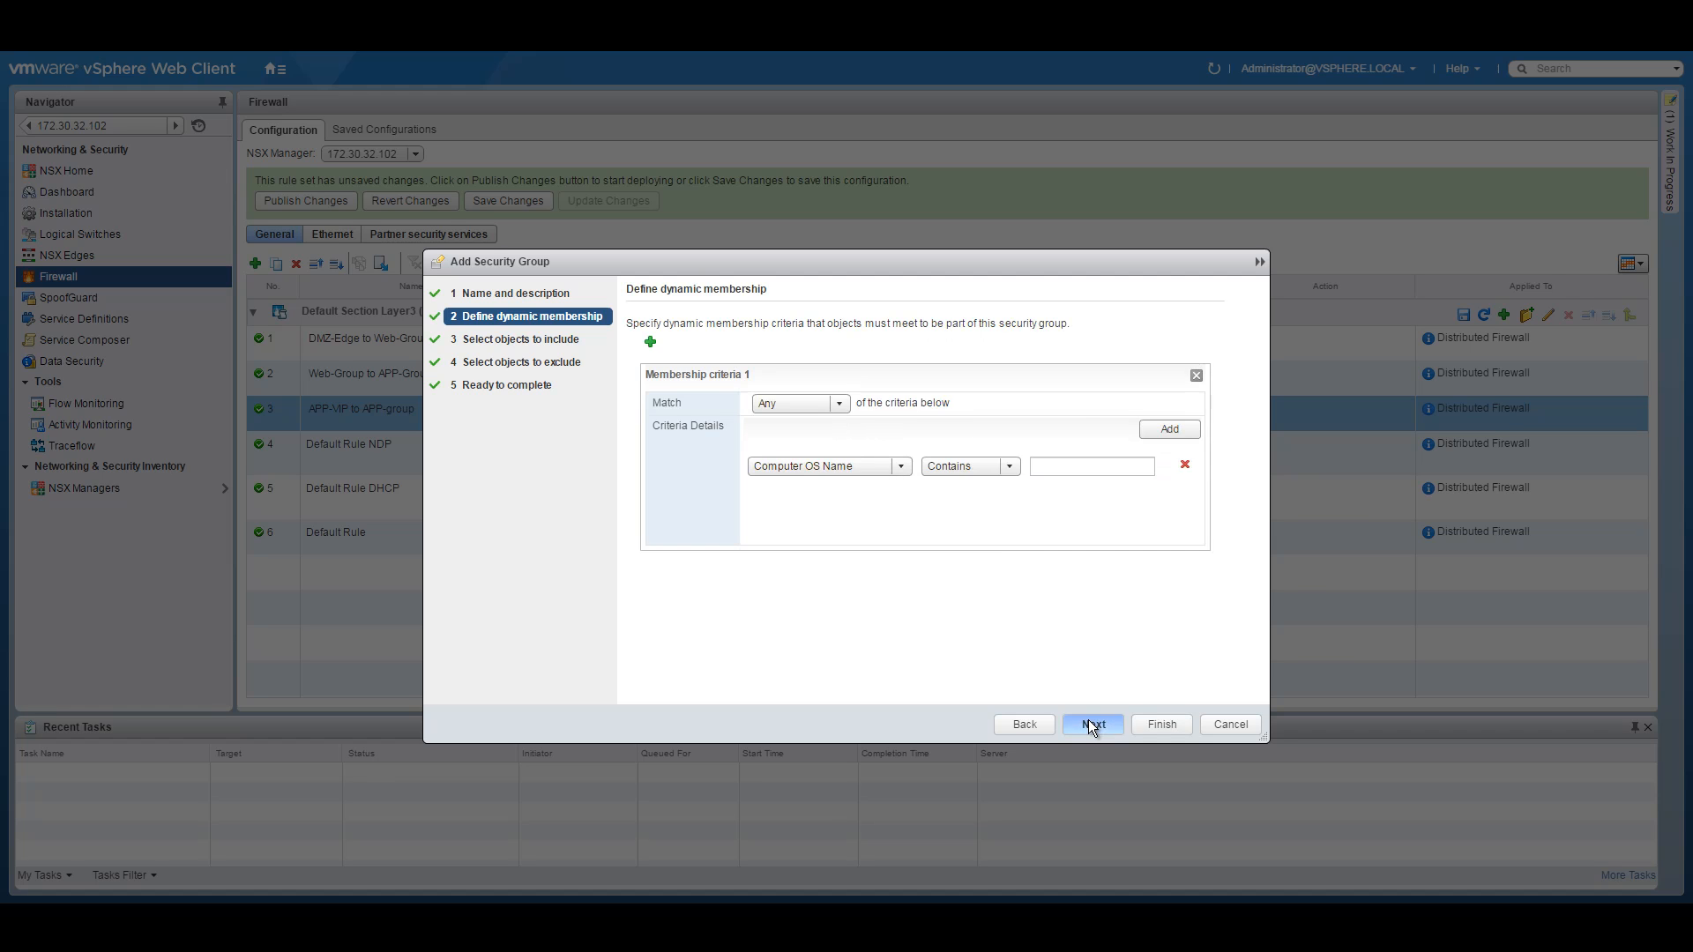
Include the virtual machines App01 and App02 in the APP security group and apply the group as the rule's destination
click(1092, 724)
click(876, 350)
scroll(793, 431, down, 2)
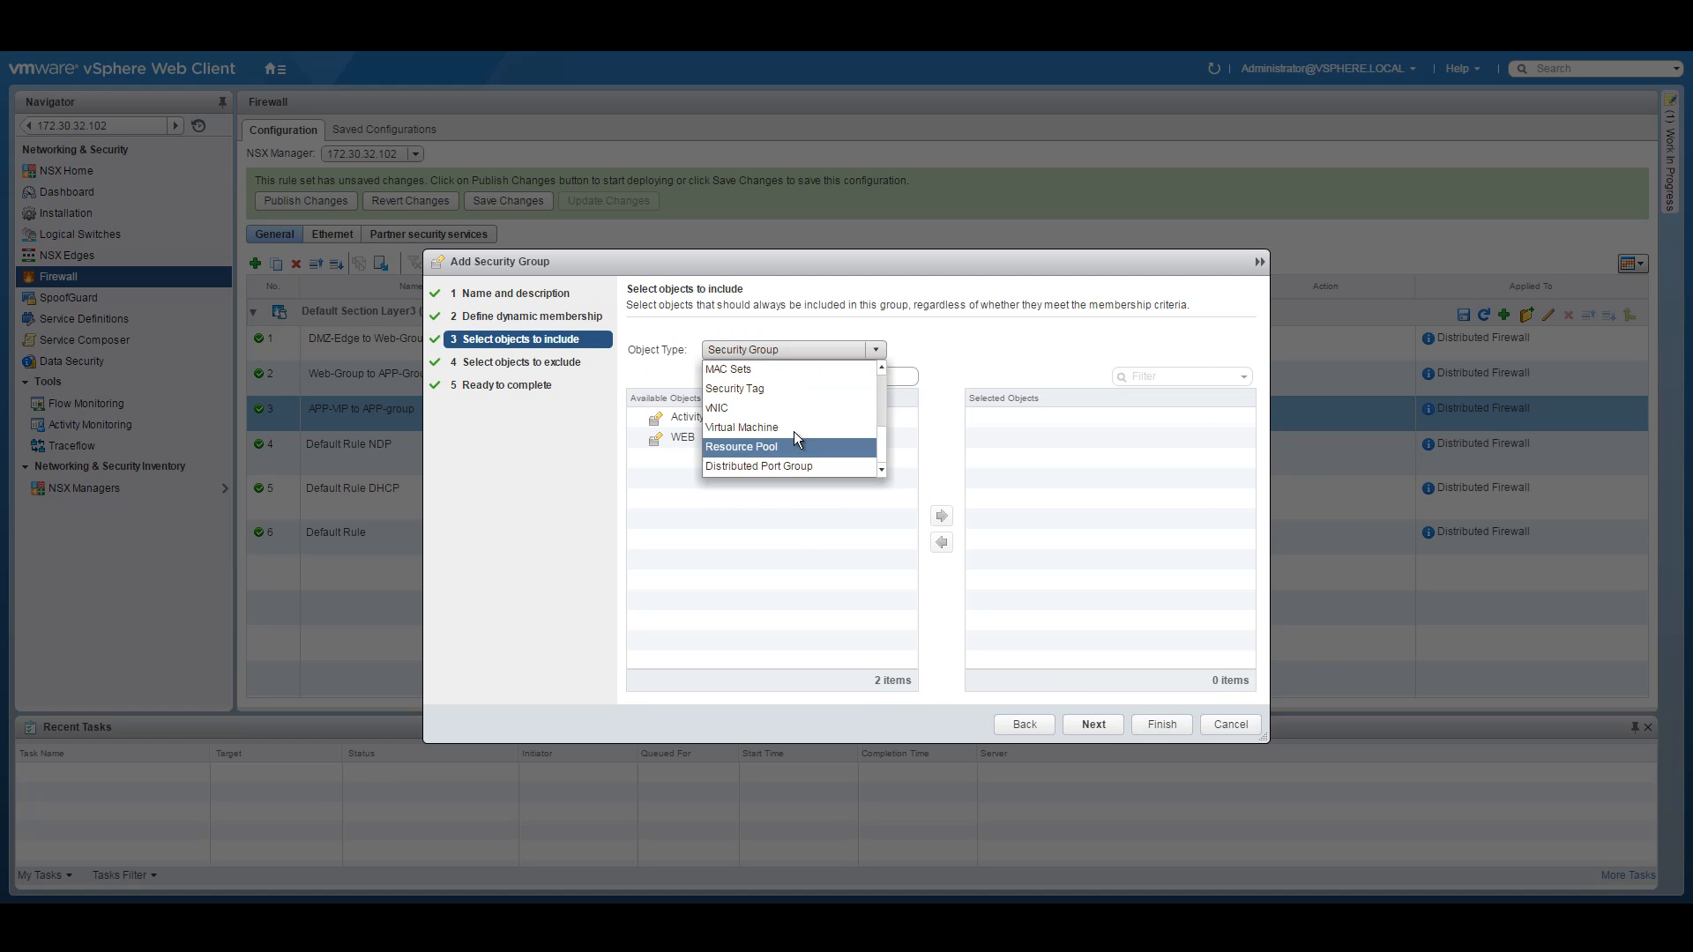
click(780, 427)
click(694, 525)
ctrl+click(698, 480)
click(942, 516)
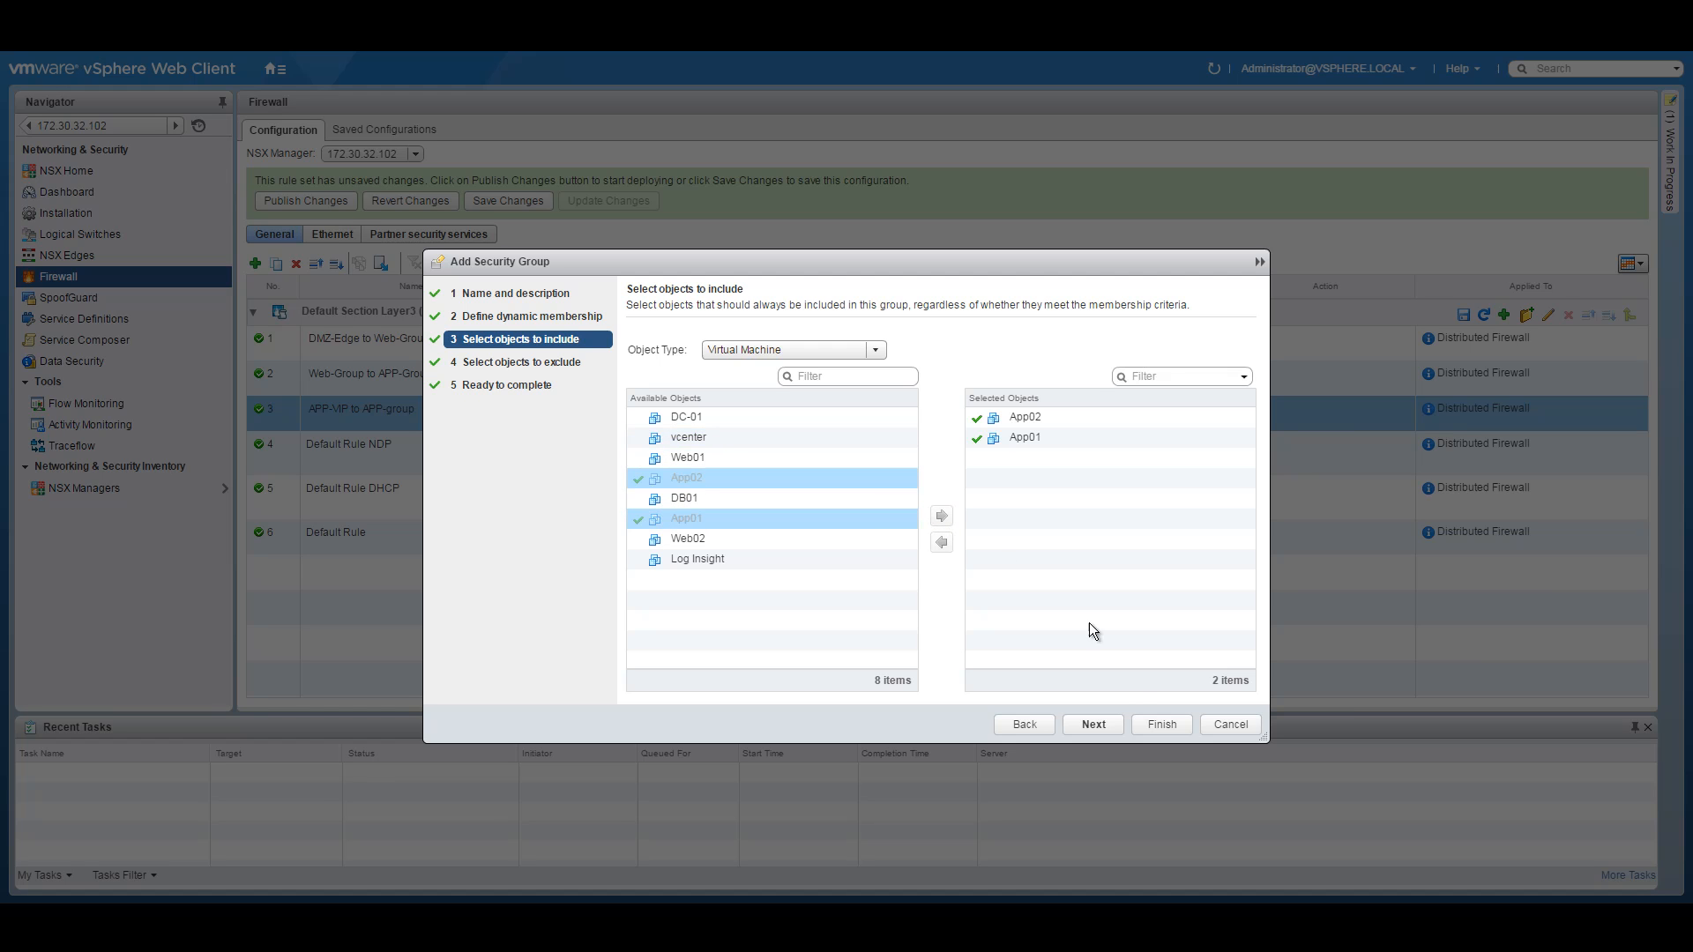
click(1097, 723)
click(1093, 724)
click(1156, 723)
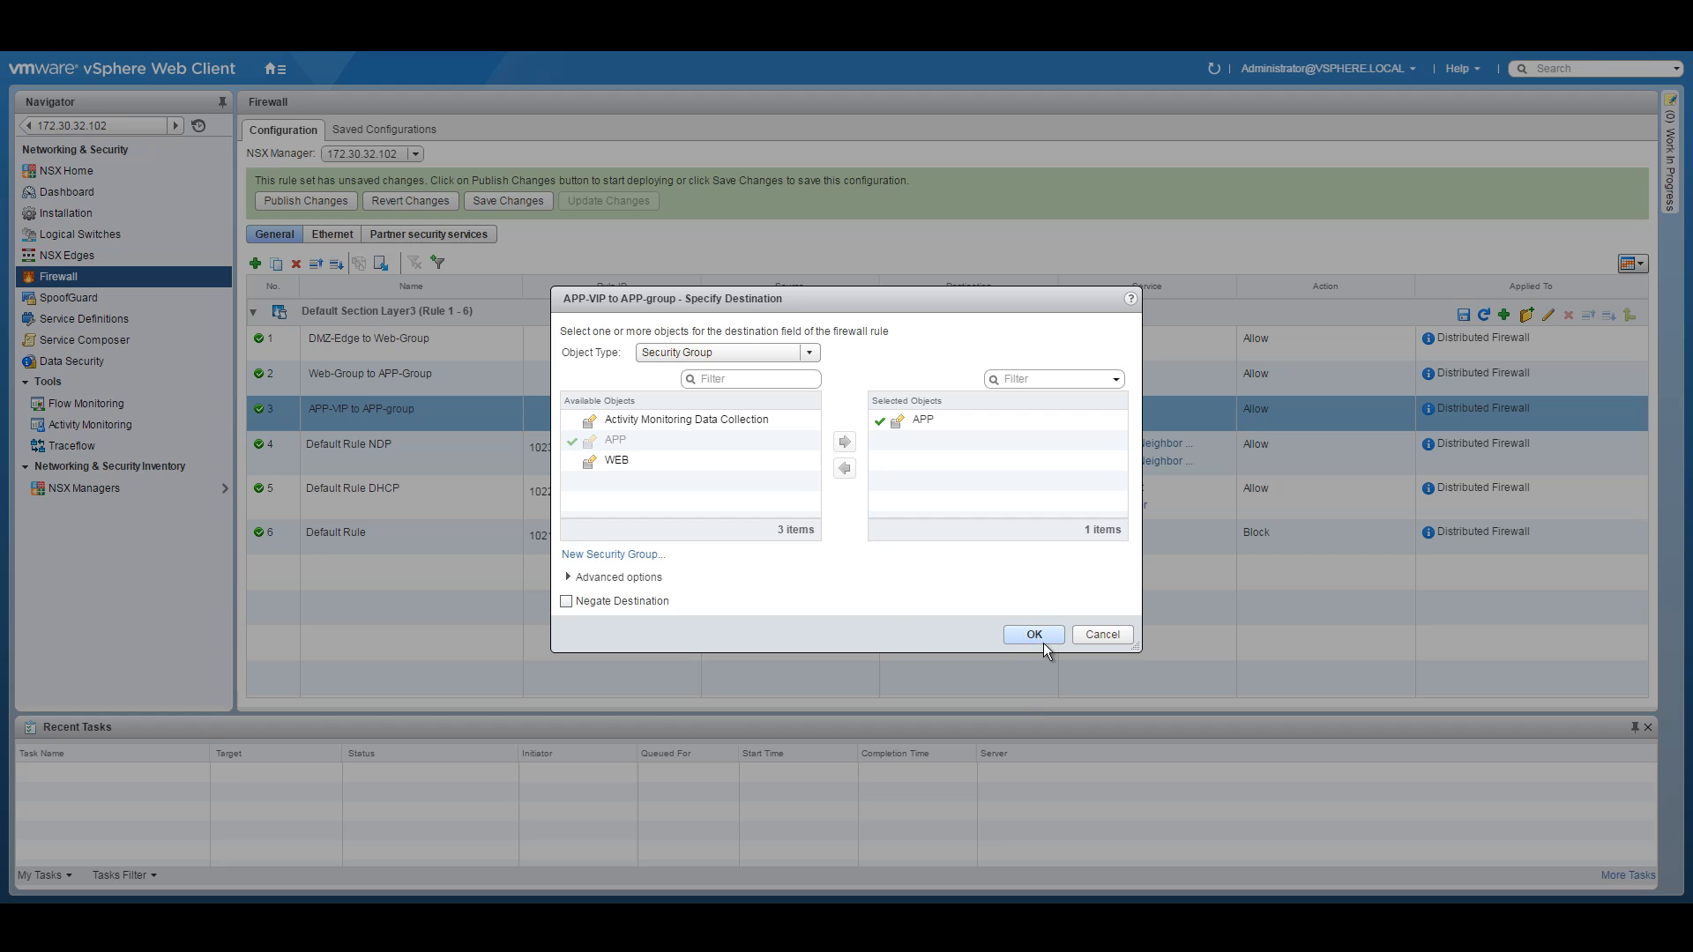
click(1045, 635)
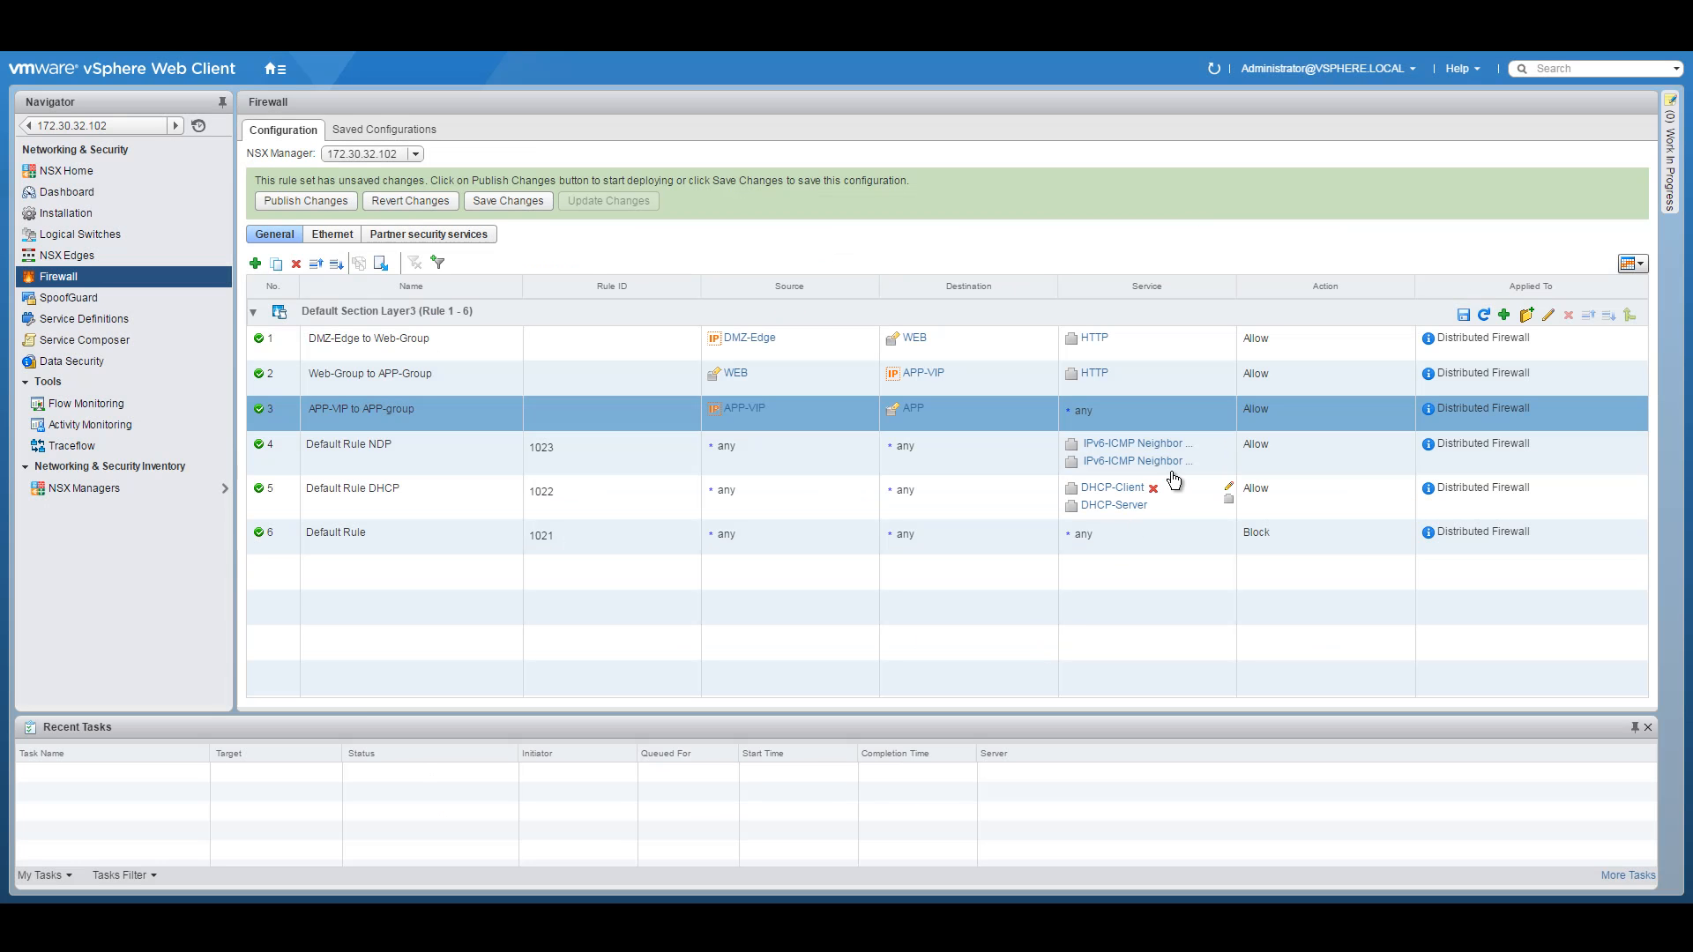
Set the service of the APP-VIP to APP-group rule to HTTP
click(1232, 411)
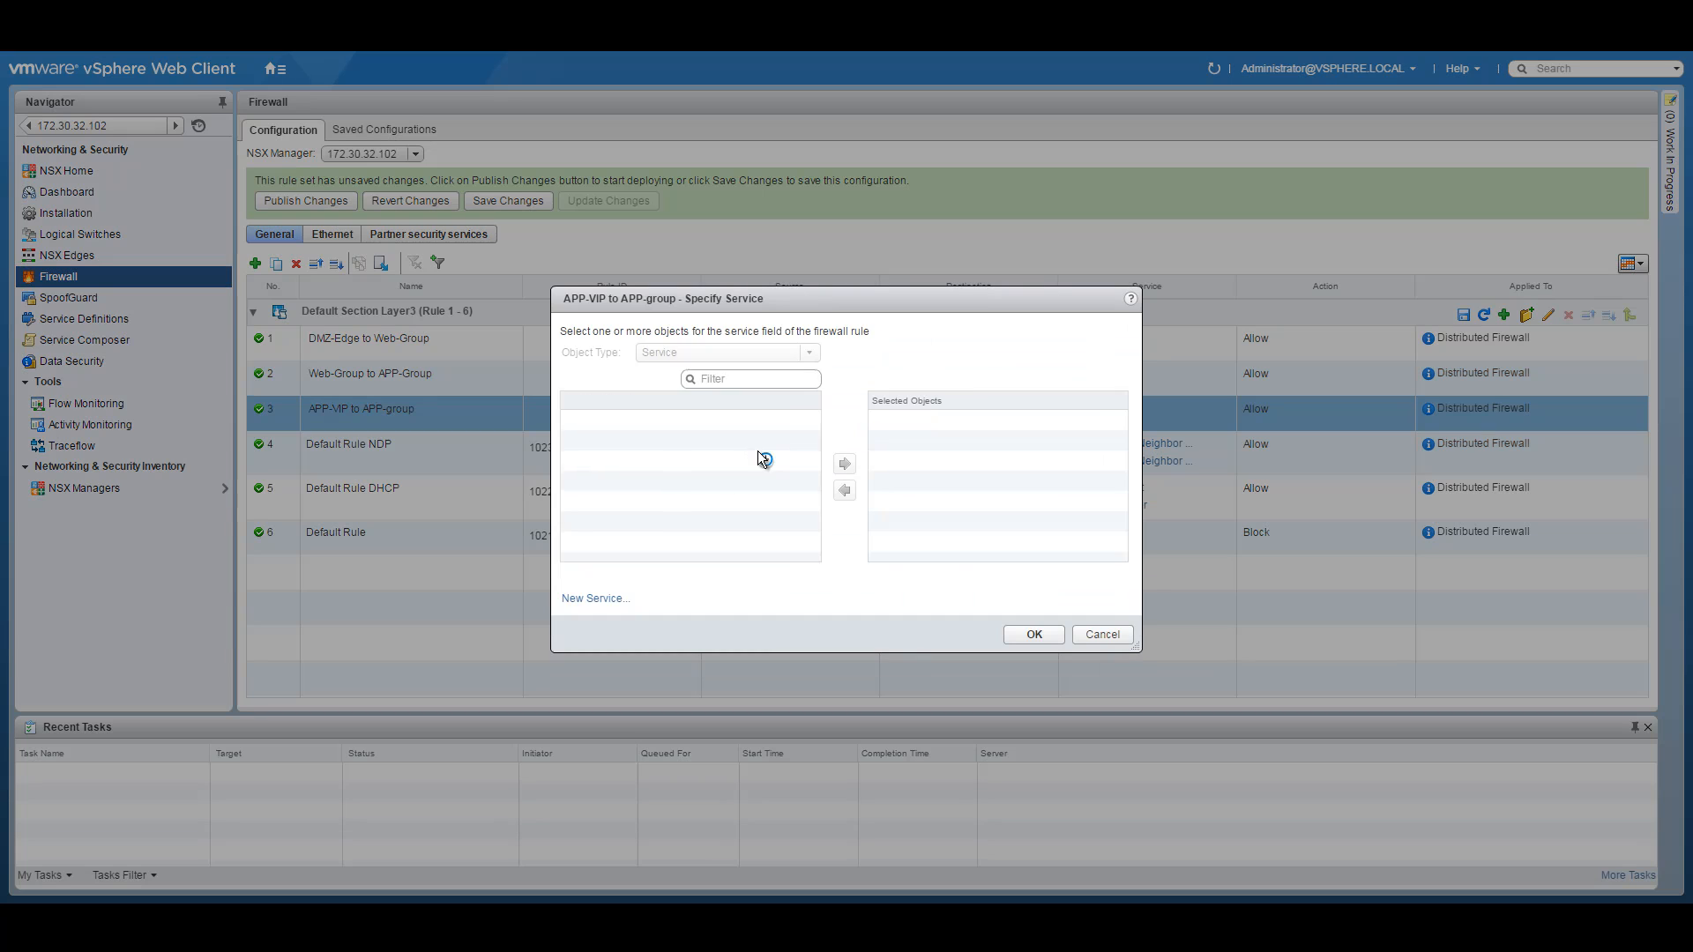
click(731, 380)
text(http)
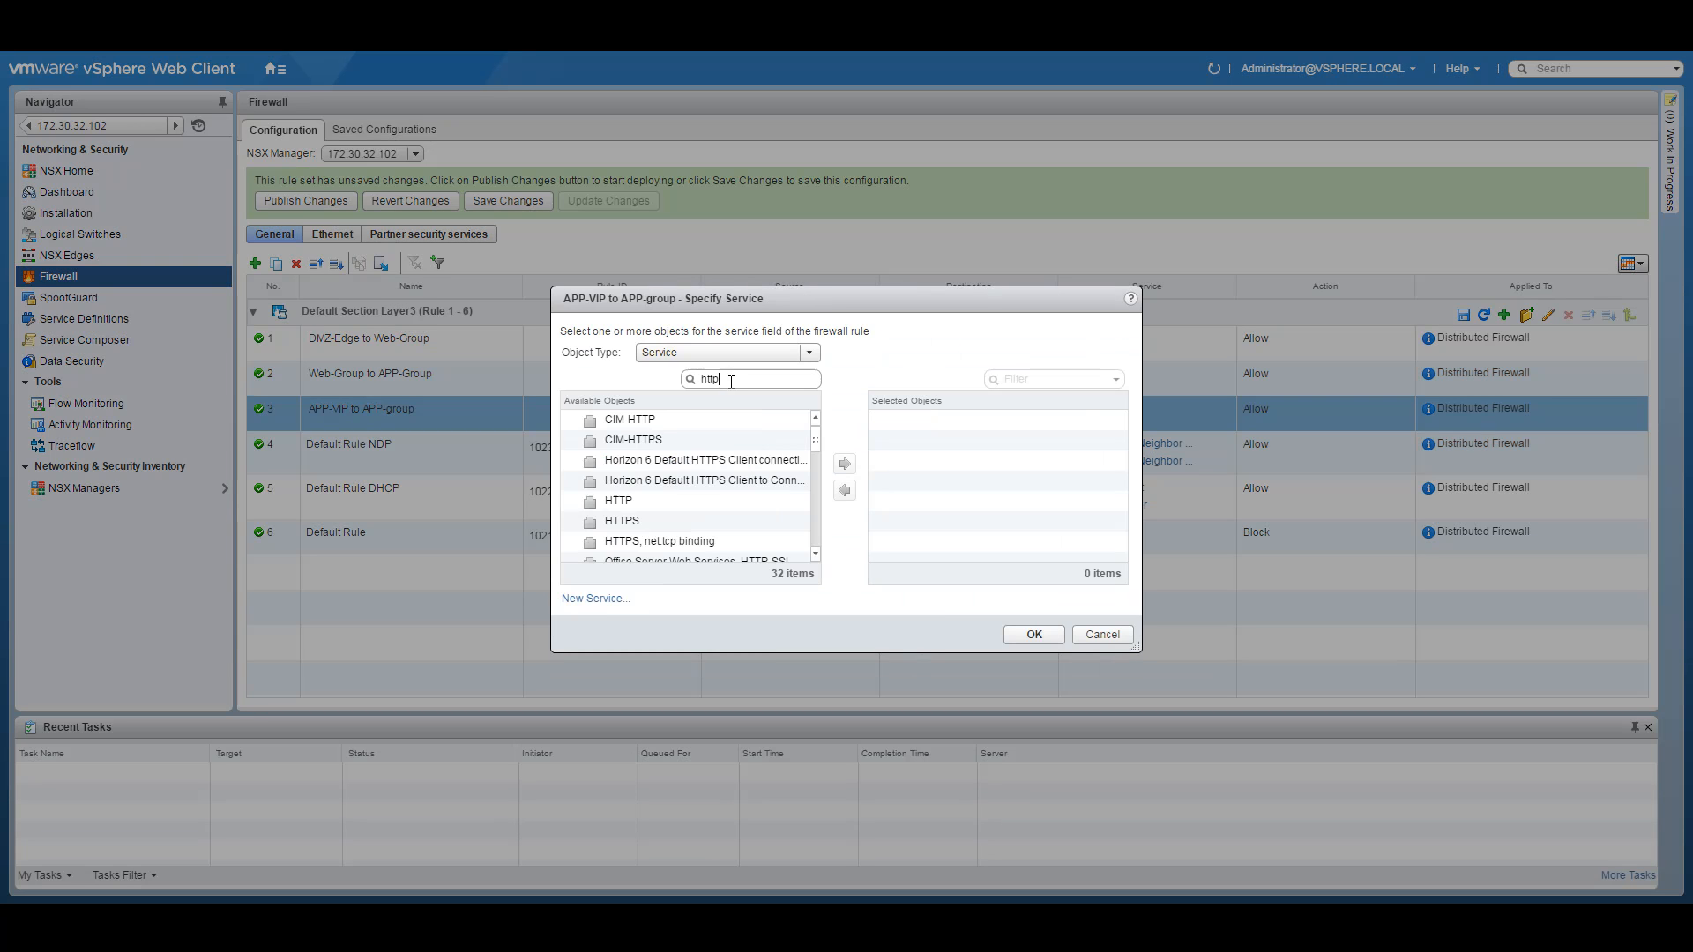
click(626, 502)
click(845, 464)
click(1034, 635)
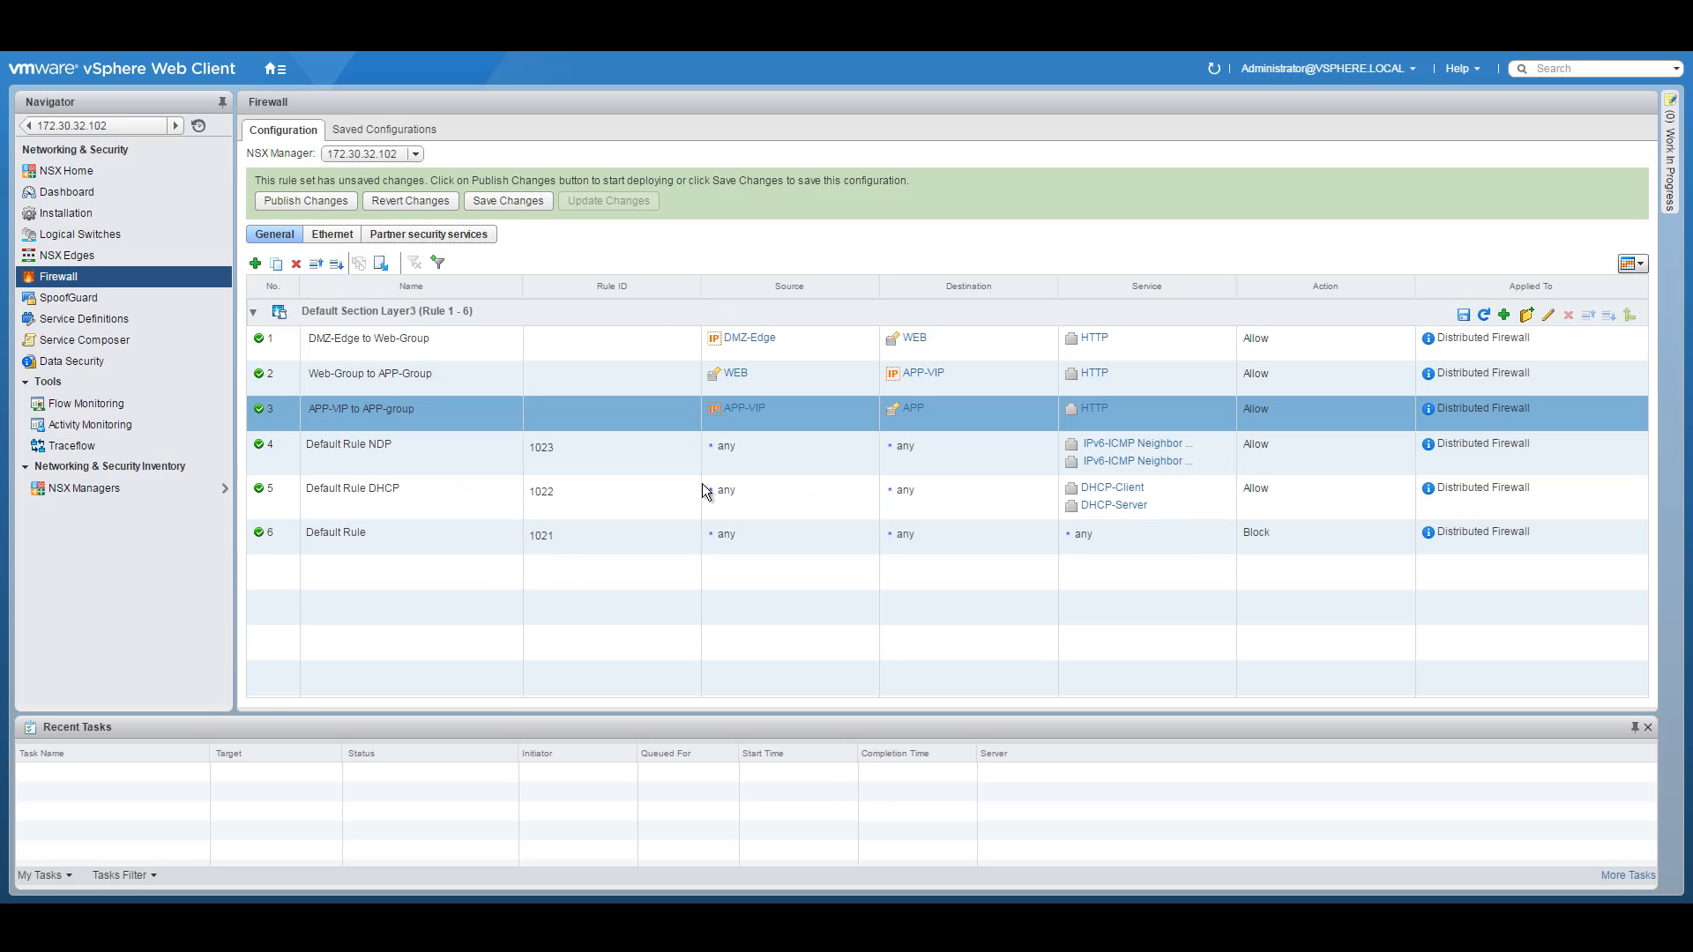
Check the next flow in the notes, add a firewall rule below APP-VIP to APP-group, and name it "APP-group to DB-group"
key(alt+Tab)
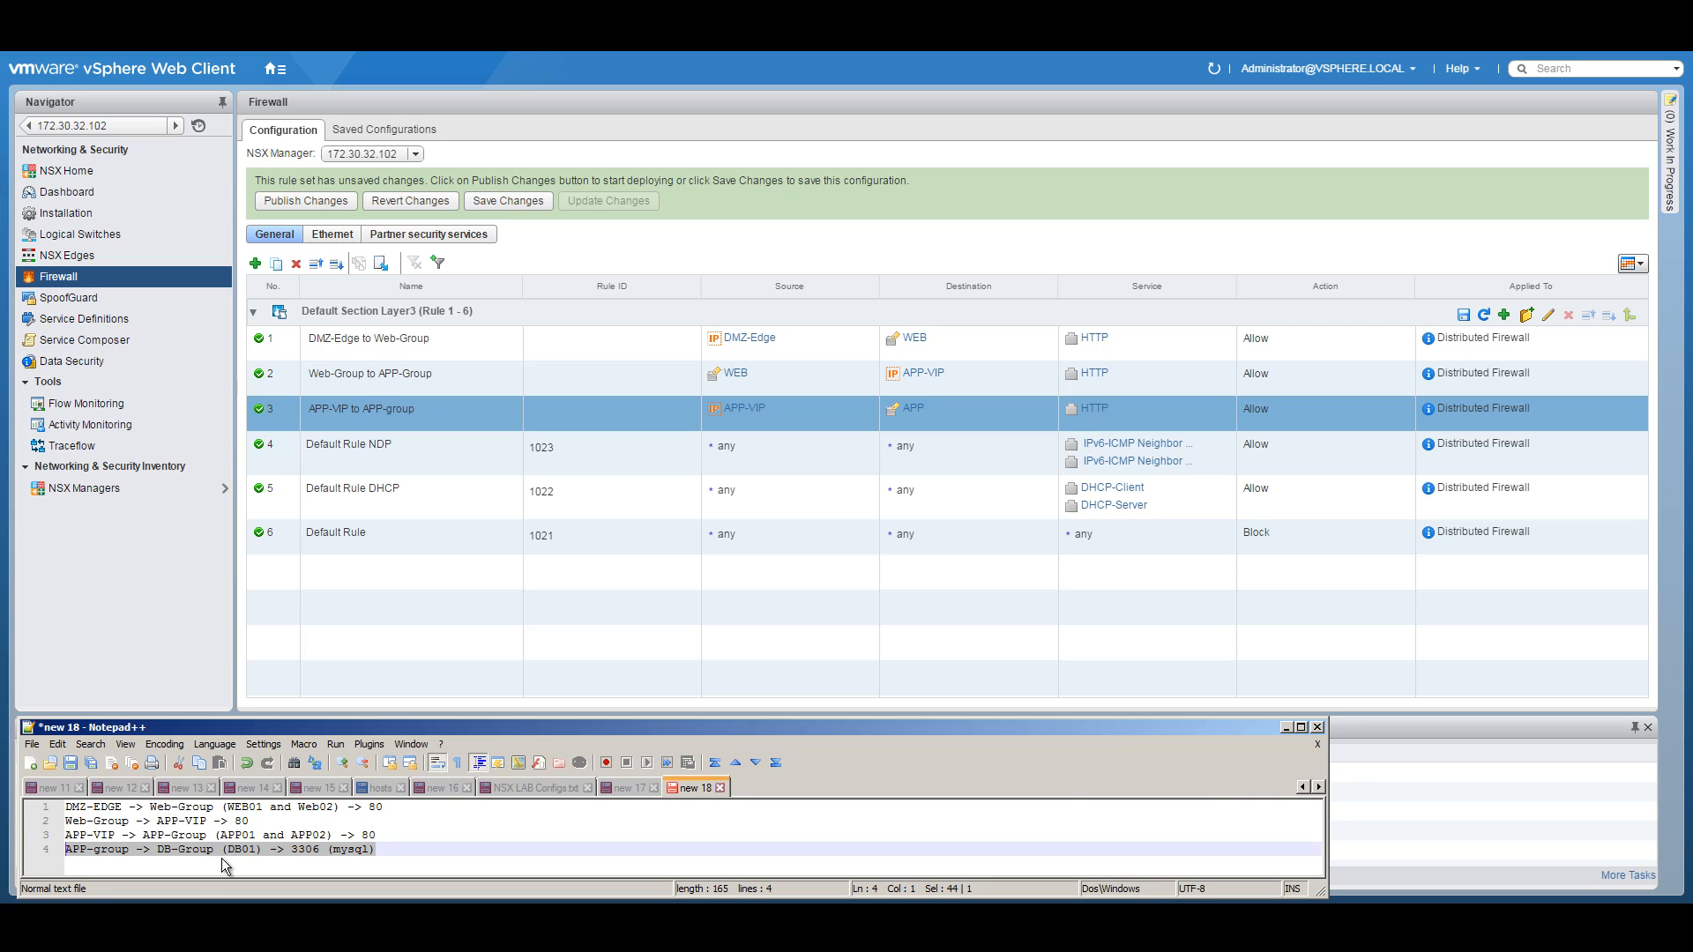
click(1287, 728)
click(257, 264)
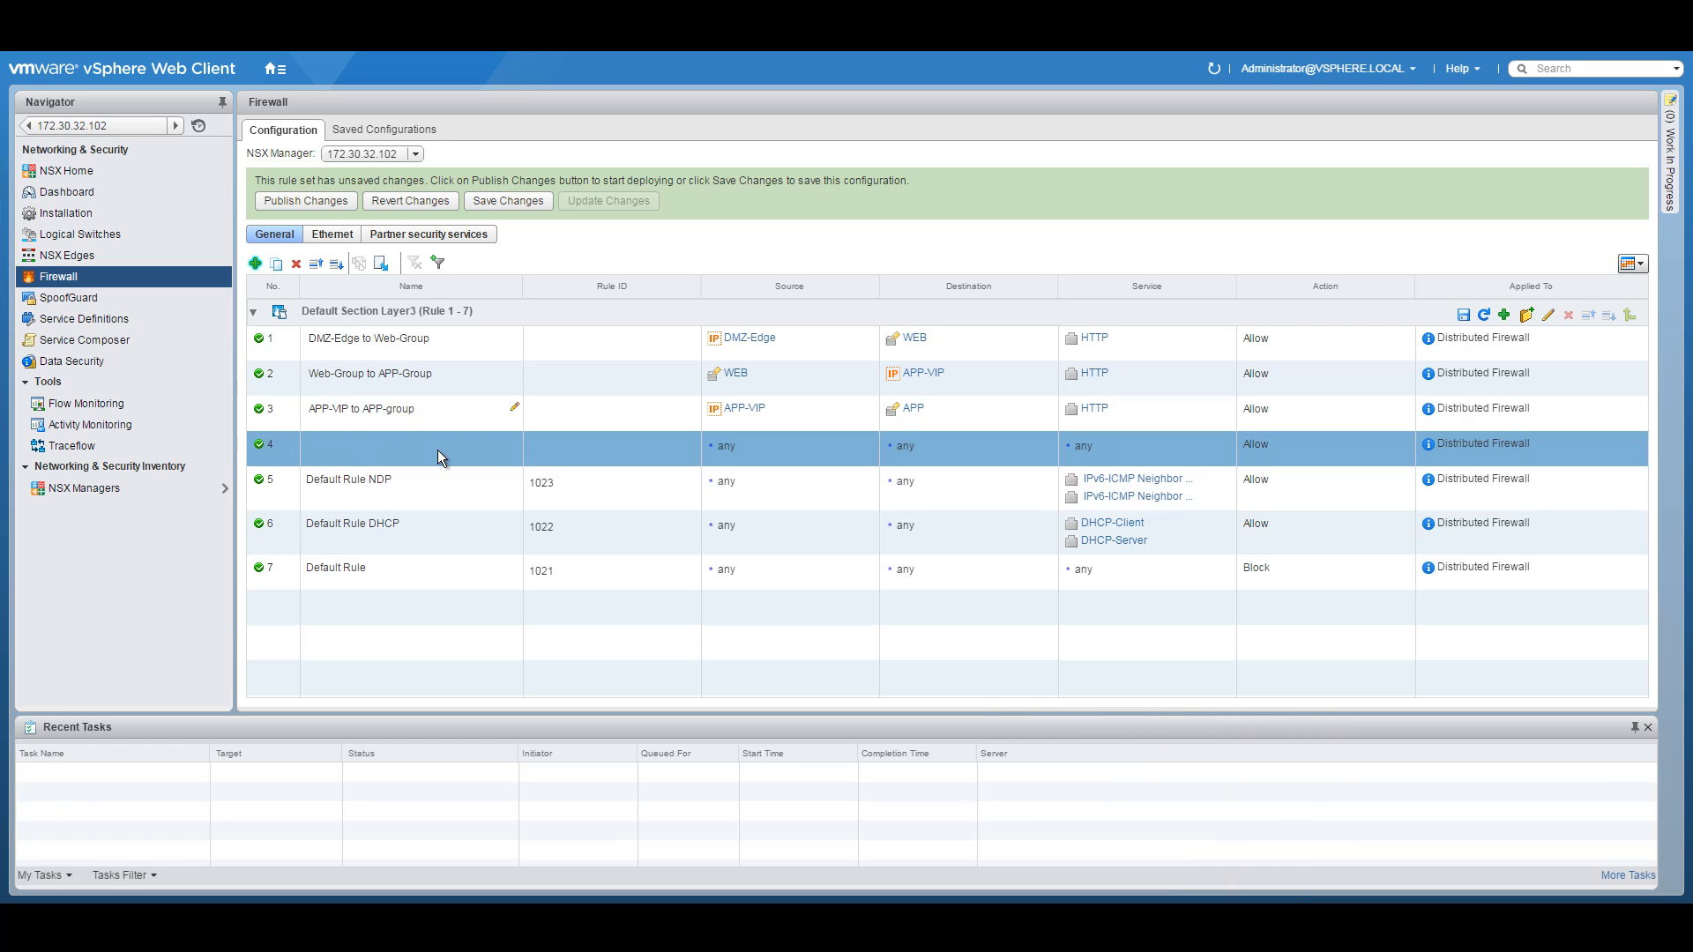
click(518, 452)
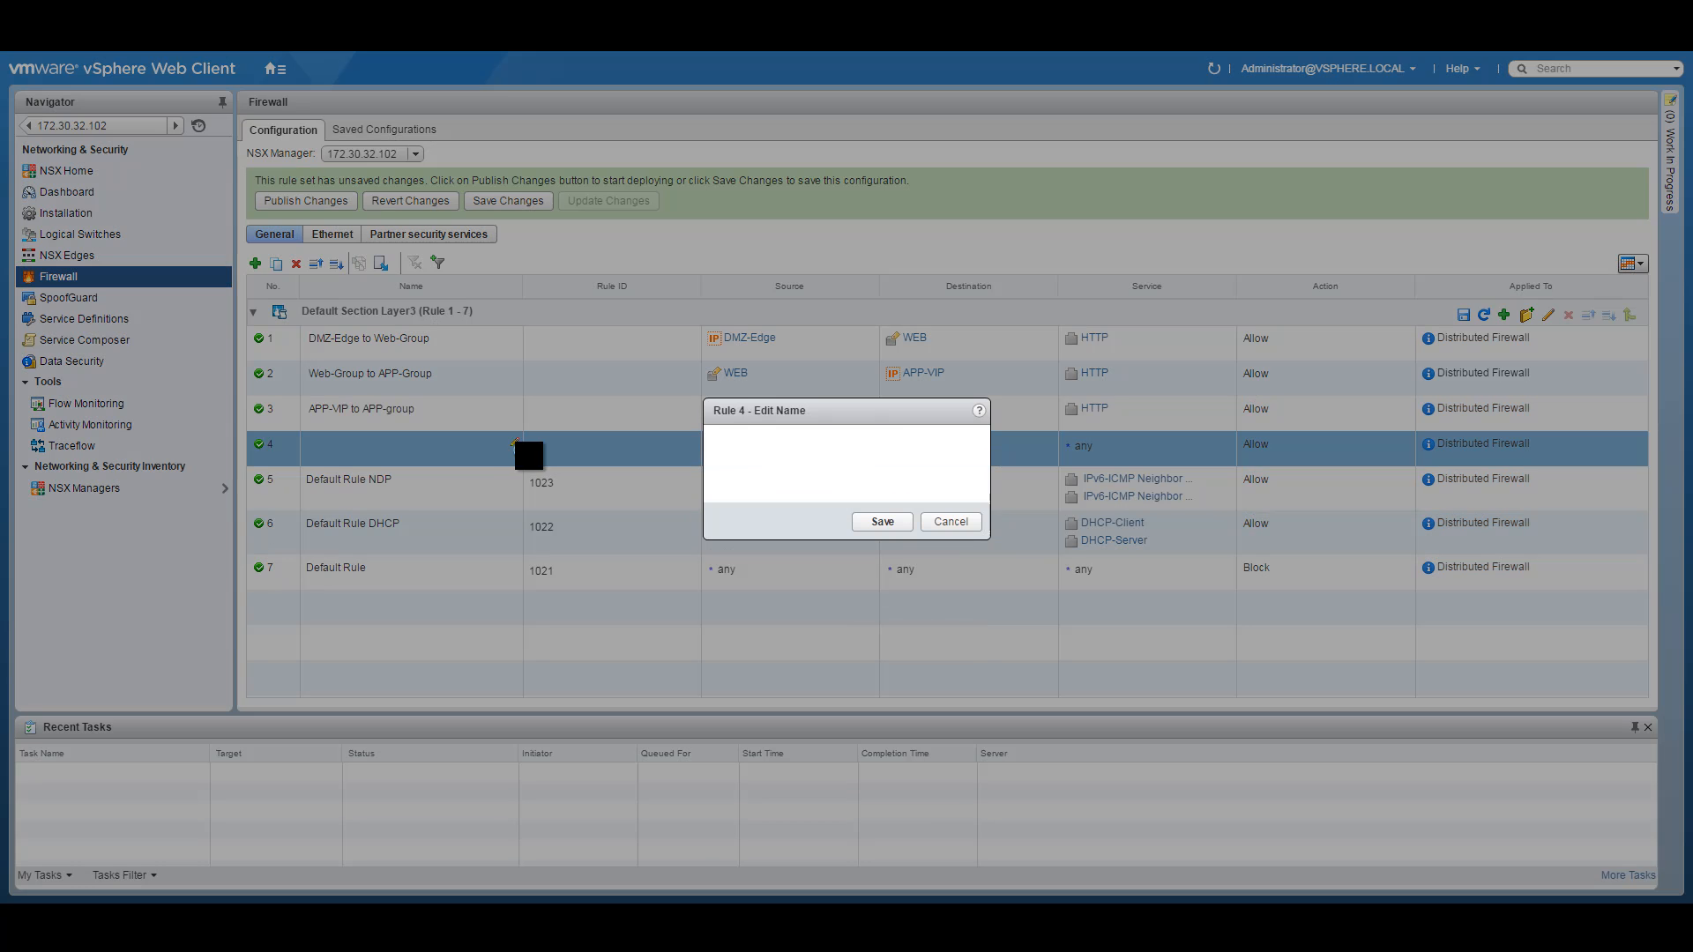
click(840, 462)
text(APP)
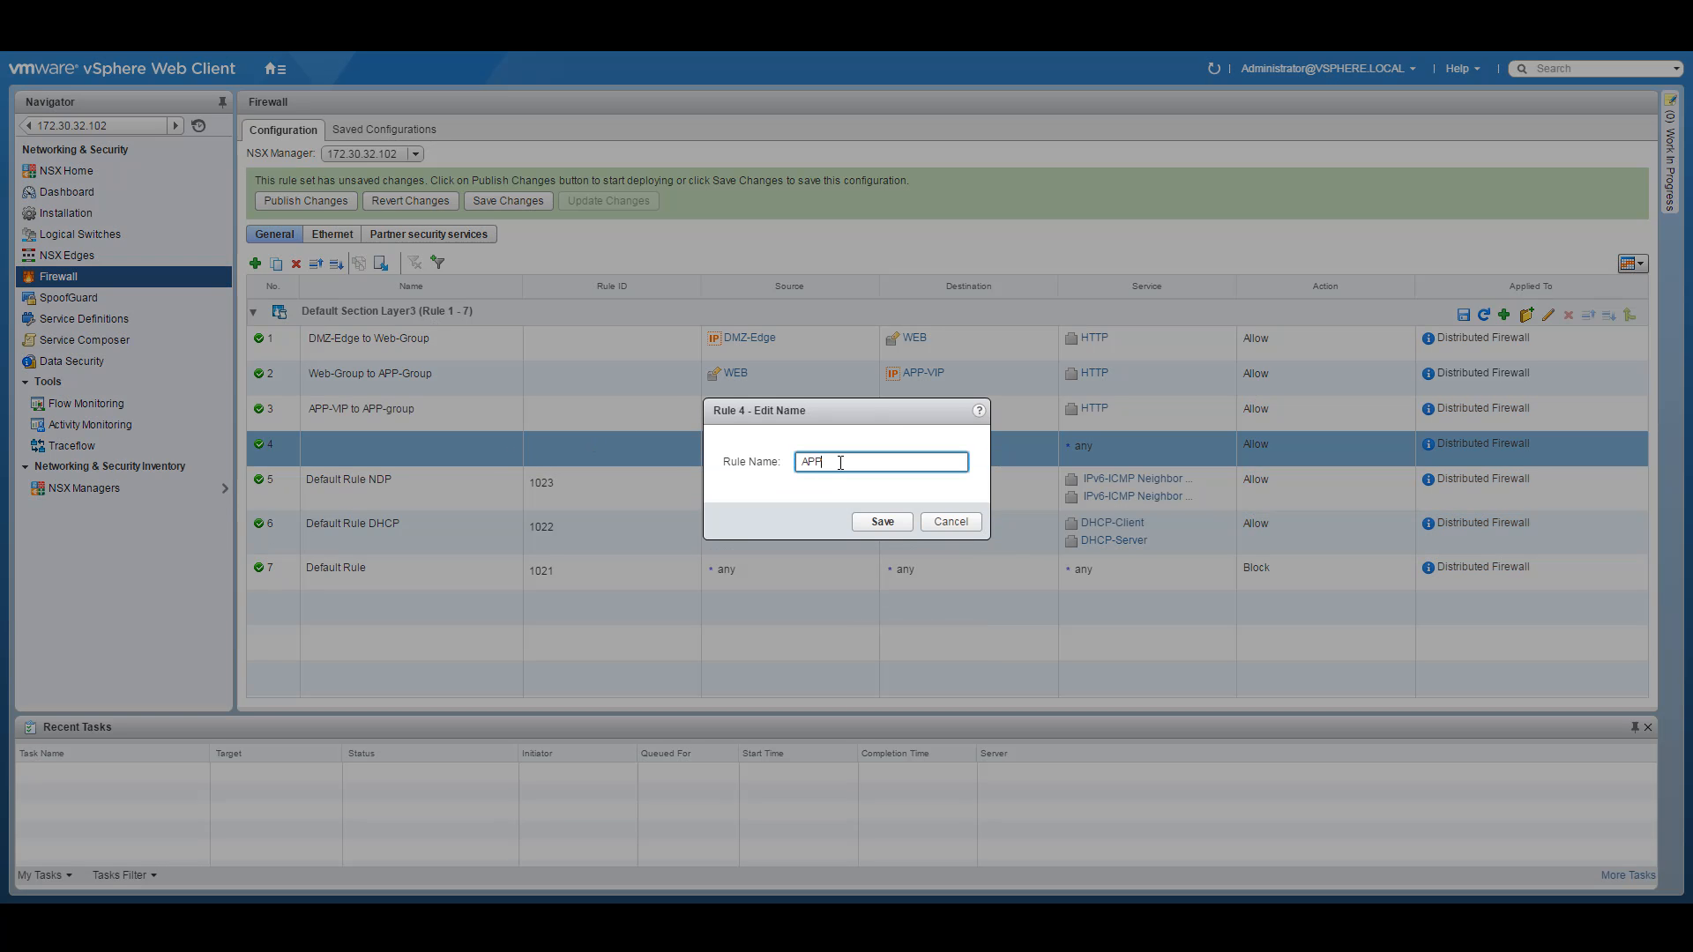
text(-group to DB-group)
click(889, 520)
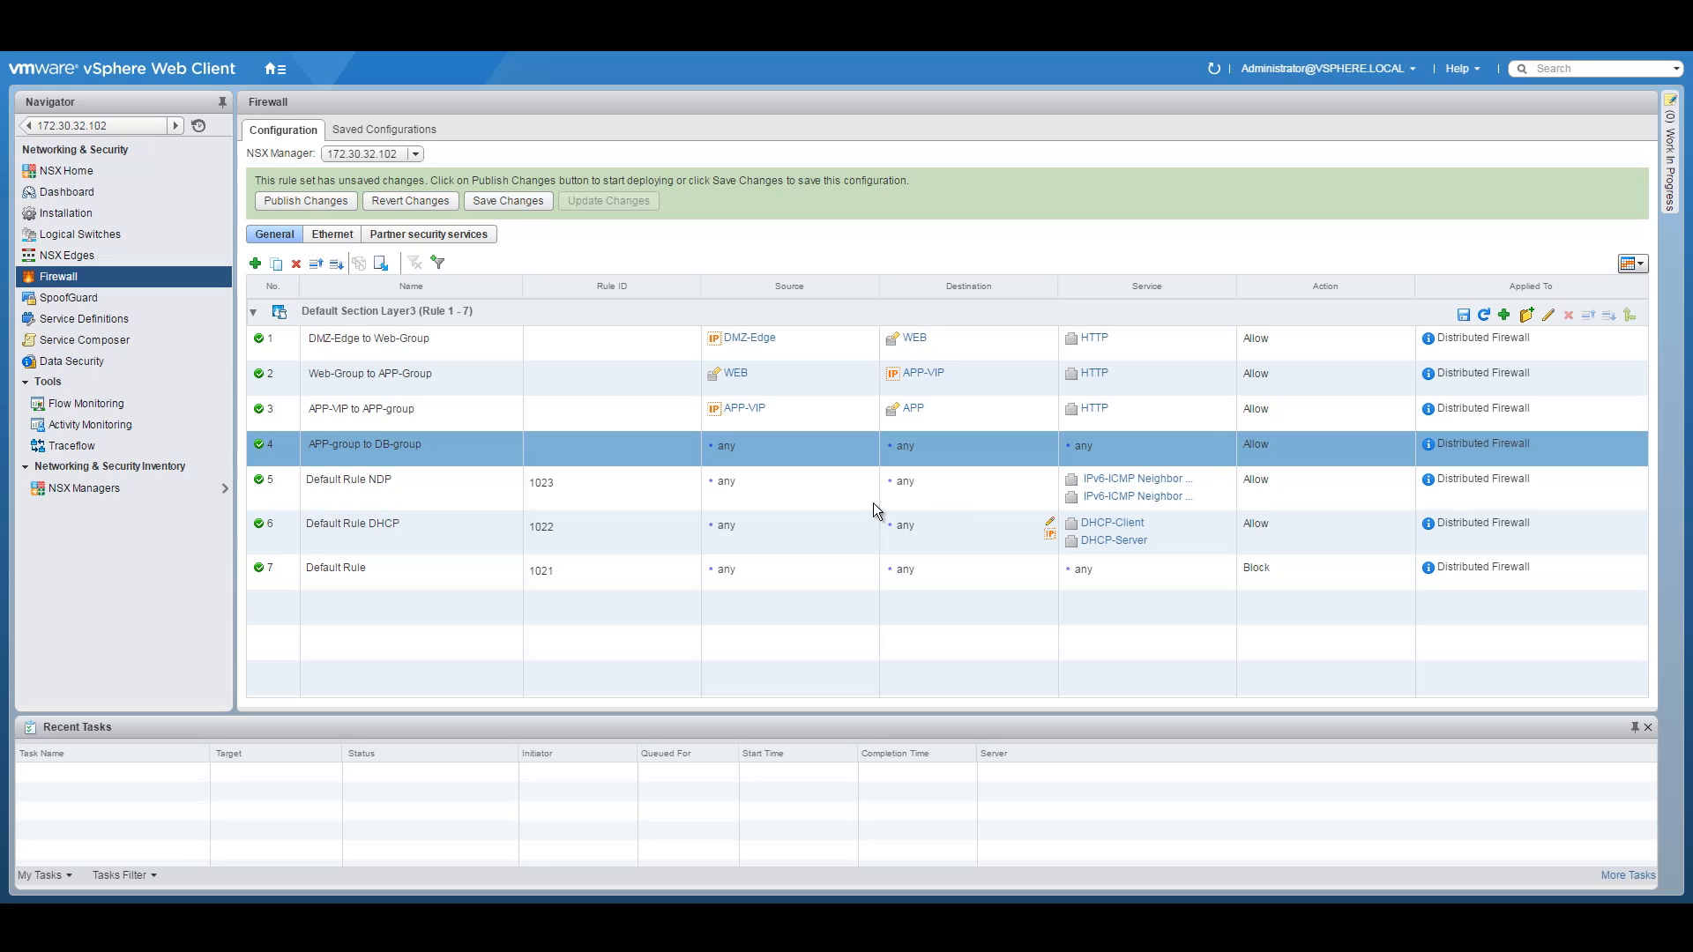
Set the source of the APP-group to DB-group rule to the APP security group
click(873, 448)
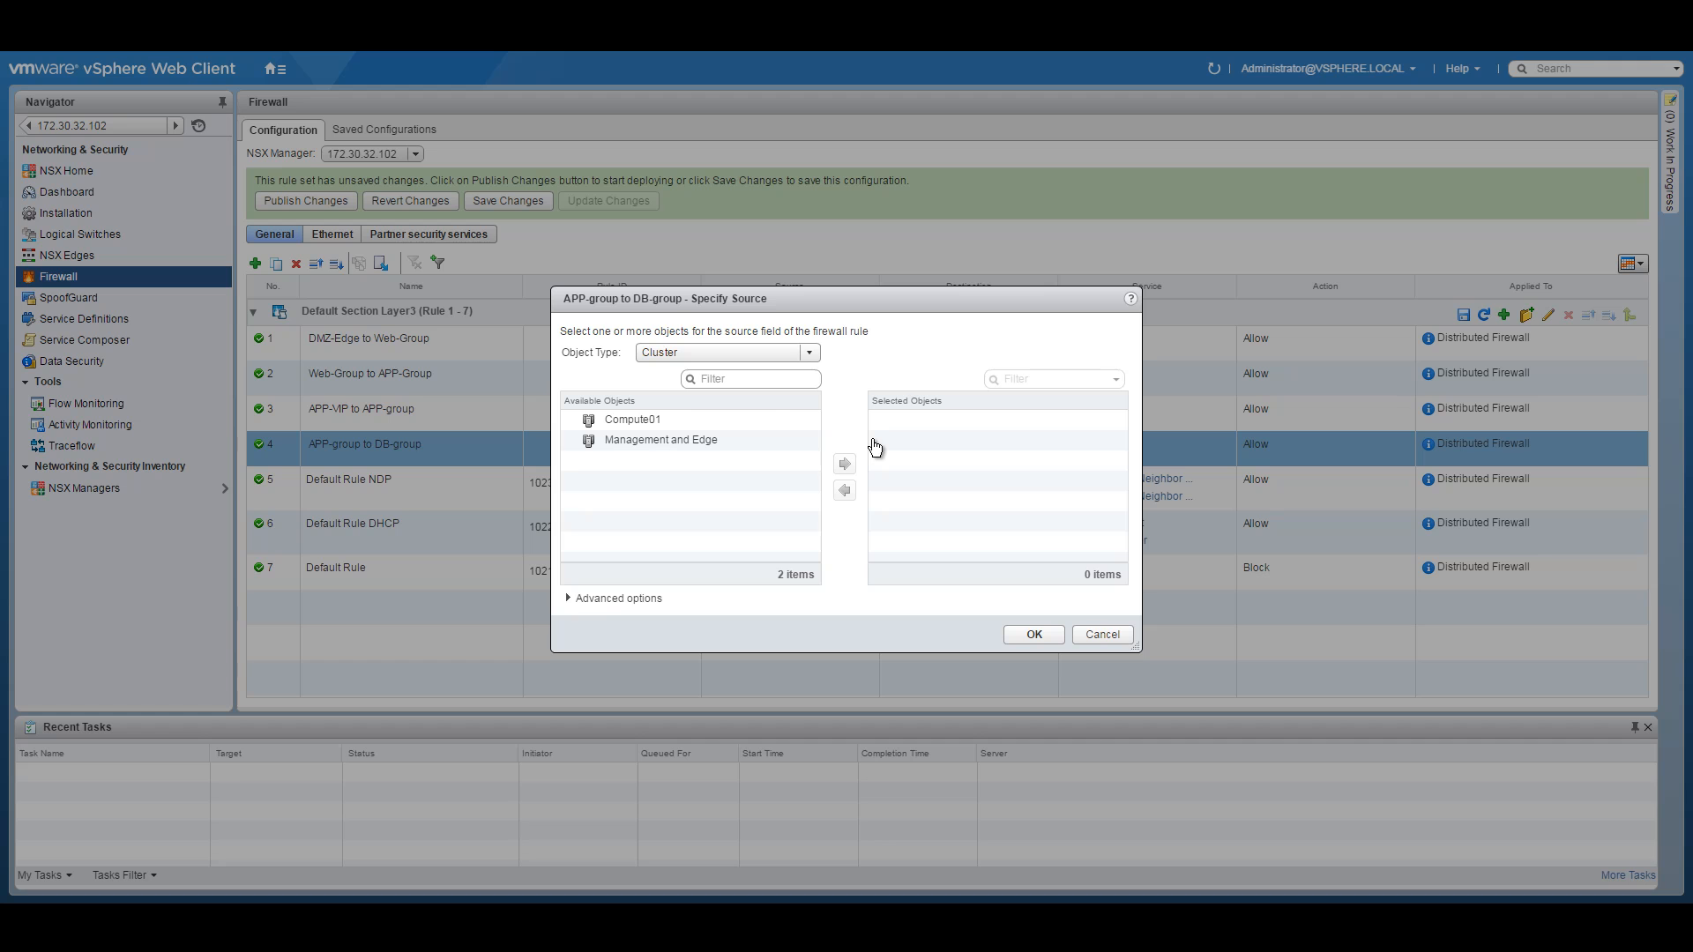
click(808, 352)
drag(814, 388, 826, 452)
click(719, 411)
click(599, 440)
double_click(601, 439)
click(1035, 634)
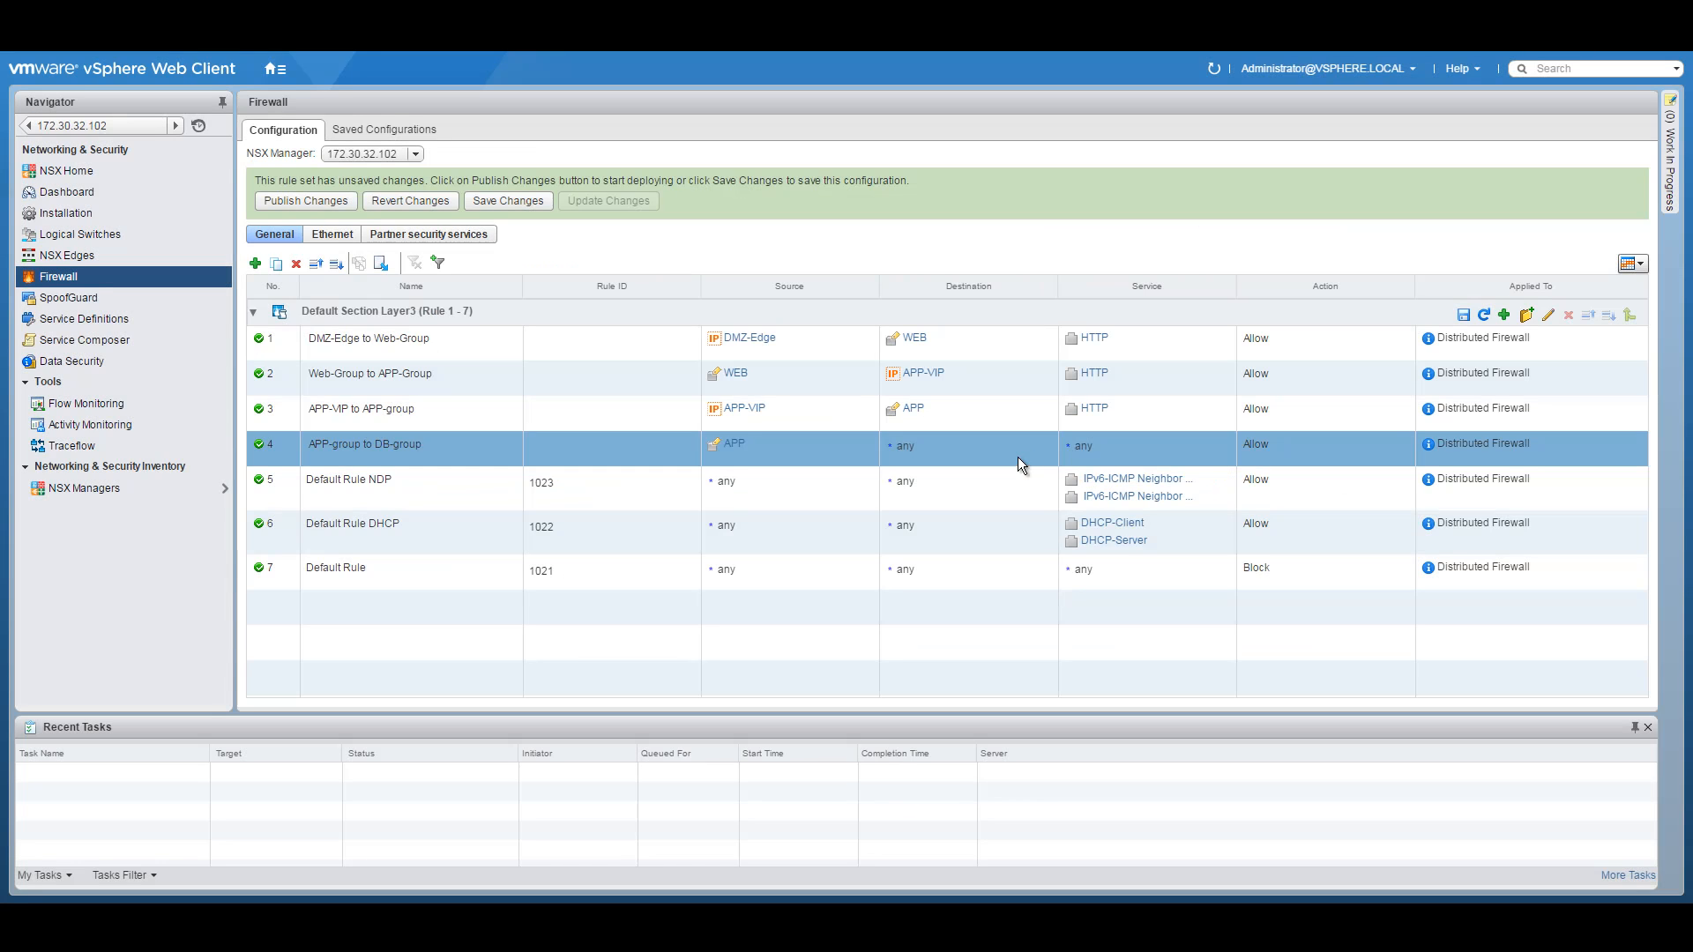
Start a new security group named "DB" for the destination of the APP-group to DB-group rule
click(1051, 445)
click(809, 353)
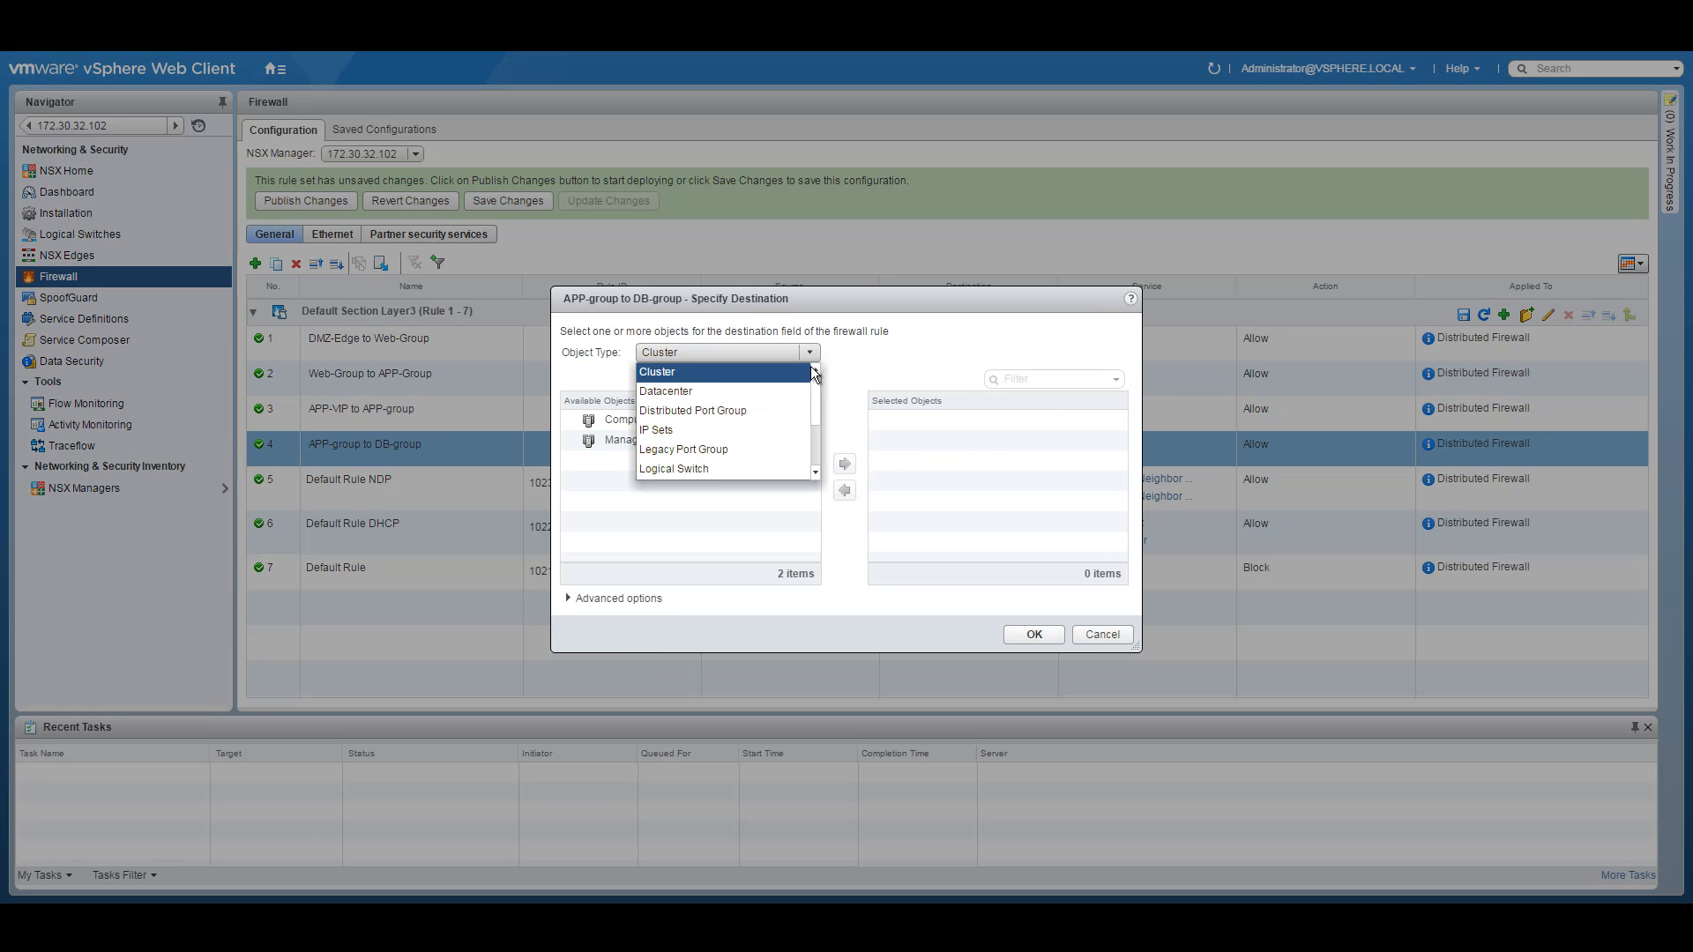
drag(818, 399, 815, 445)
click(688, 416)
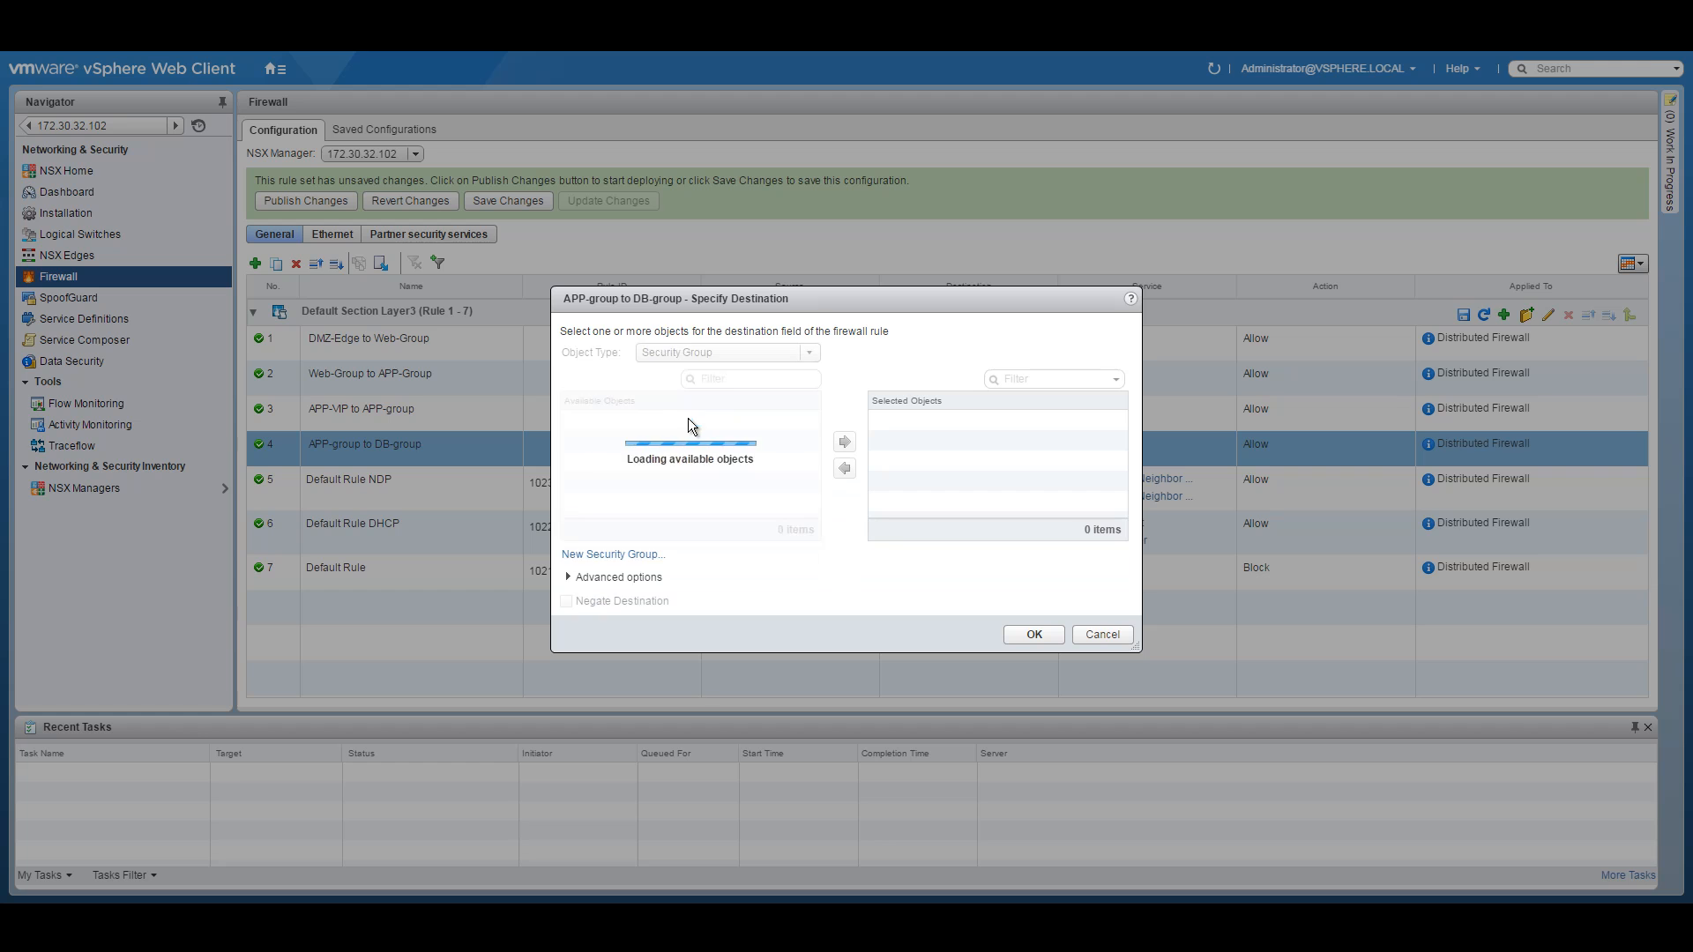
click(611, 555)
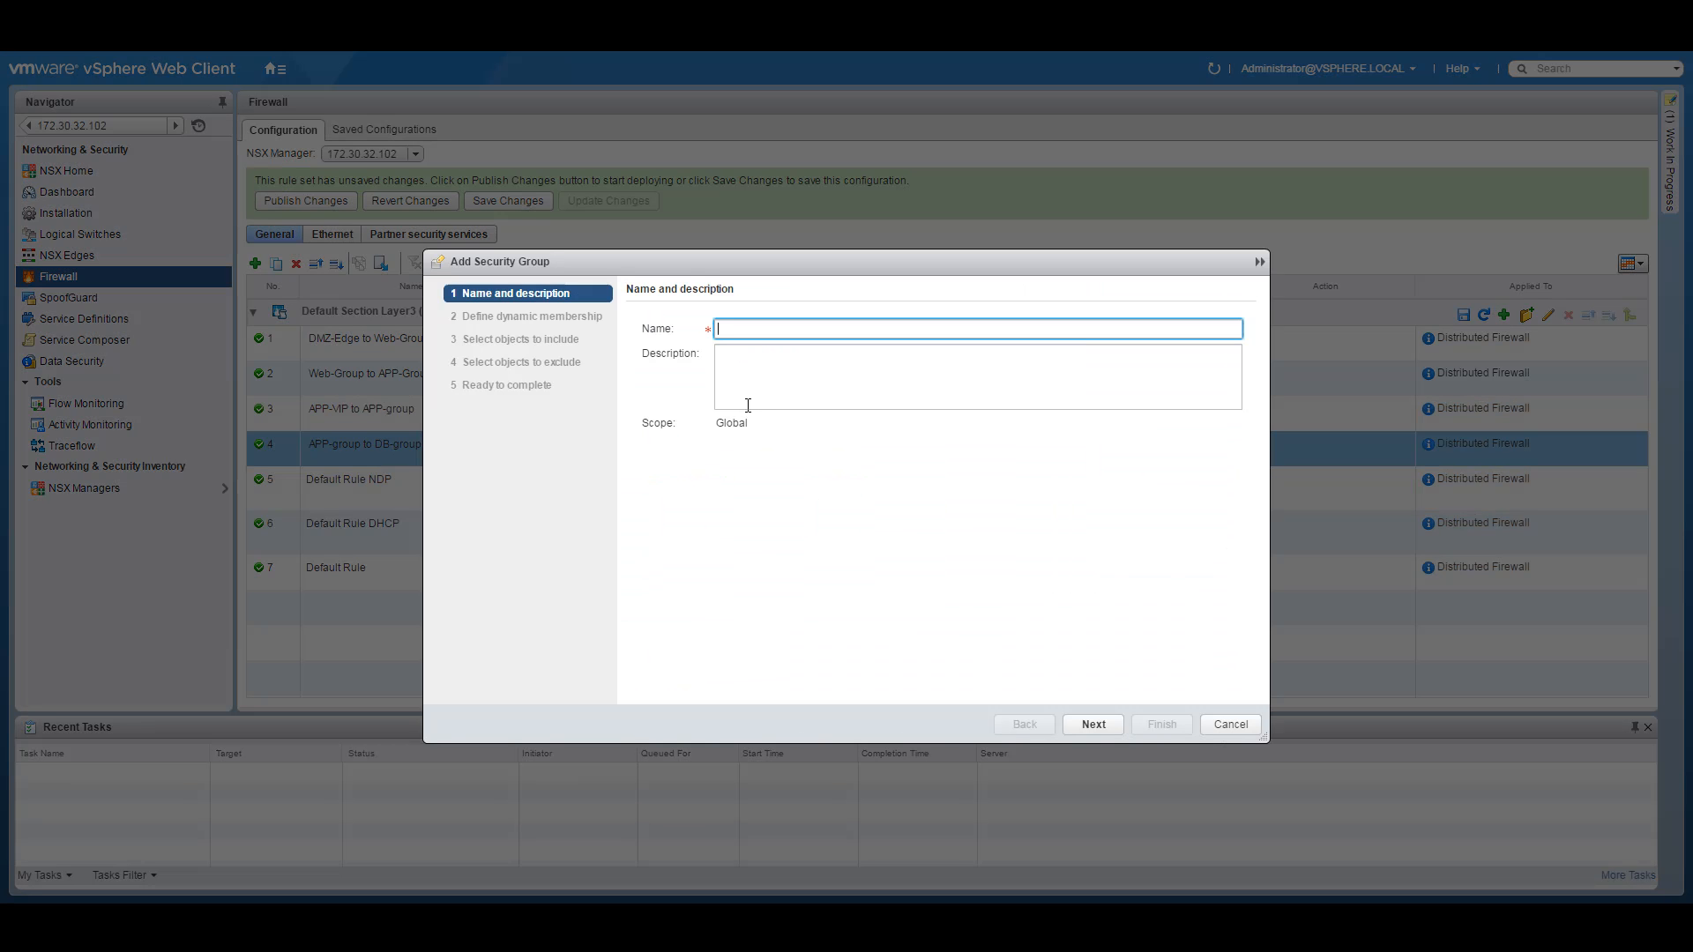
text(DB)
click(1103, 725)
Include the virtual machine DB01 in the DB security group and apply the group as the rule's destination
click(1106, 727)
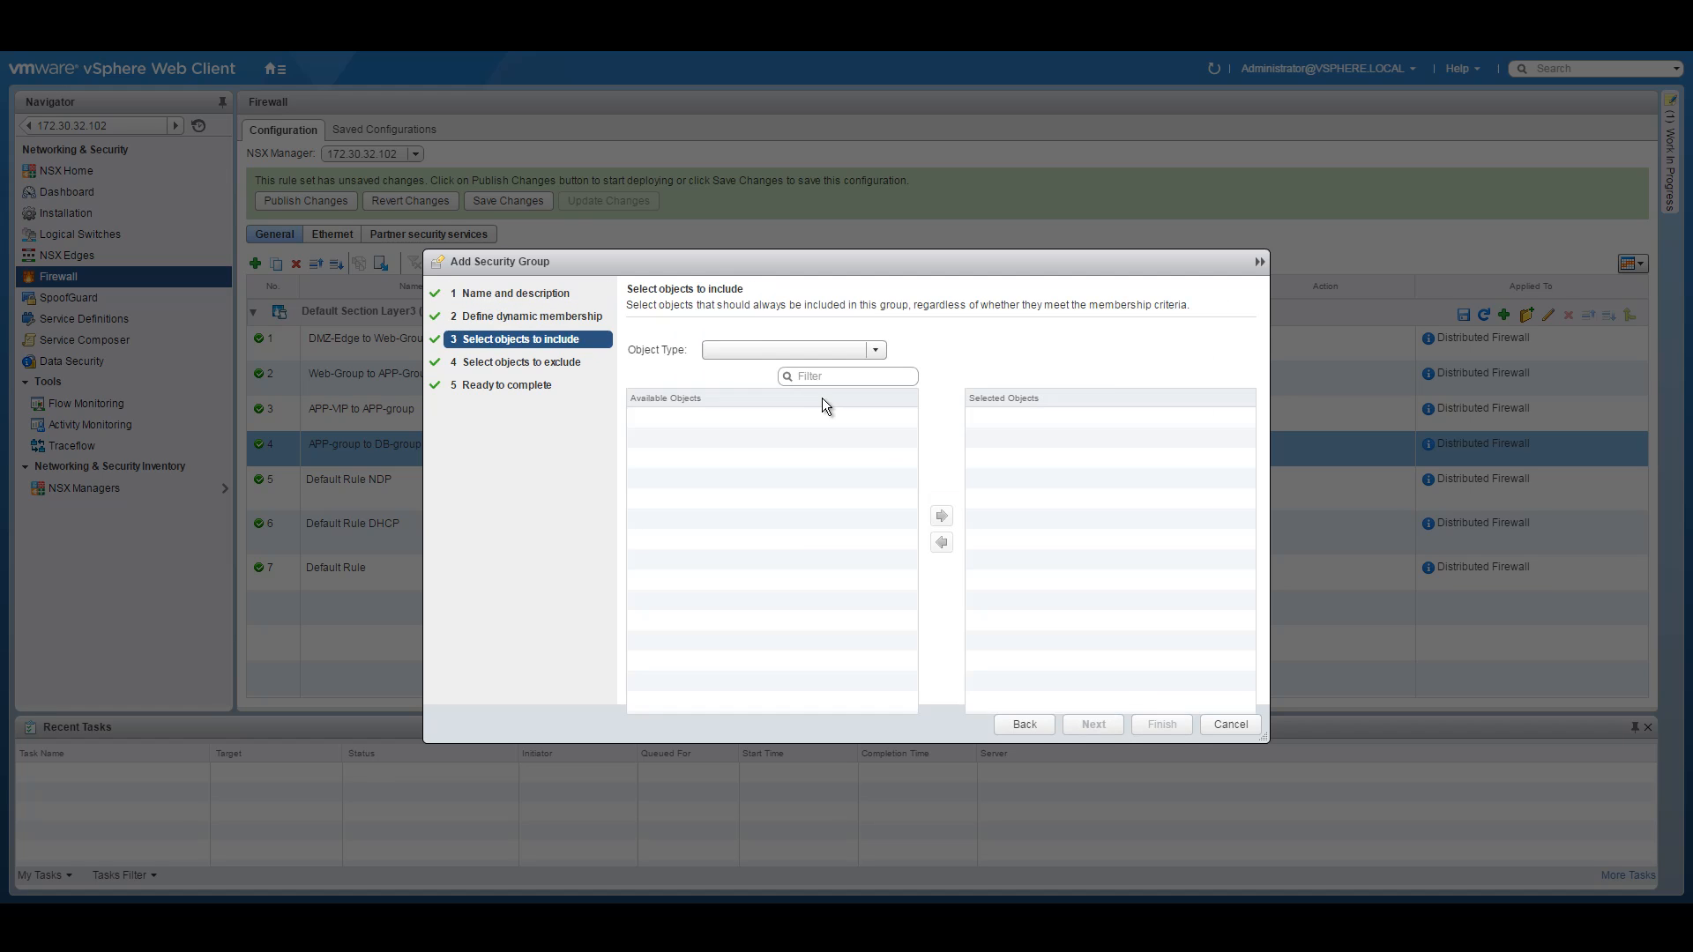
click(876, 351)
scroll(881, 378, down, 3)
click(806, 428)
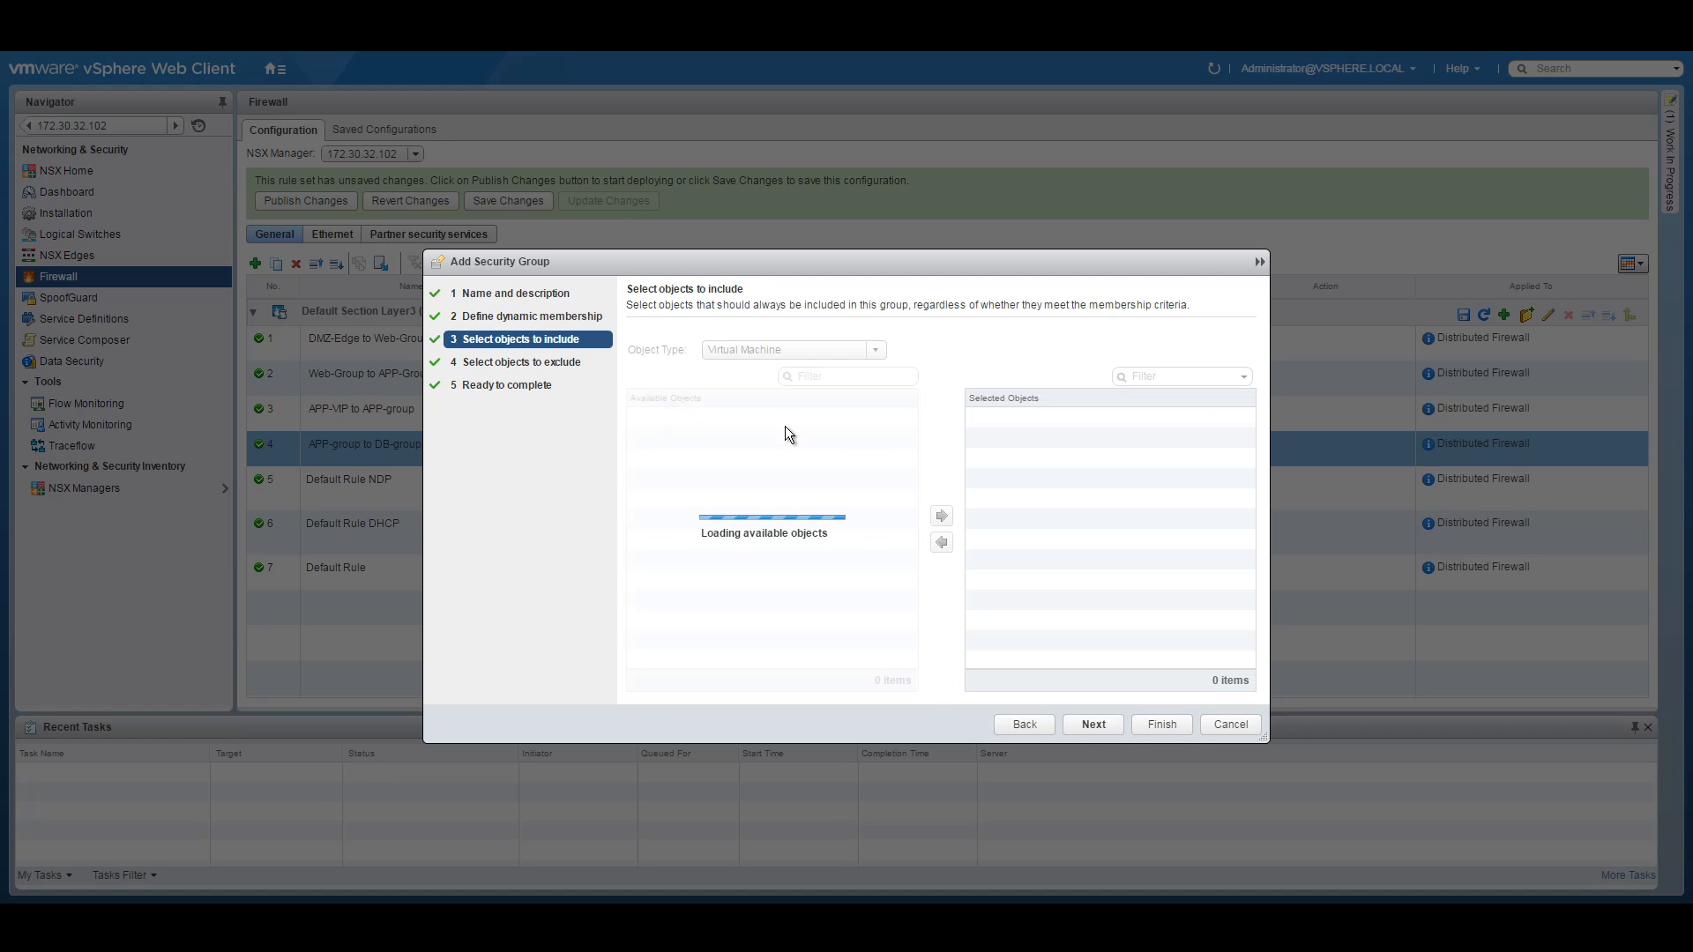
double_click(680, 497)
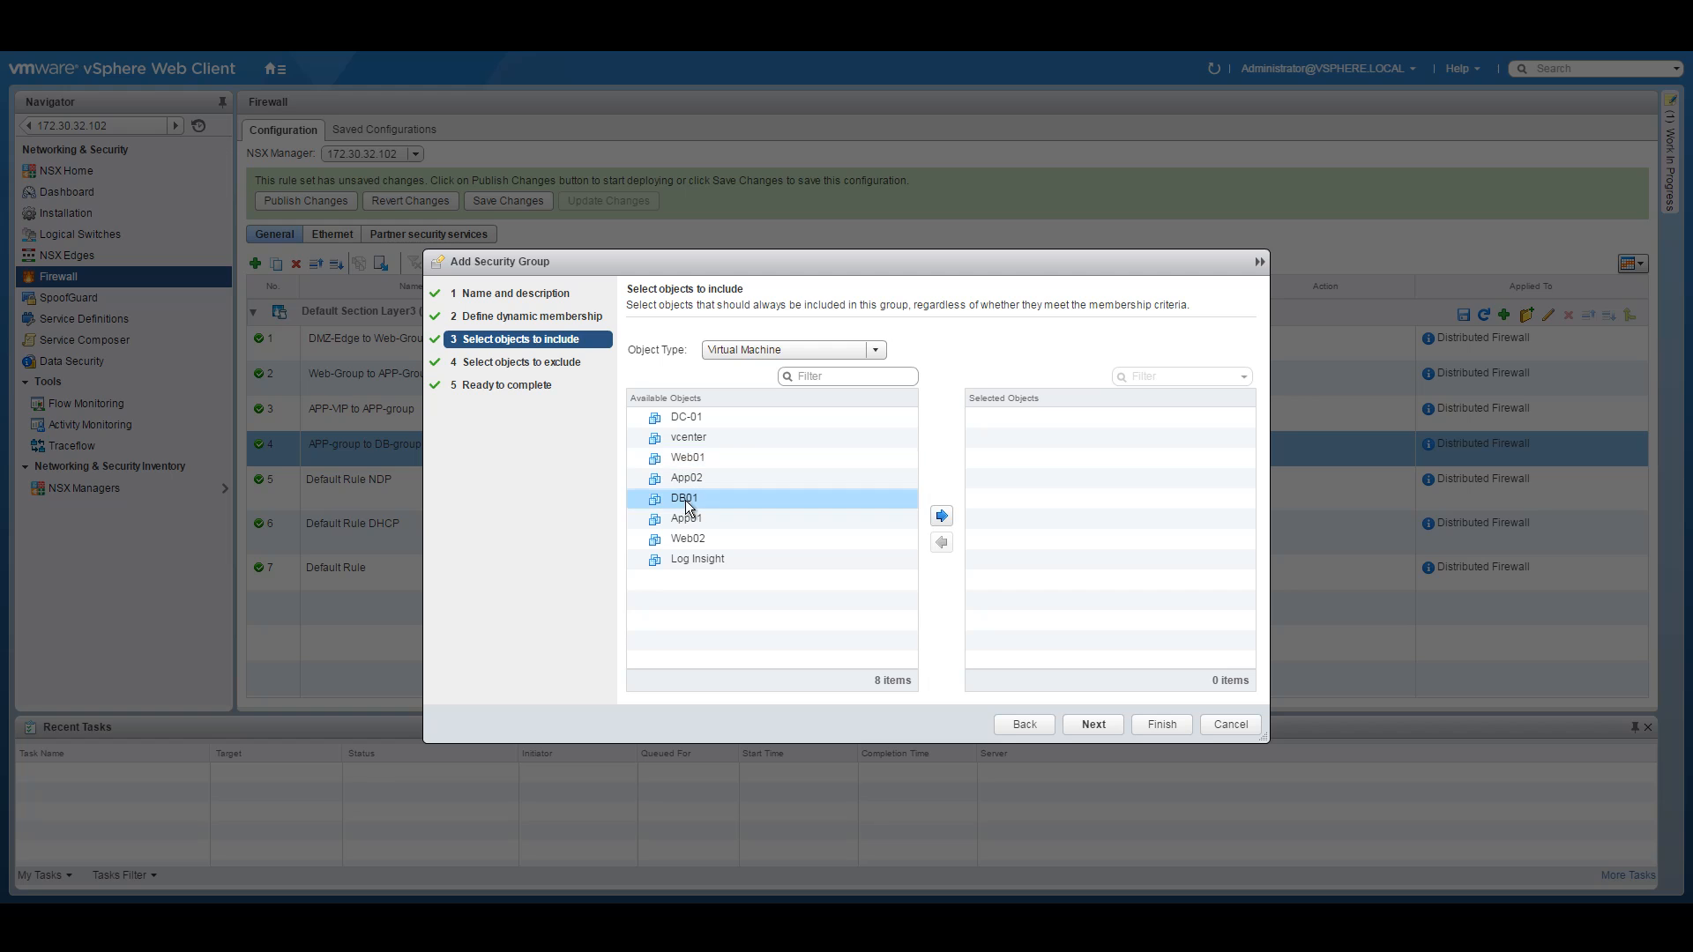
click(1100, 722)
click(1097, 727)
click(1162, 726)
click(1032, 635)
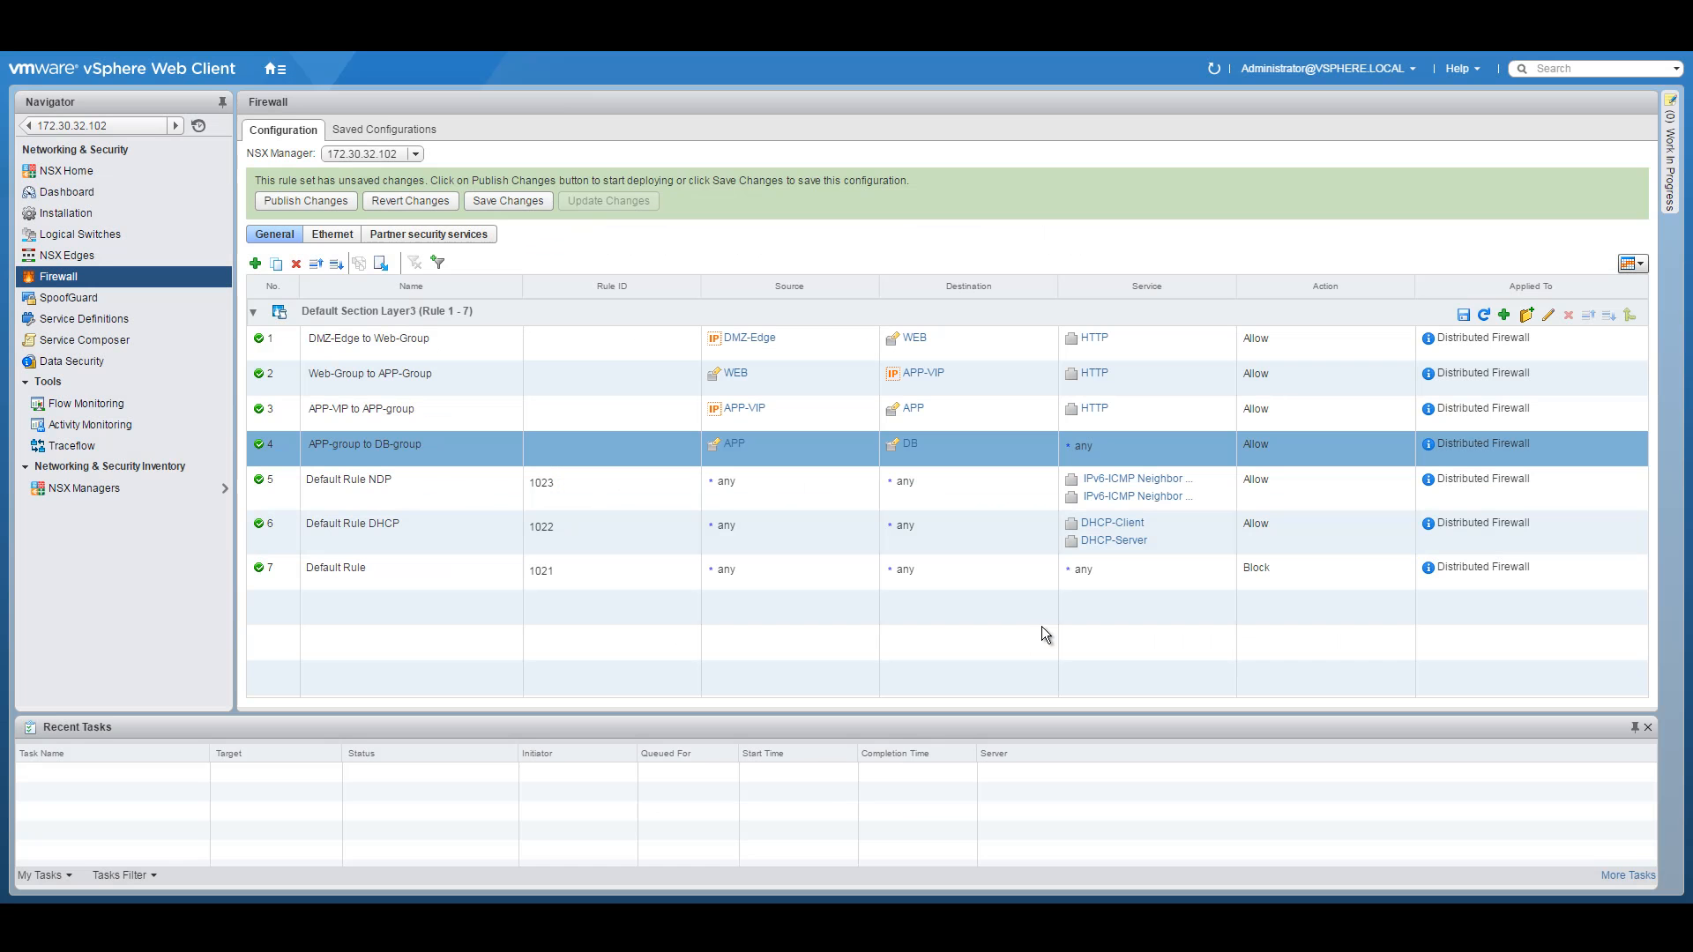
Set the service of the APP-group to DB-group rule to MySQL
click(1227, 447)
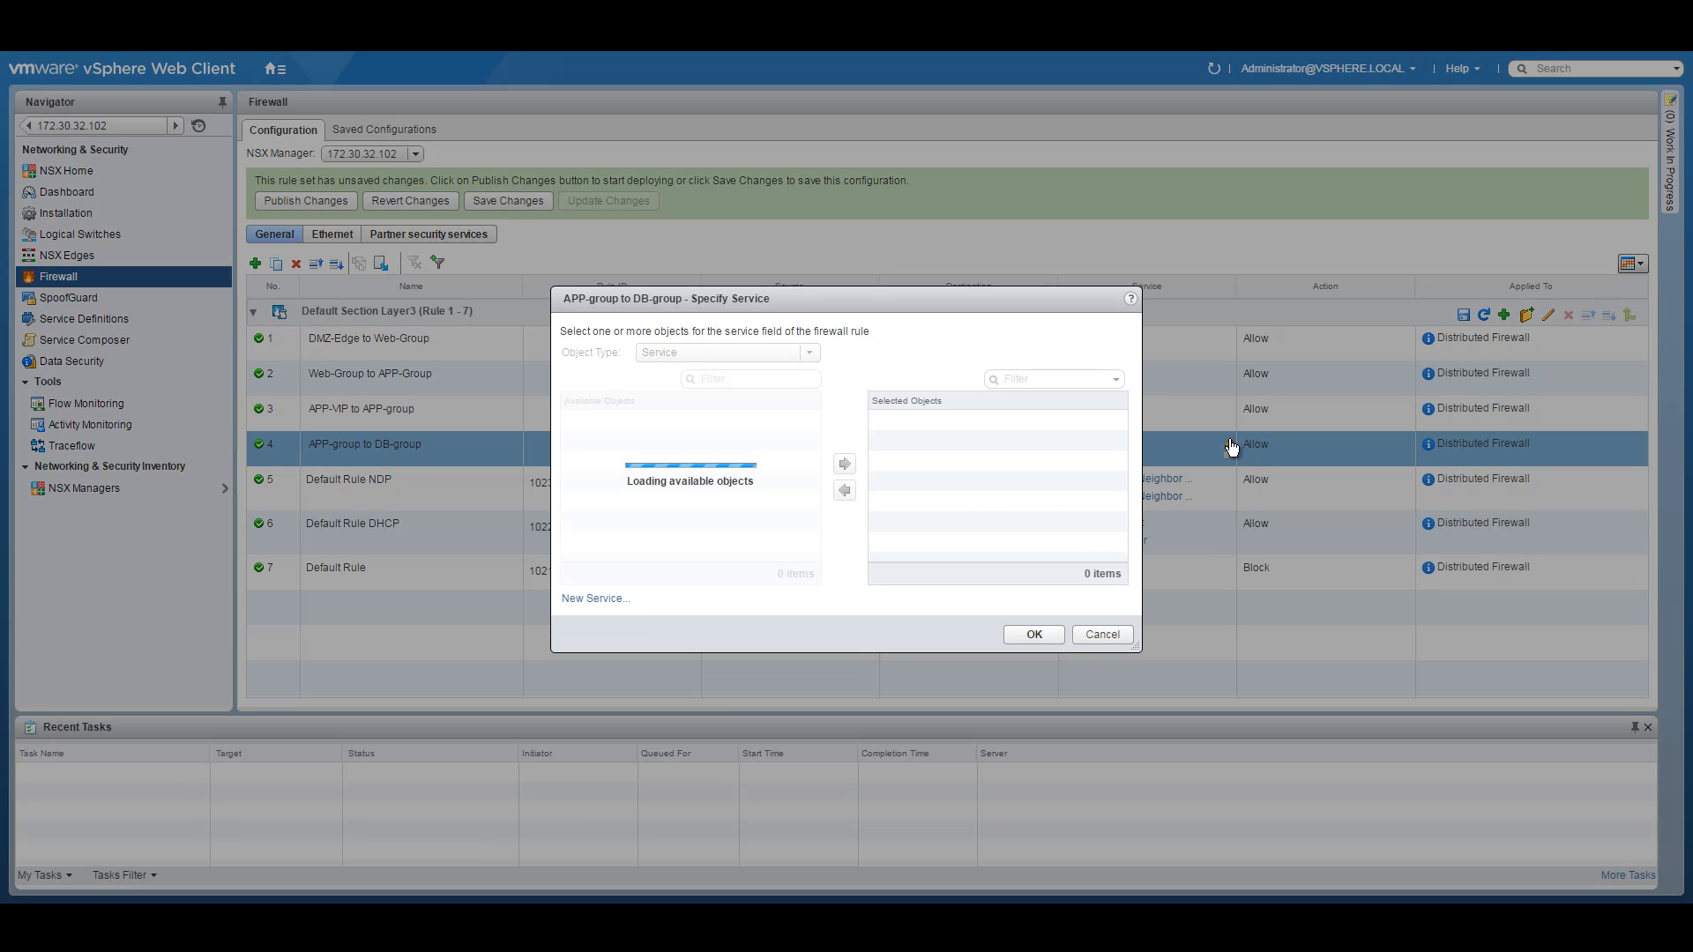
click(711, 378)
text(mysql)
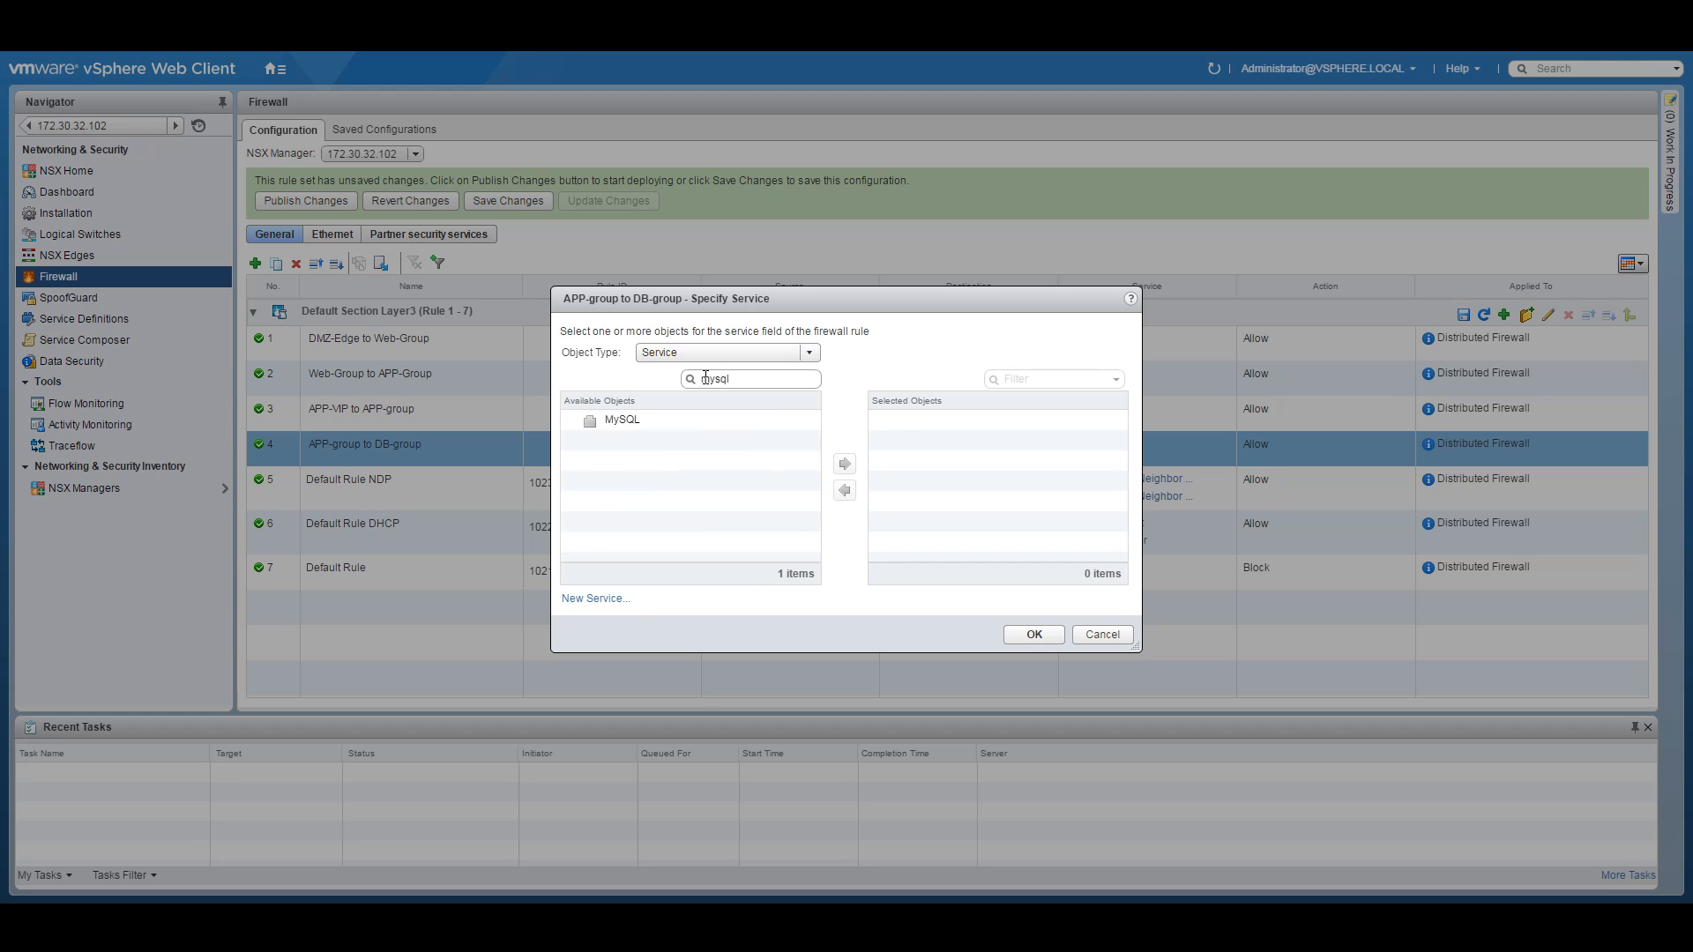
double_click(631, 422)
click(1017, 634)
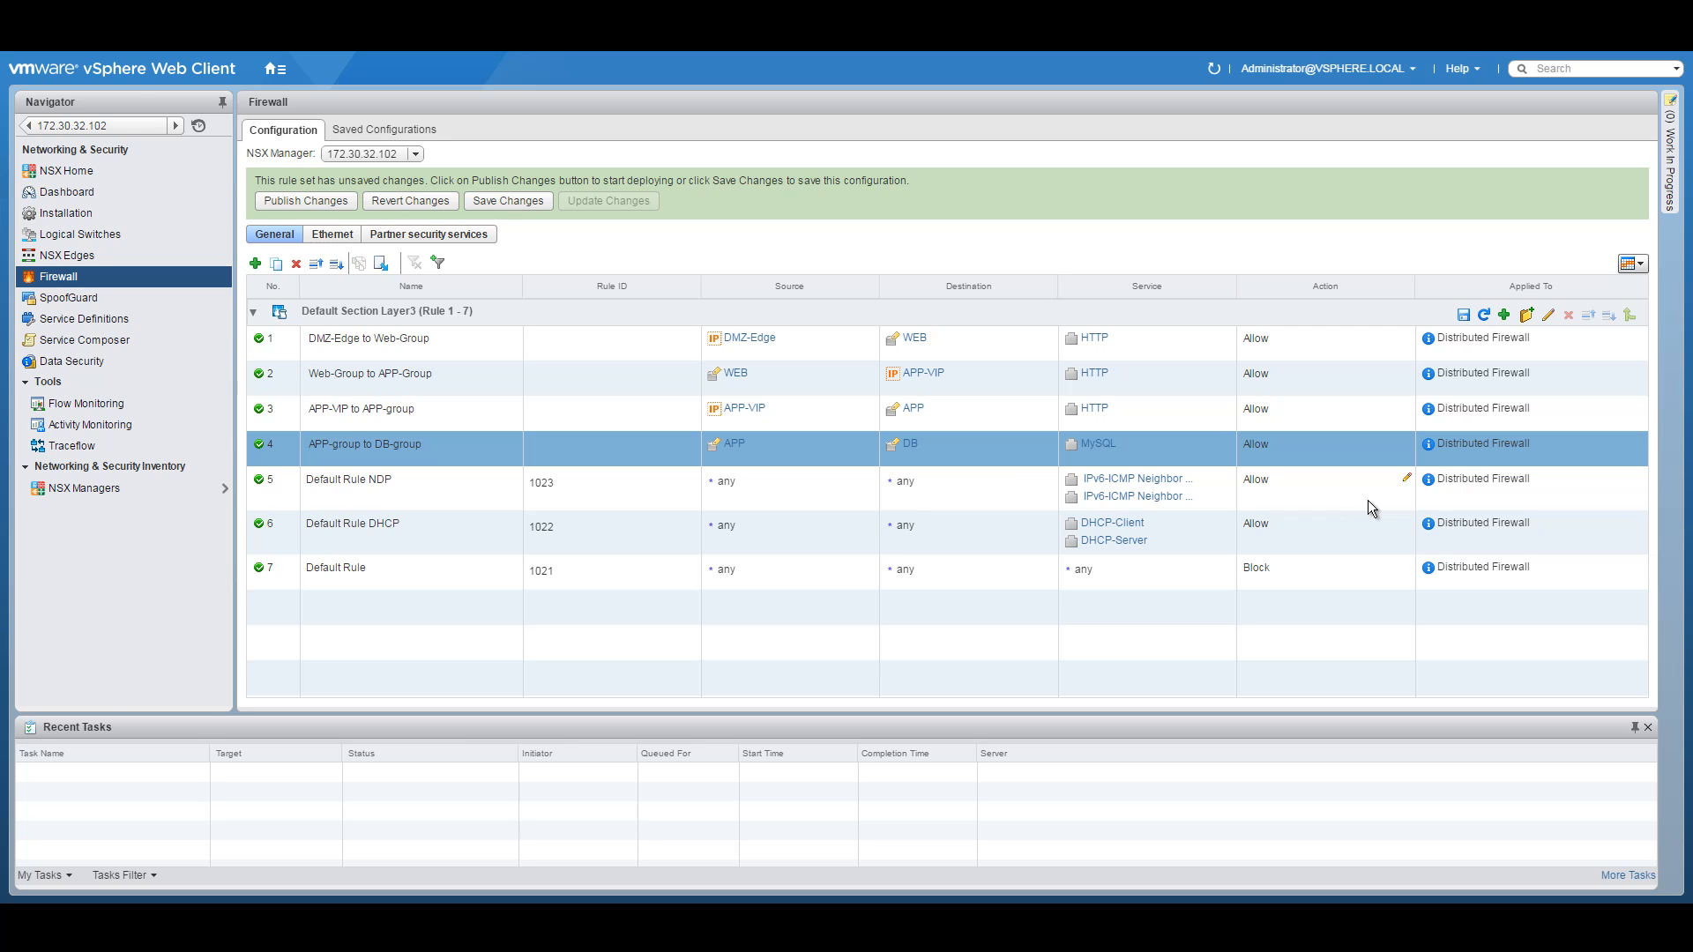
Publish the firewall rule changes and reload the 3-tier app page at 10.255.1.5 in the tbdemDHCP console's browser
click(316, 200)
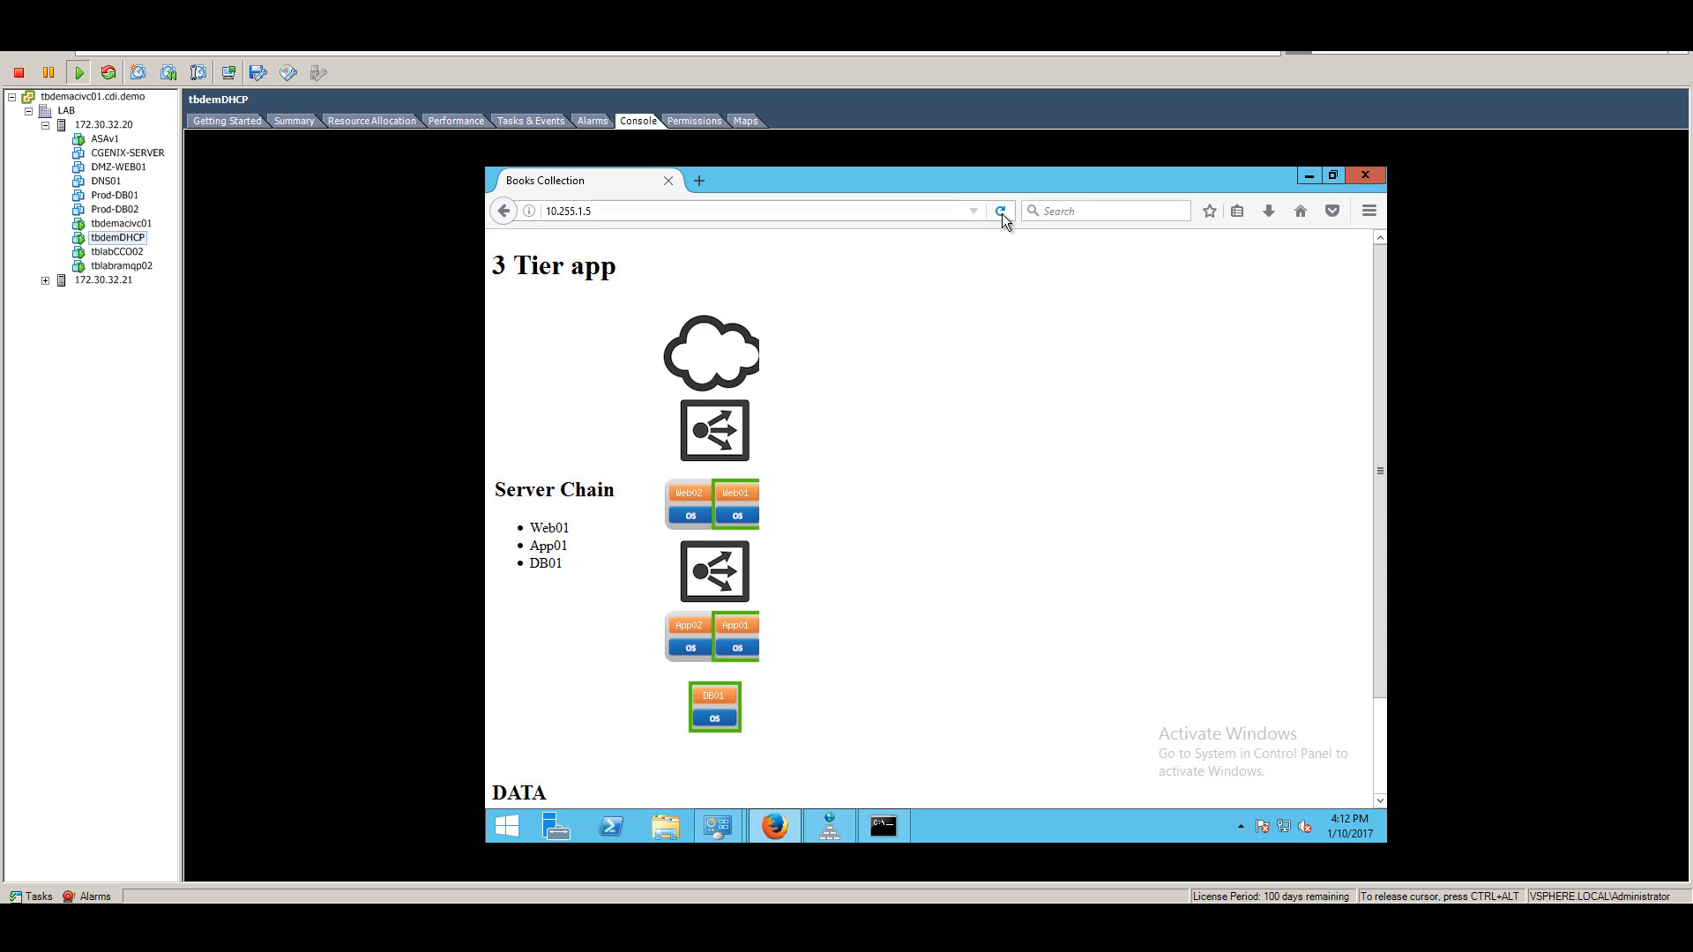
click(1002, 210)
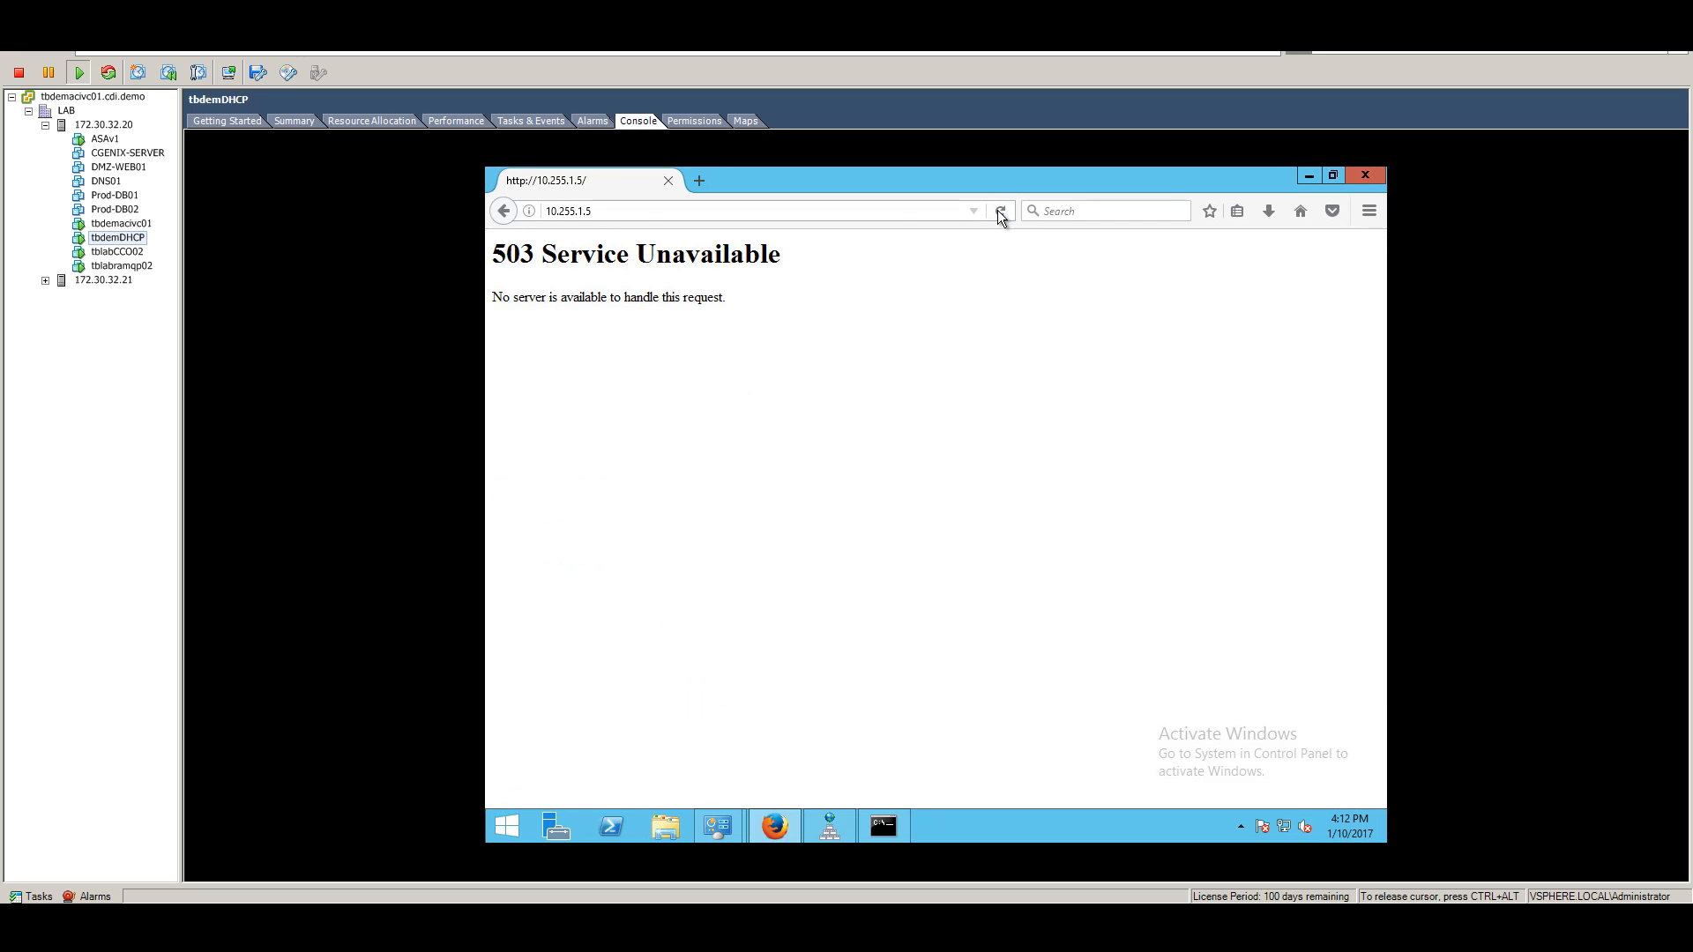
Copy the app address 10.255.1.5, restart Firefox without making it the default browser, and load the address again
click(573, 212)
right_click(576, 211)
click(631, 264)
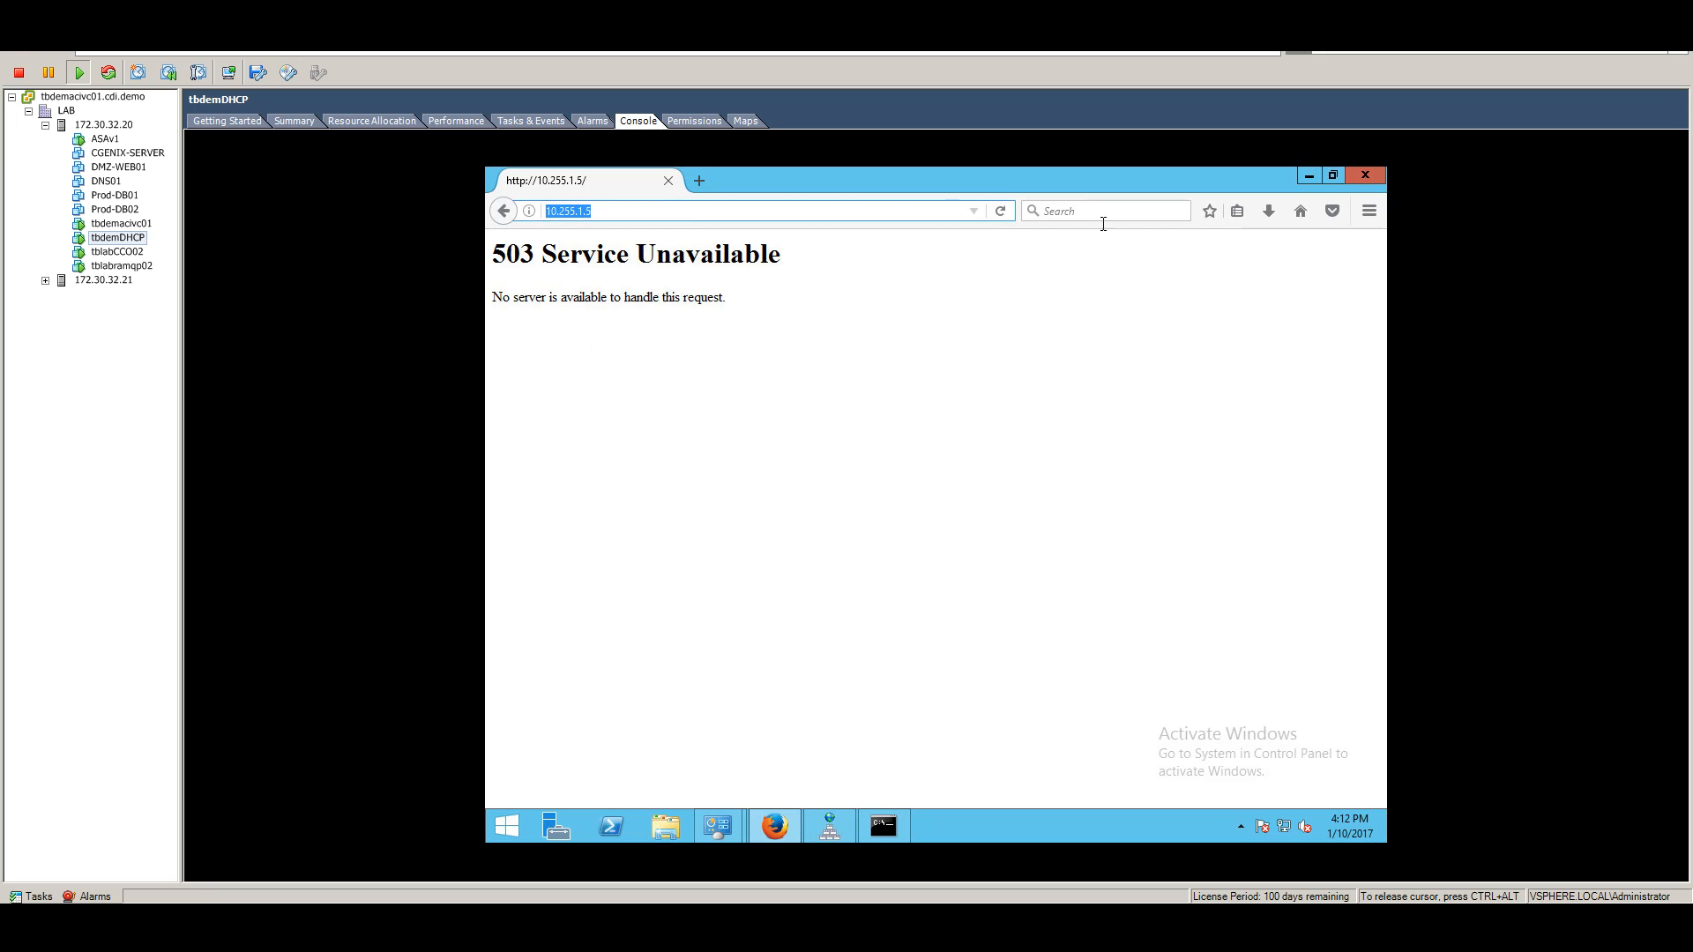
click(1366, 175)
click(774, 826)
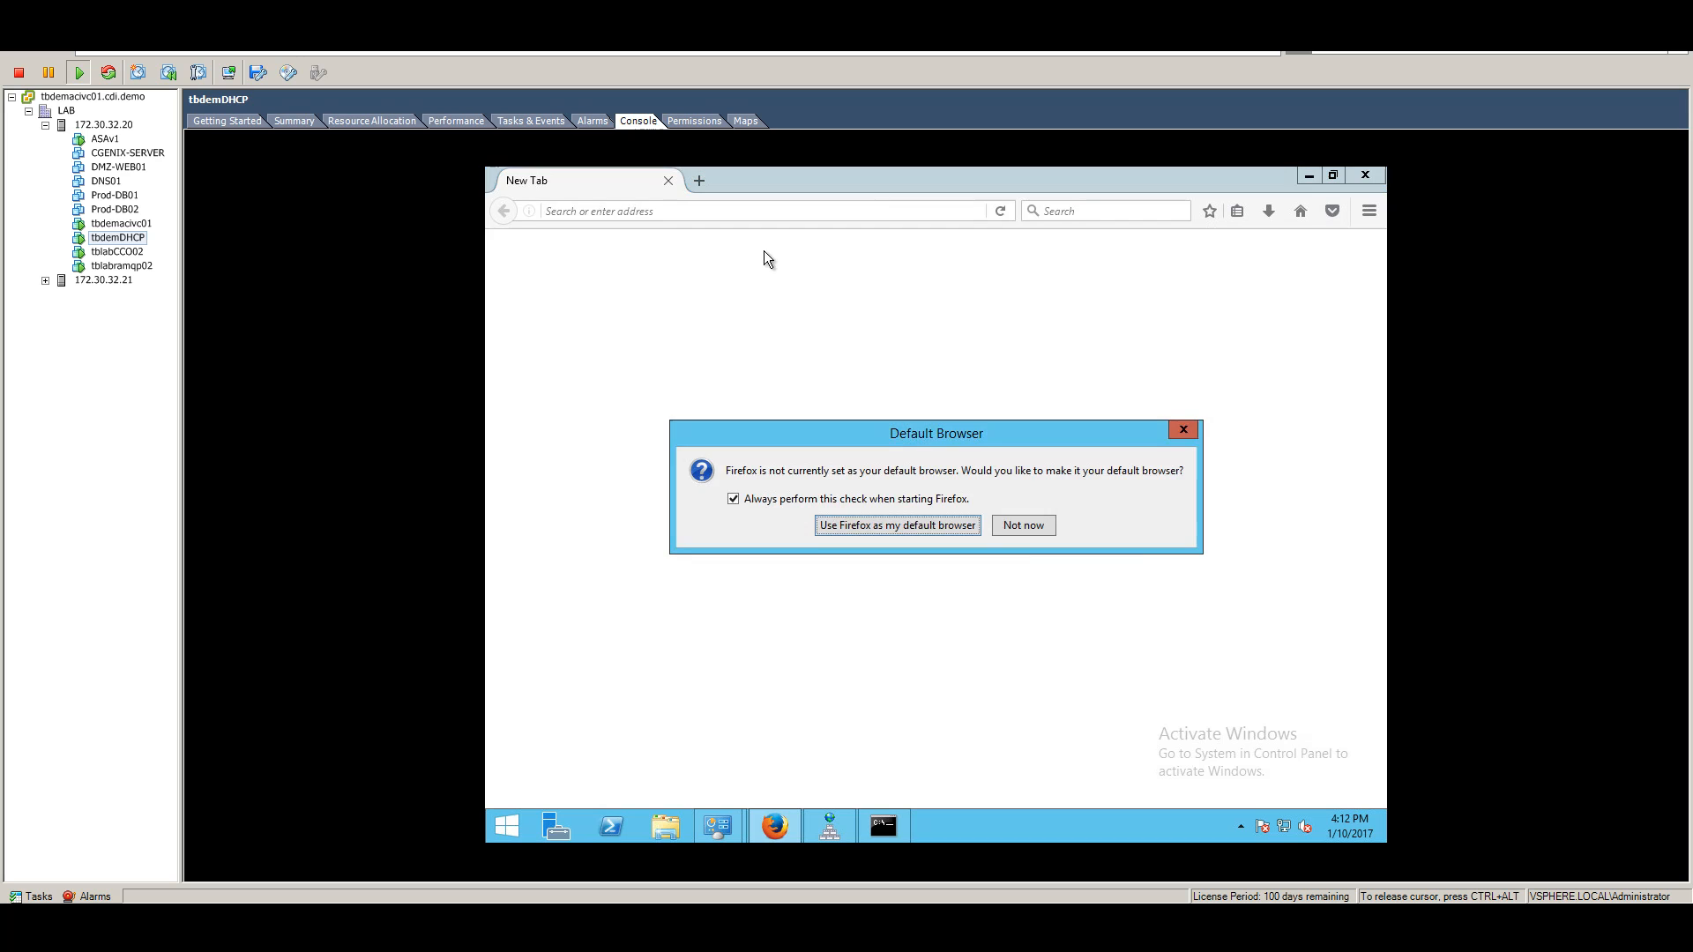
click(1038, 528)
right_click(640, 205)
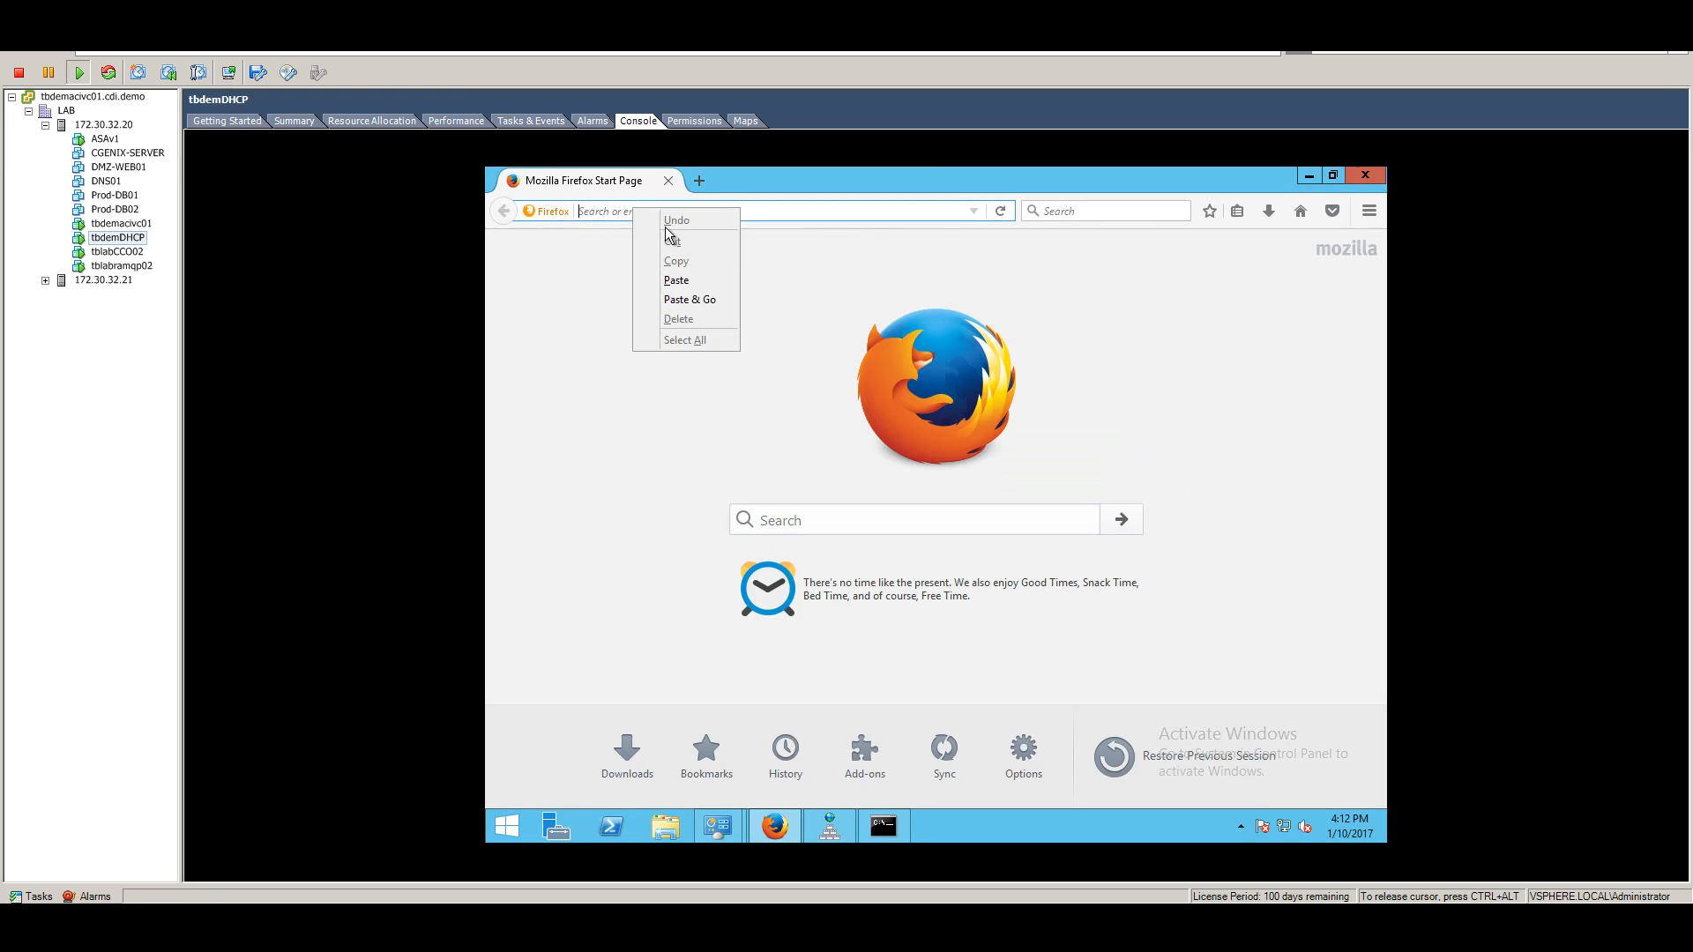
click(672, 295)
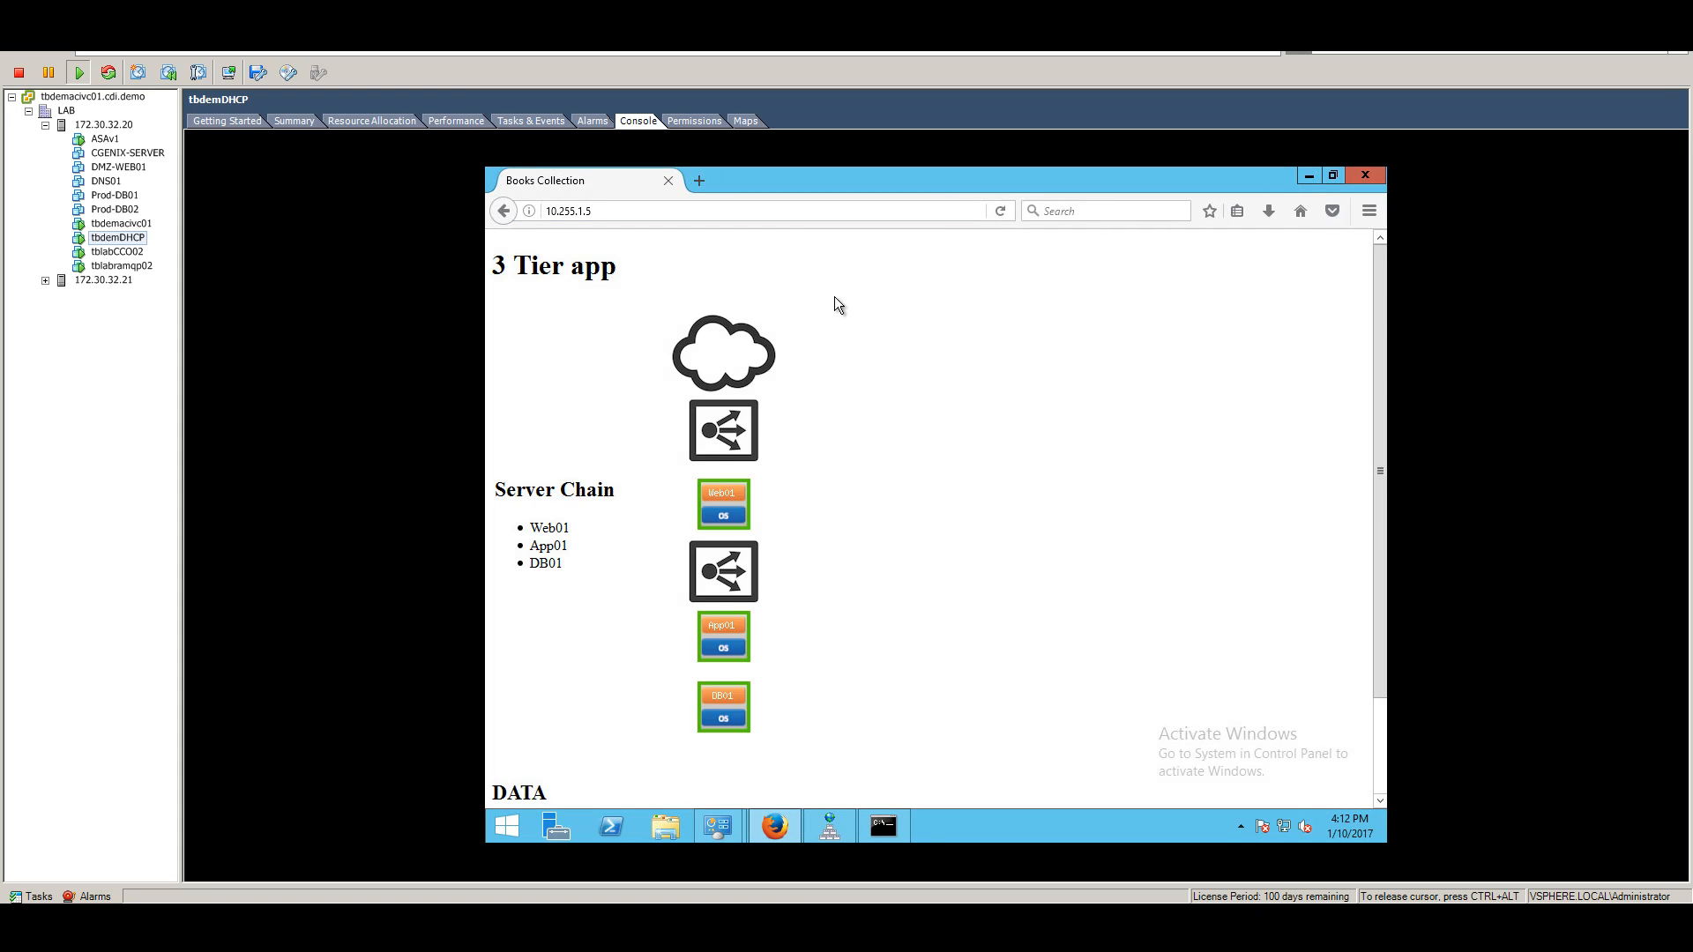
Reload the 3-tier app page several times to test which servers answer
click(1004, 210)
click(1004, 209)
click(1004, 211)
click(1003, 210)
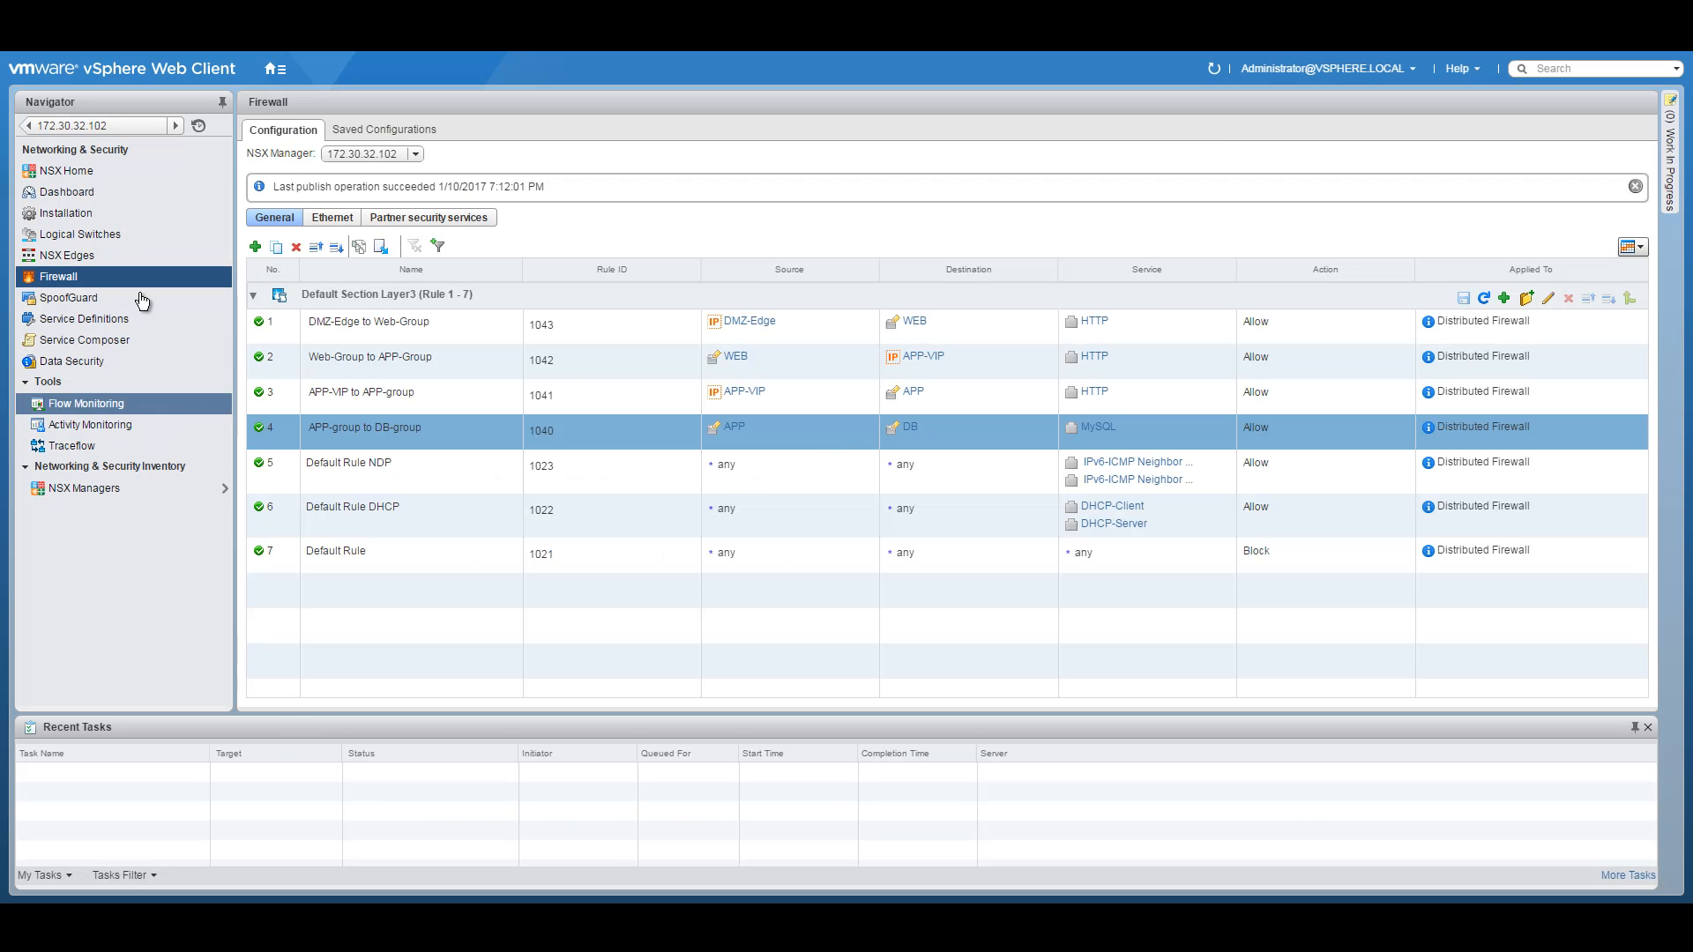
Switch to the vSphere Web Client, open NSX-DMZ-EDGE from the NSX Edges and select the Default Rule in its firewall
click(71, 256)
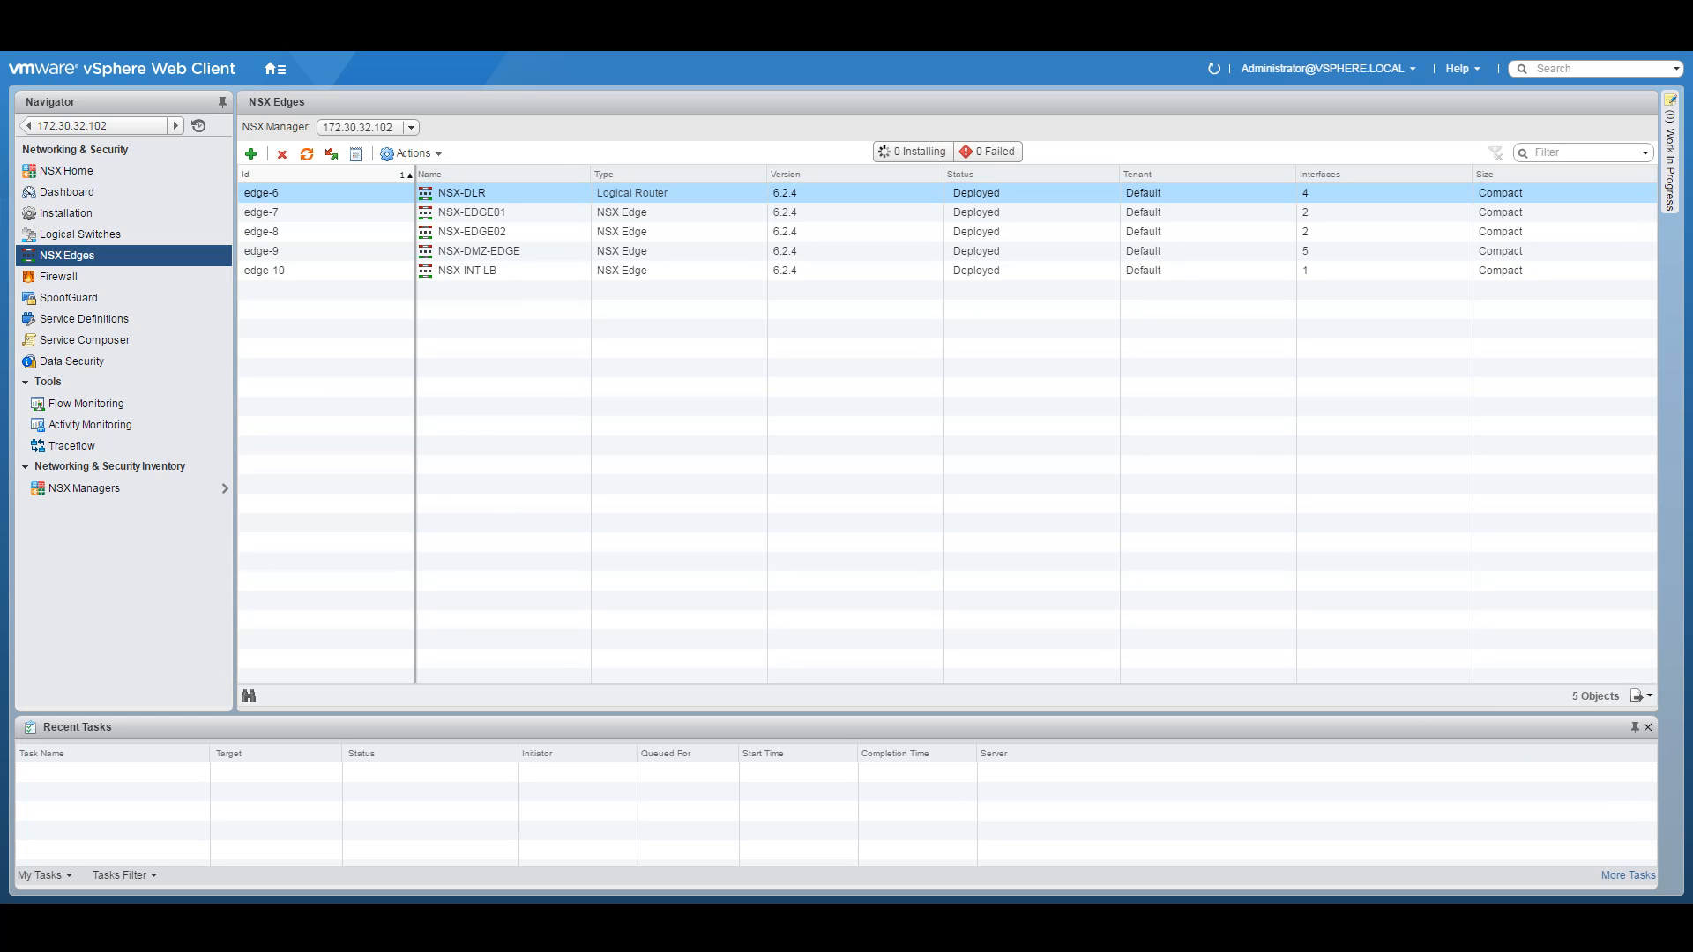
click(533, 250)
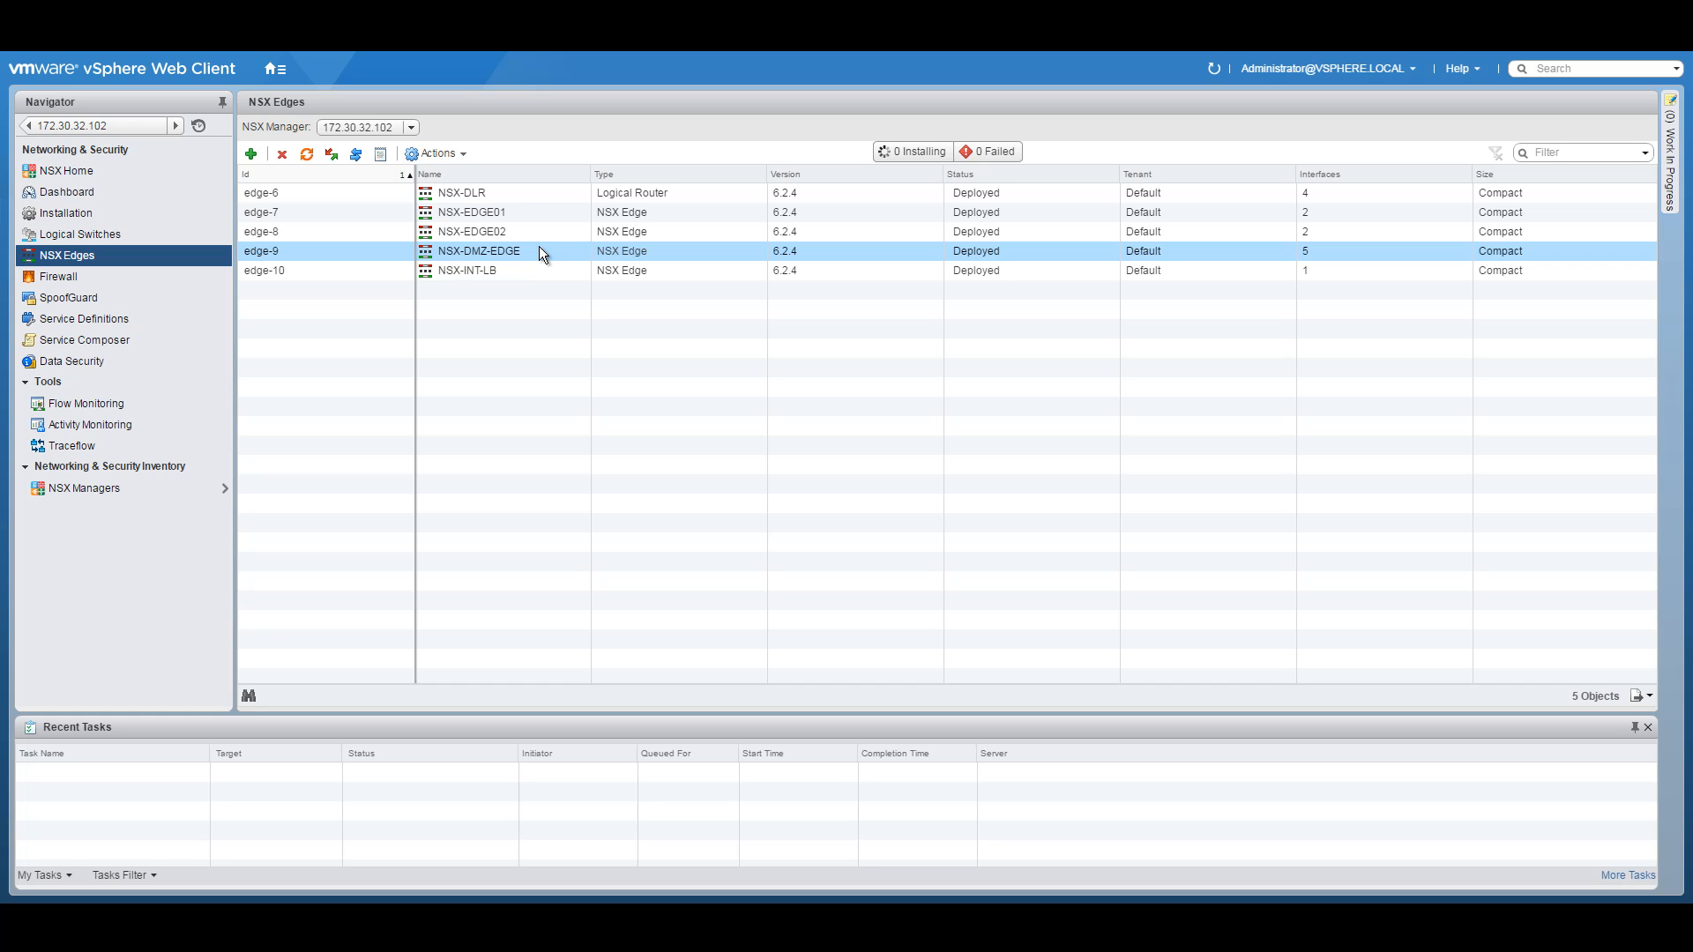
double_click(533, 250)
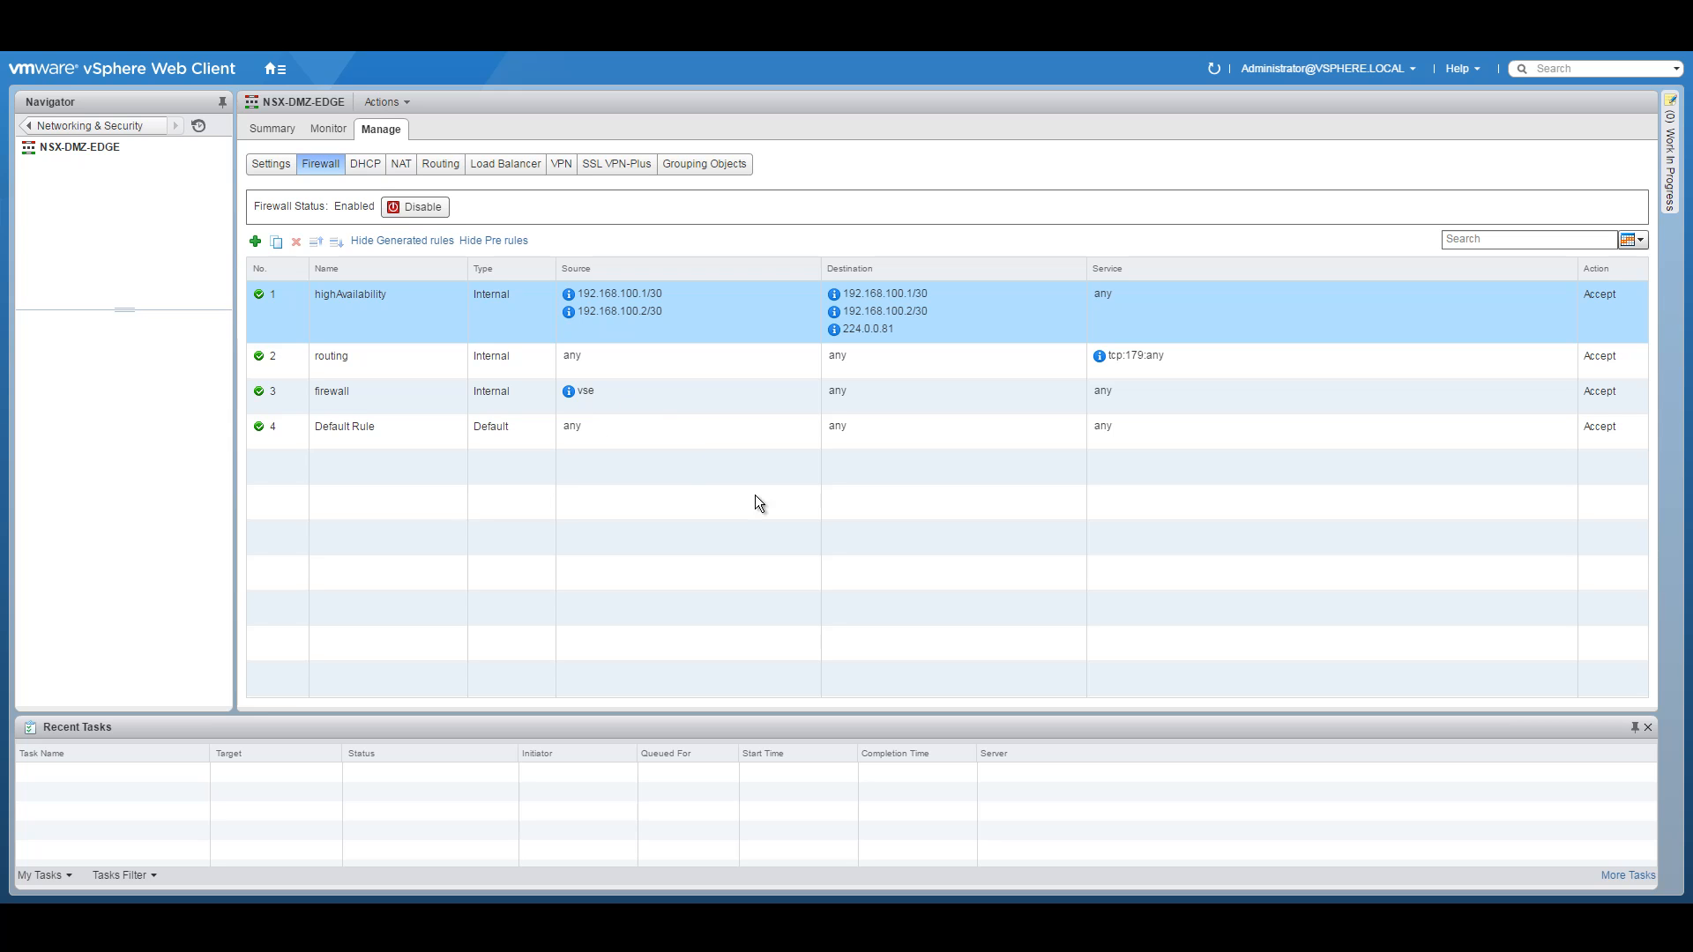
click(674, 432)
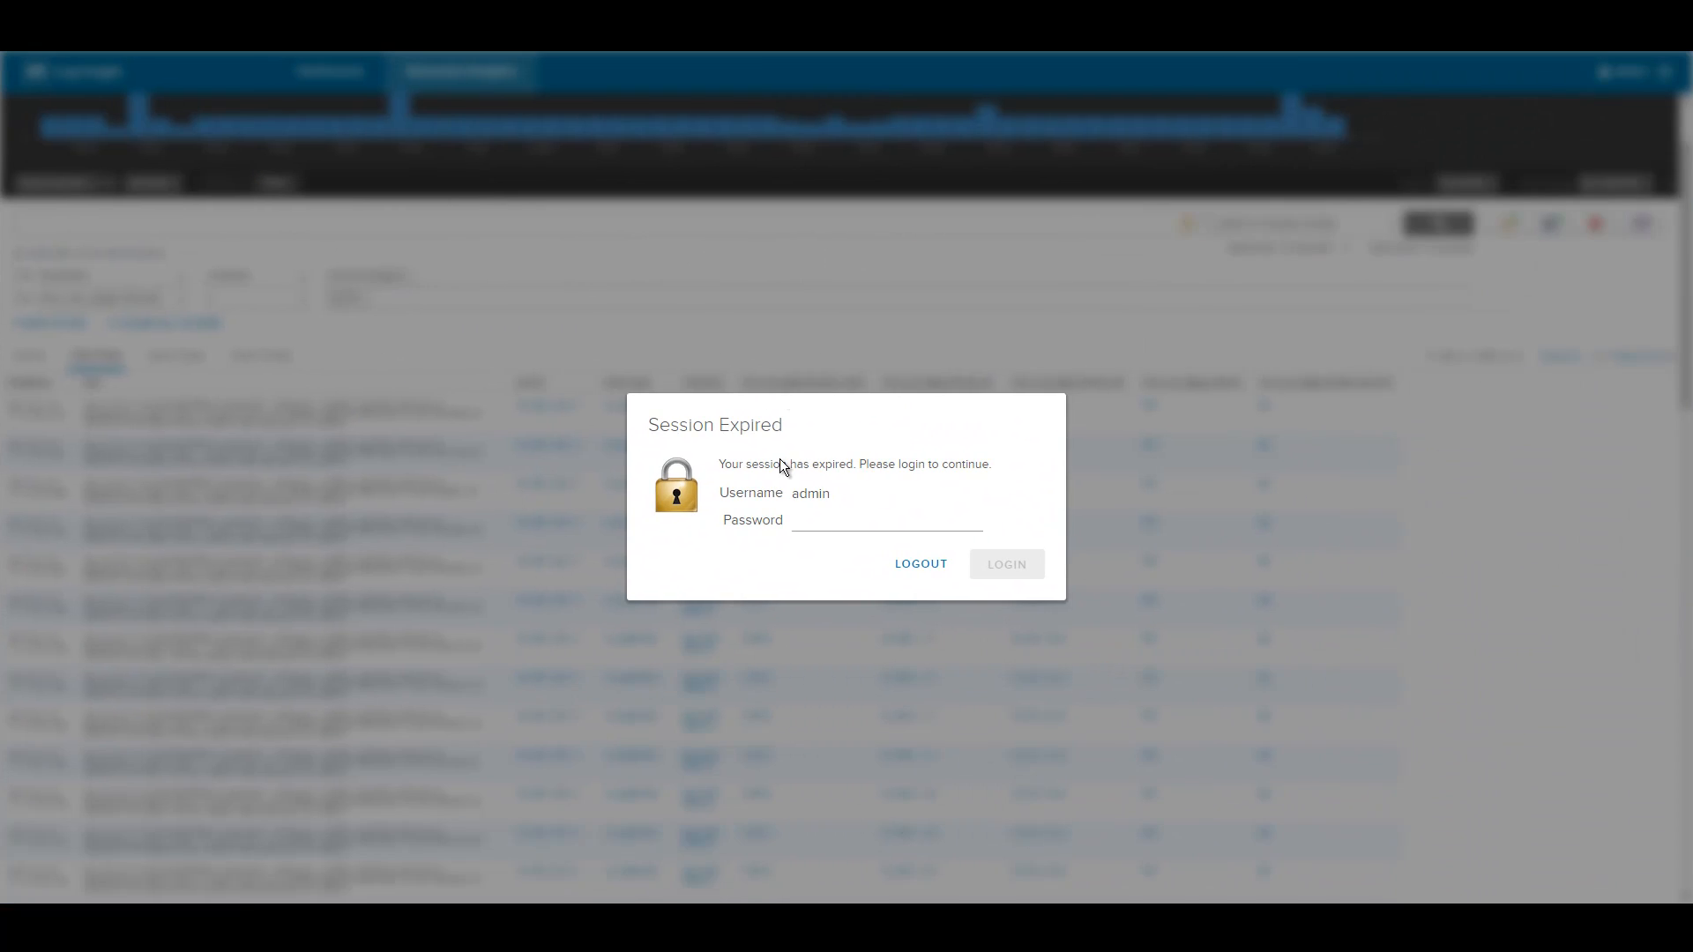
Switch to Log Insight and log back in to the expired session with the account password
click(830, 523)
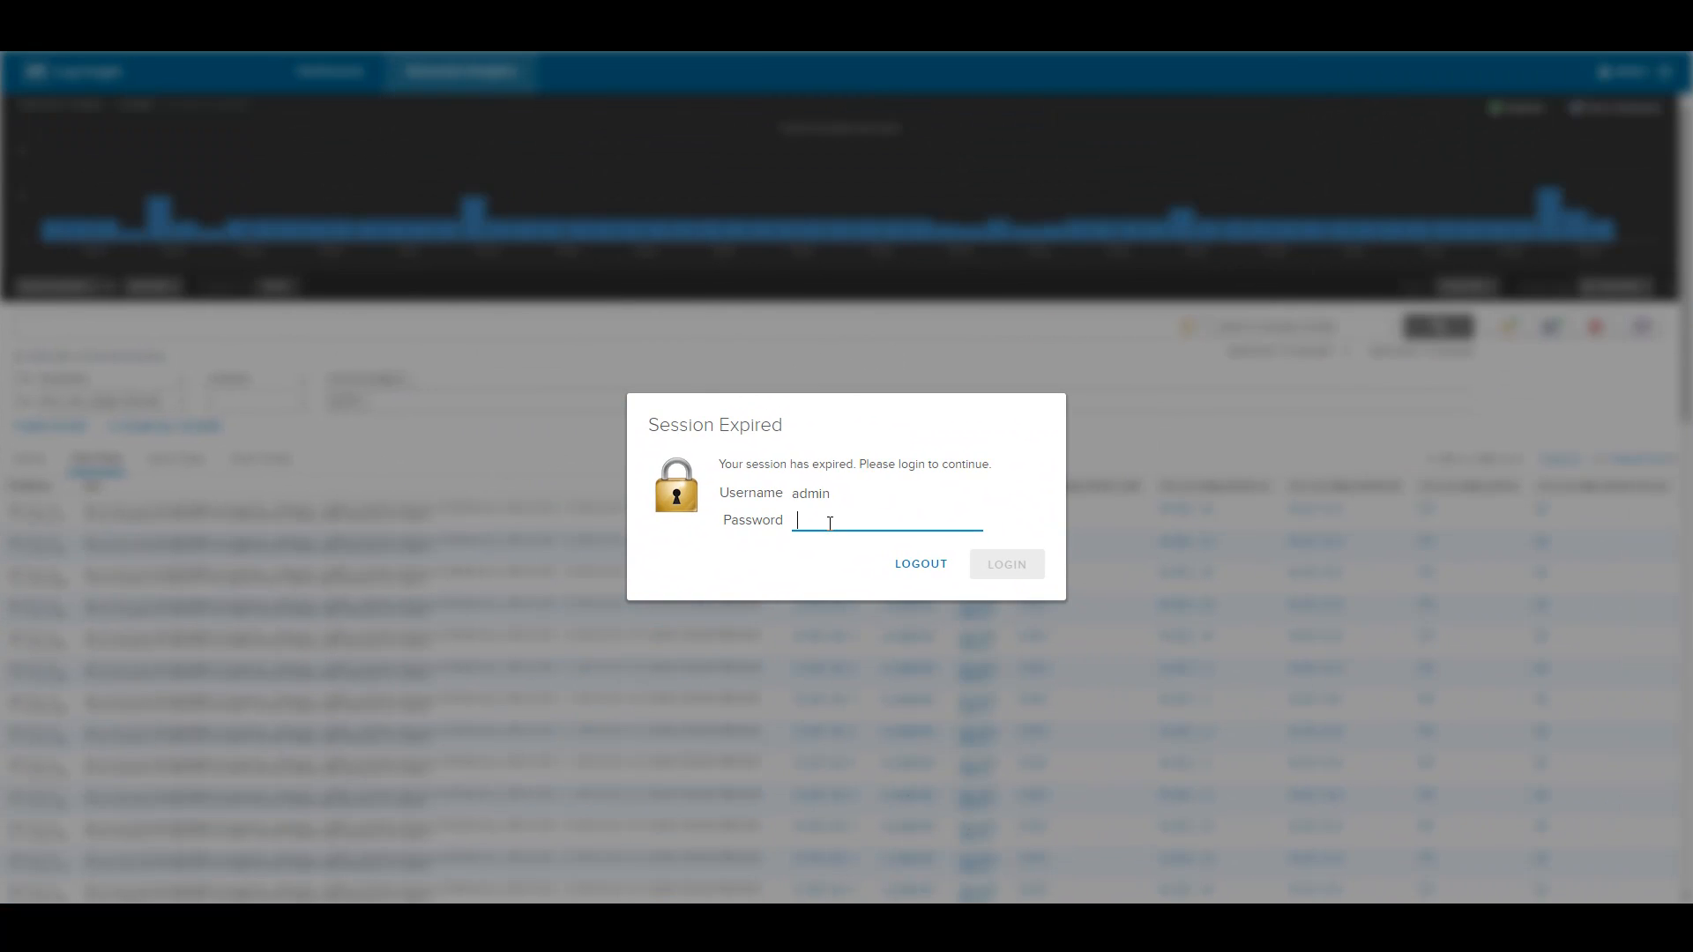
text(••••)
key(BackSpace)
key(BackSpace)
key(BackSpace)
key(BackSpace)
text(•••••••)
key(Return)
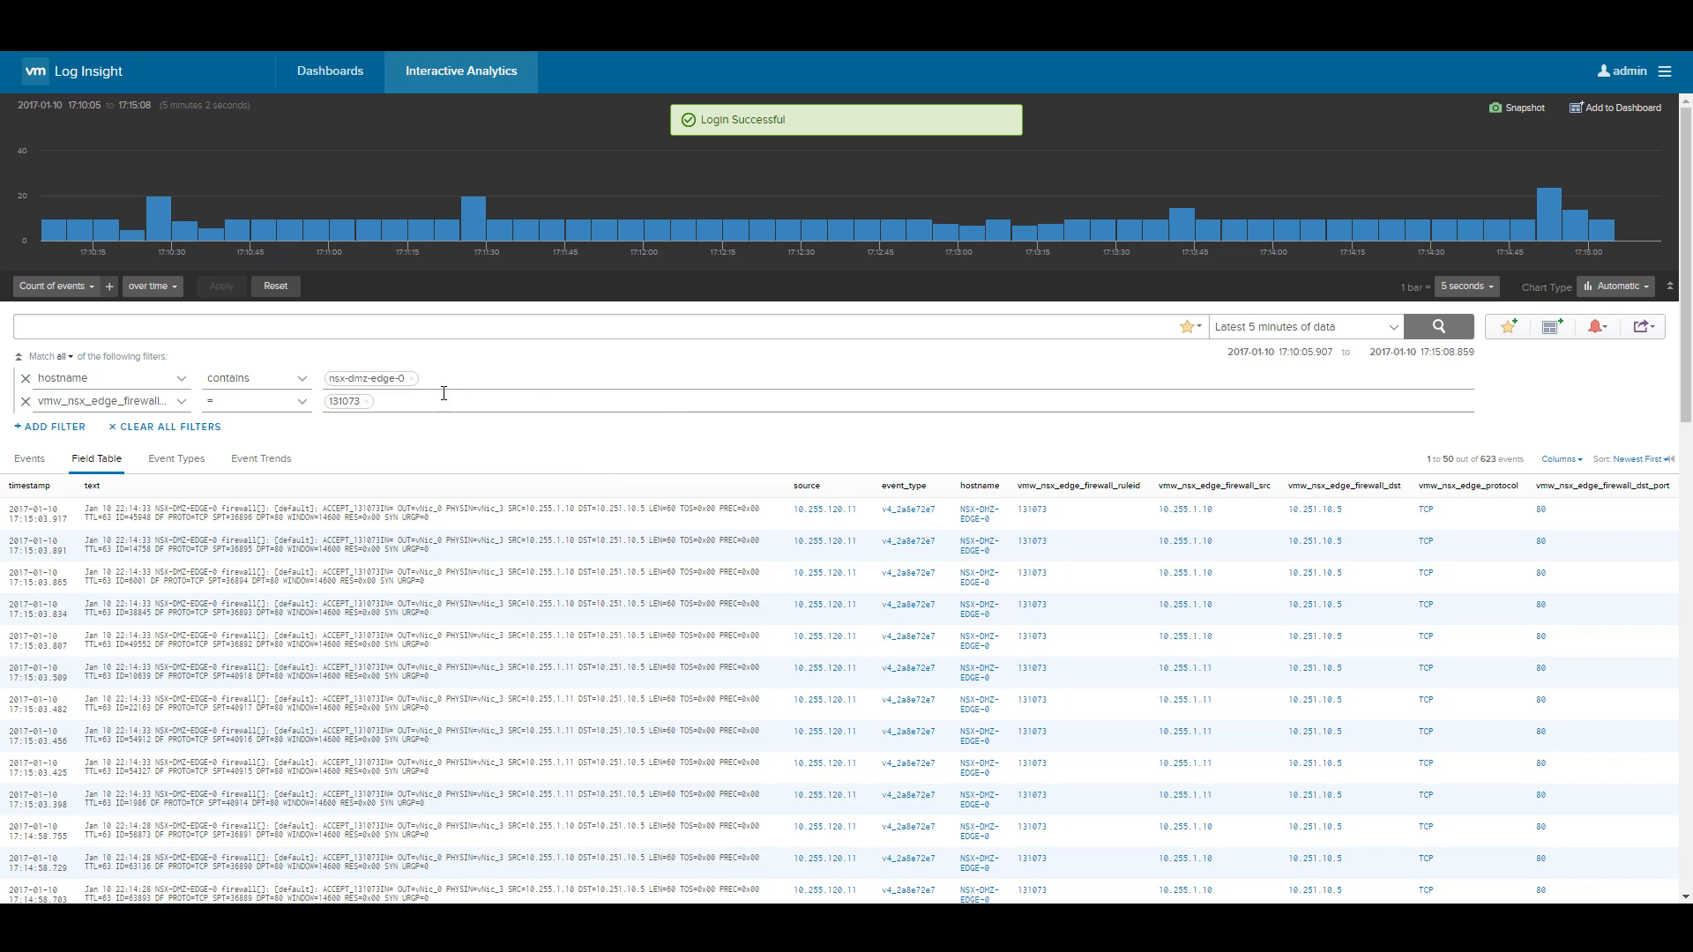
Remove the firewall rule ID and hostname filters and rerun the log query over the latest 5 minutes
click(25, 401)
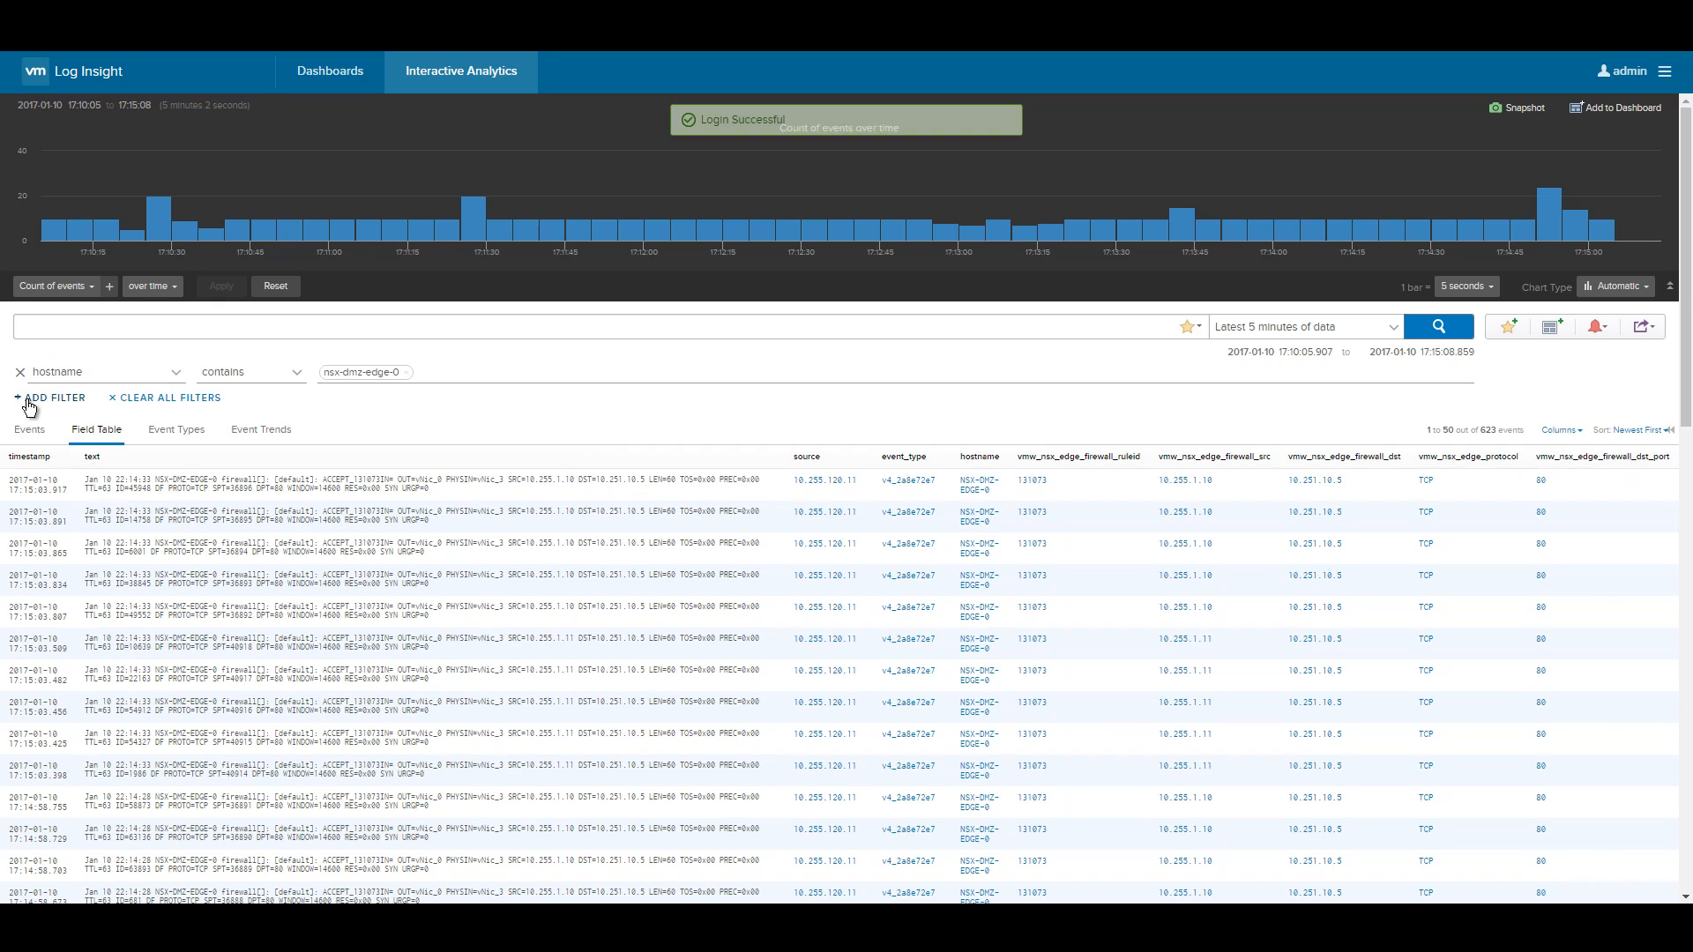
click(20, 372)
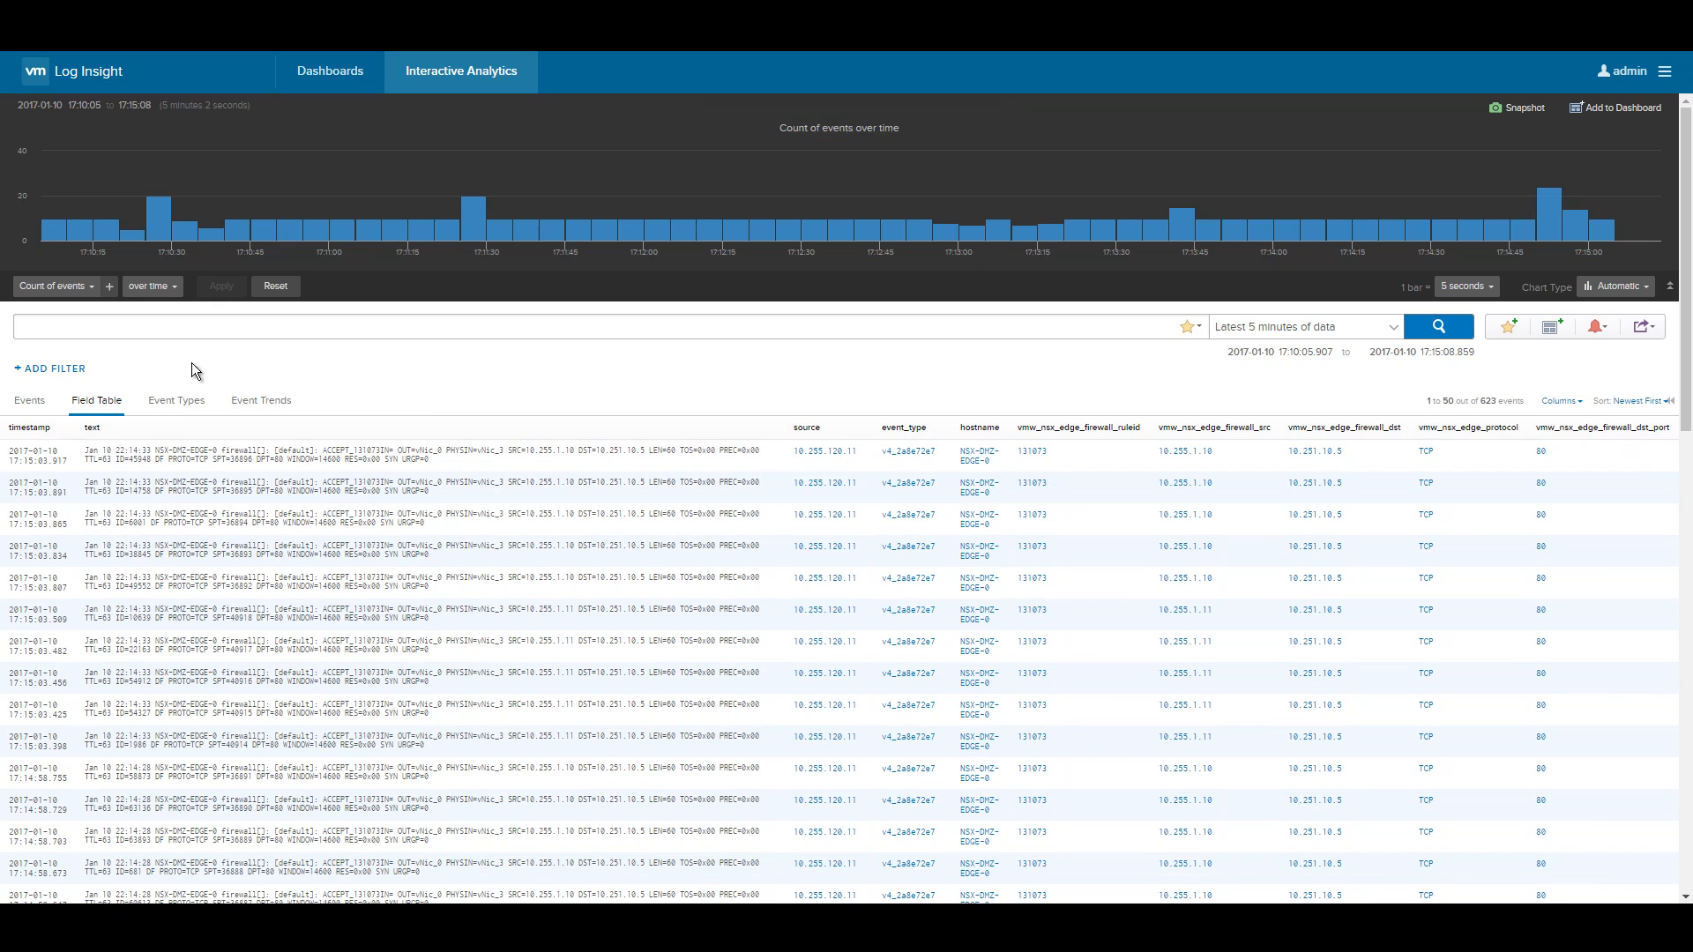
click(1438, 326)
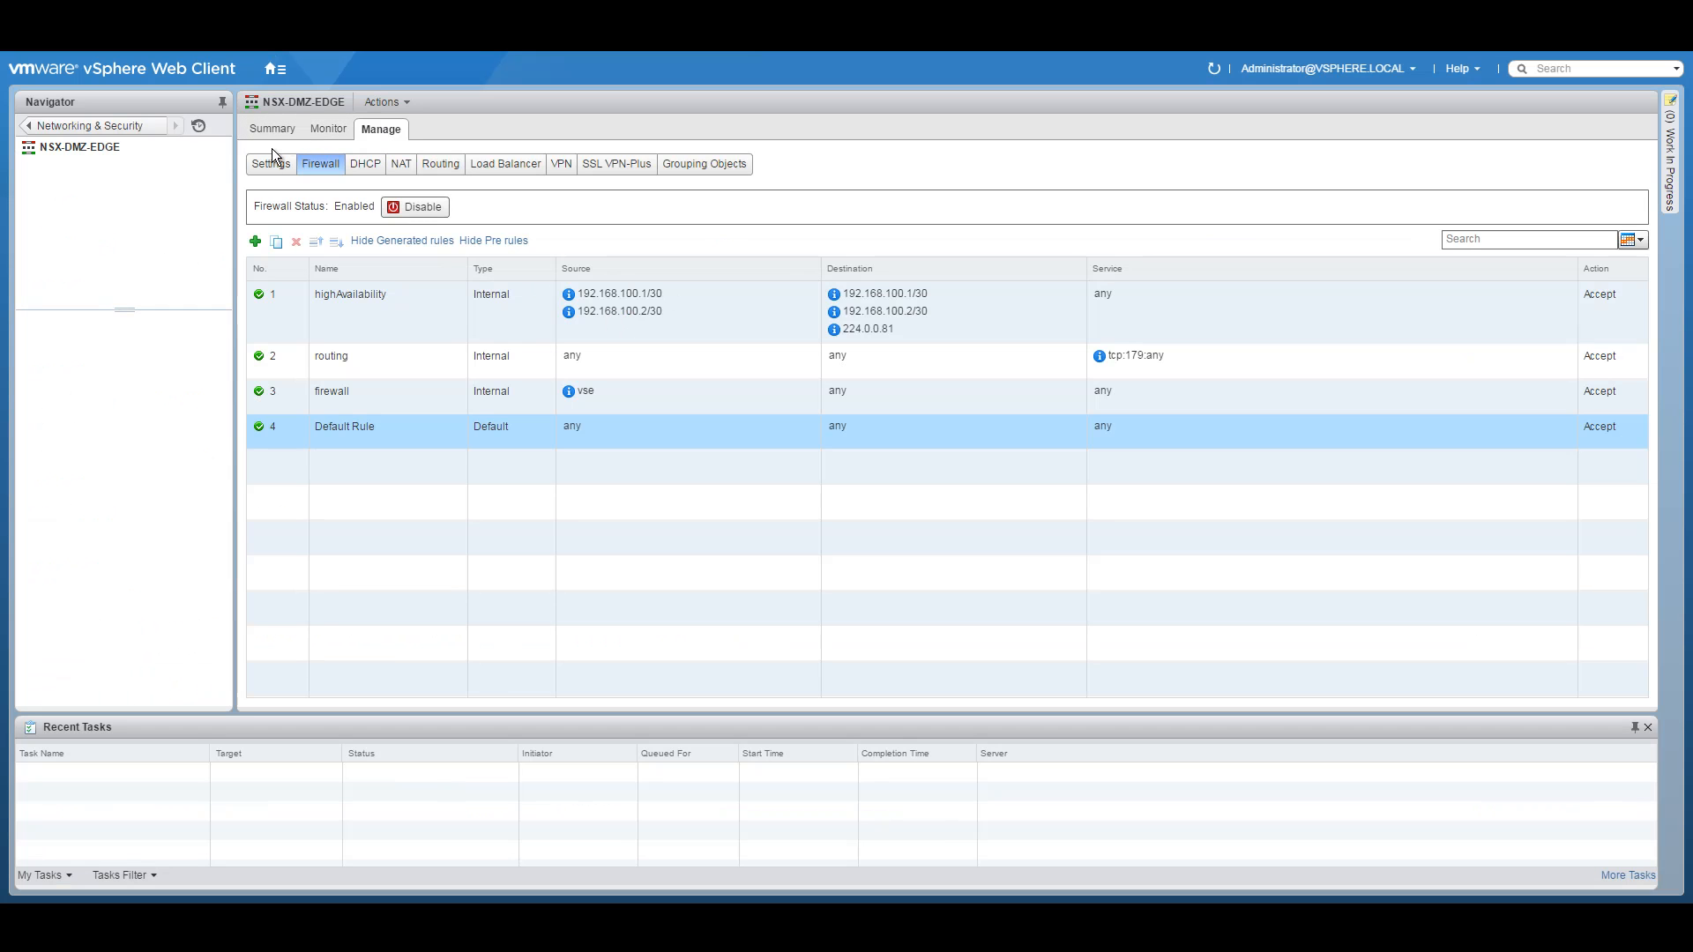
Check the syslog server configuration of NSX-DMZ-EDGE in the vSphere Web Client and return to its firewall rules
click(269, 163)
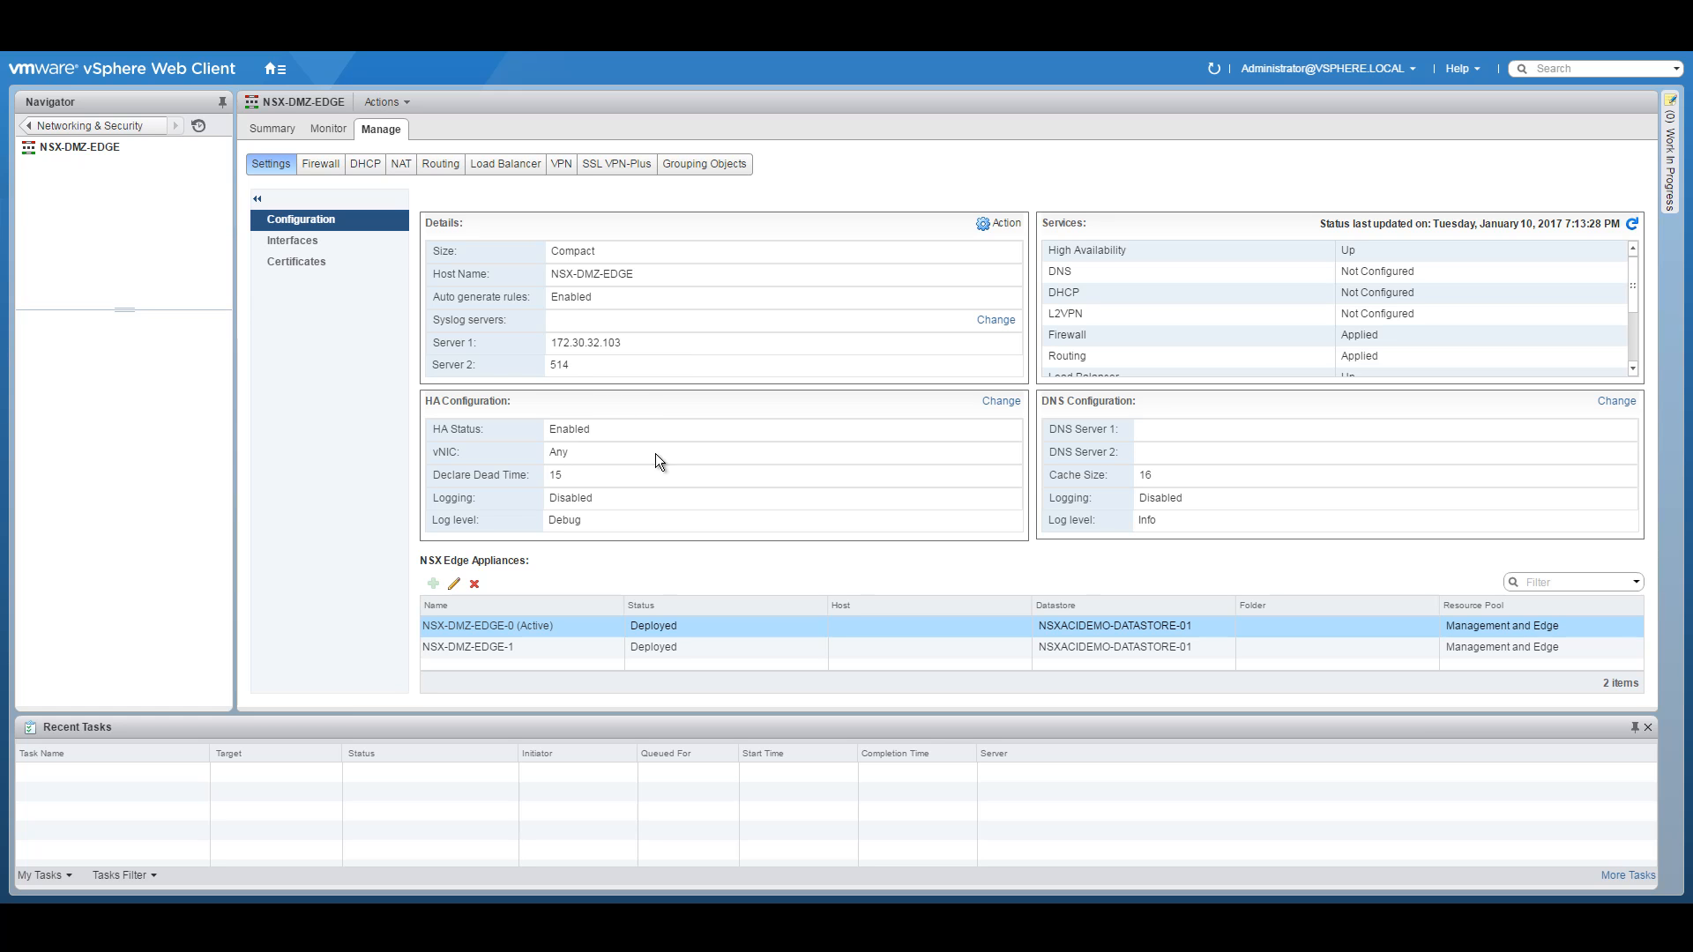
click(315, 165)
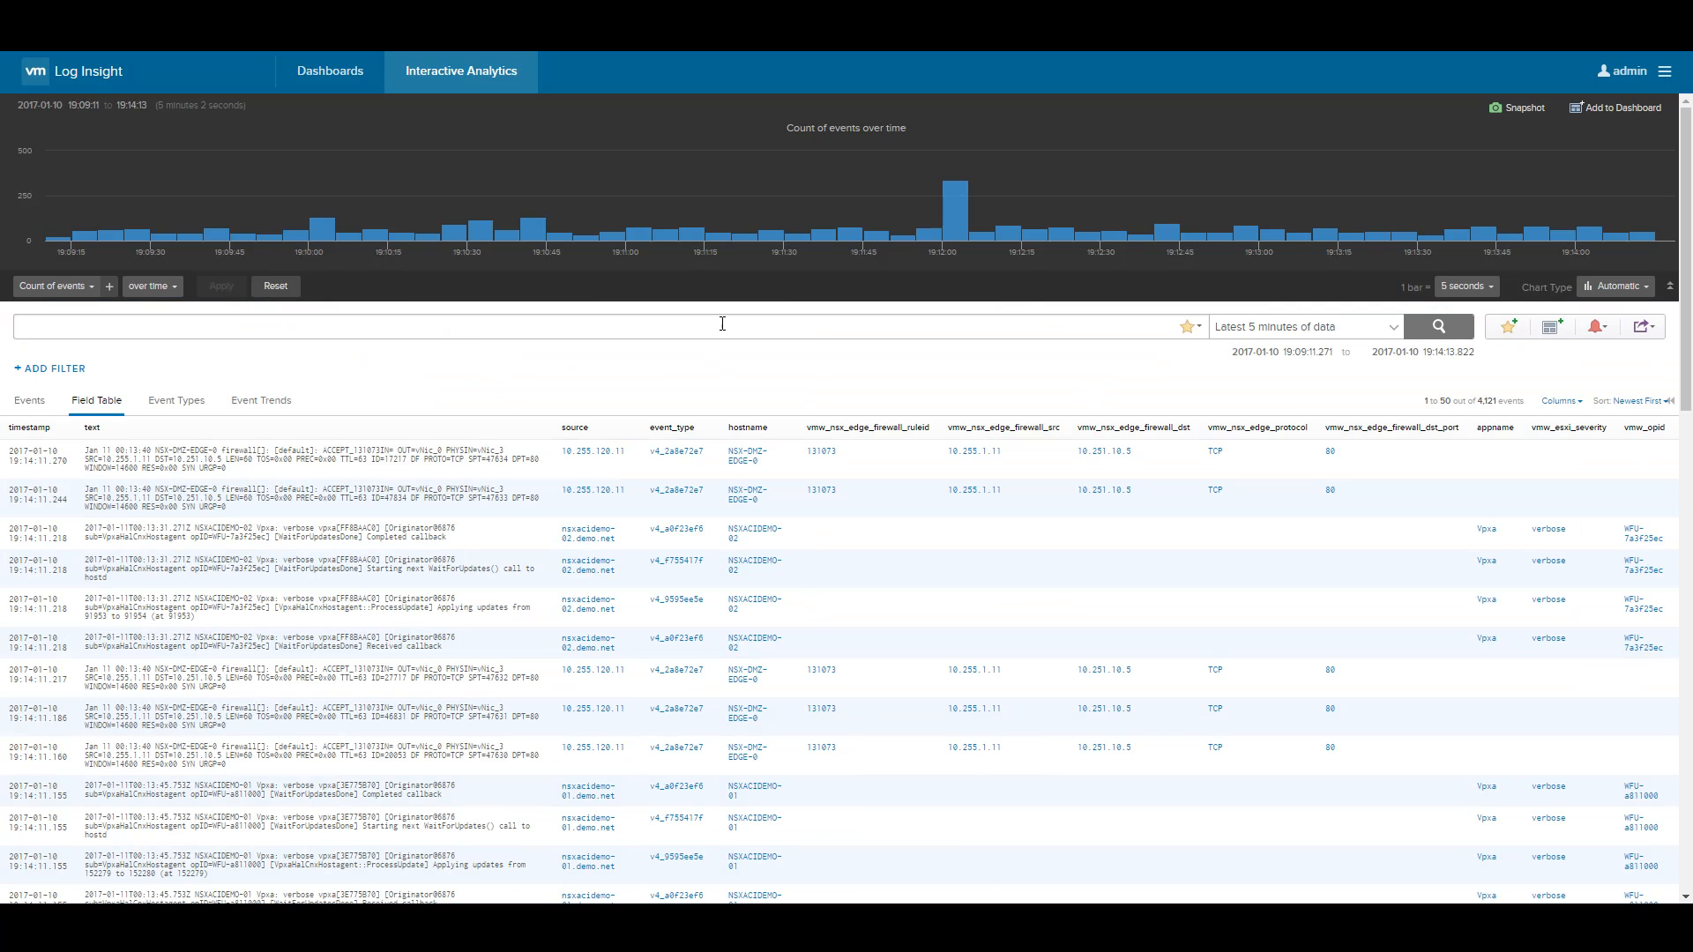
Filter the Log Insight events to hostname NSX-DMZ-EDGE-0 and firewall rule ID 131073, and refresh the query
click(751, 455)
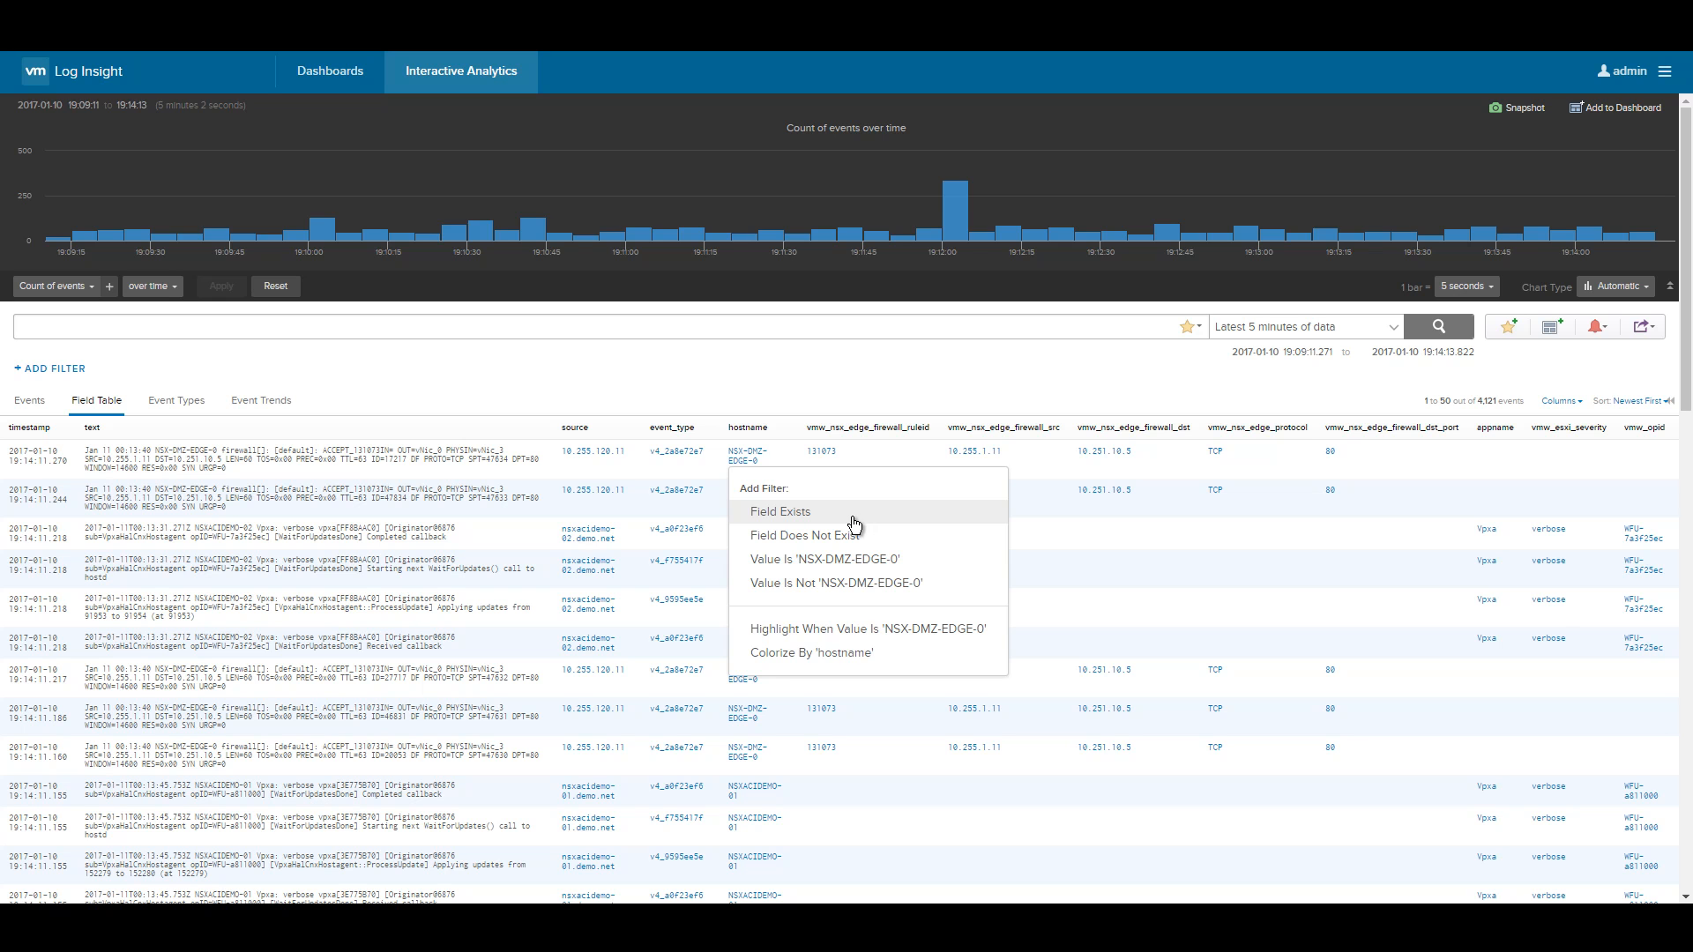
click(836, 565)
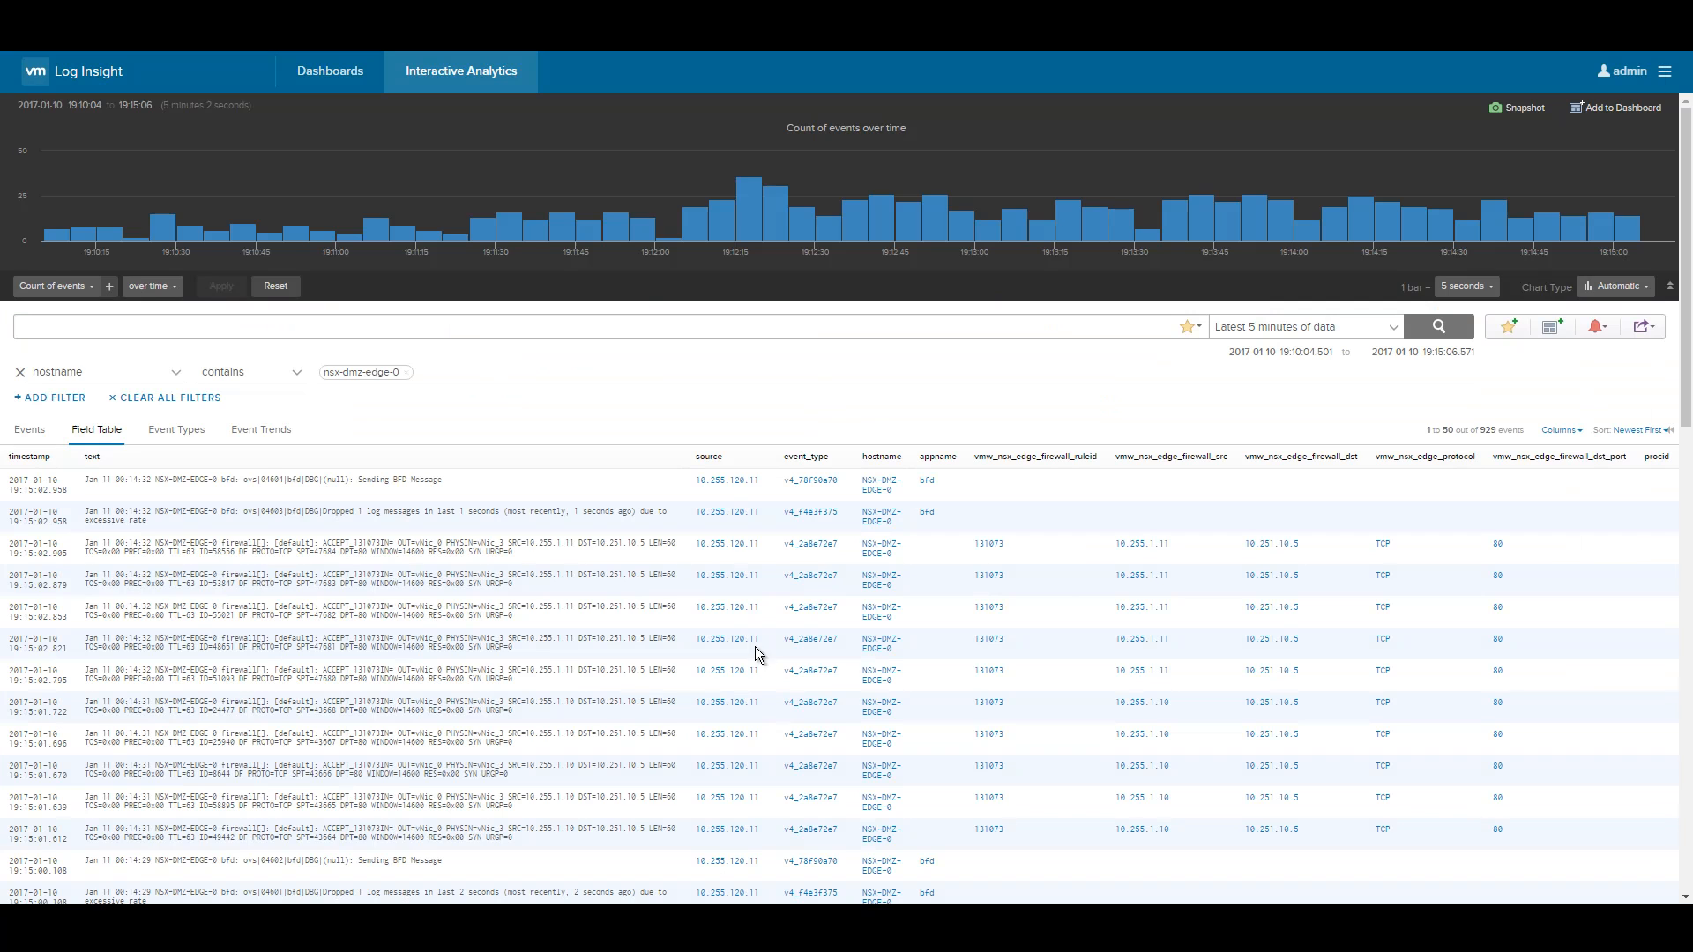
click(991, 546)
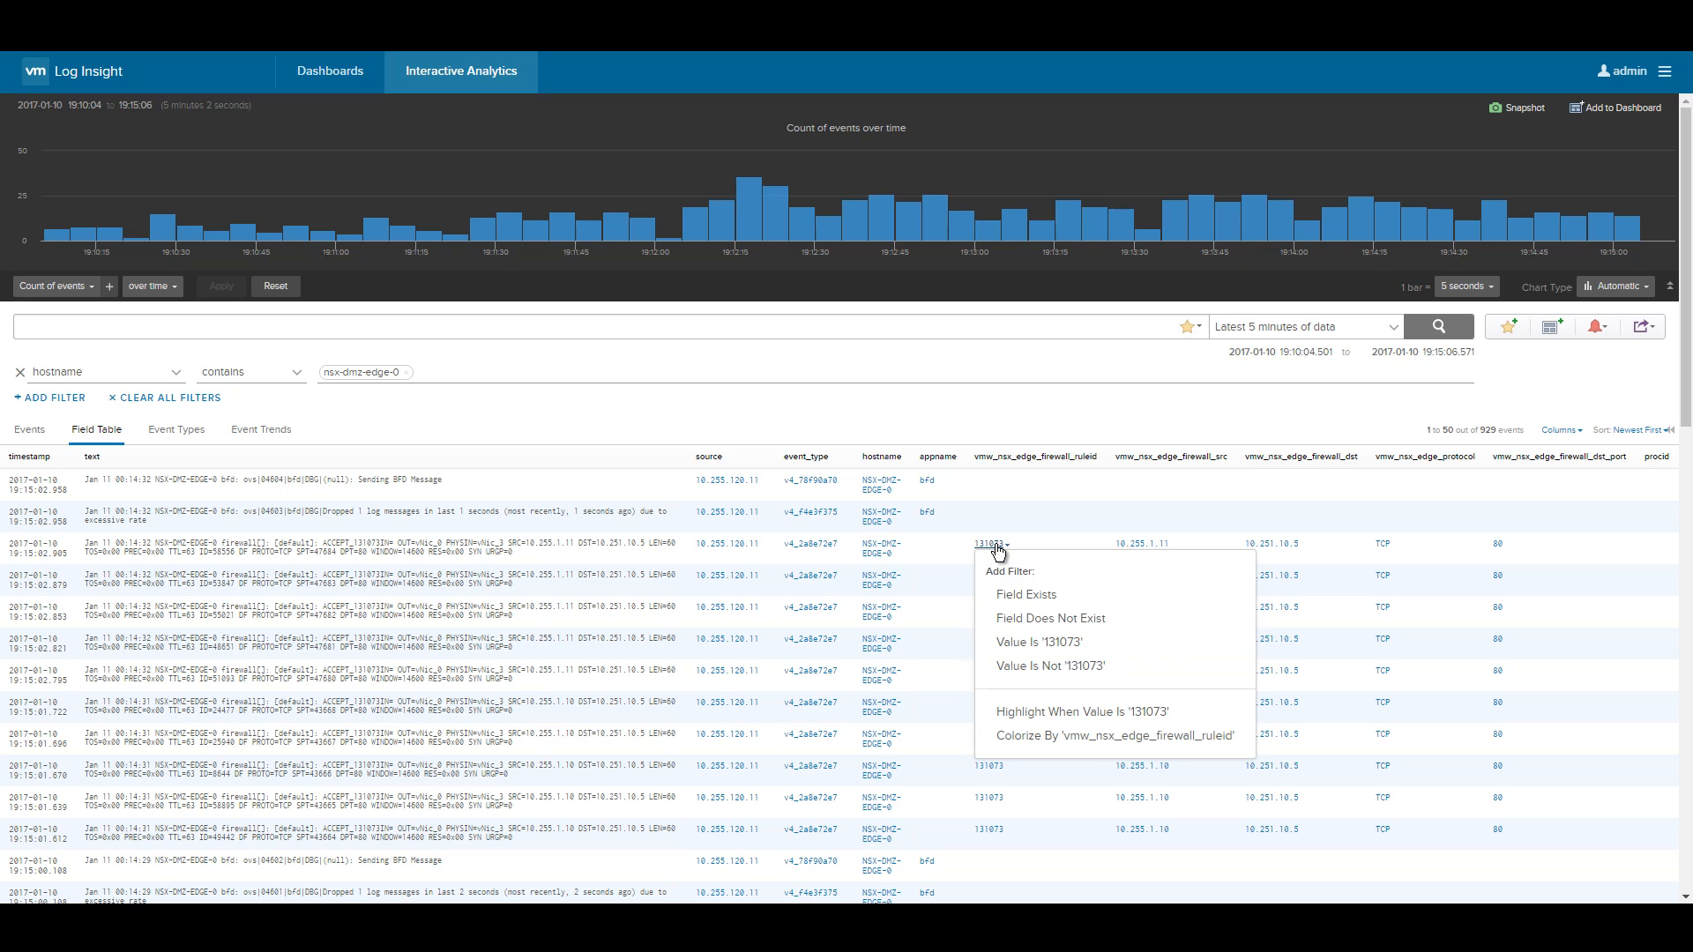
click(1035, 646)
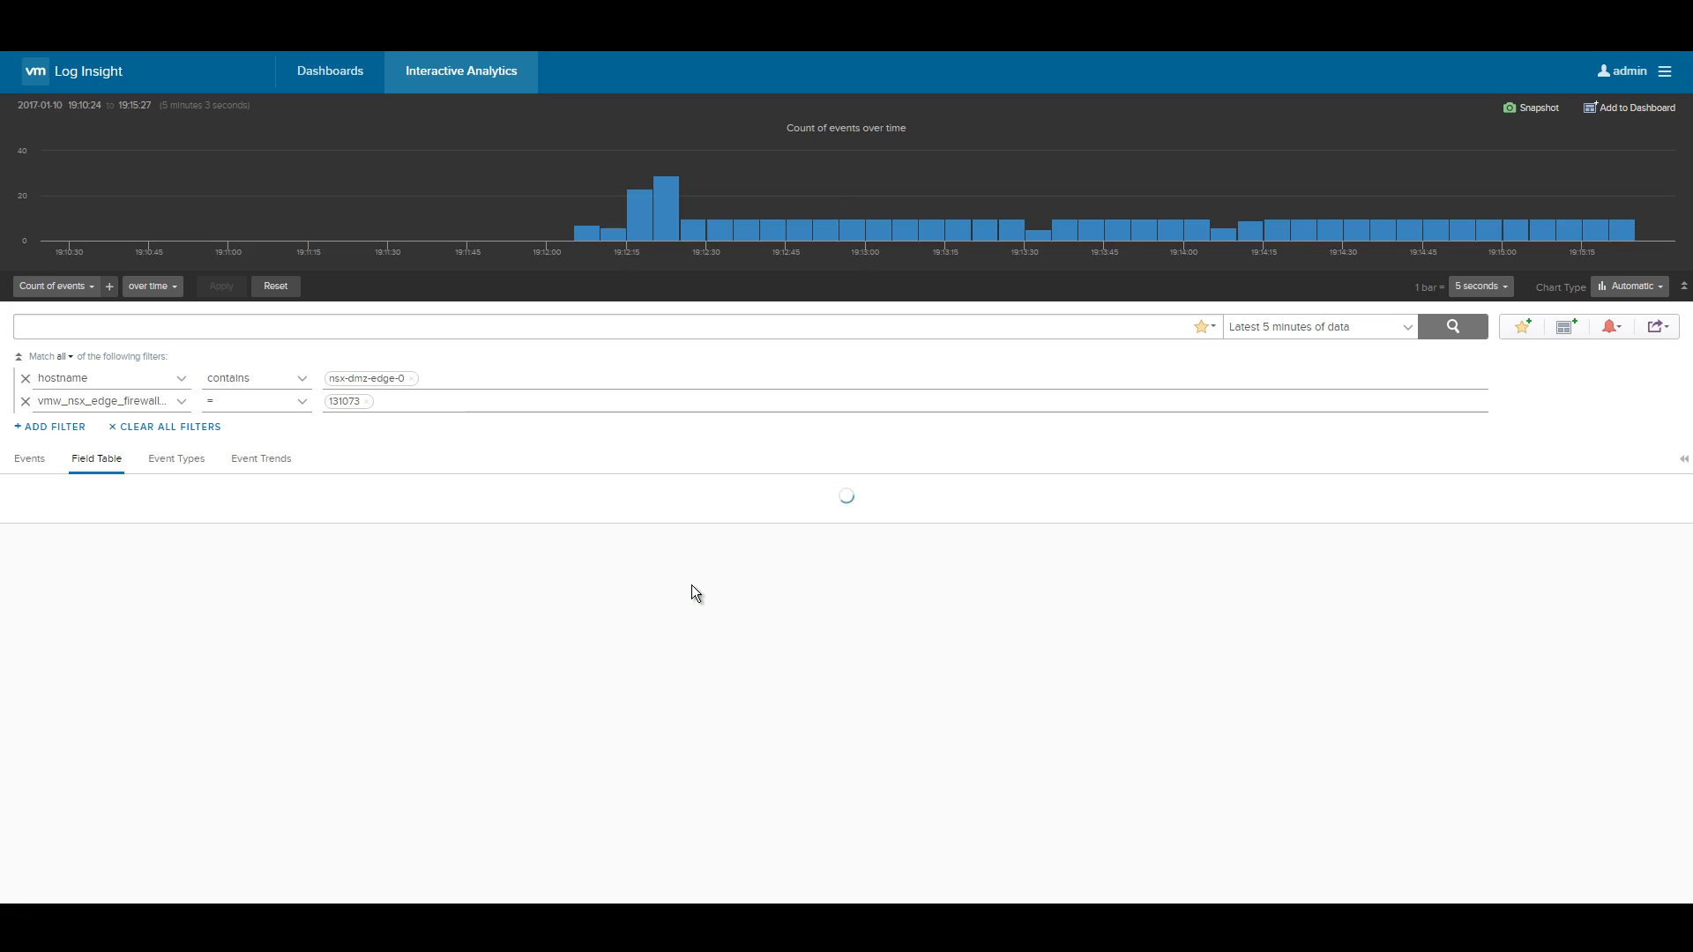
click(1440, 328)
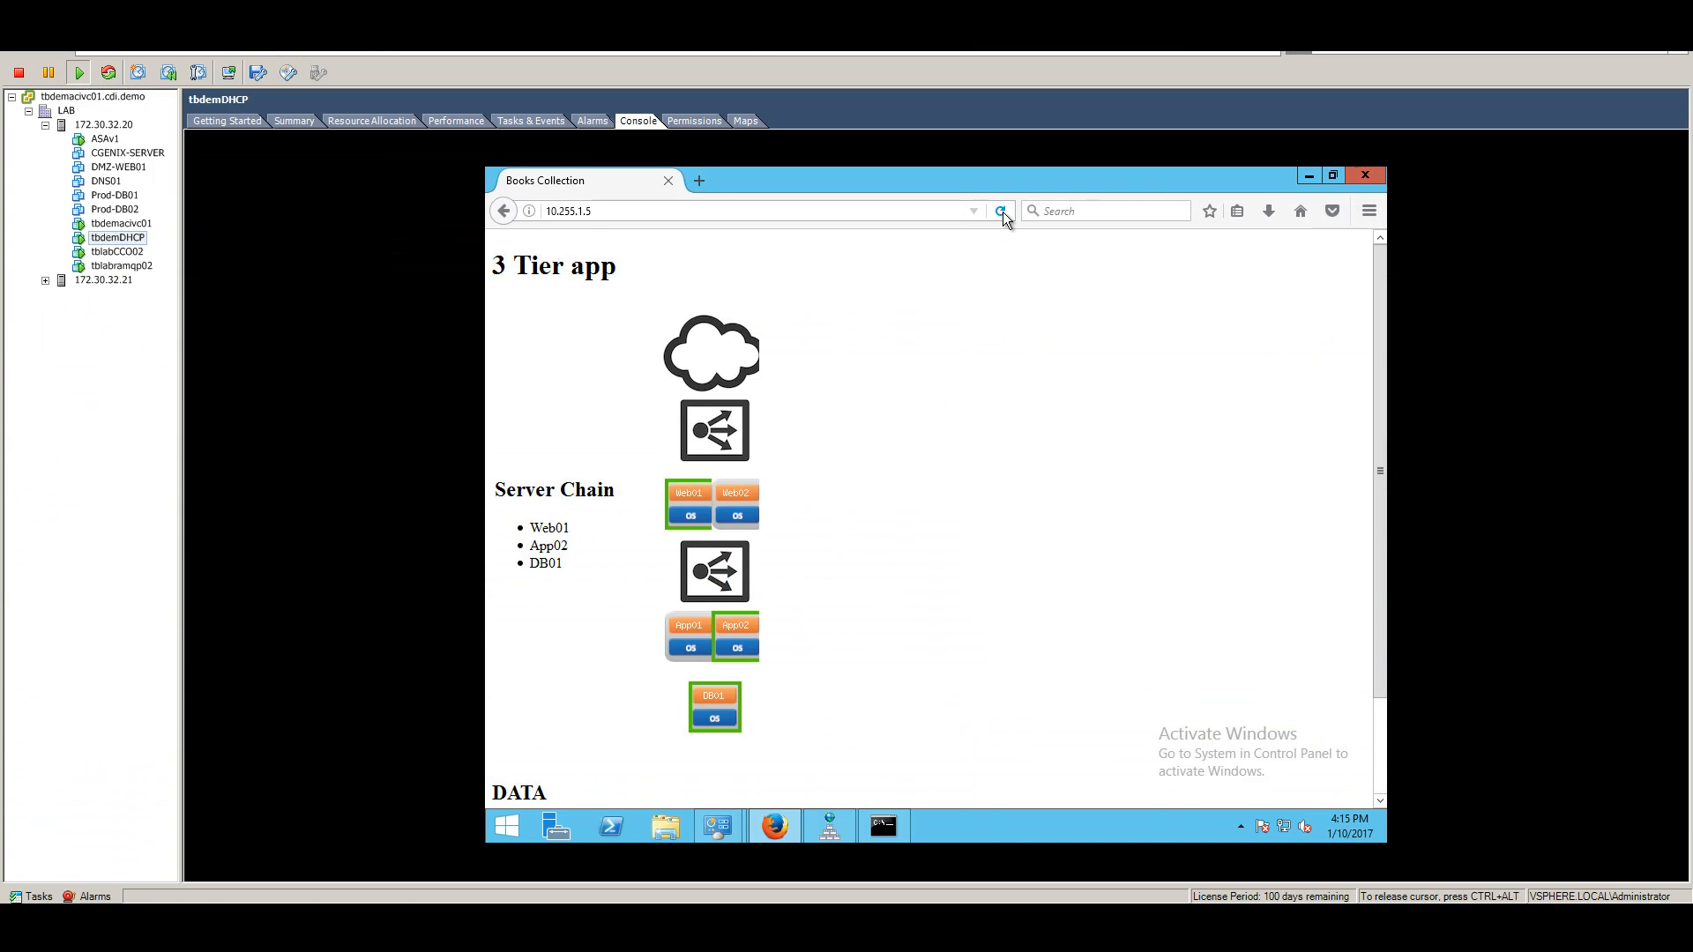
Generate fresh traffic by reloading the 3-tier app page several times in the tbdemDHCP console
click(1002, 212)
click(1002, 212)
click(1002, 211)
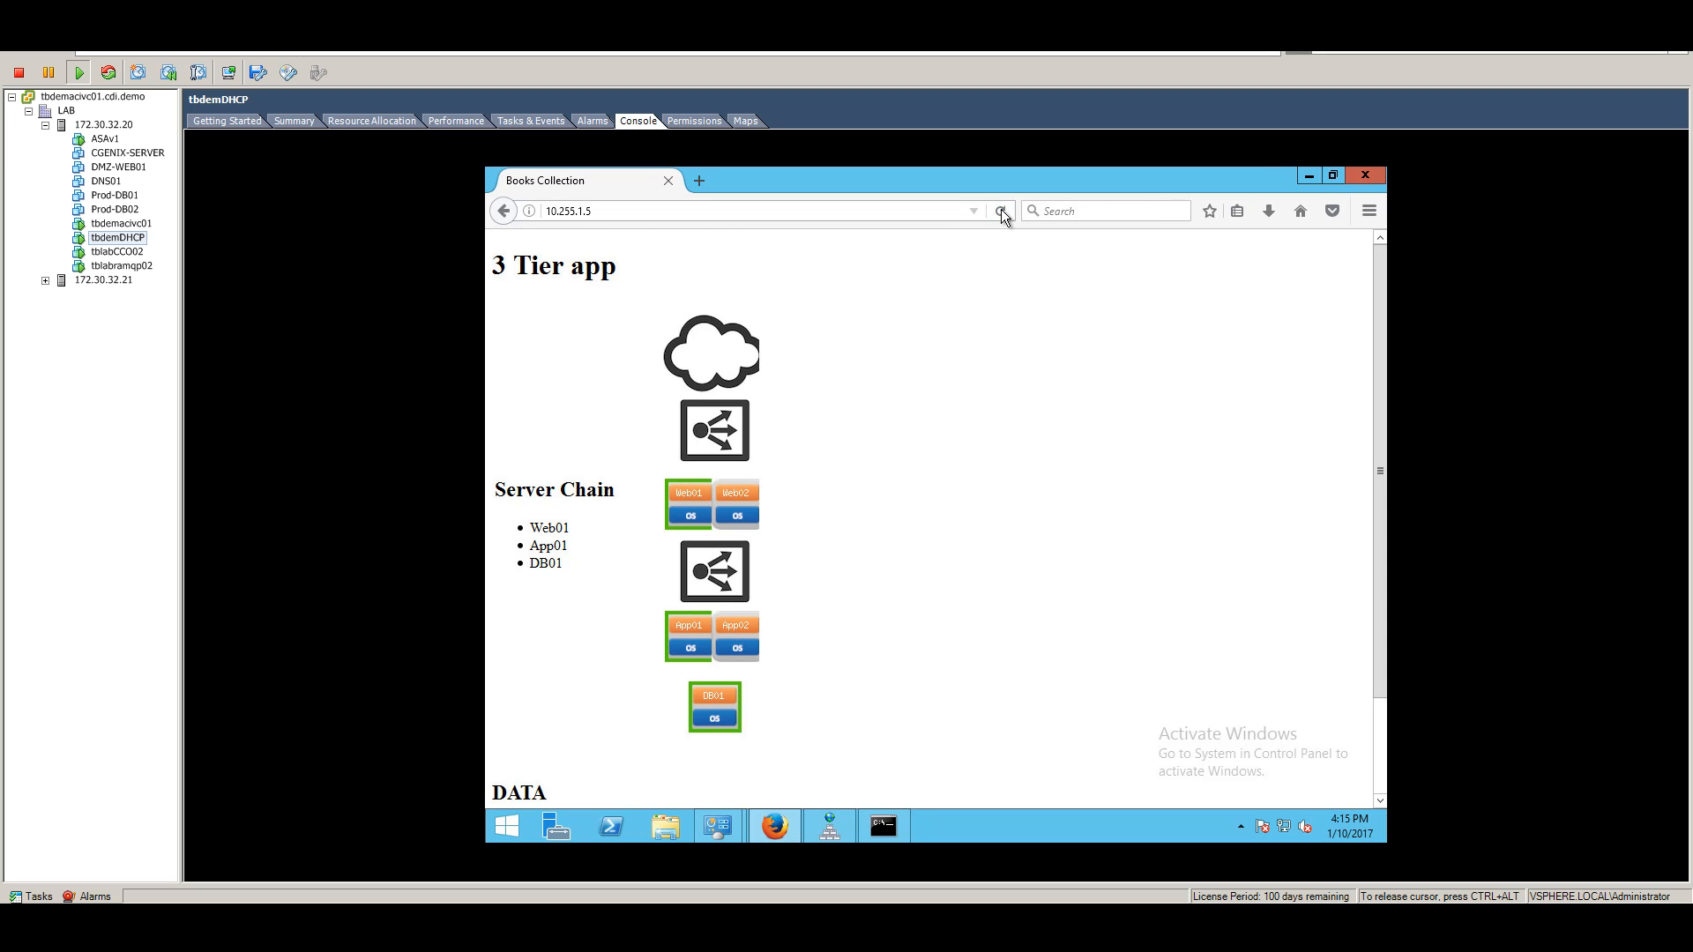
click(1002, 211)
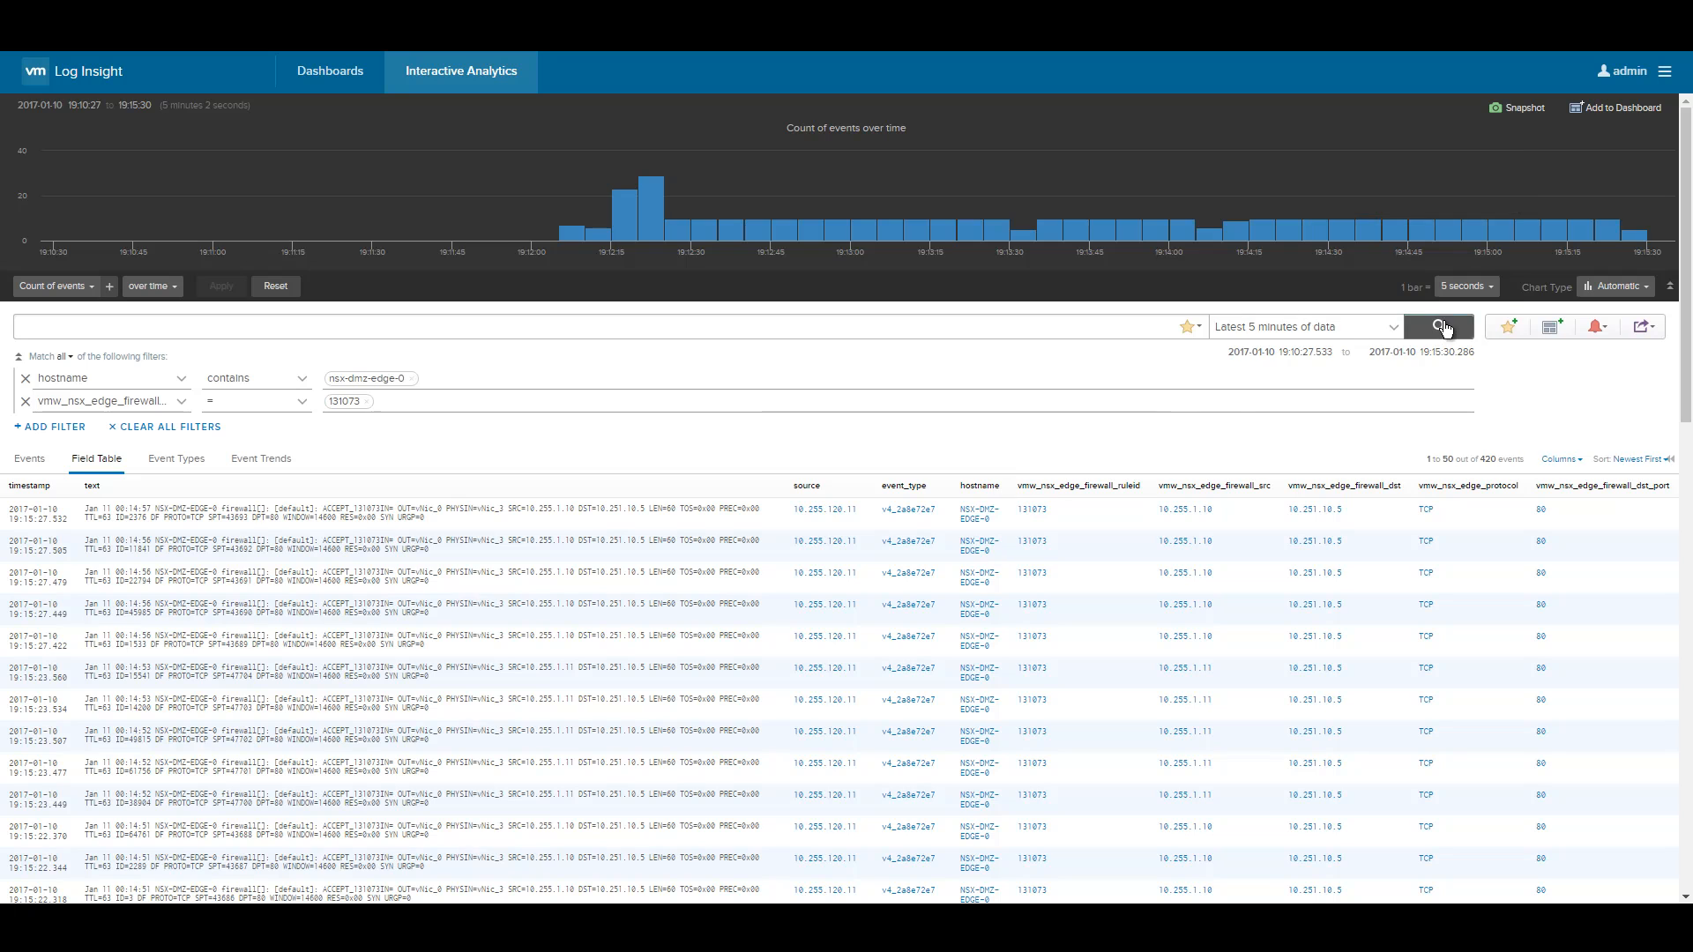
Rerun the filtered Log Insight query and examine the source, destination and port of the edge firewall events
click(1449, 328)
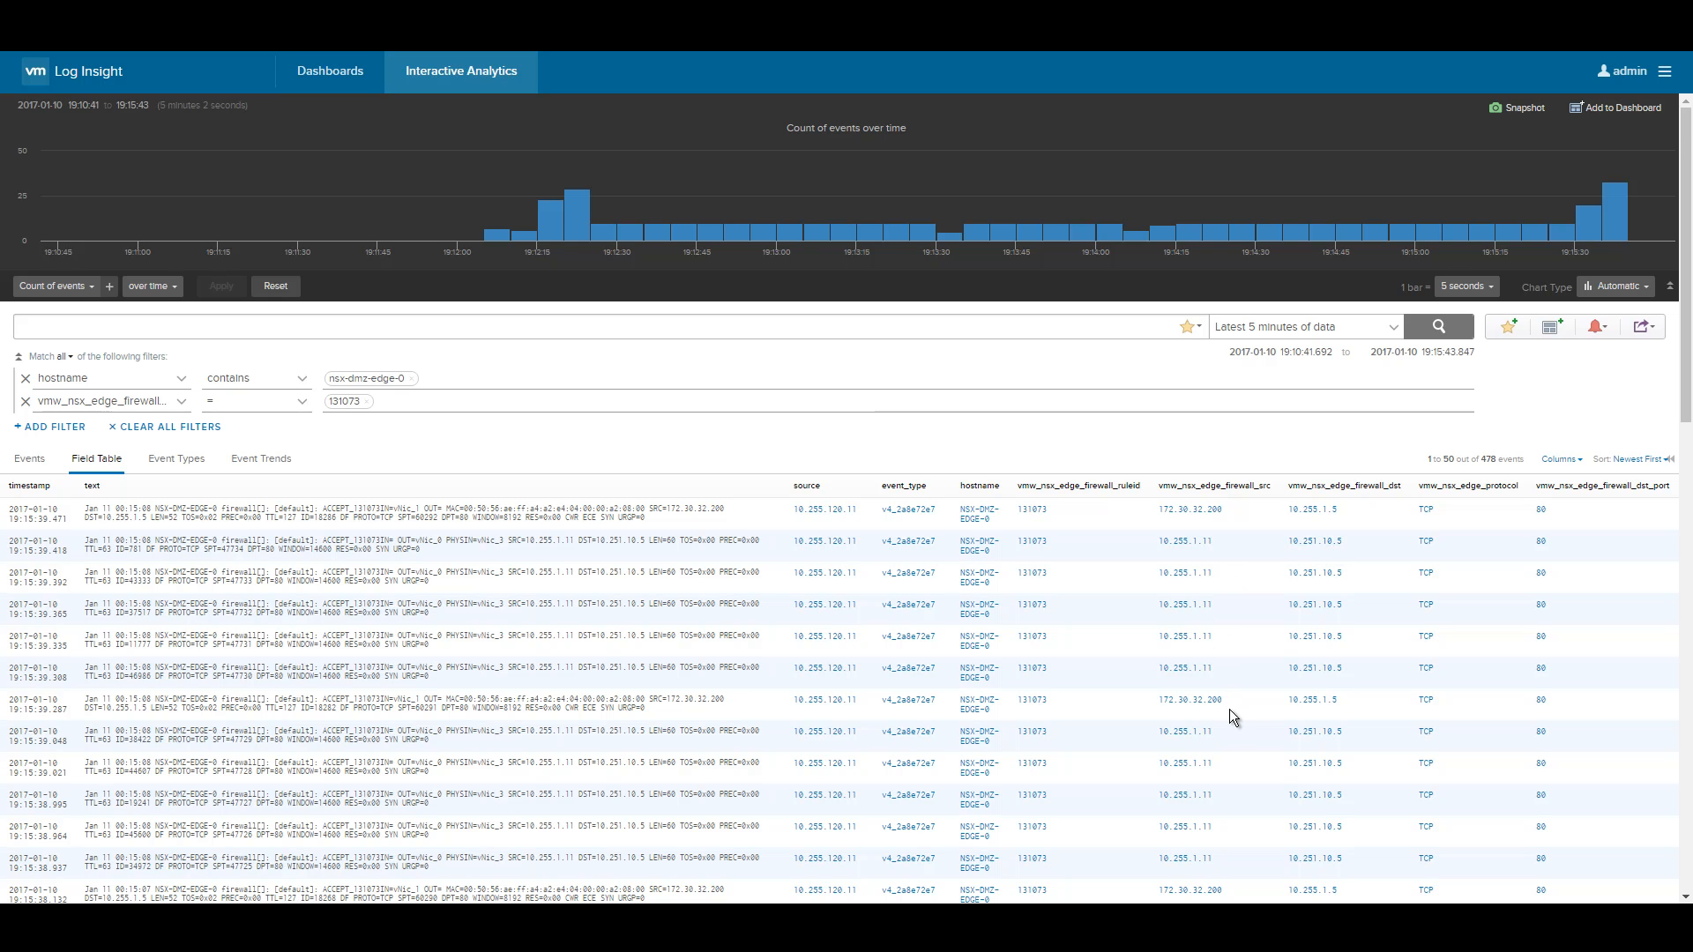
scroll(1229, 710, down, 1)
scroll(1228, 724, down, 5)
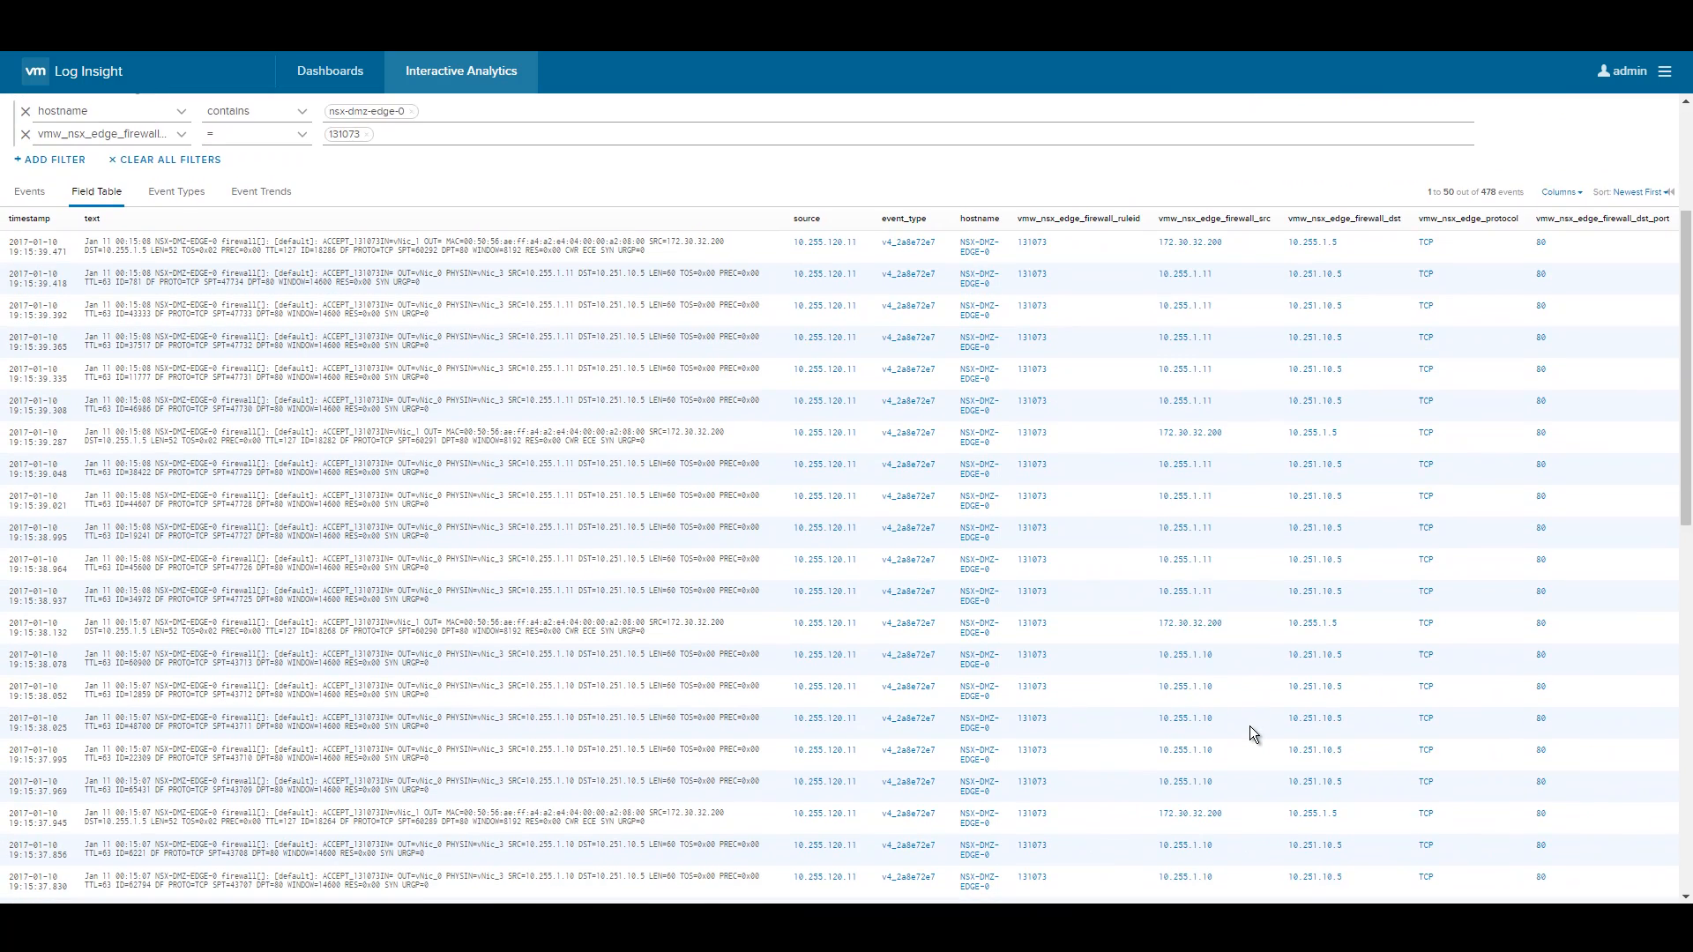
scroll(1250, 727, down, 5)
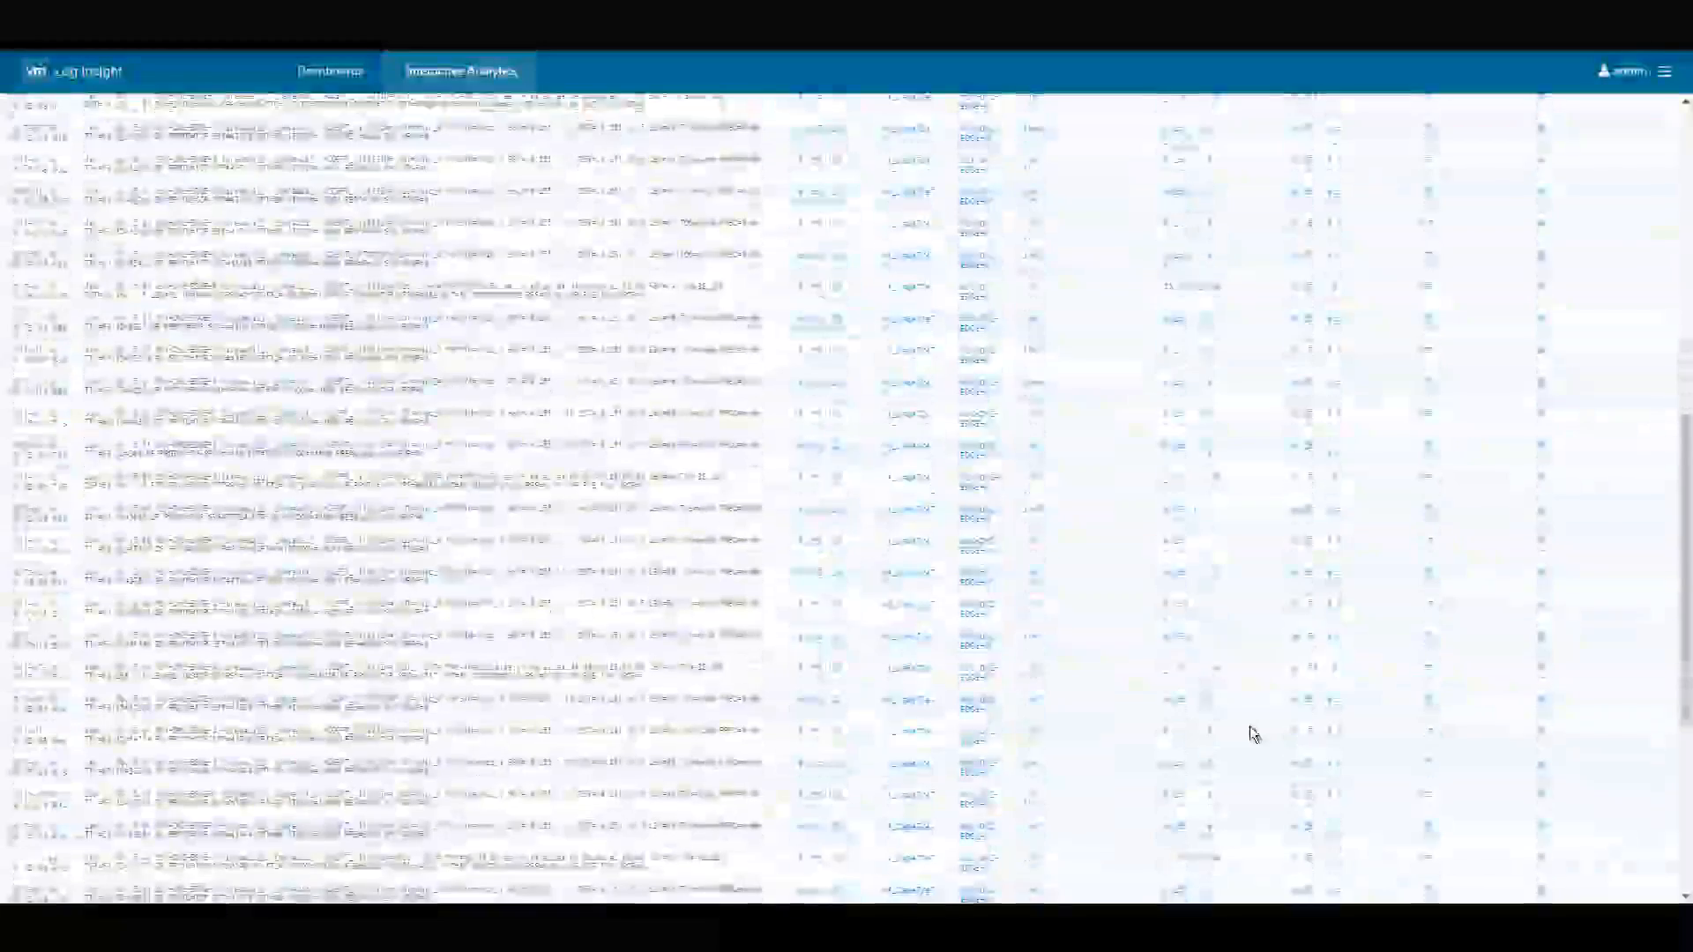
scroll(1250, 727, down, 5)
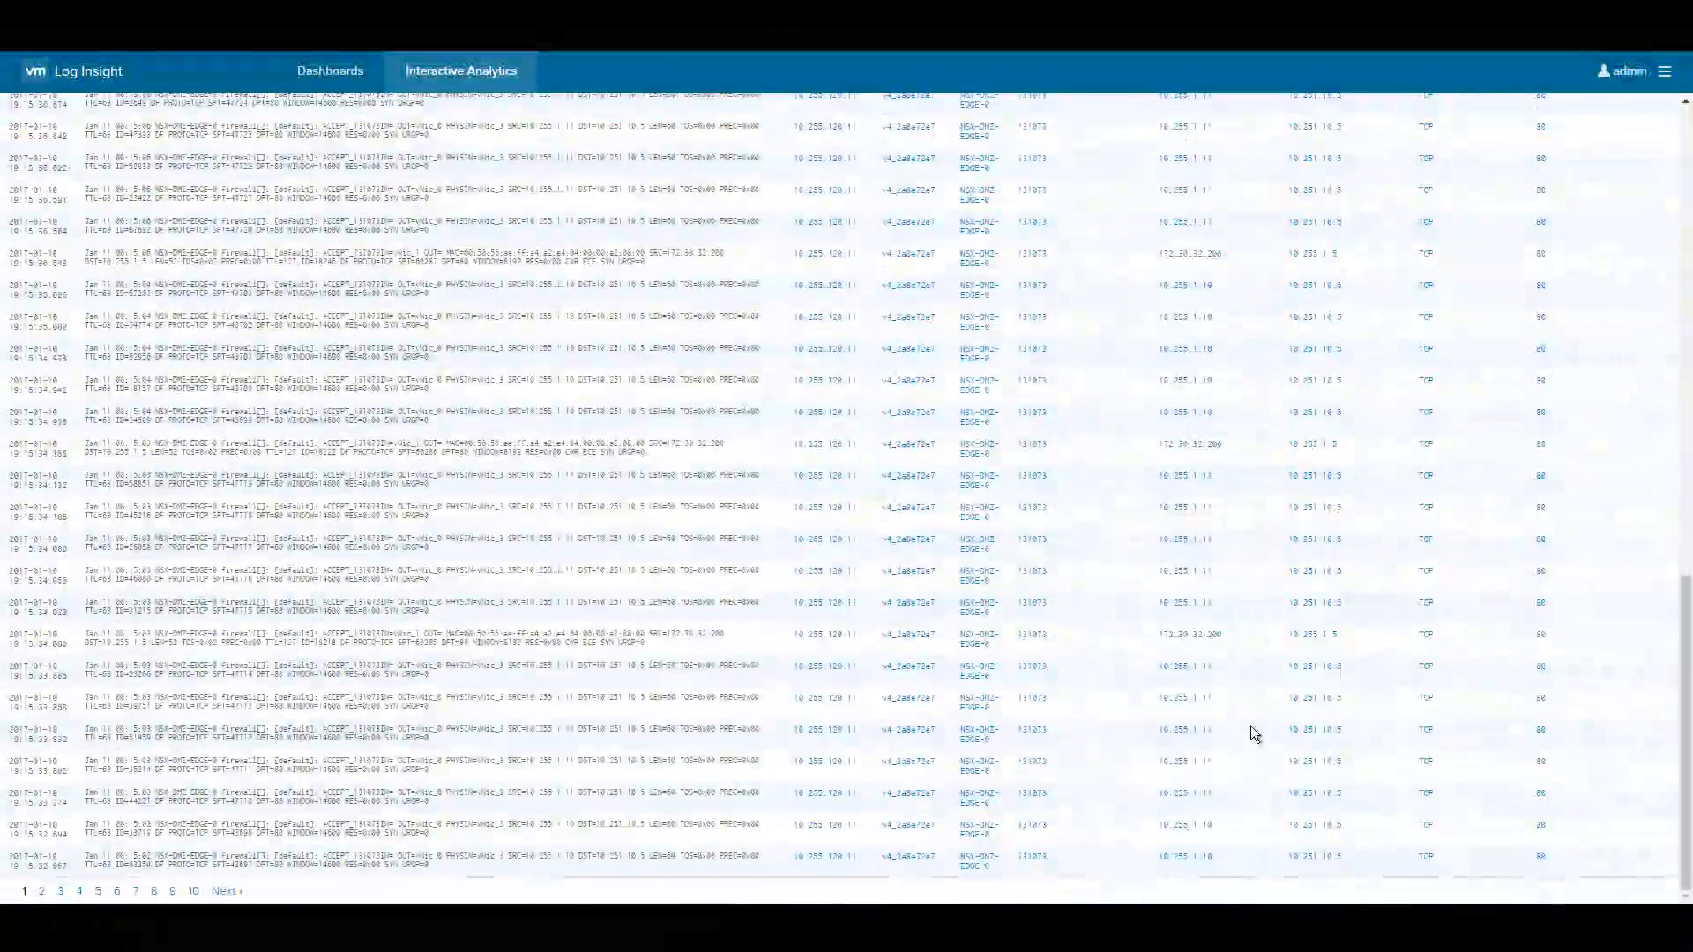
scroll(1234, 635, up, 15)
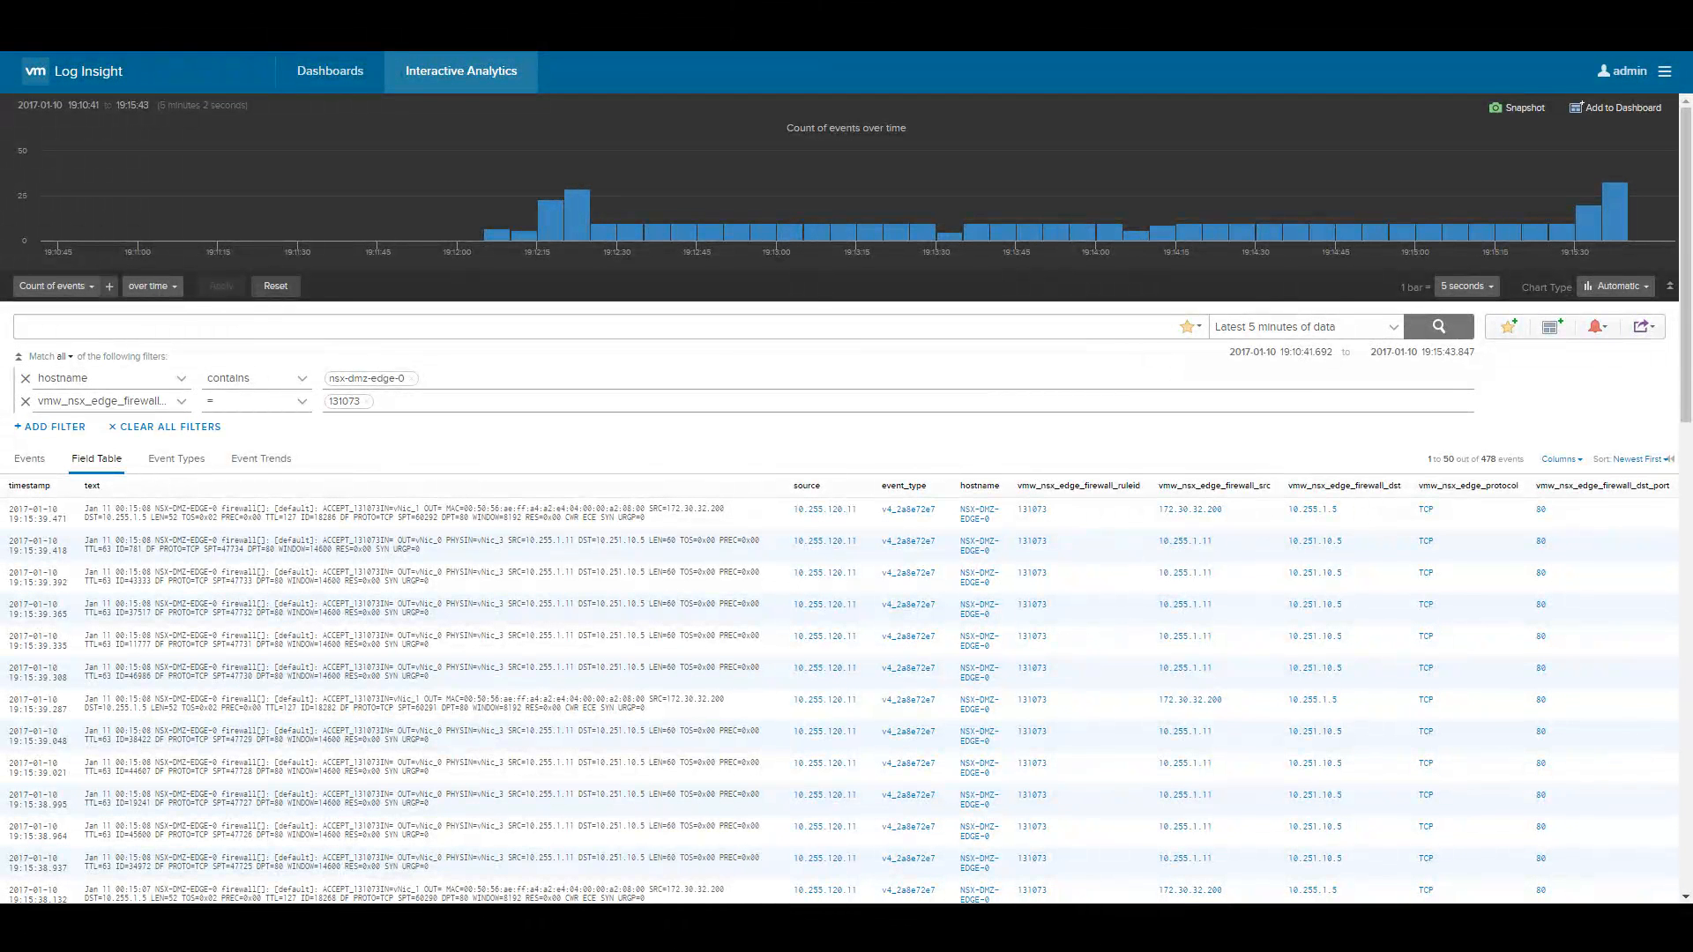
Switch to Notepad++ and add the flow "any to WEB-VIP -> 80" below the existing tier flows
click(337, 915)
click(414, 855)
key(Return)
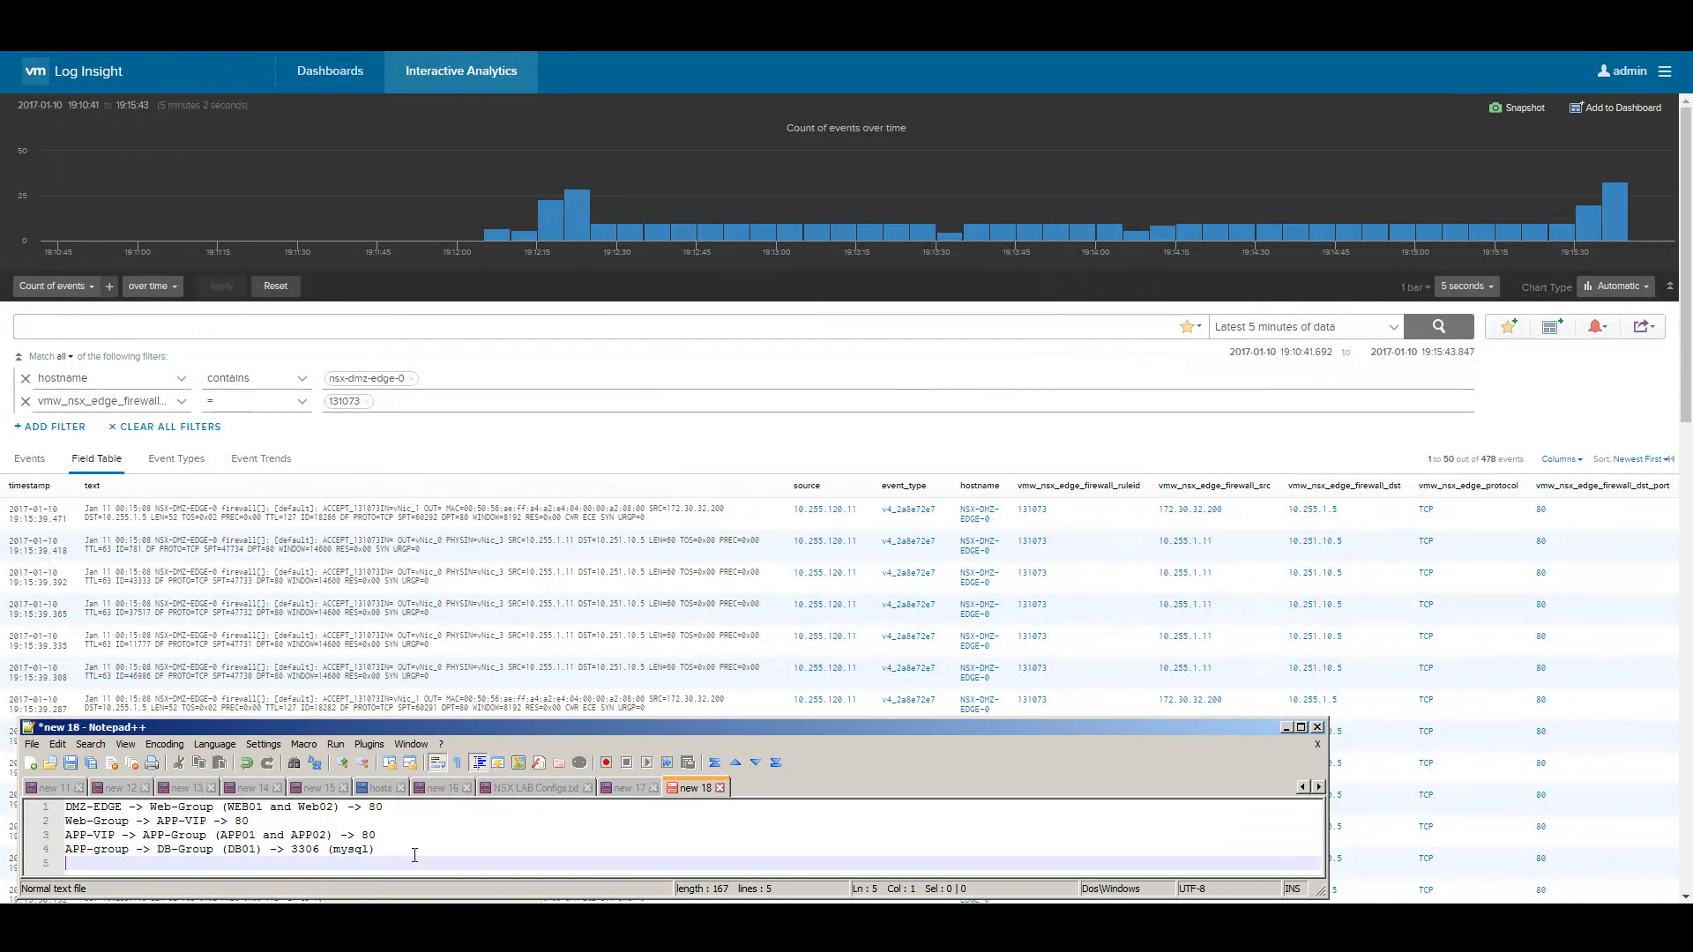
key(Return)
key(Return)
key(Return)
key(Return)
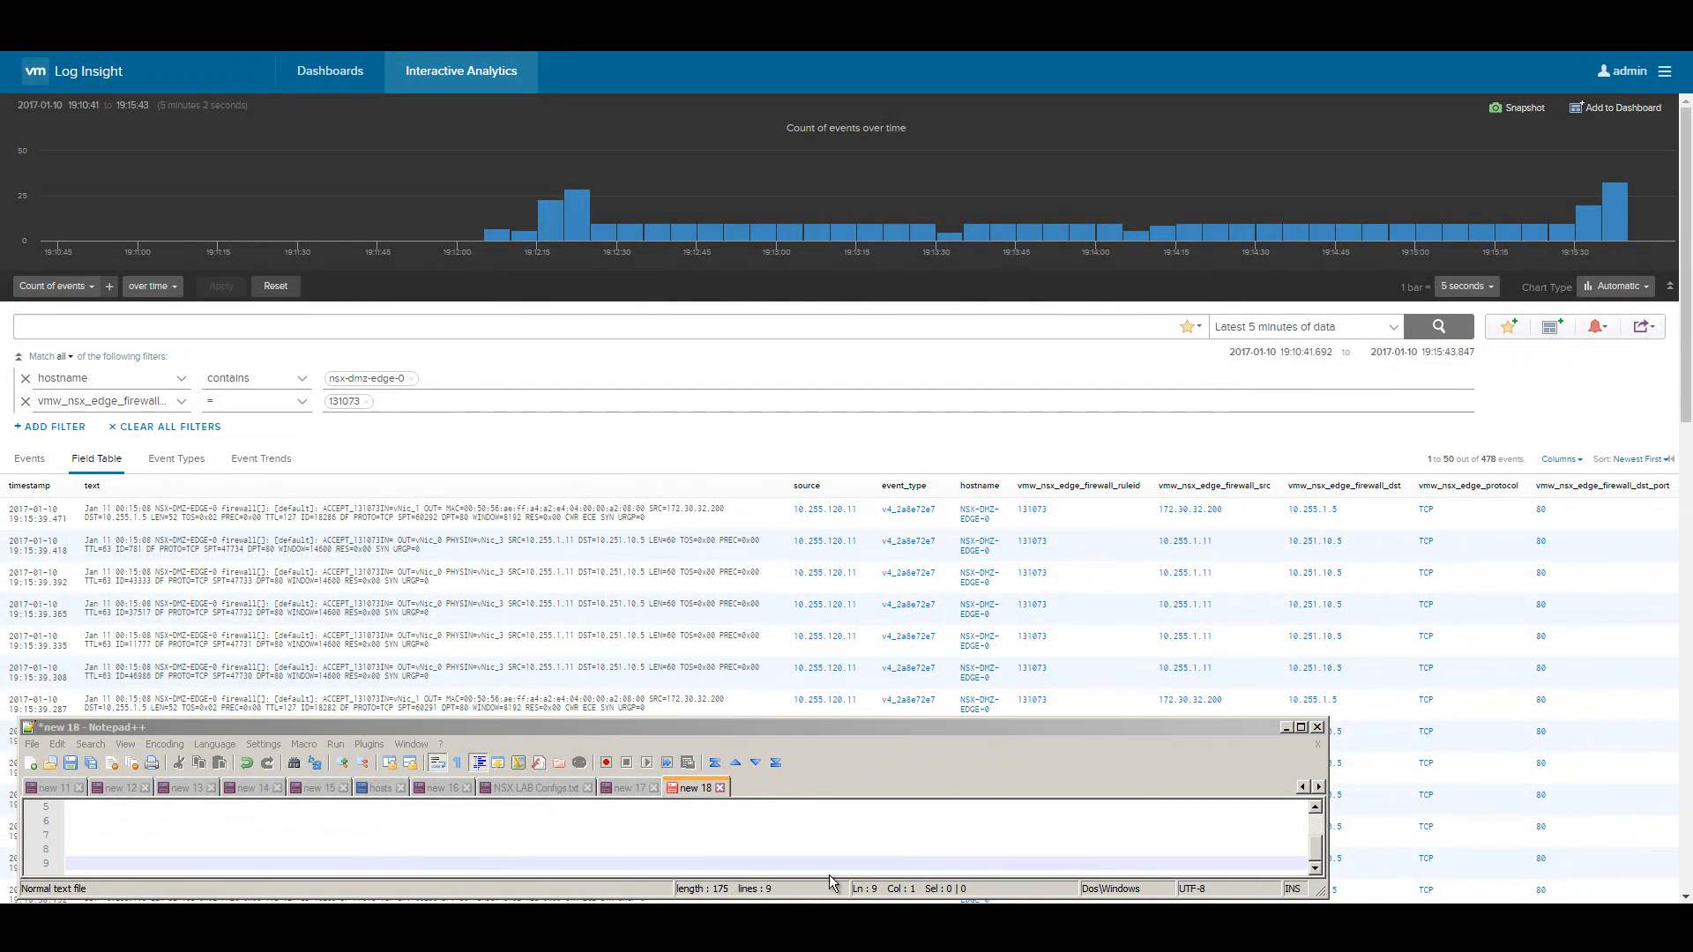
click(622, 844)
click(378, 821)
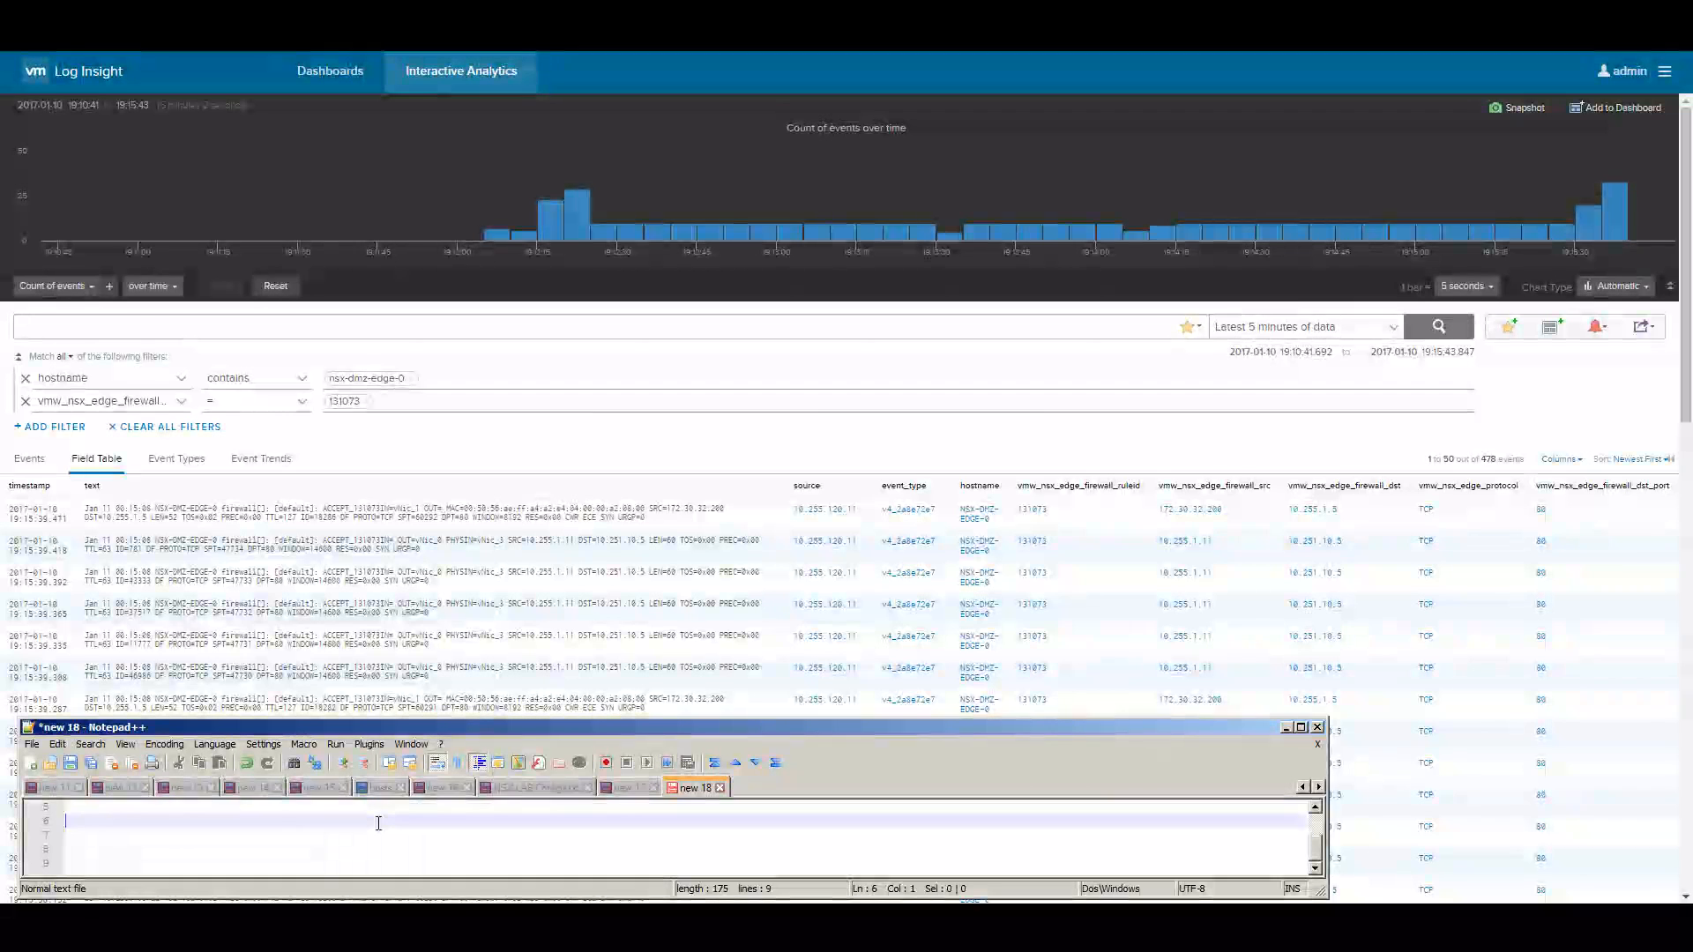
text(any to)
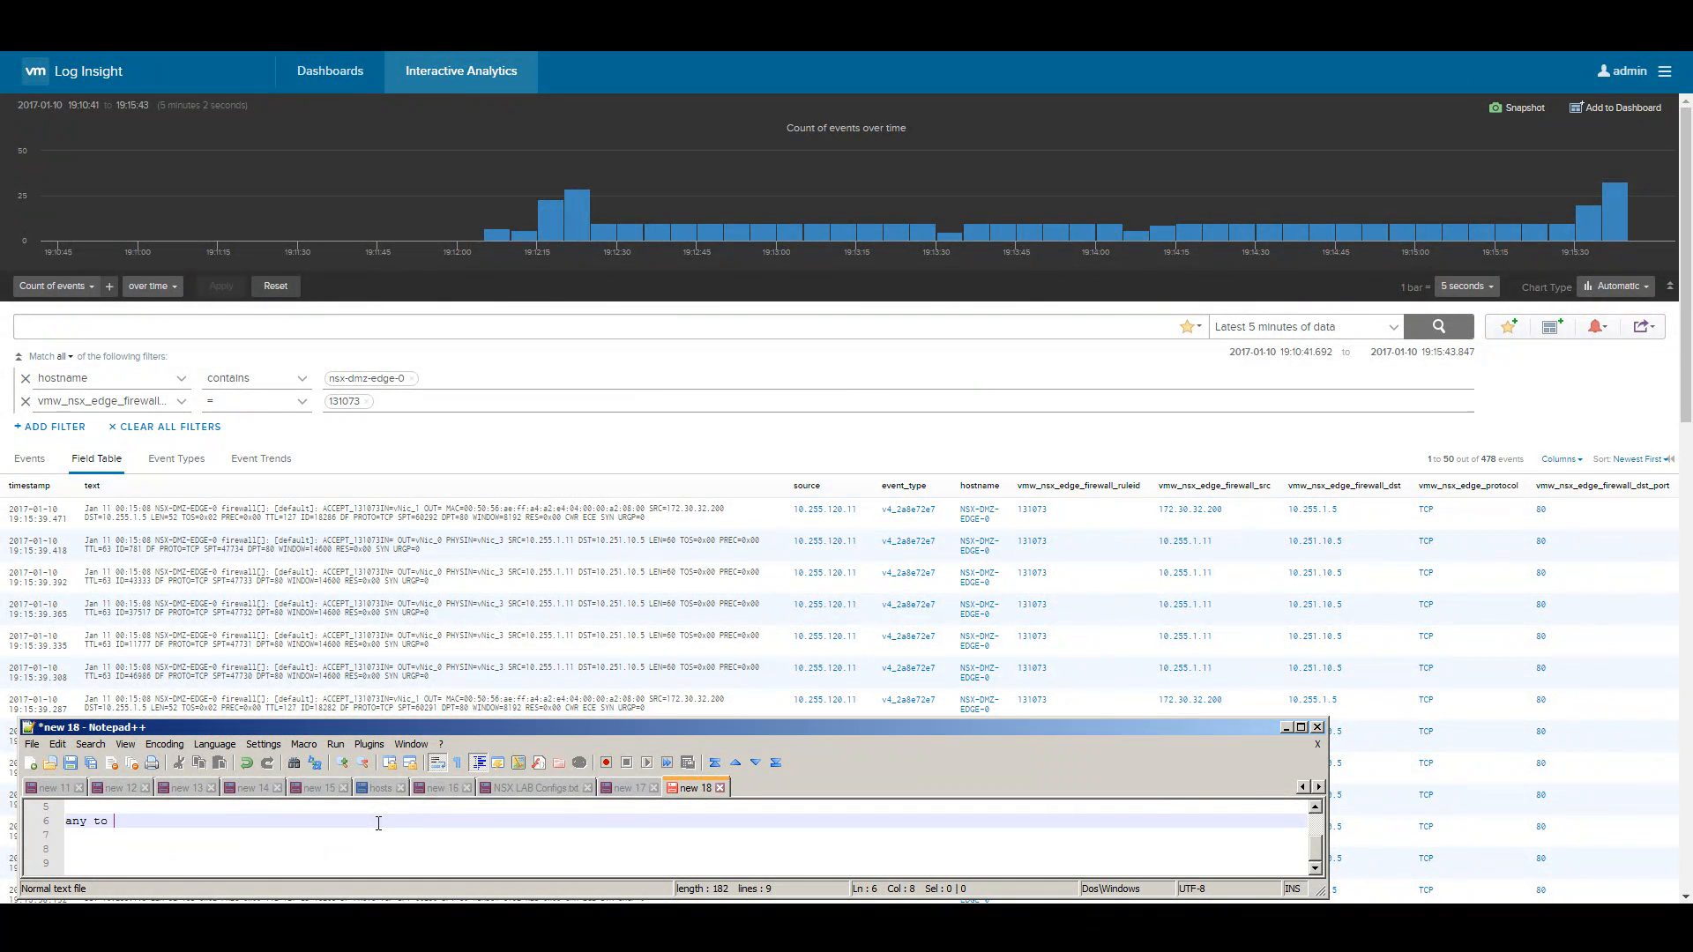
text( WEB-VIP)
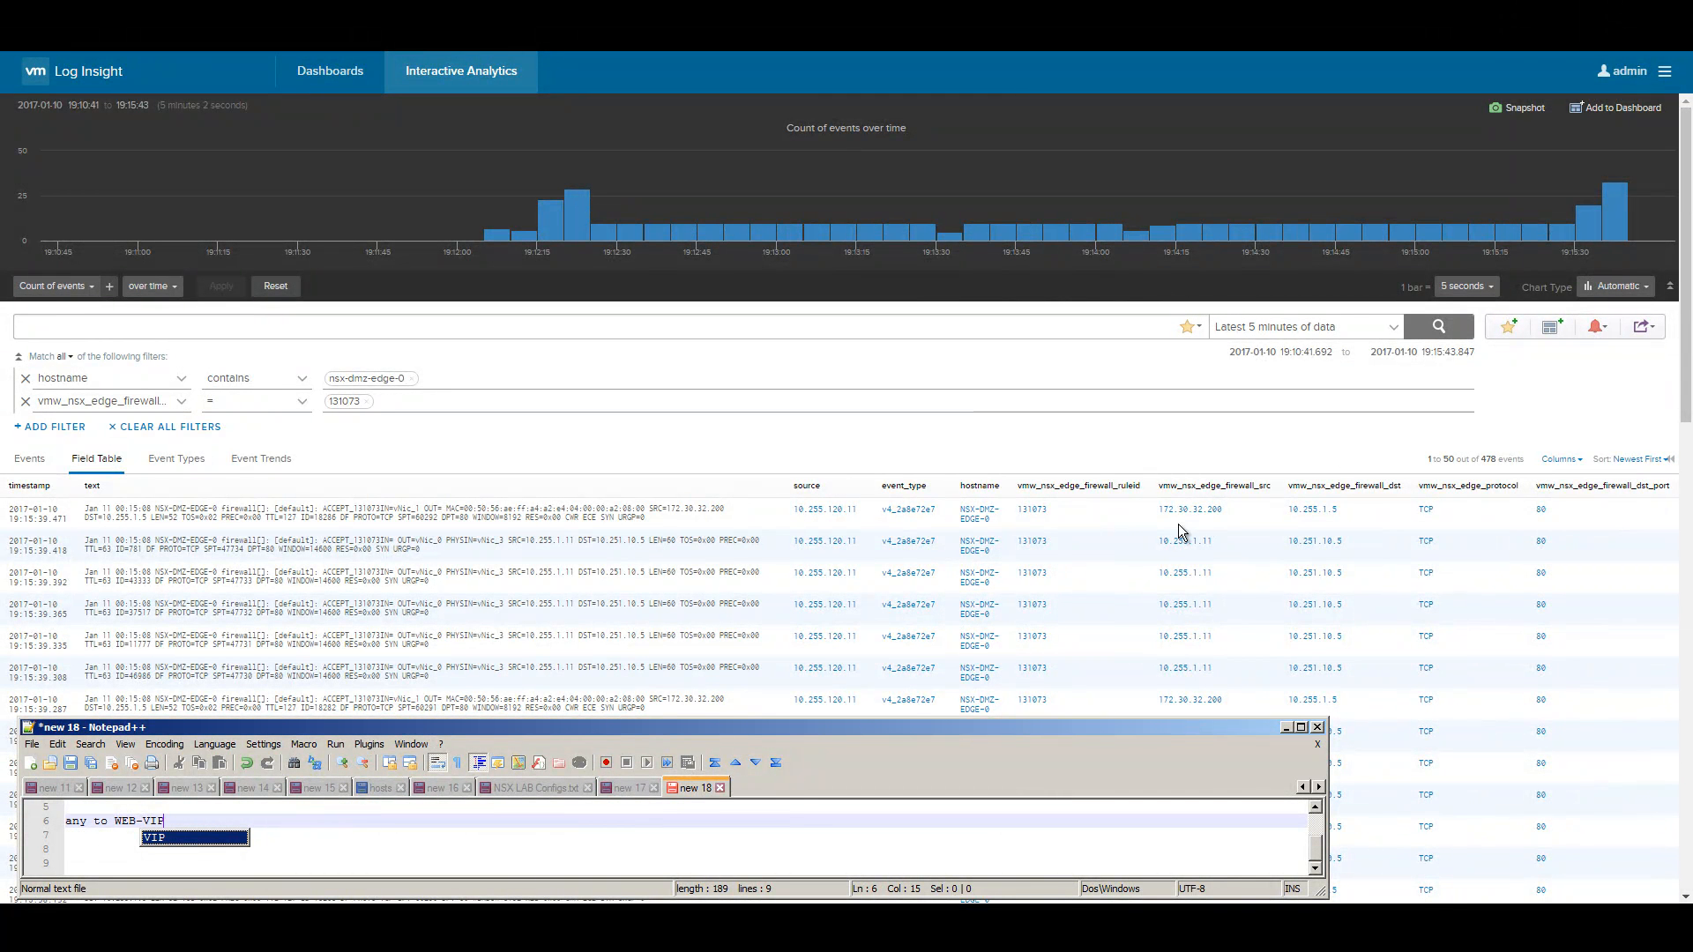
click(342, 826)
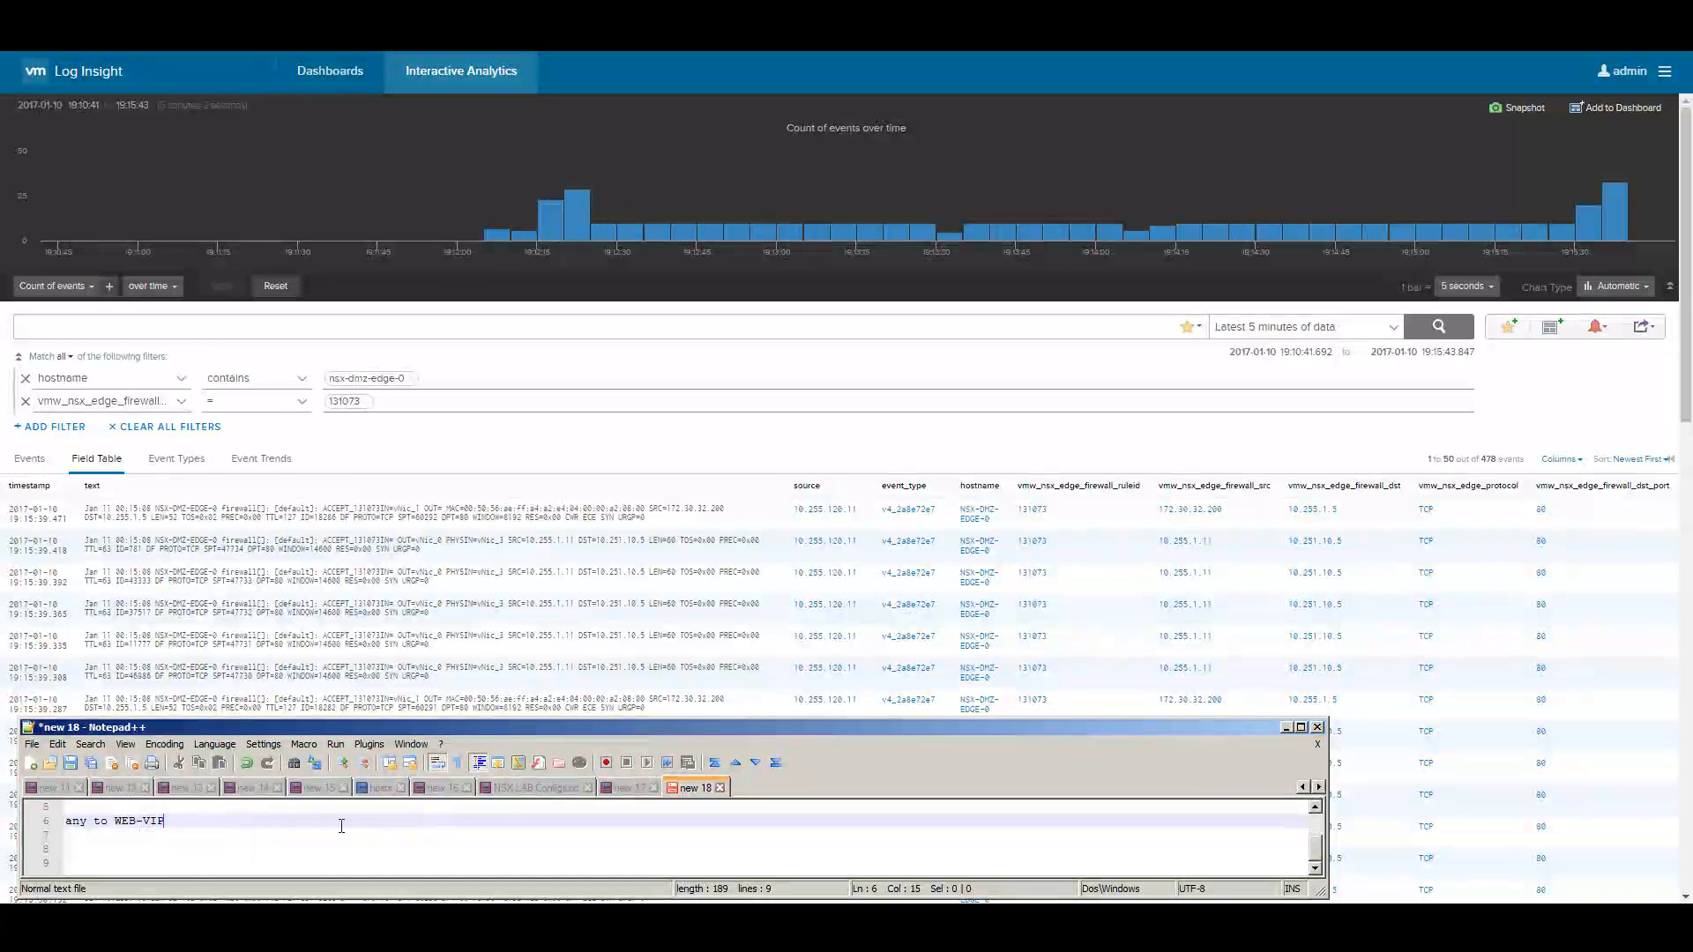
text(-> 80)
key(Return)
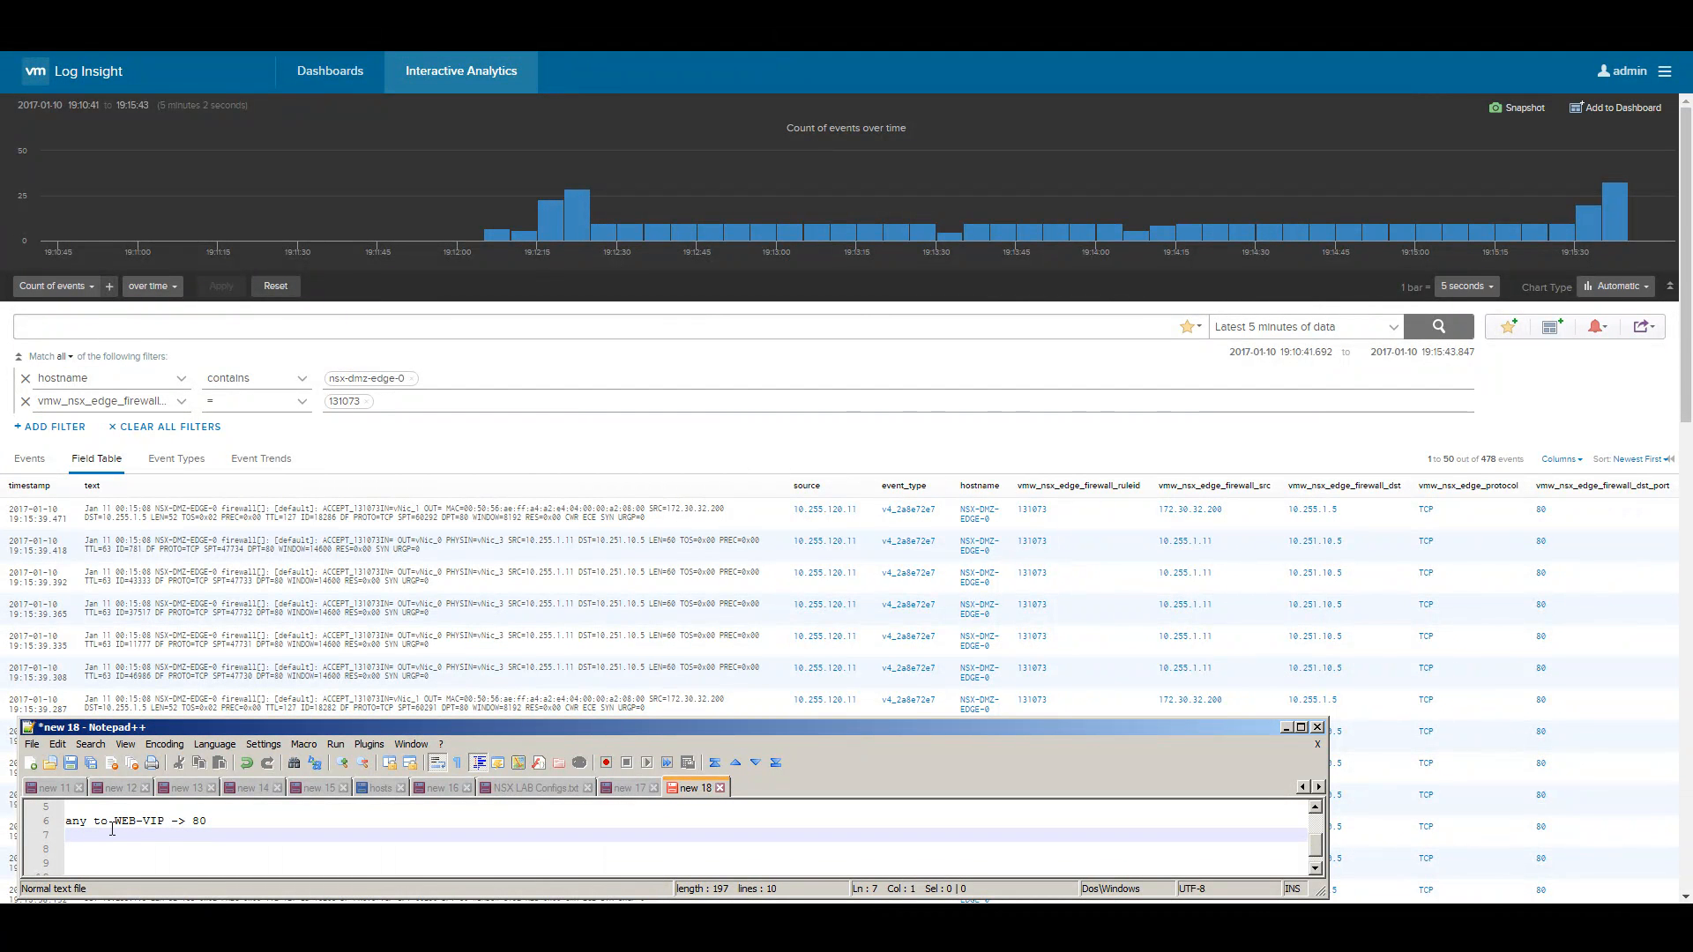
Add the flow "WEB -> APP-VIP -> 80" below the "any to WEB-VIP" line in the notes
text(WEB)
key(BackSpace)
text(-> APP-VIP -> 80)
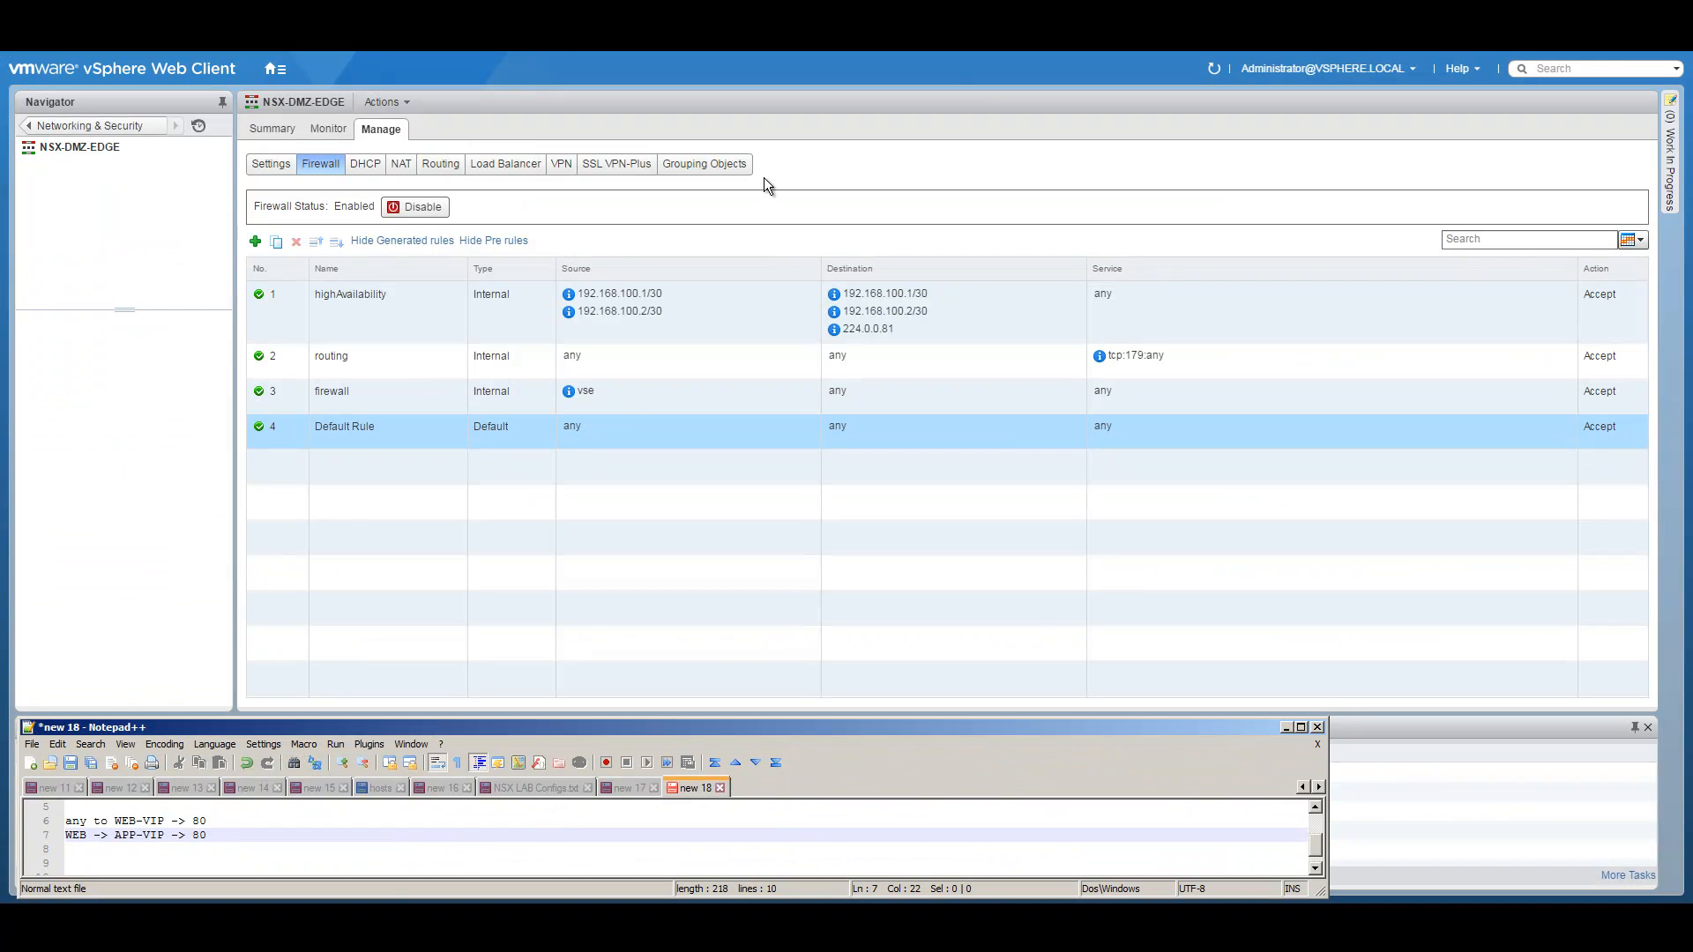
Switch to the vSphere Web Client, publish the DMZ edge firewall's default rule with action Deny, and retest the 3-tier app page
click(1306, 425)
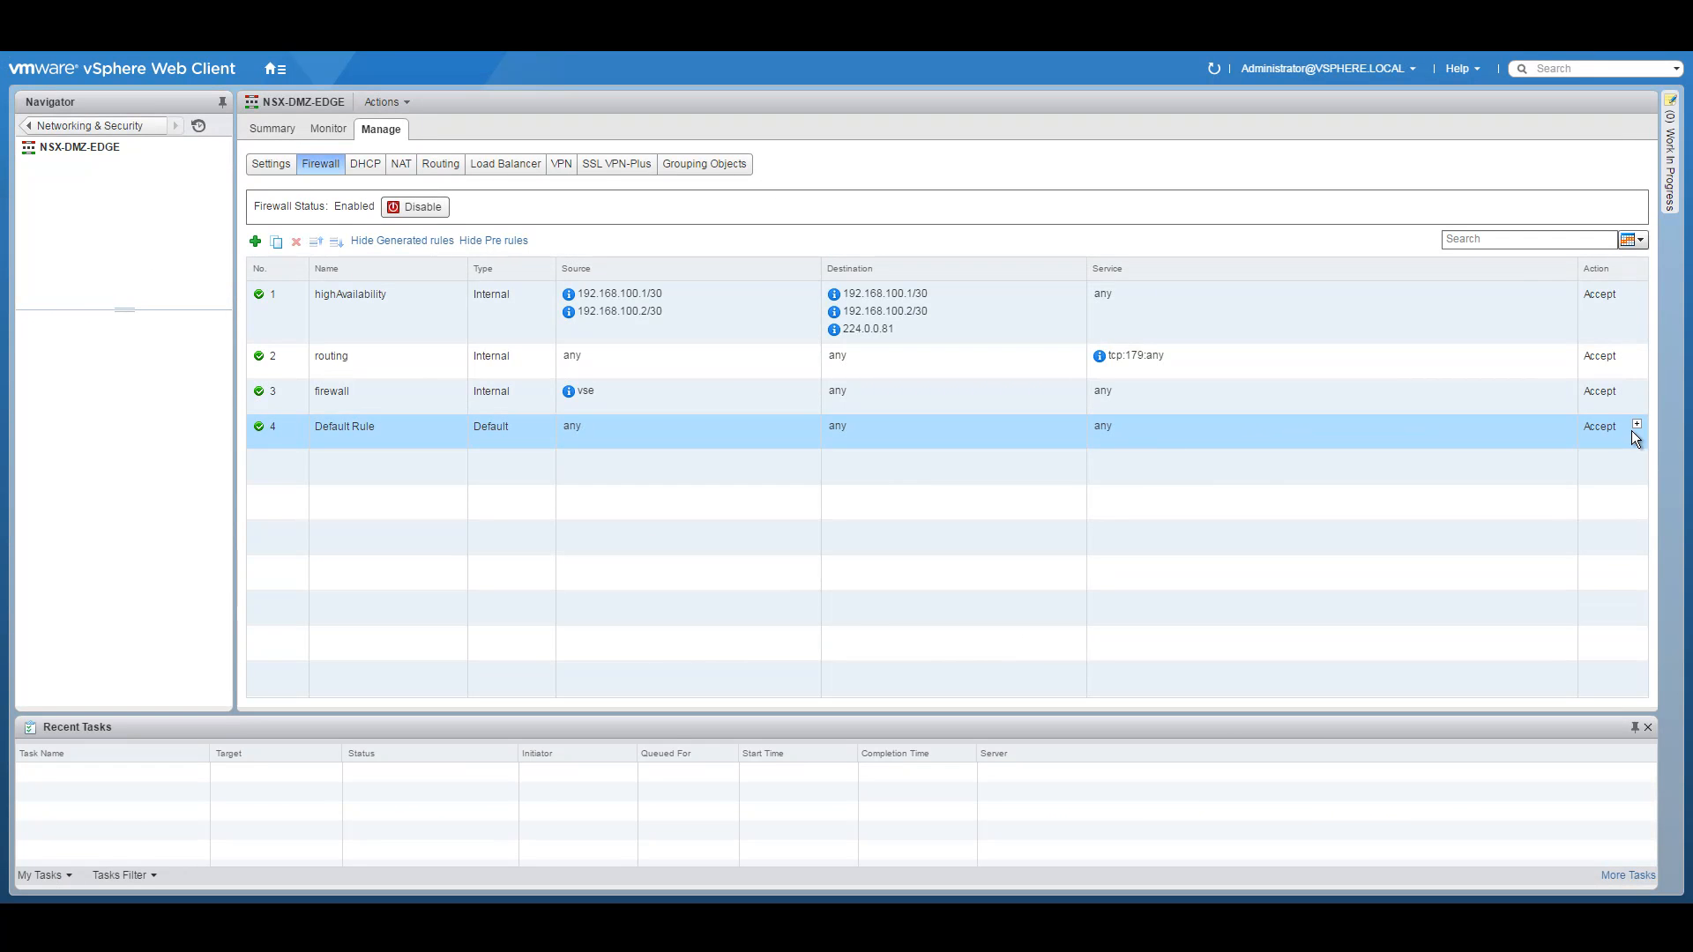
click(1638, 427)
click(1468, 439)
click(1436, 452)
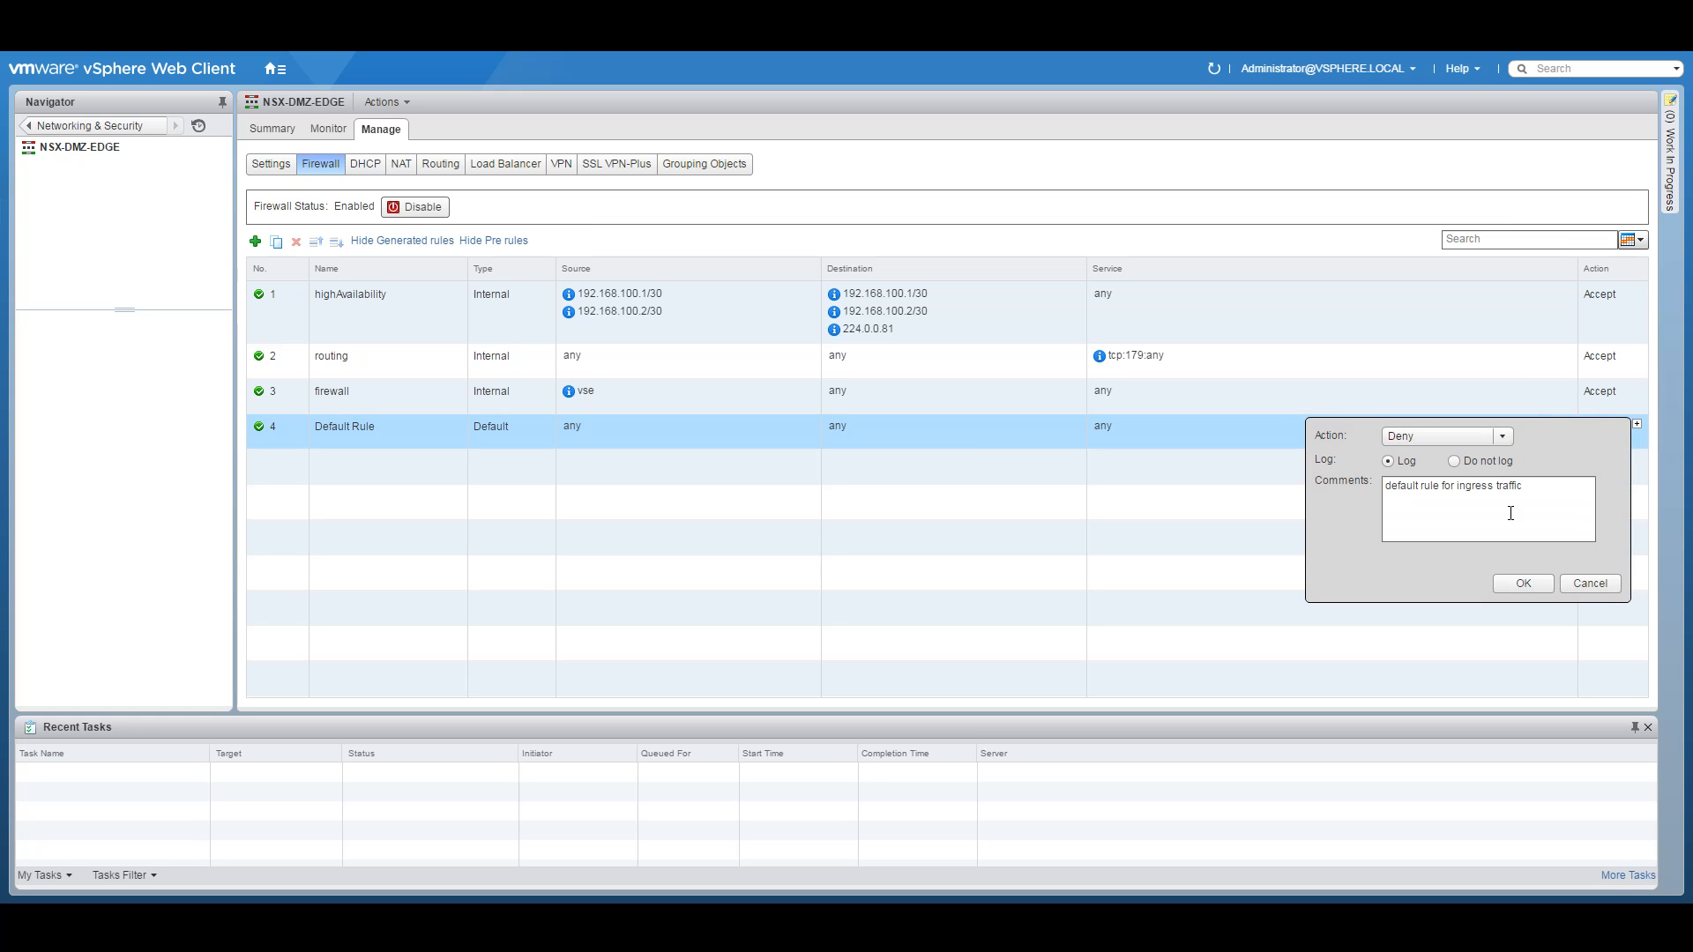
click(1520, 582)
click(309, 217)
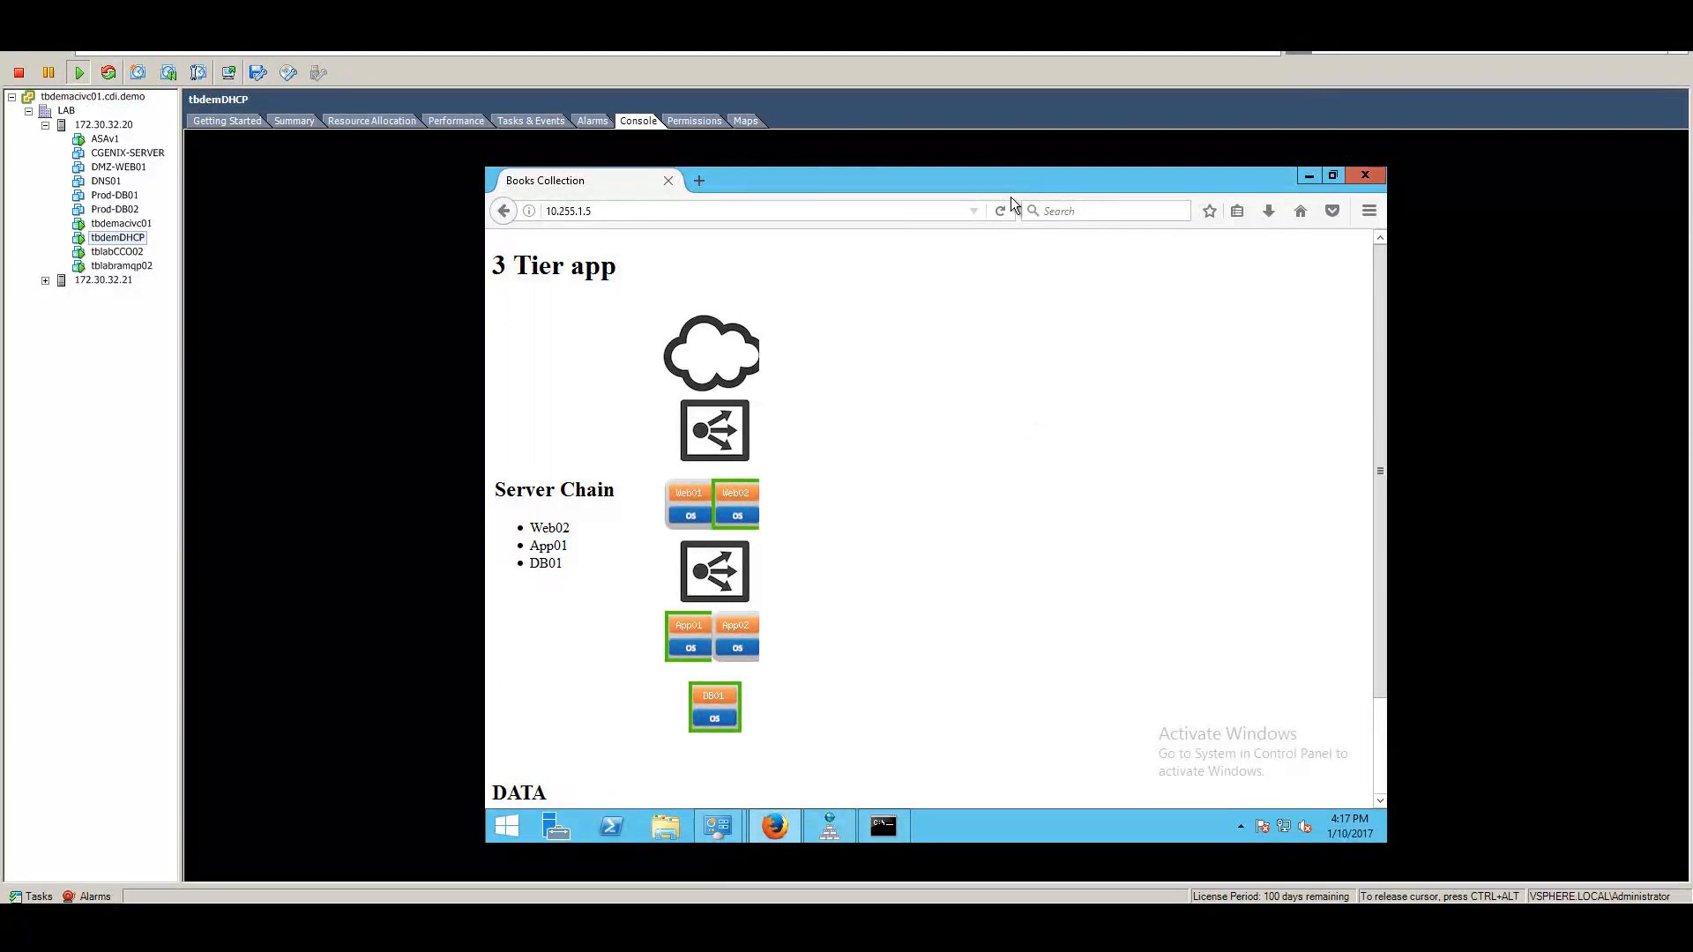
click(999, 210)
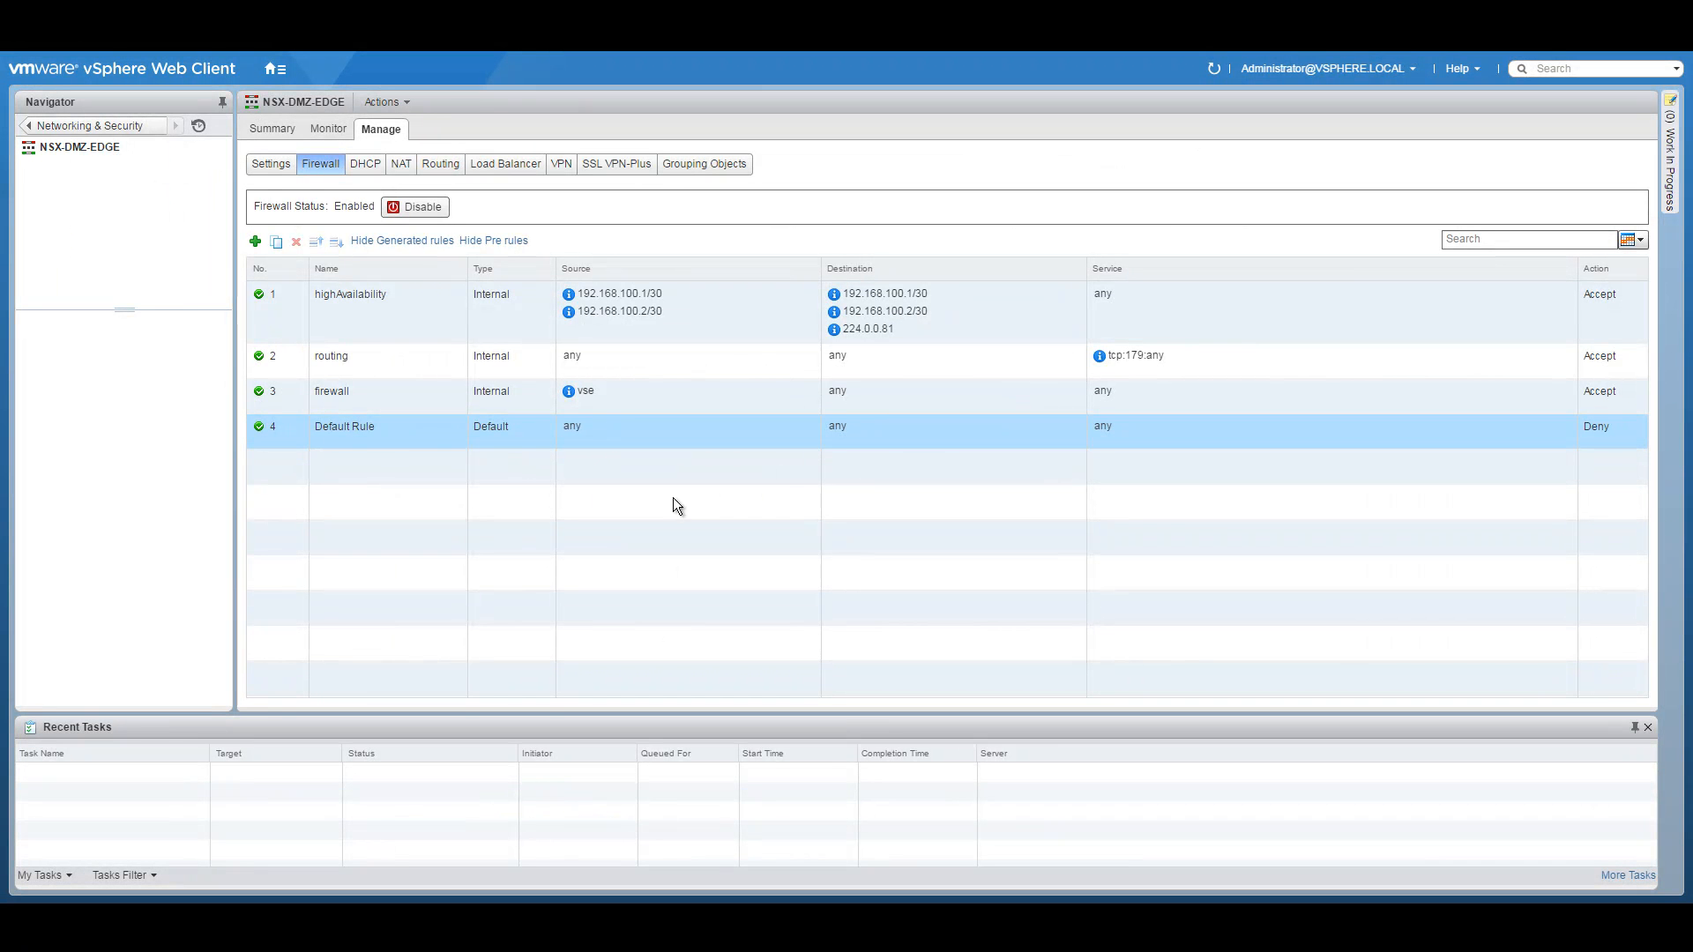
Add a new firewall rule on NSX-DMZ-EDGE above the default rule and name it "Any to WEB-VIP"
click(255, 241)
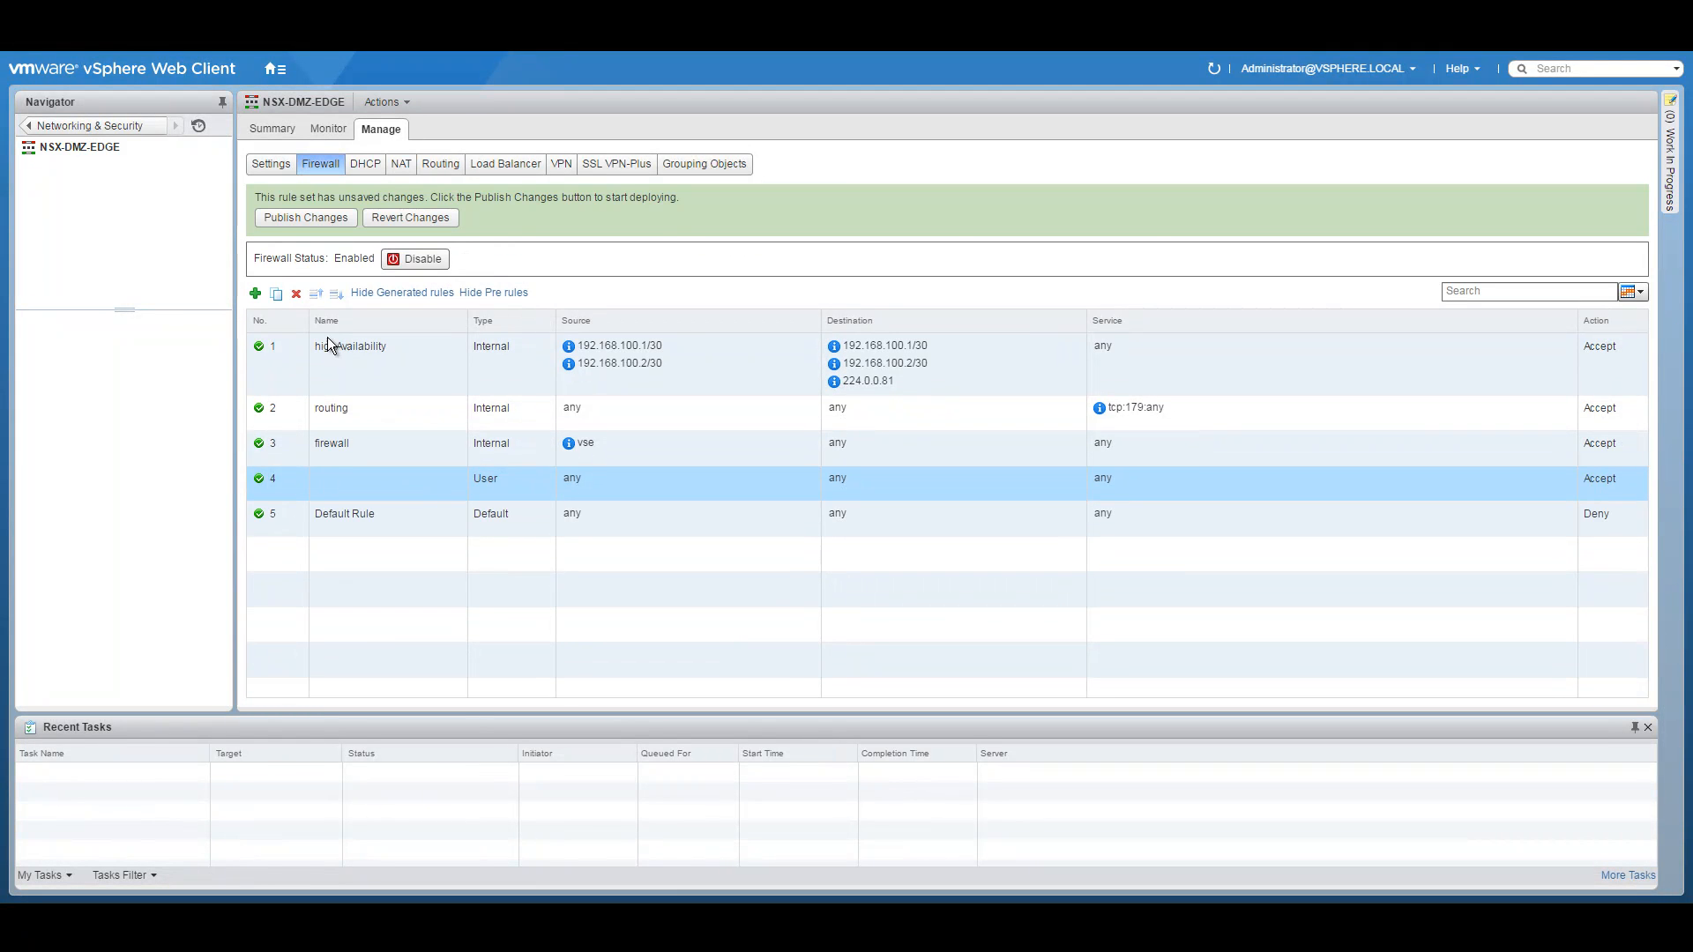
click(457, 478)
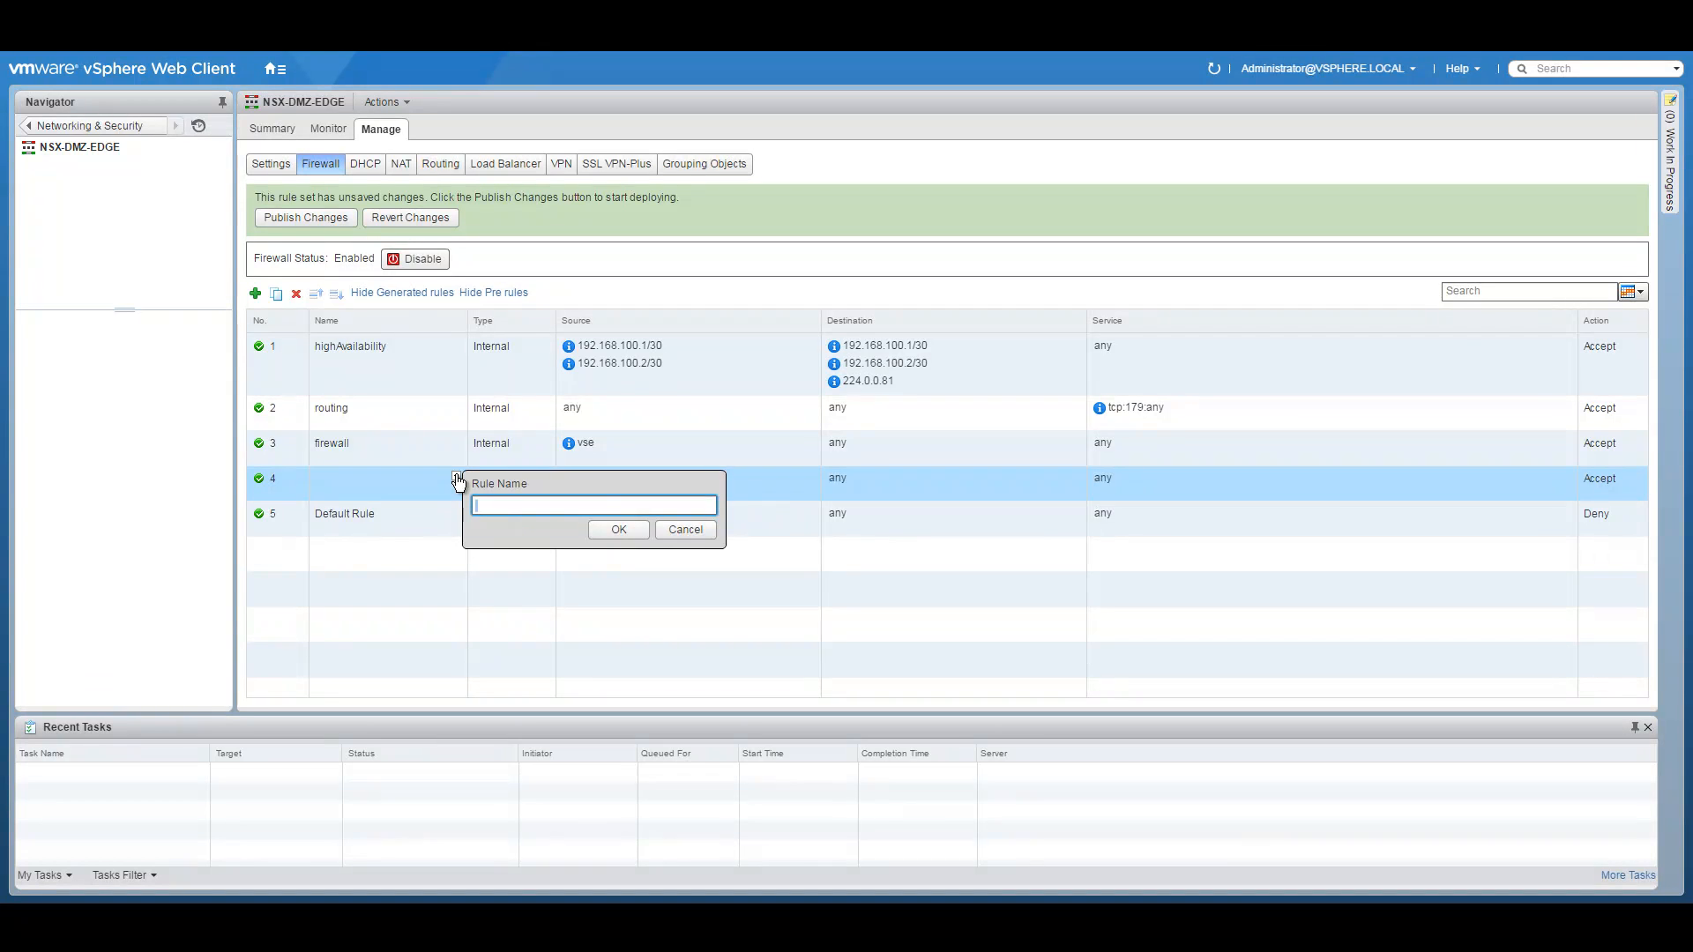
text(Any to WEB-VIP)
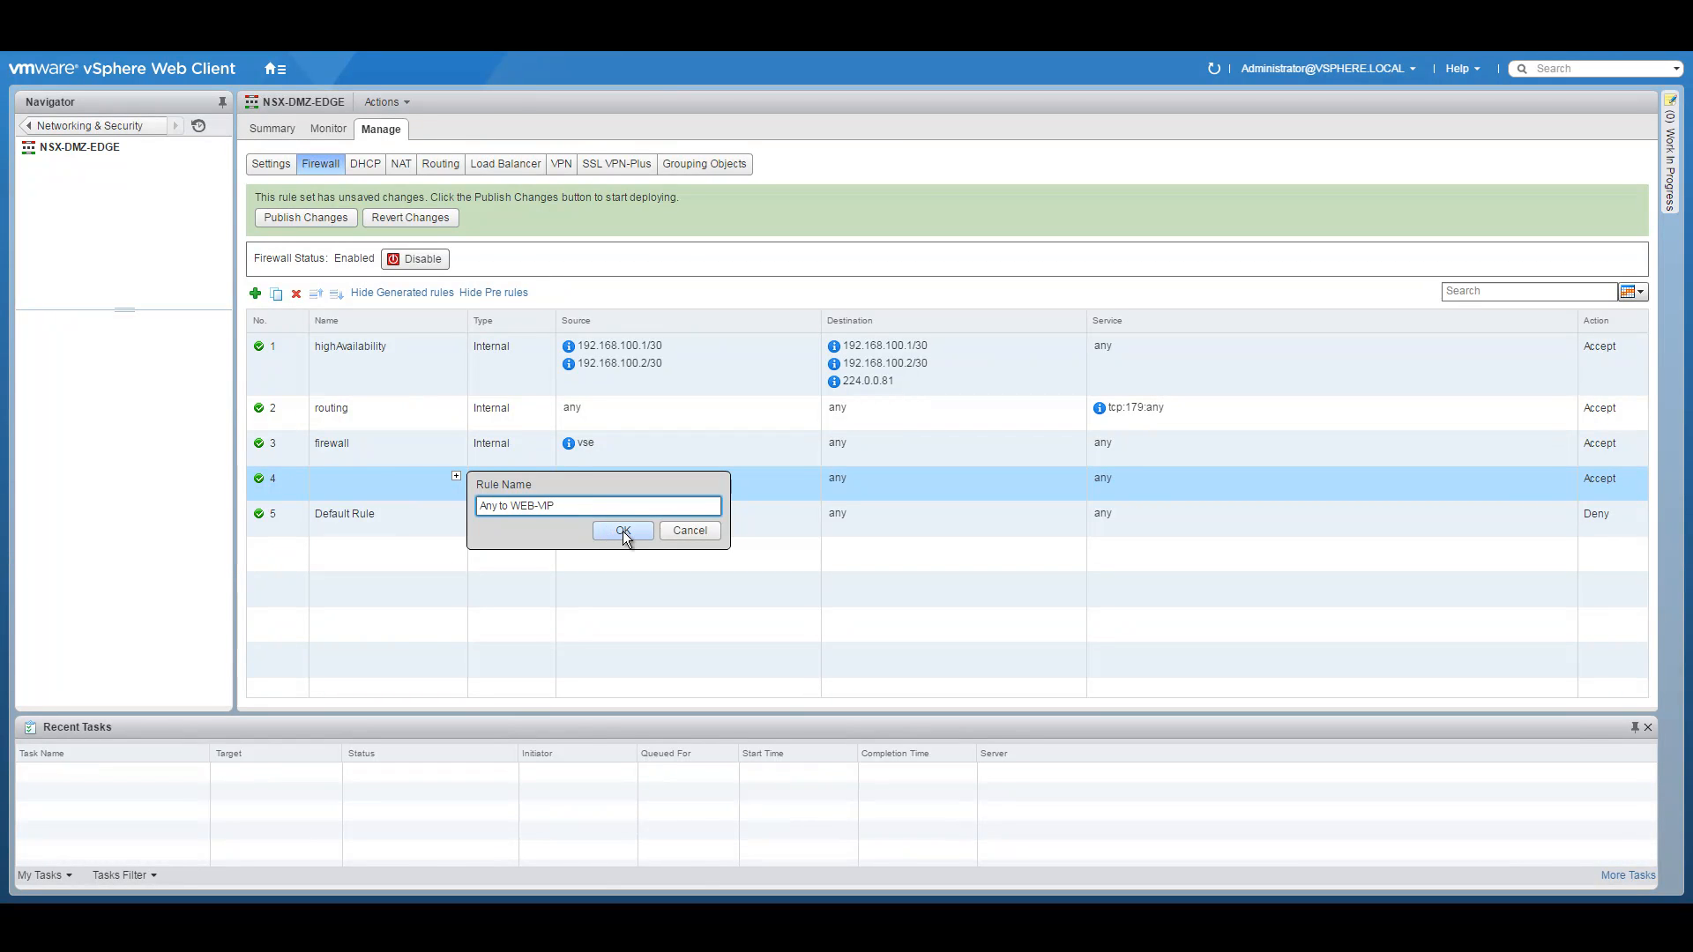
click(622, 531)
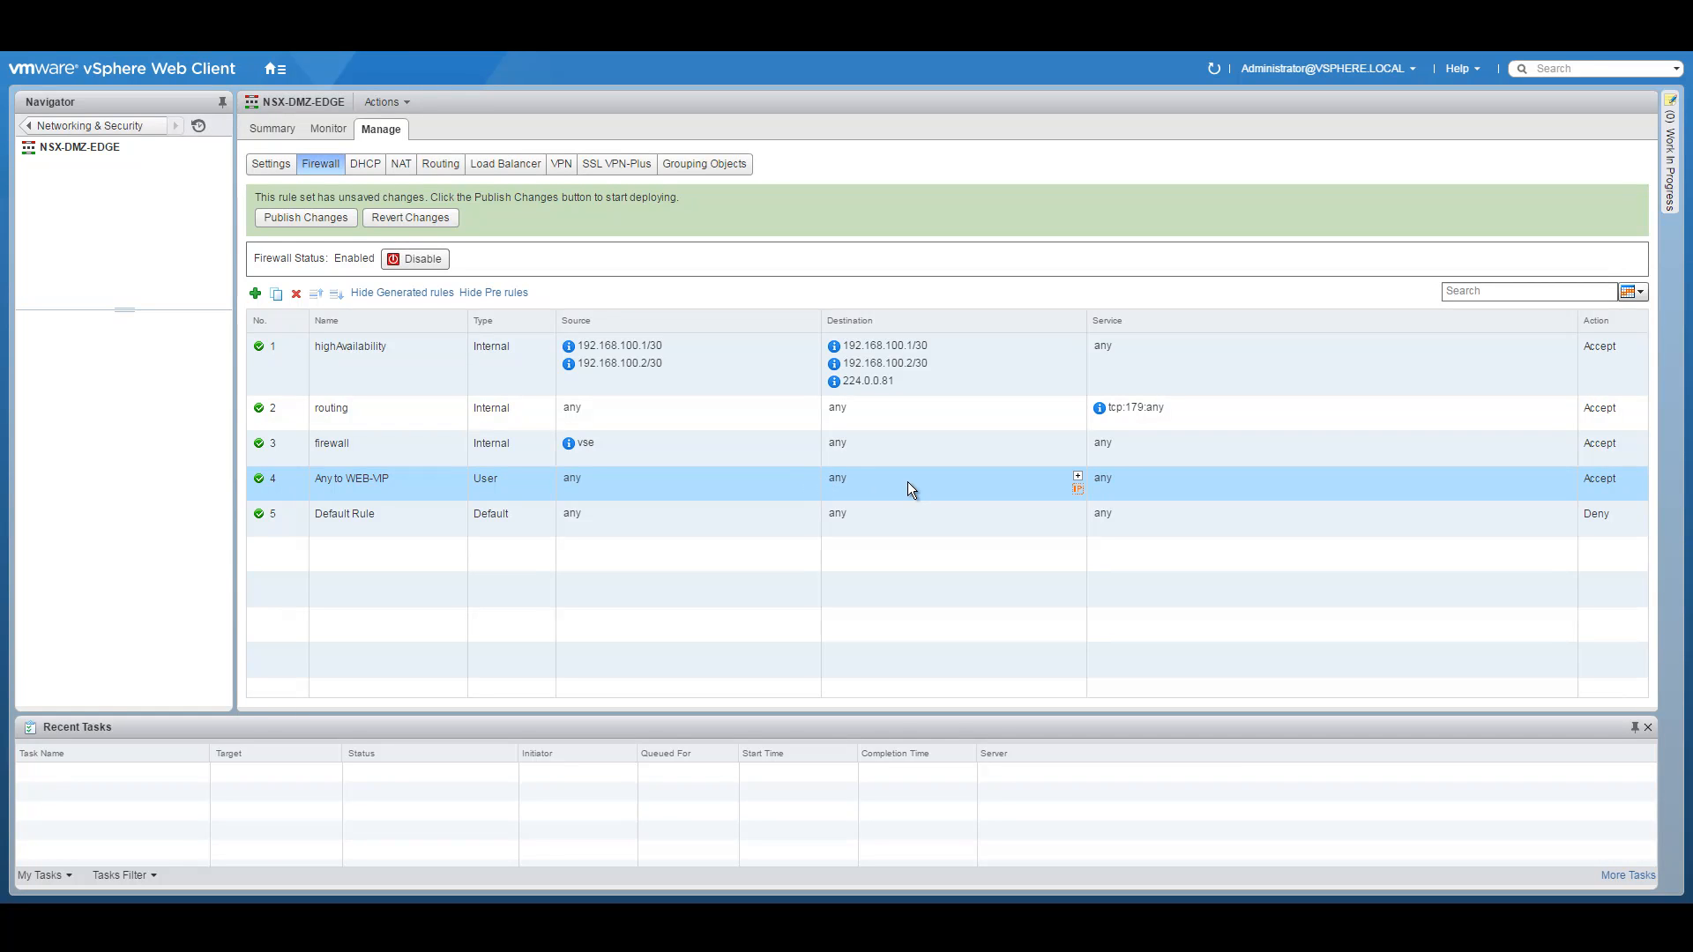
Create the IP set WEB-VIP with address 10.255.1.5 and use it as the destination of the "Any to WEB-VIP" rule
click(1078, 479)
click(808, 353)
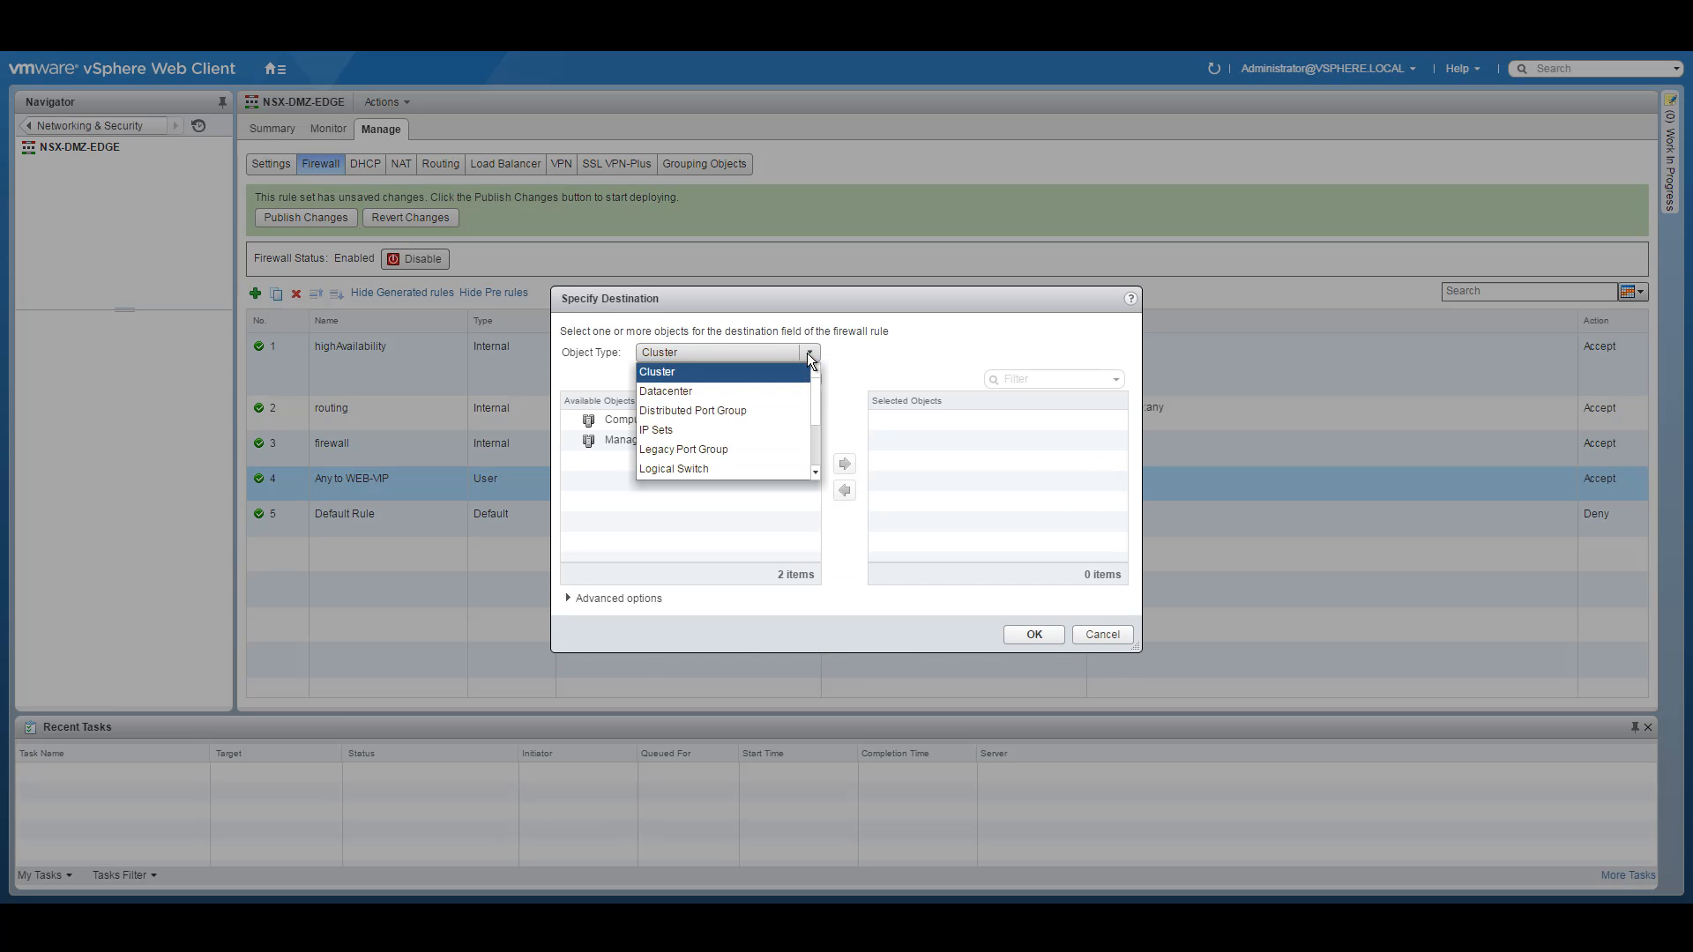
click(722, 429)
click(605, 555)
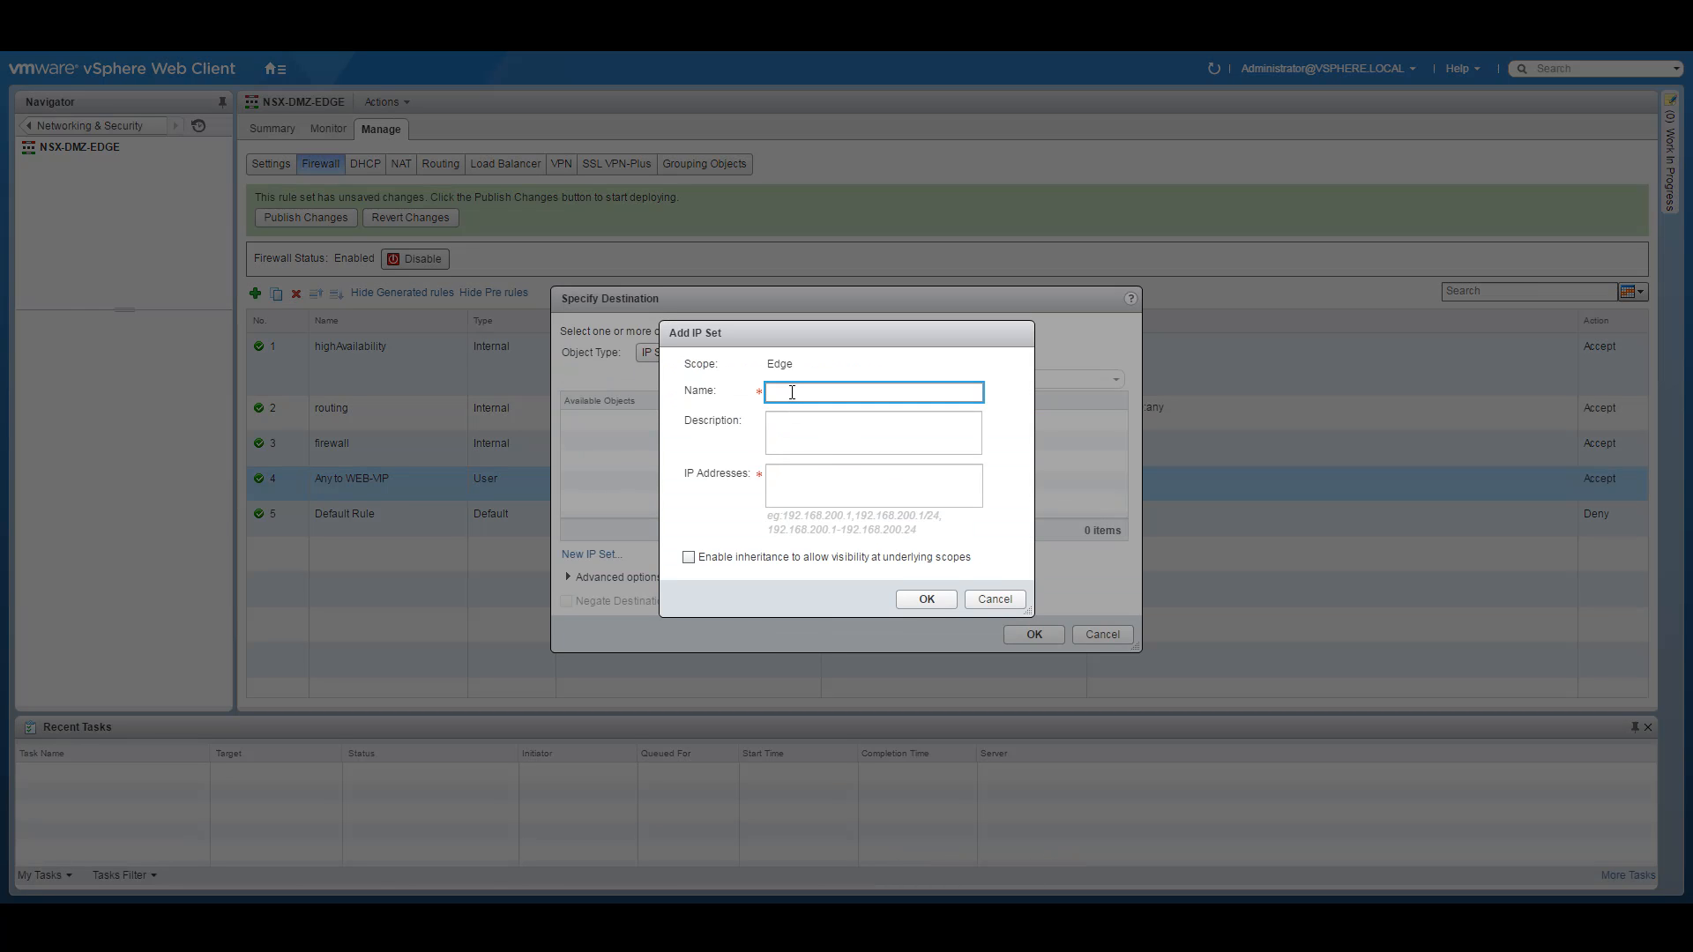
text(WEB-VIP)
click(799, 490)
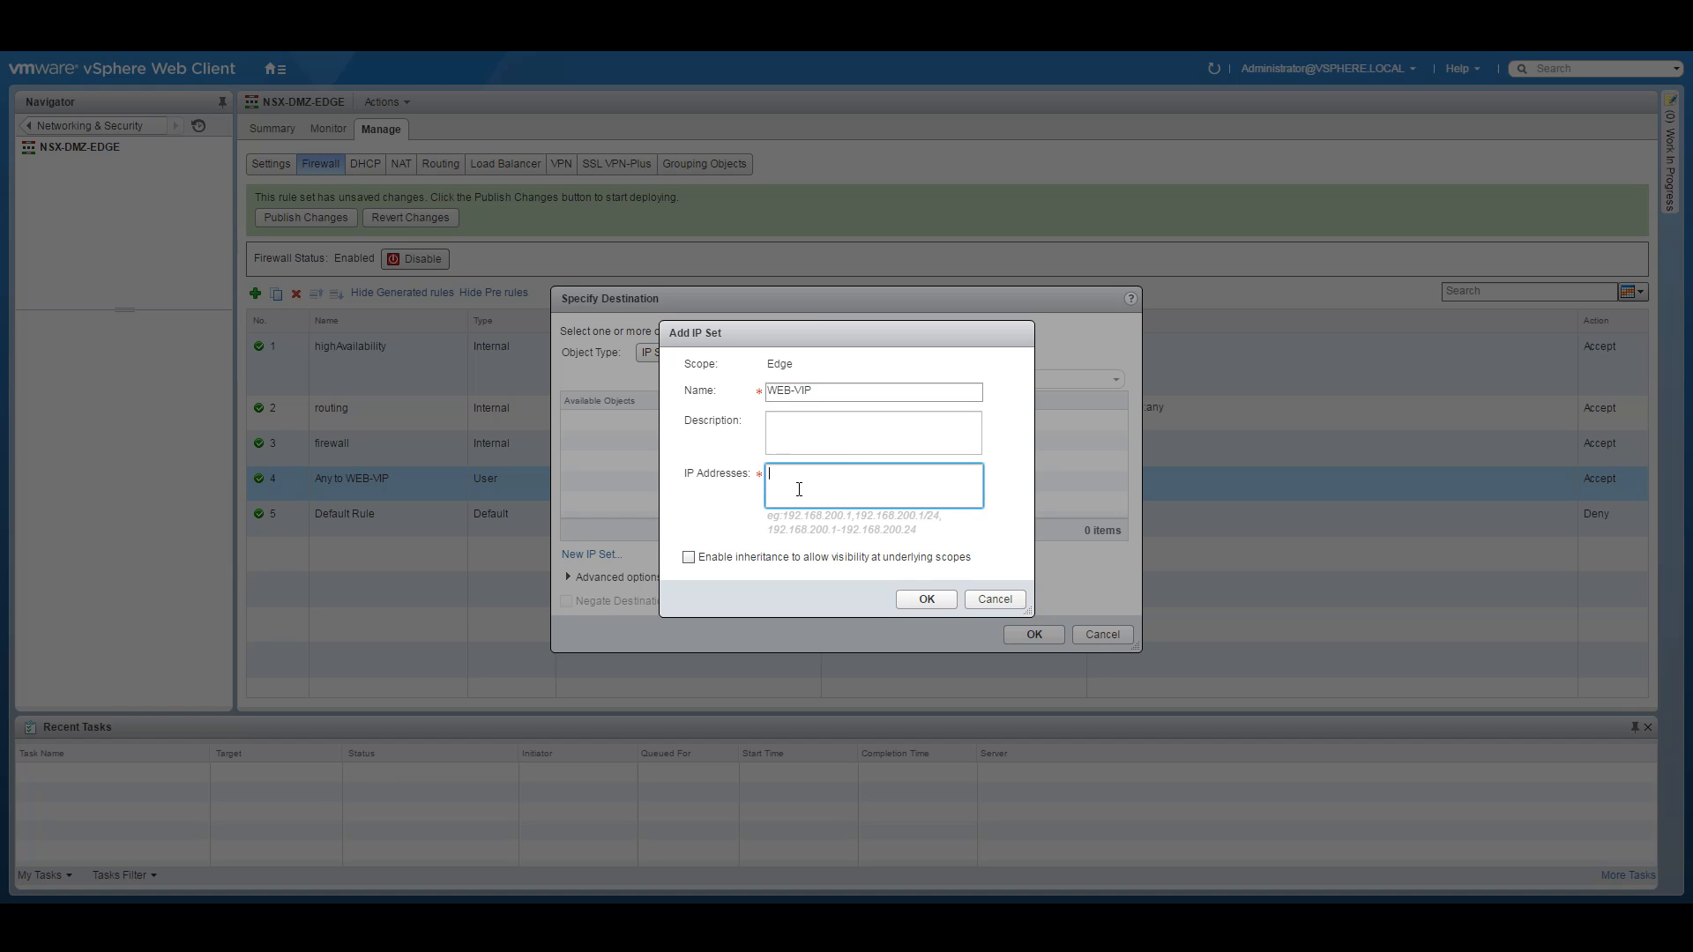
text(10.255.1.5)
click(925, 598)
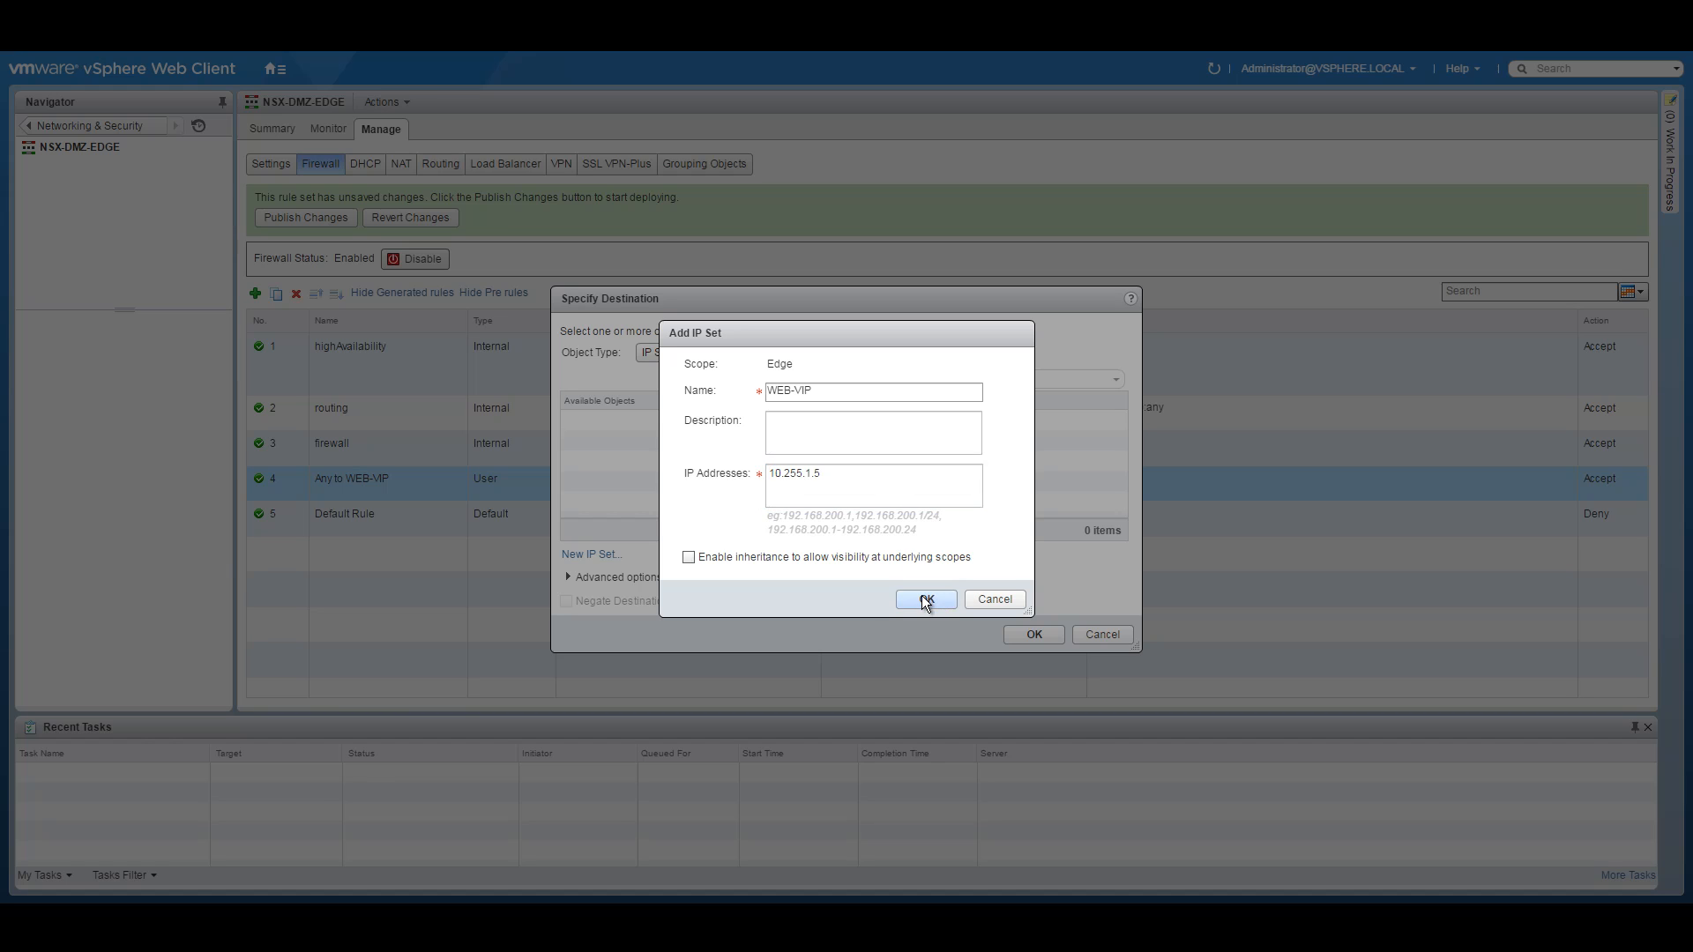
click(1037, 635)
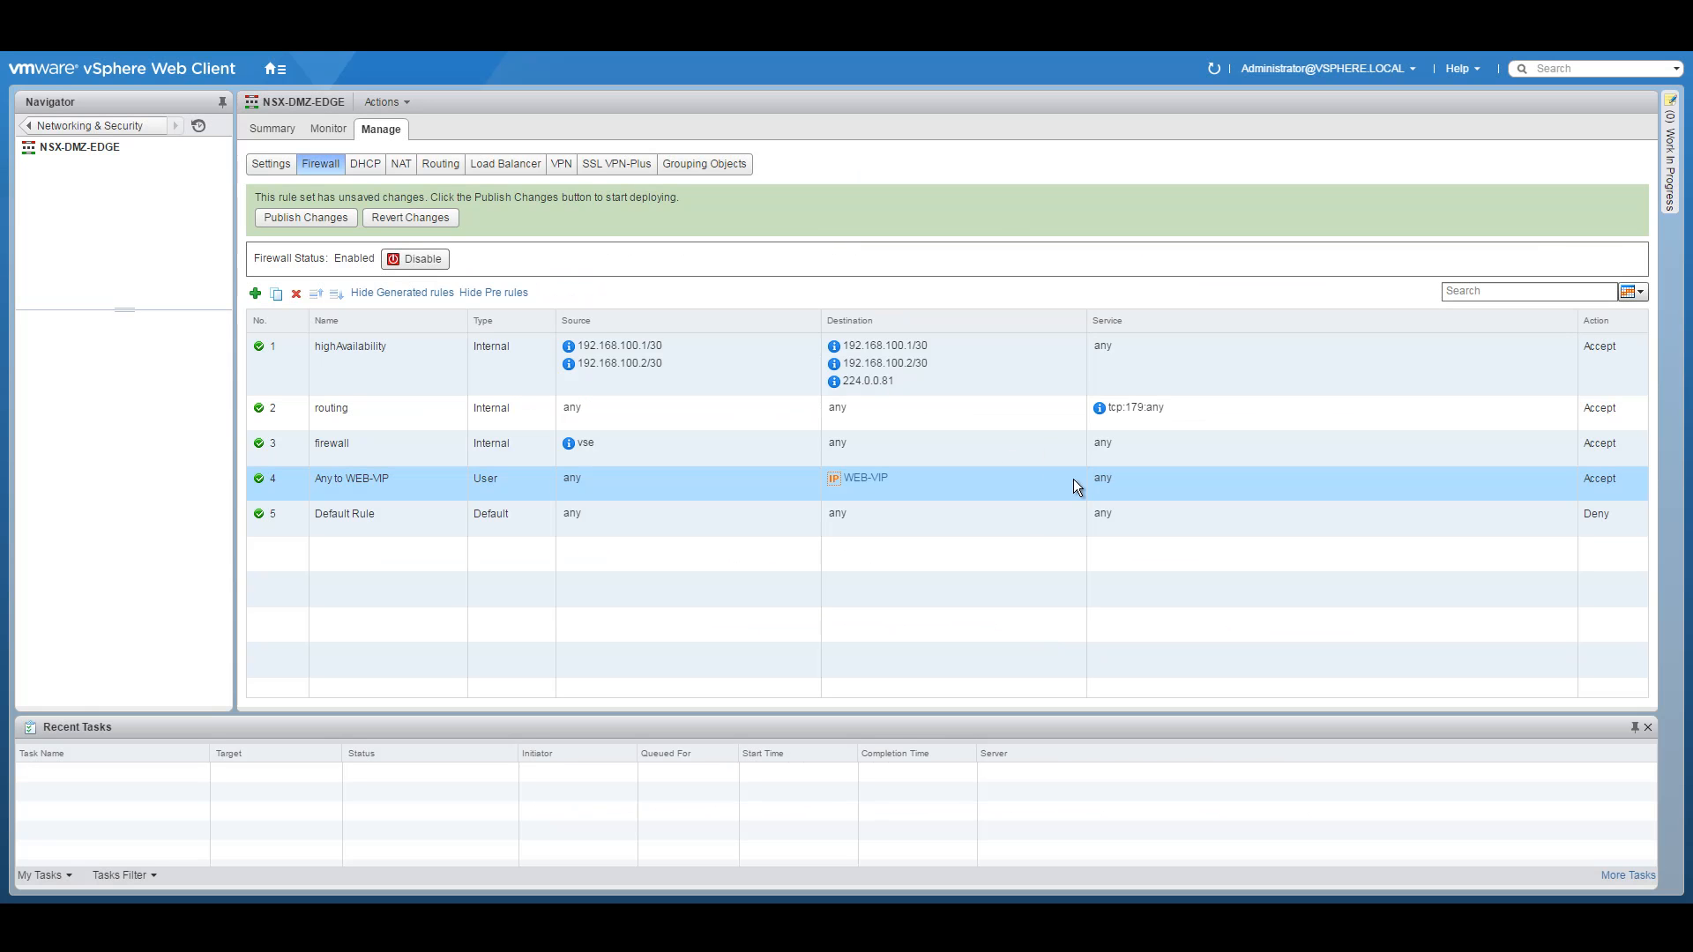
Restrict the service of the "Any to WEB-VIP" rule to HTTP
click(1570, 479)
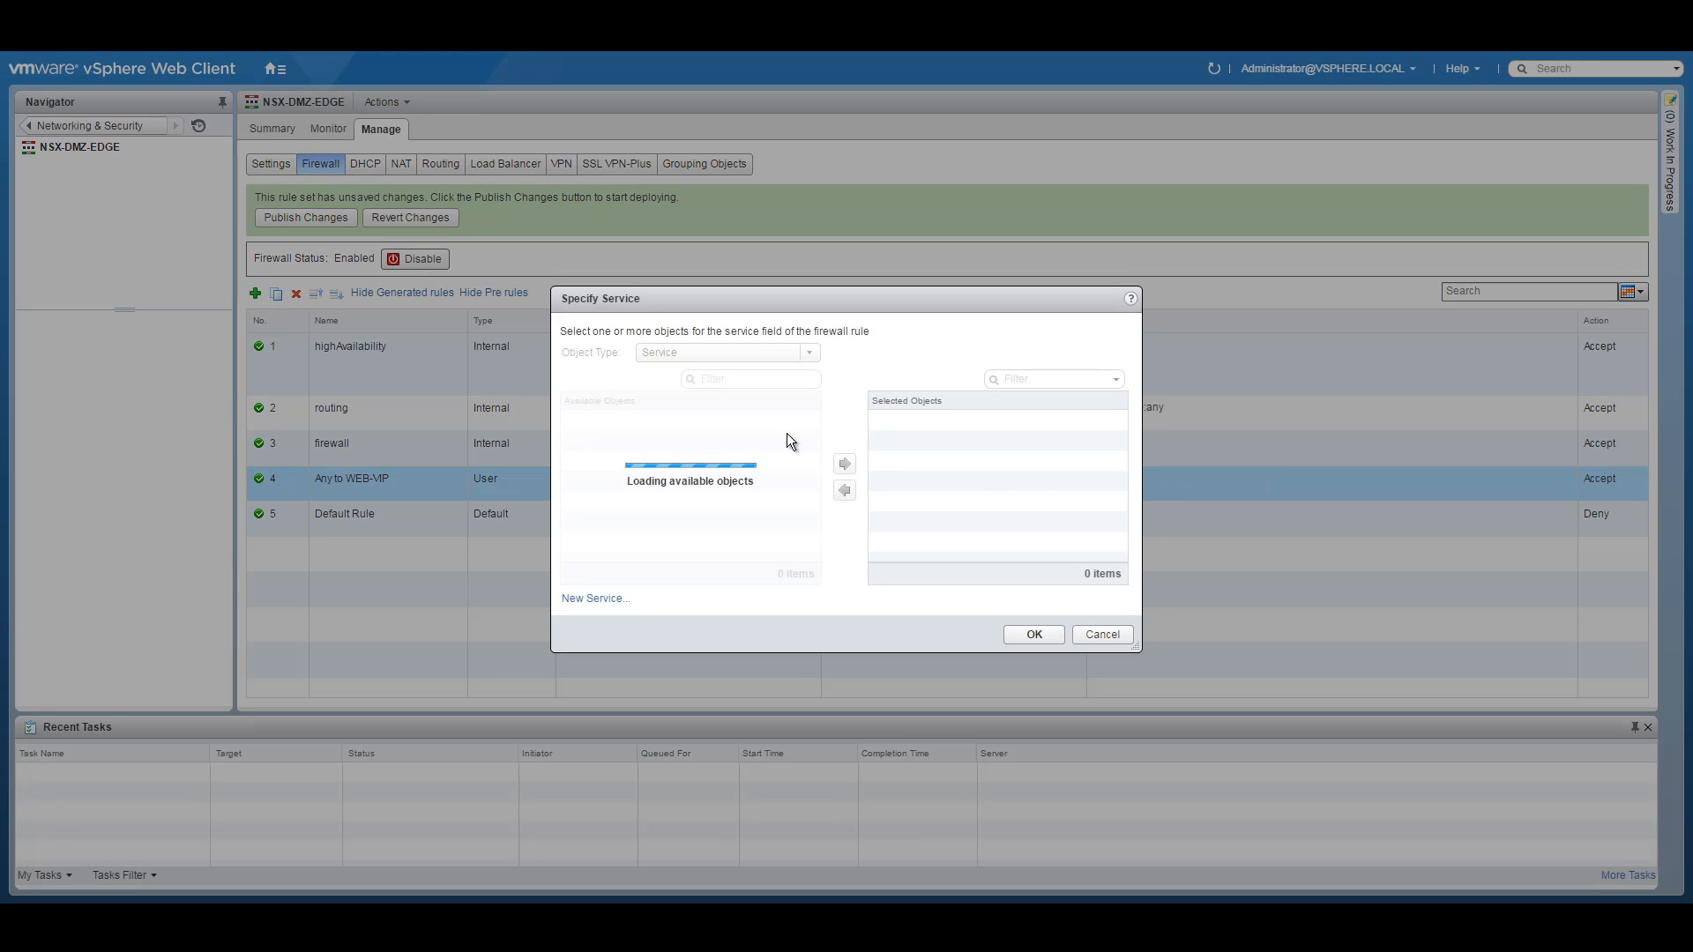
text(http)
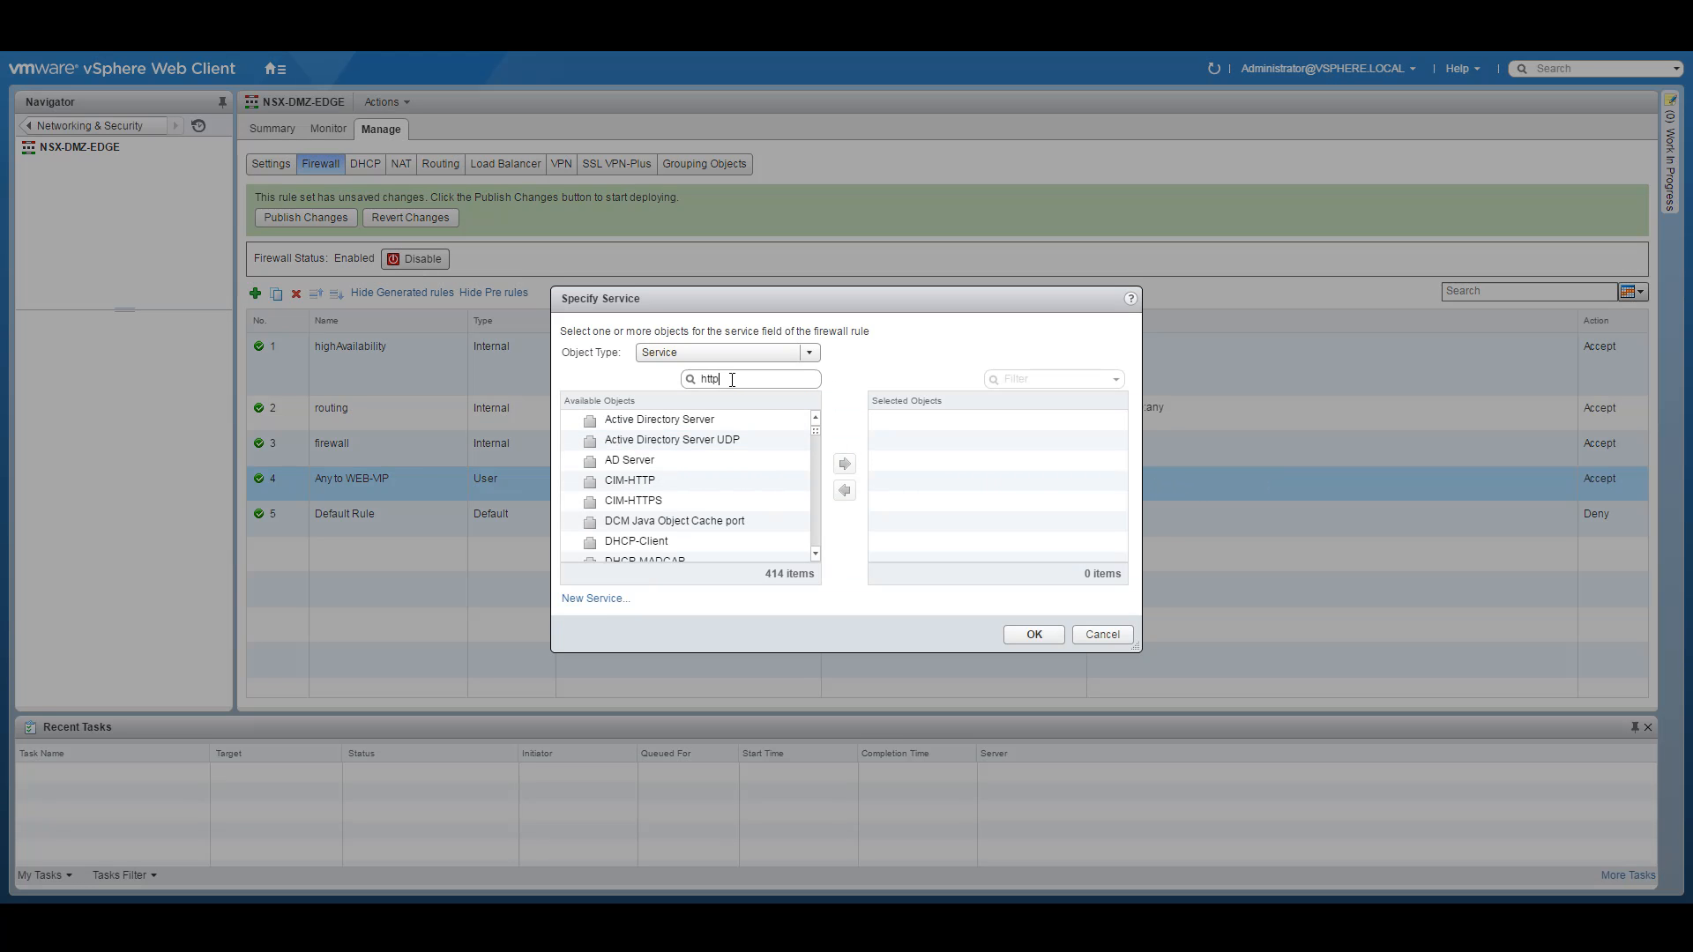
click(616, 508)
double_click(617, 508)
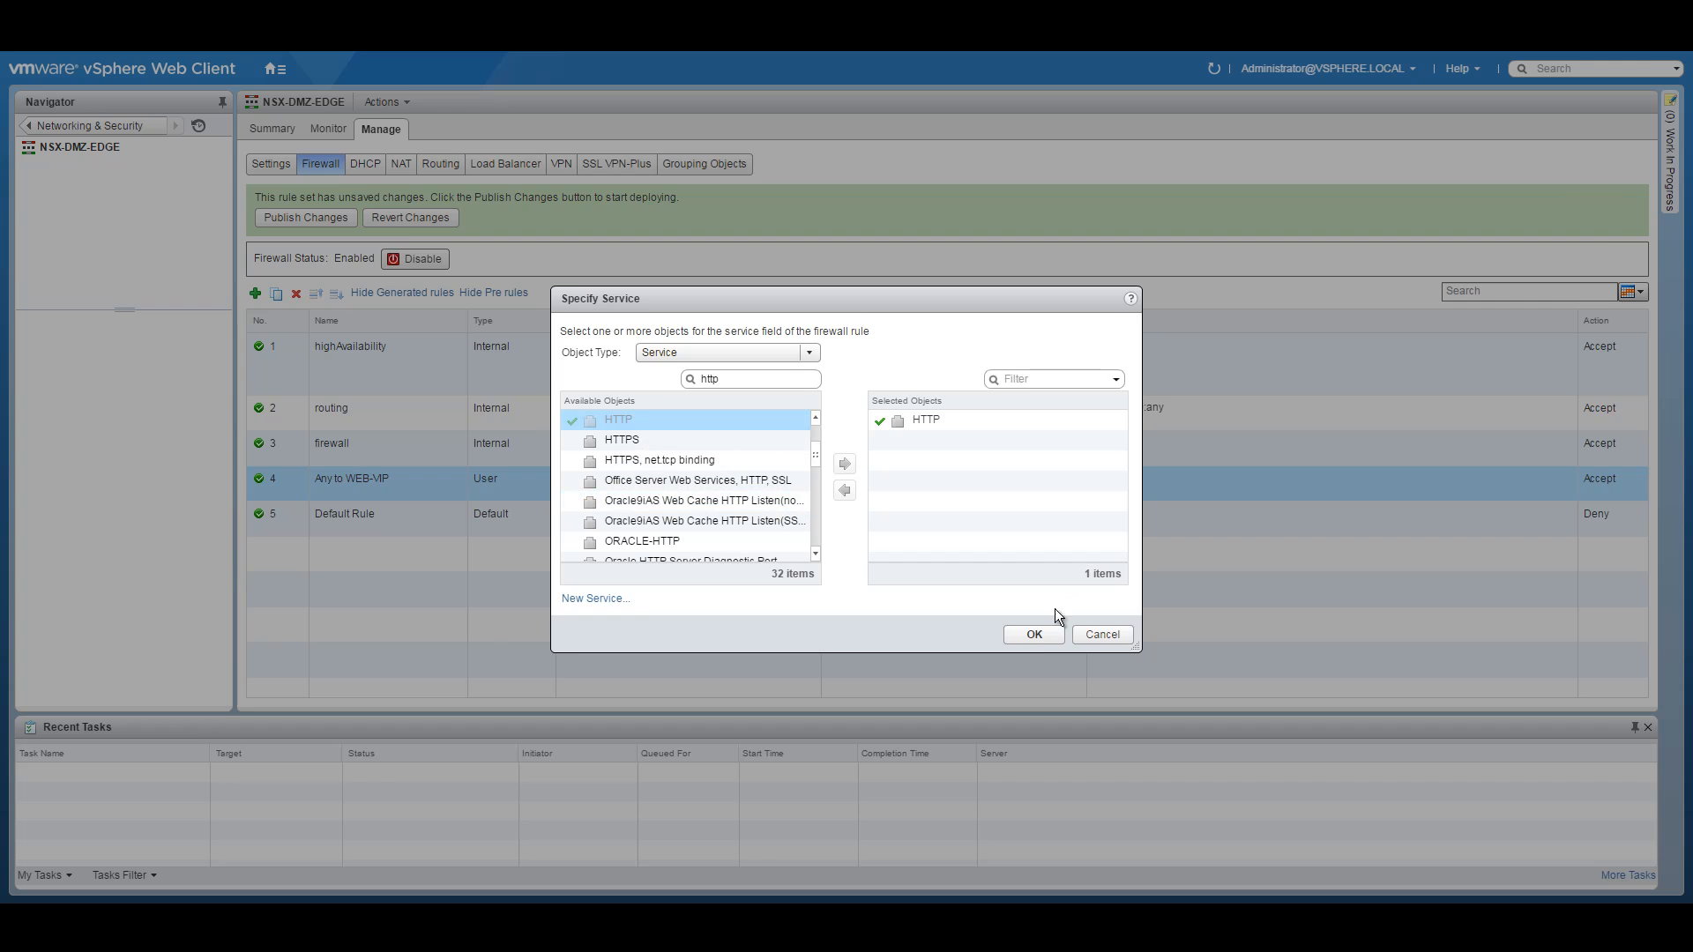
click(1033, 634)
Add another edge firewall rule below "Any to WEB-VIP" and name it "Web-Group to APP-VIP"
click(255, 293)
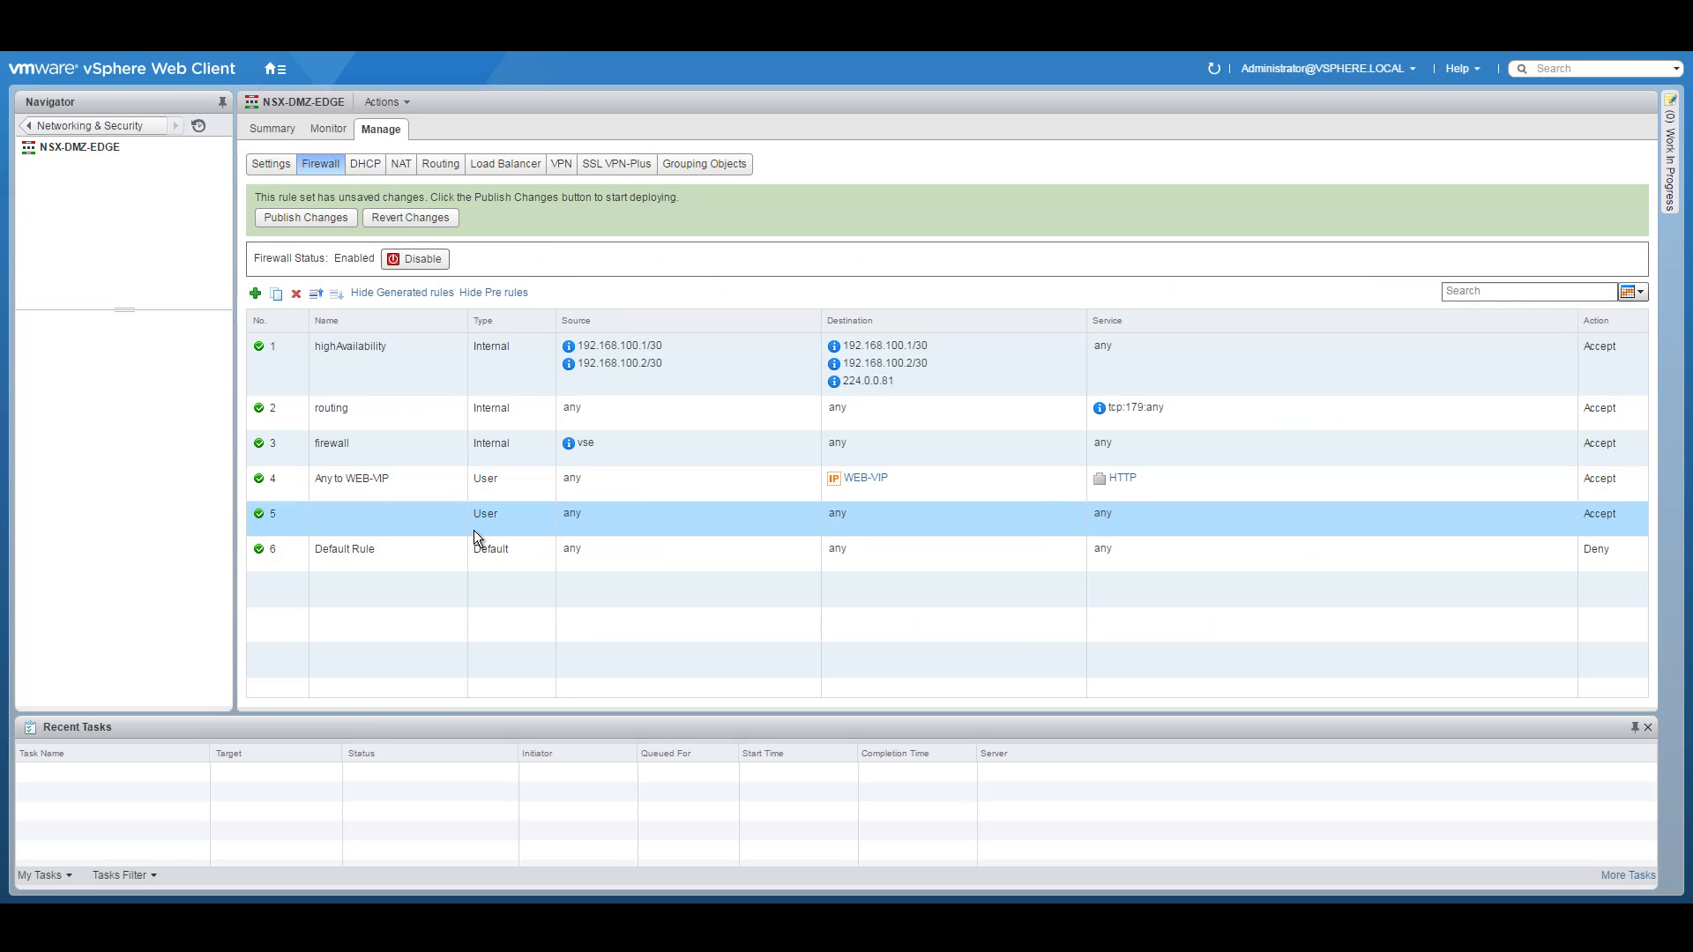
click(456, 511)
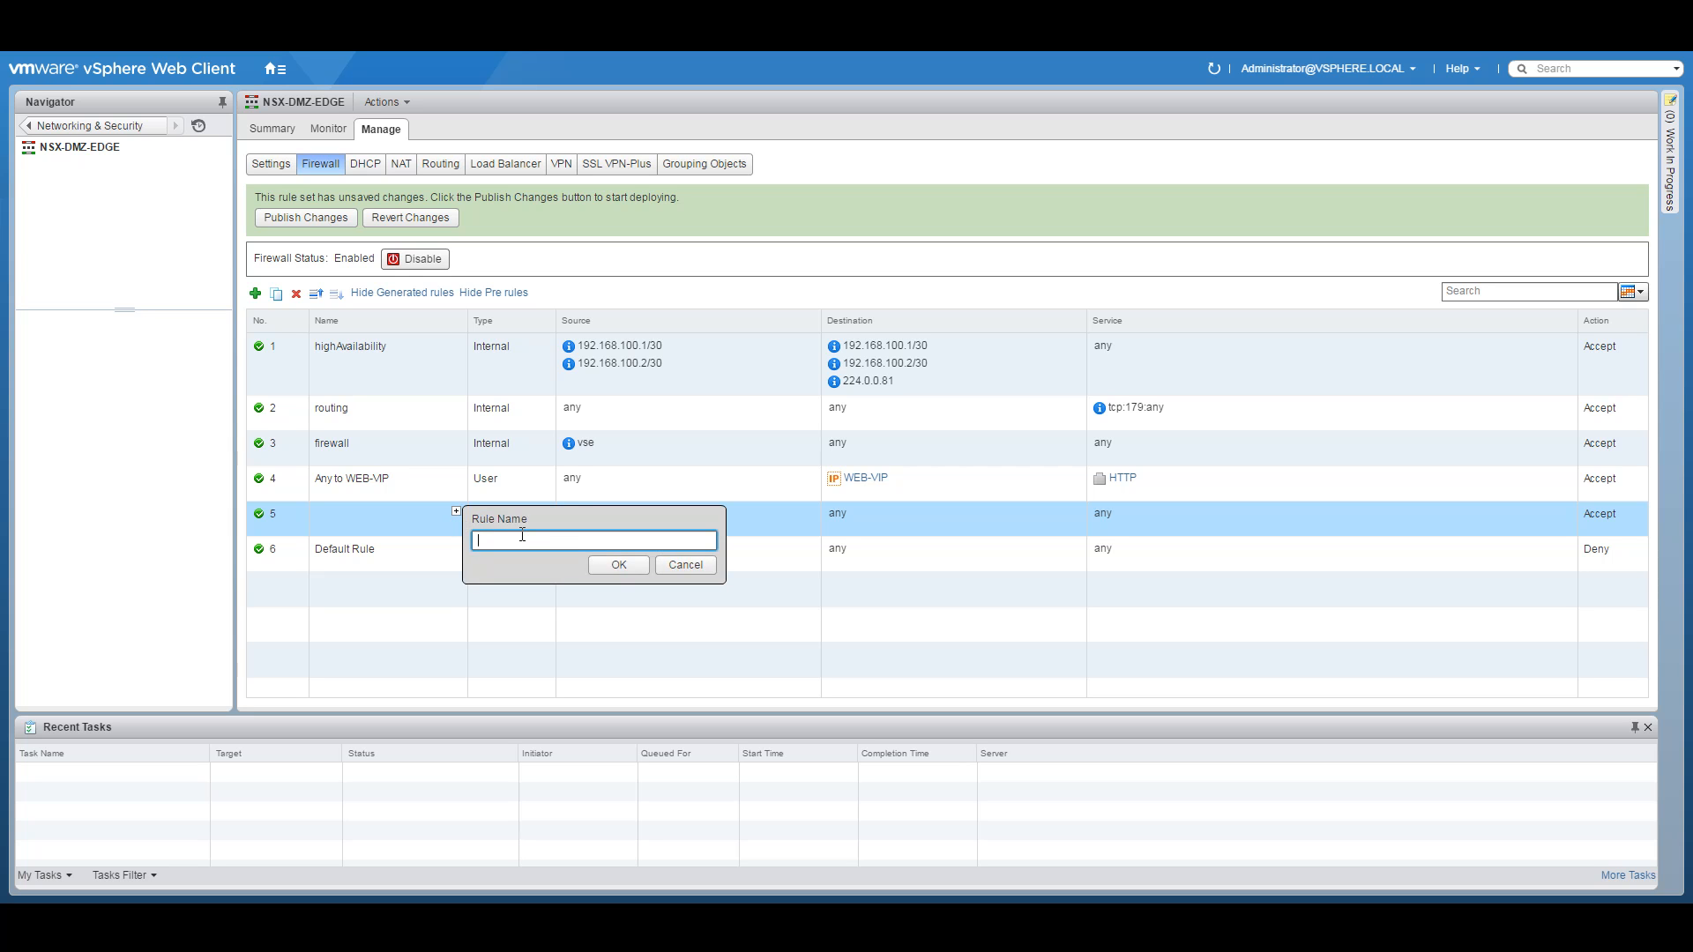
text(Web-Group to APP-VIP)
click(621, 566)
Set the source of the "Web-Group to APP-VIP" rule to the WEB security group
mouse_move(829, 518)
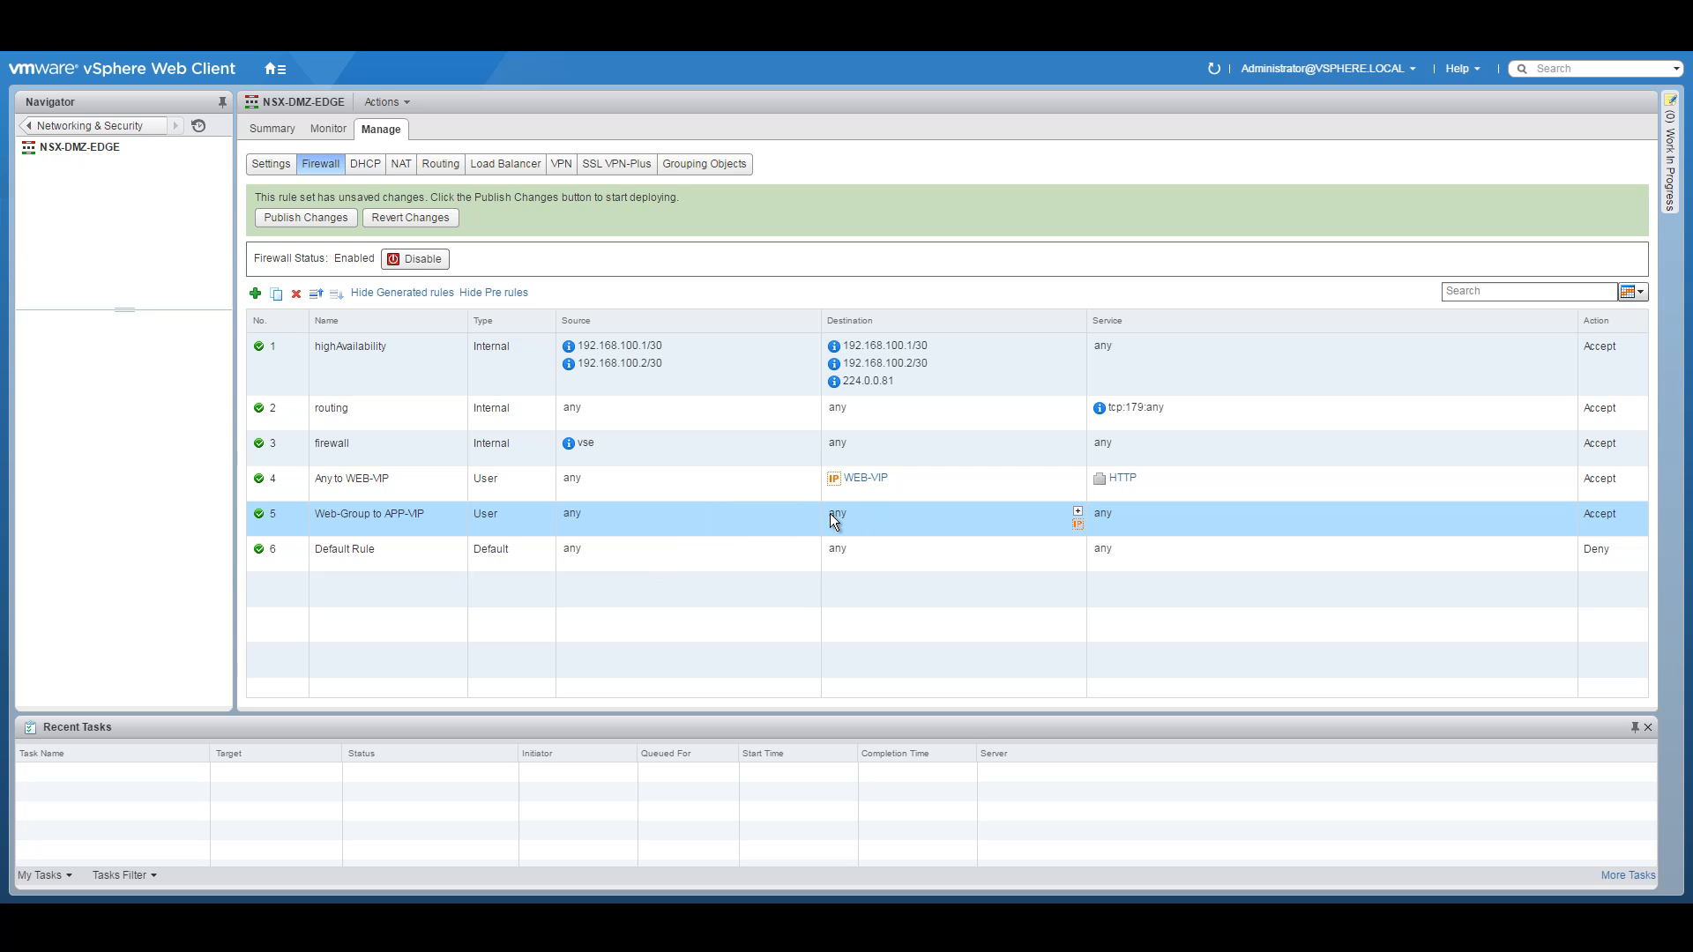
click(812, 513)
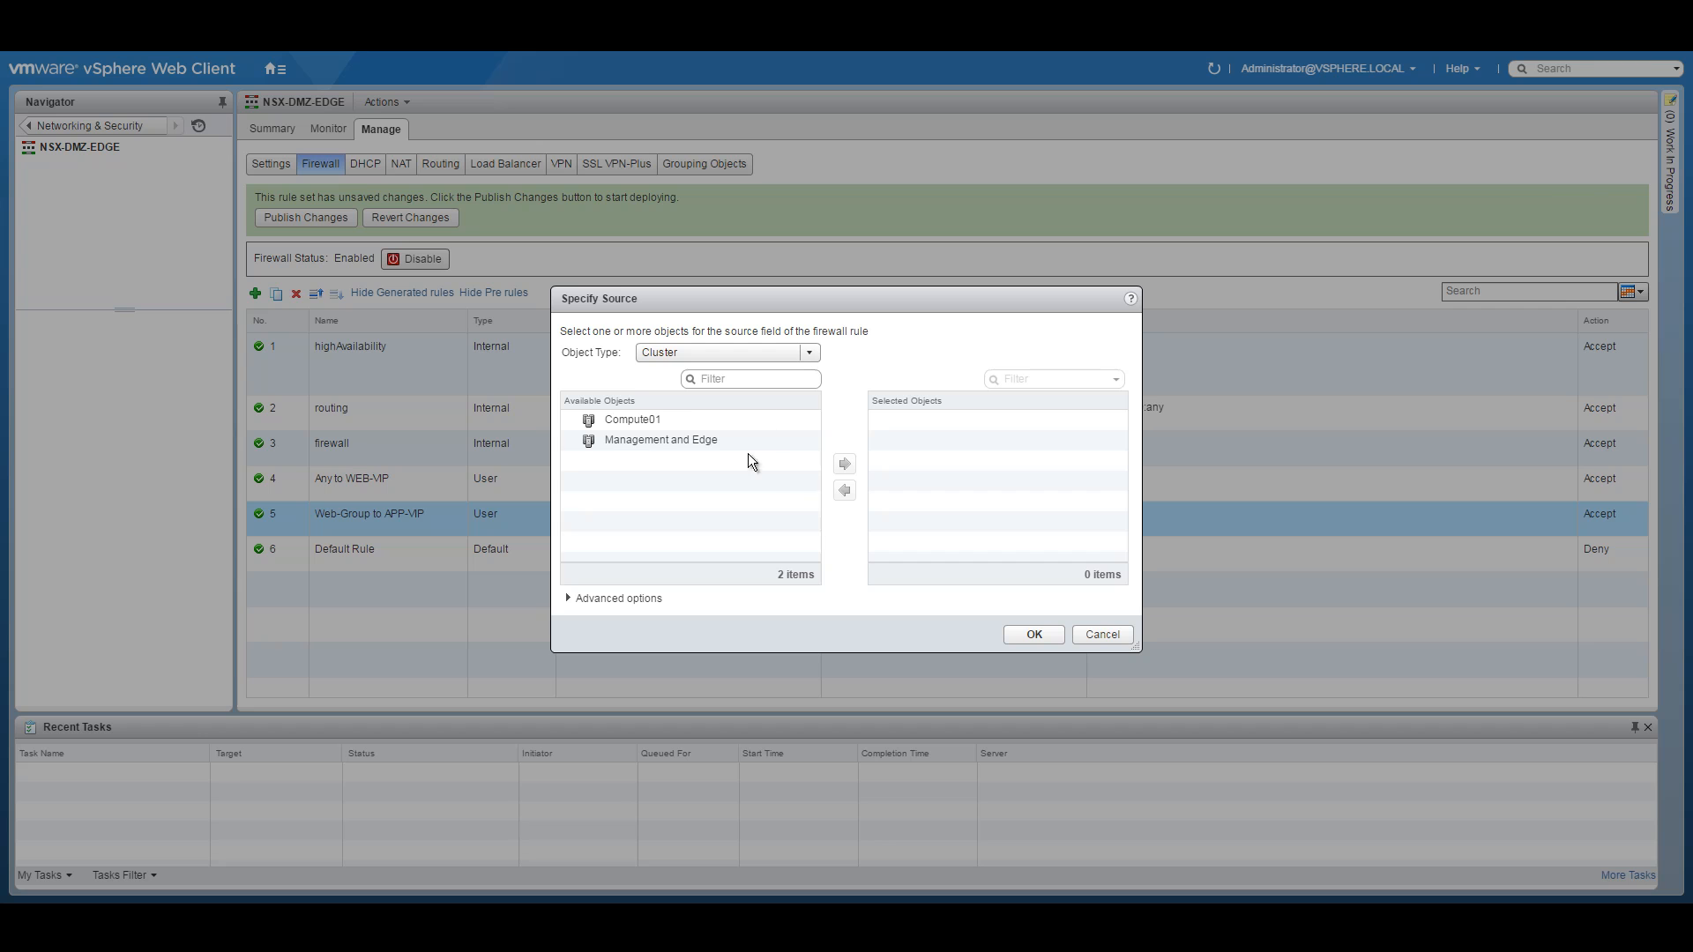
click(797, 353)
scroll(812, 405, down, 3)
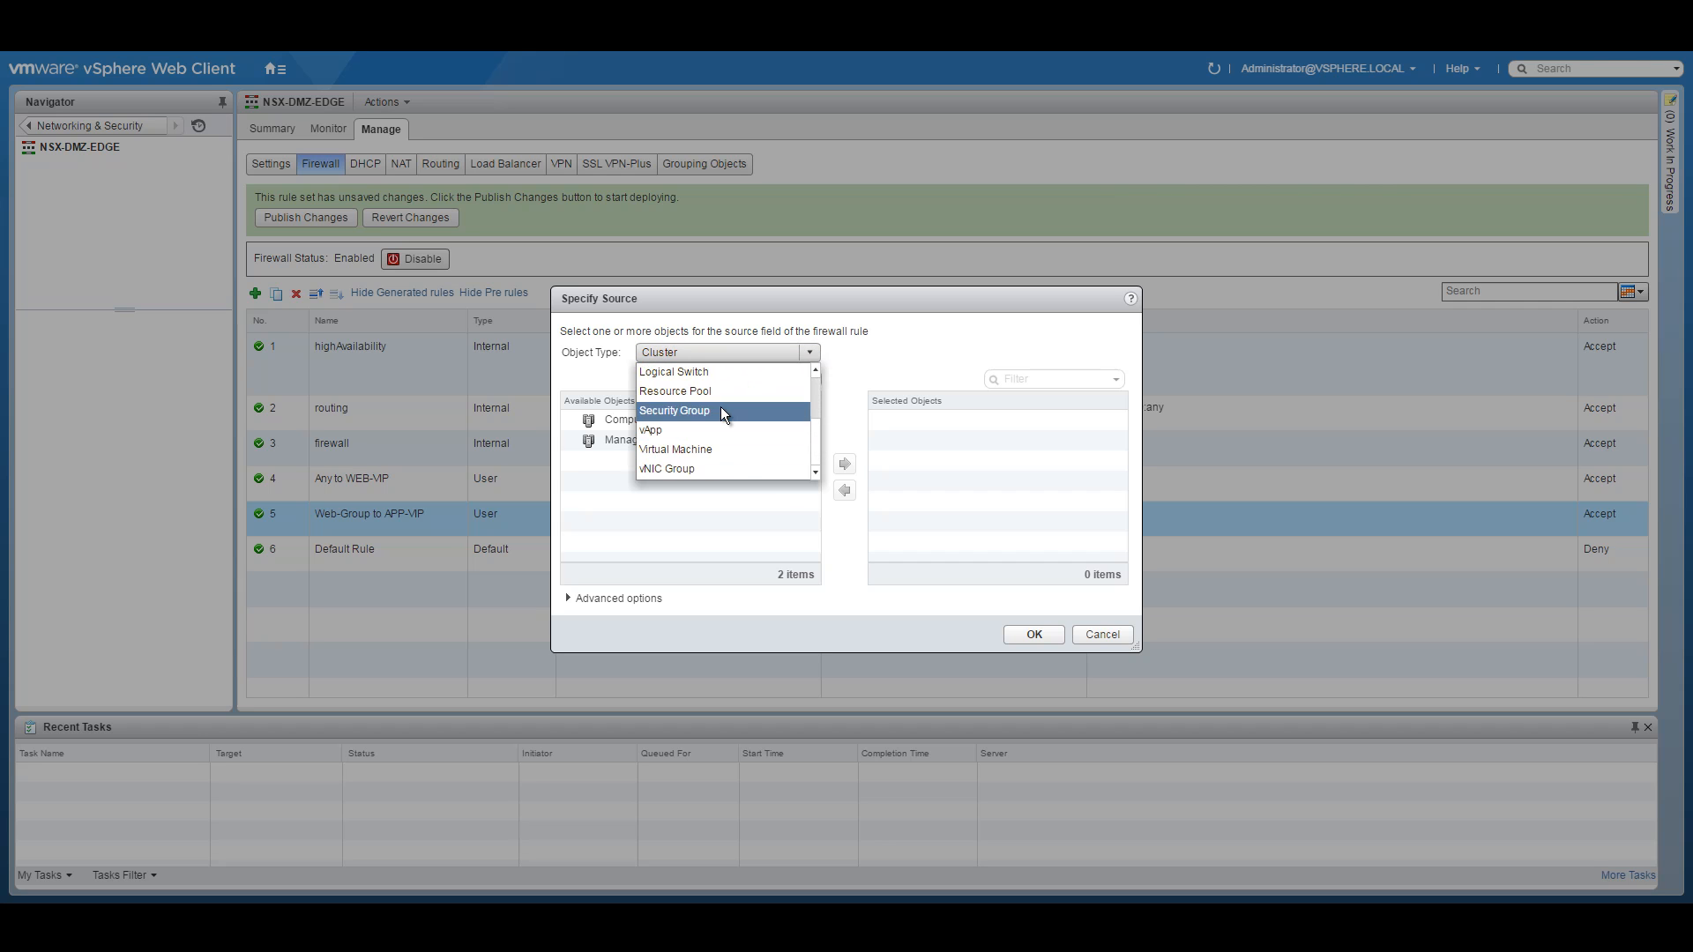
click(721, 410)
click(616, 481)
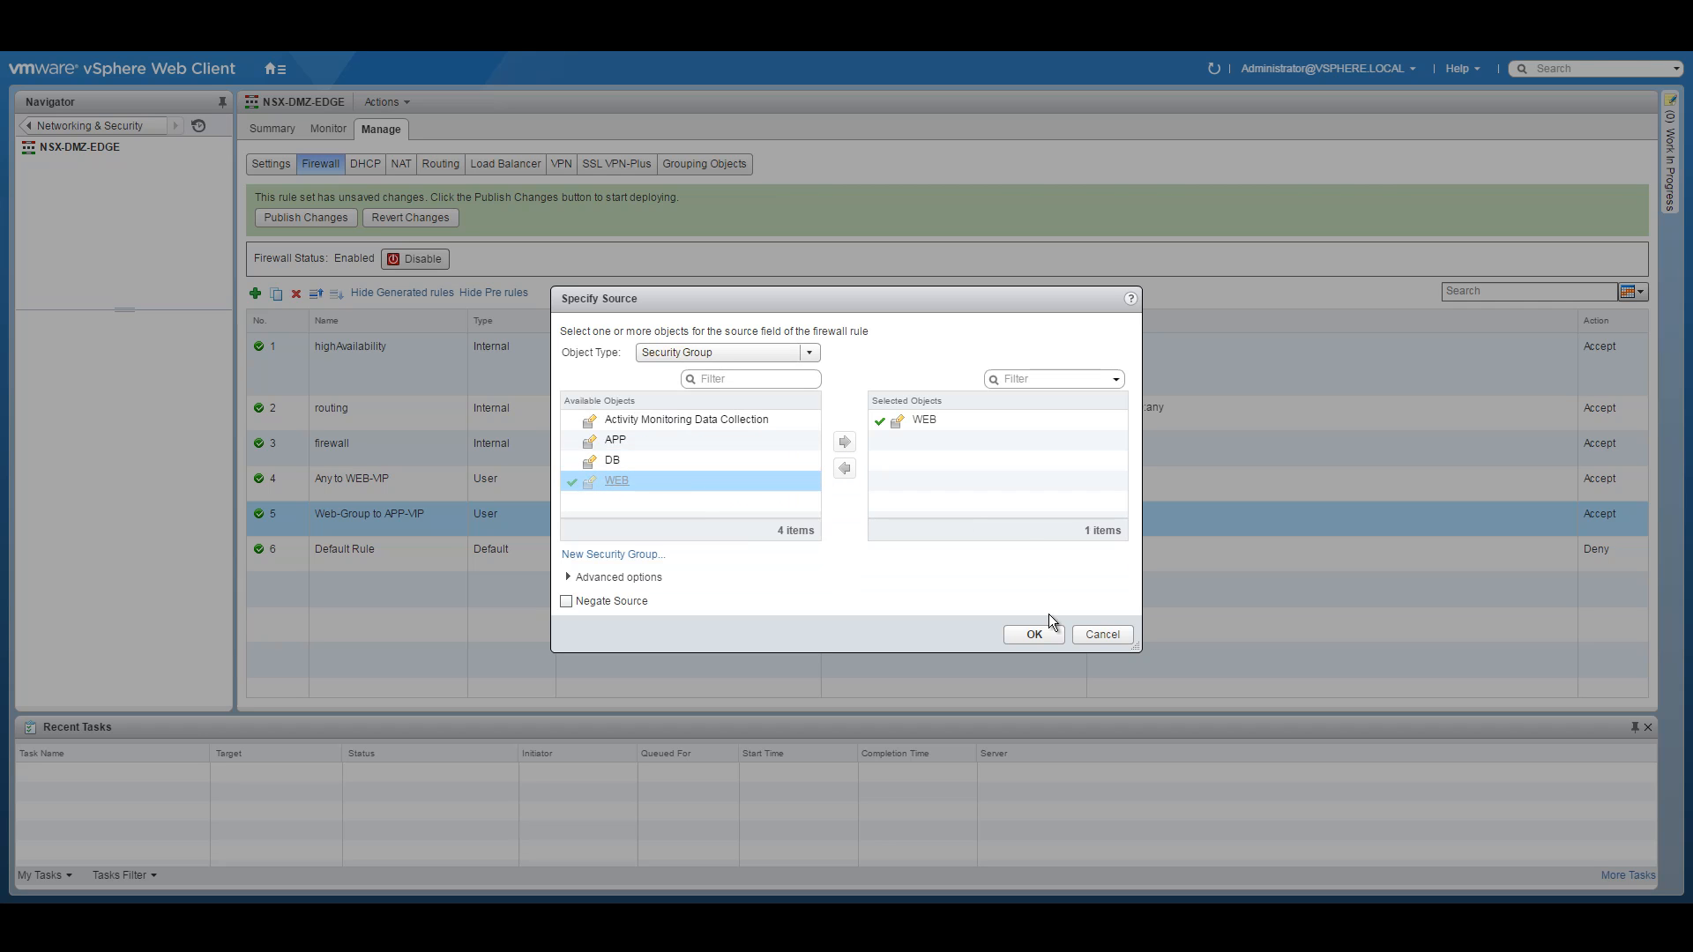
click(1035, 634)
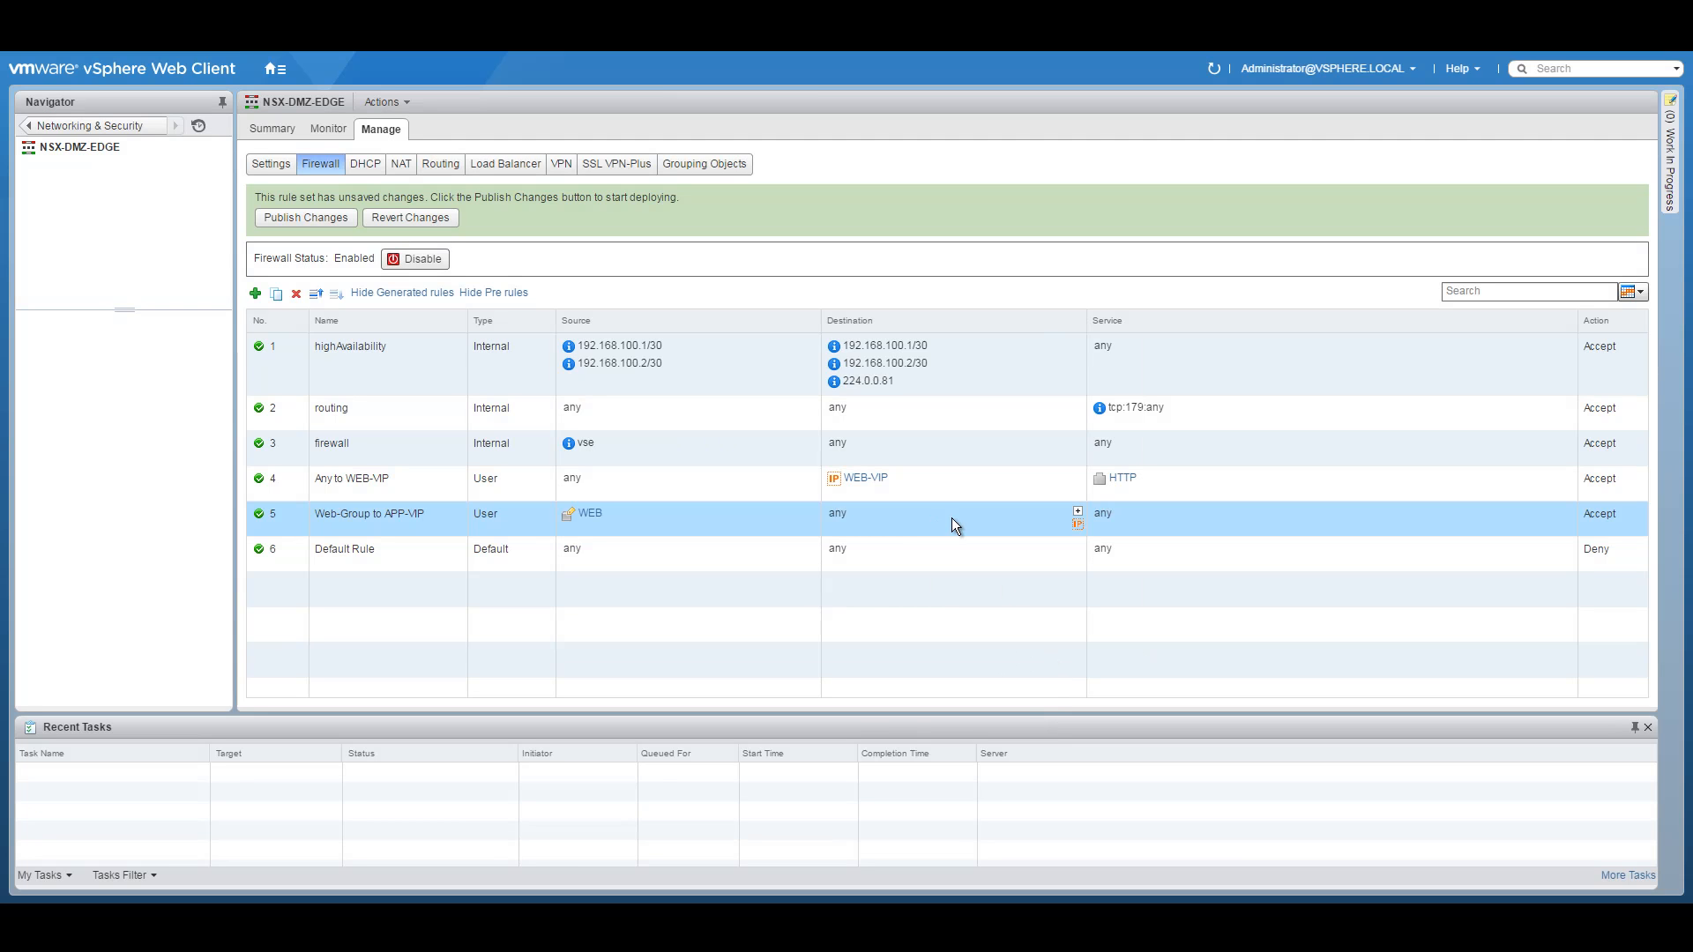
Create the IP set APP-VIP with address 10.251.10.5 and use it as the destination of the "Web-Group to APP-VIP" rule
click(1078, 515)
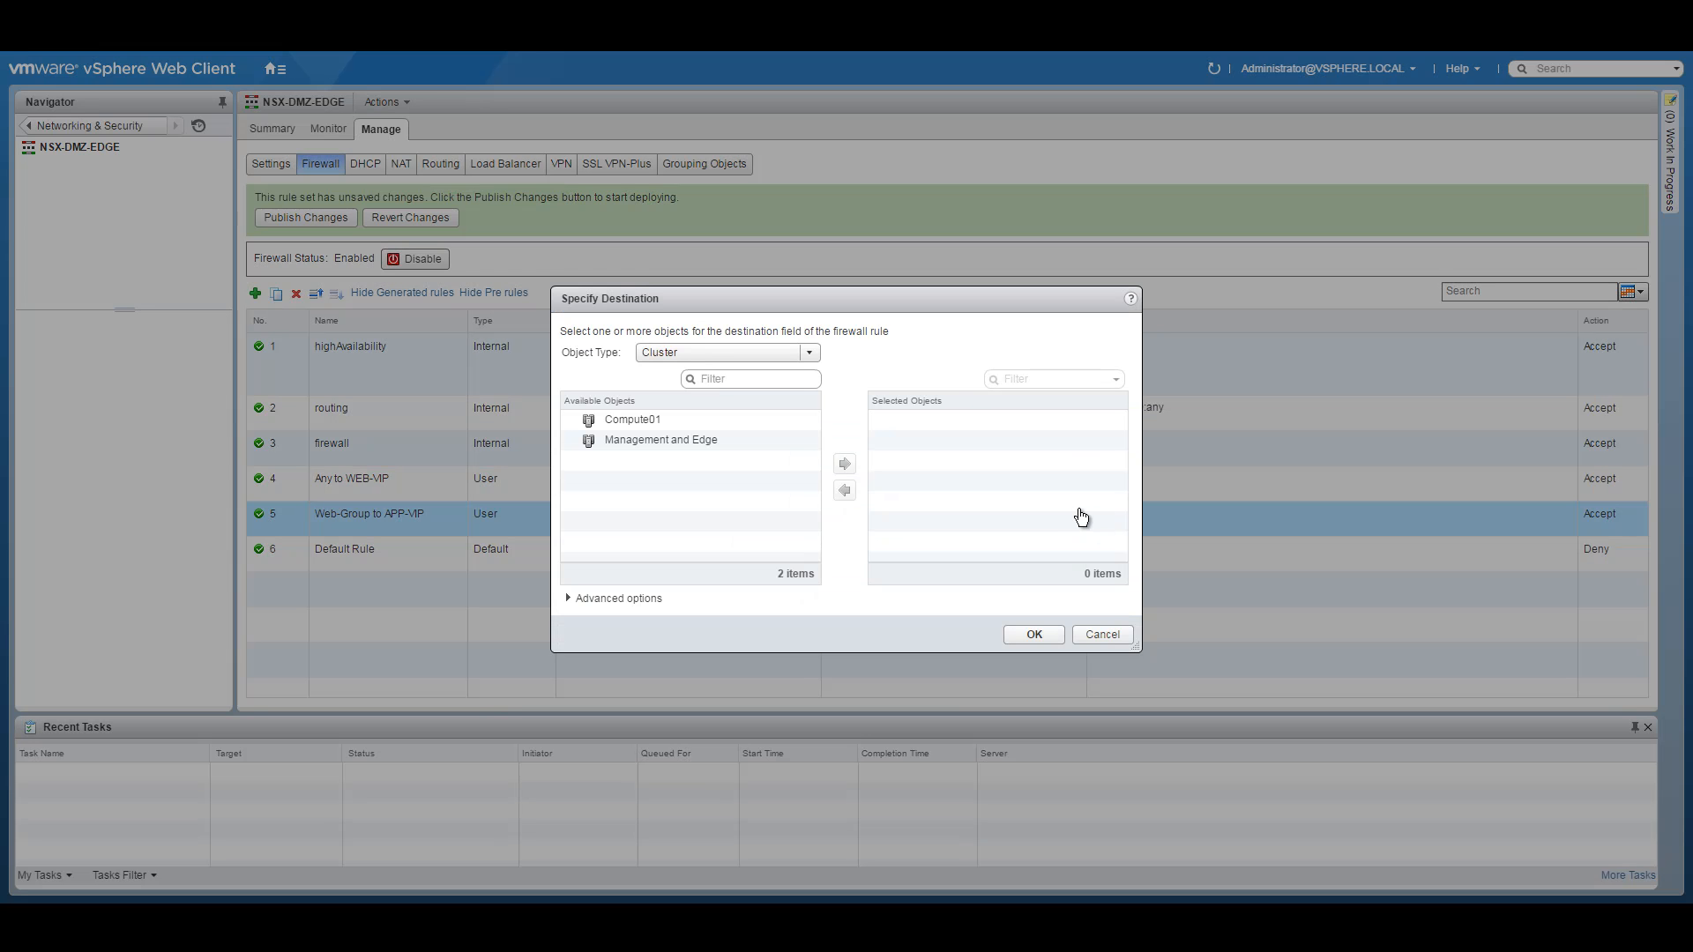
click(809, 353)
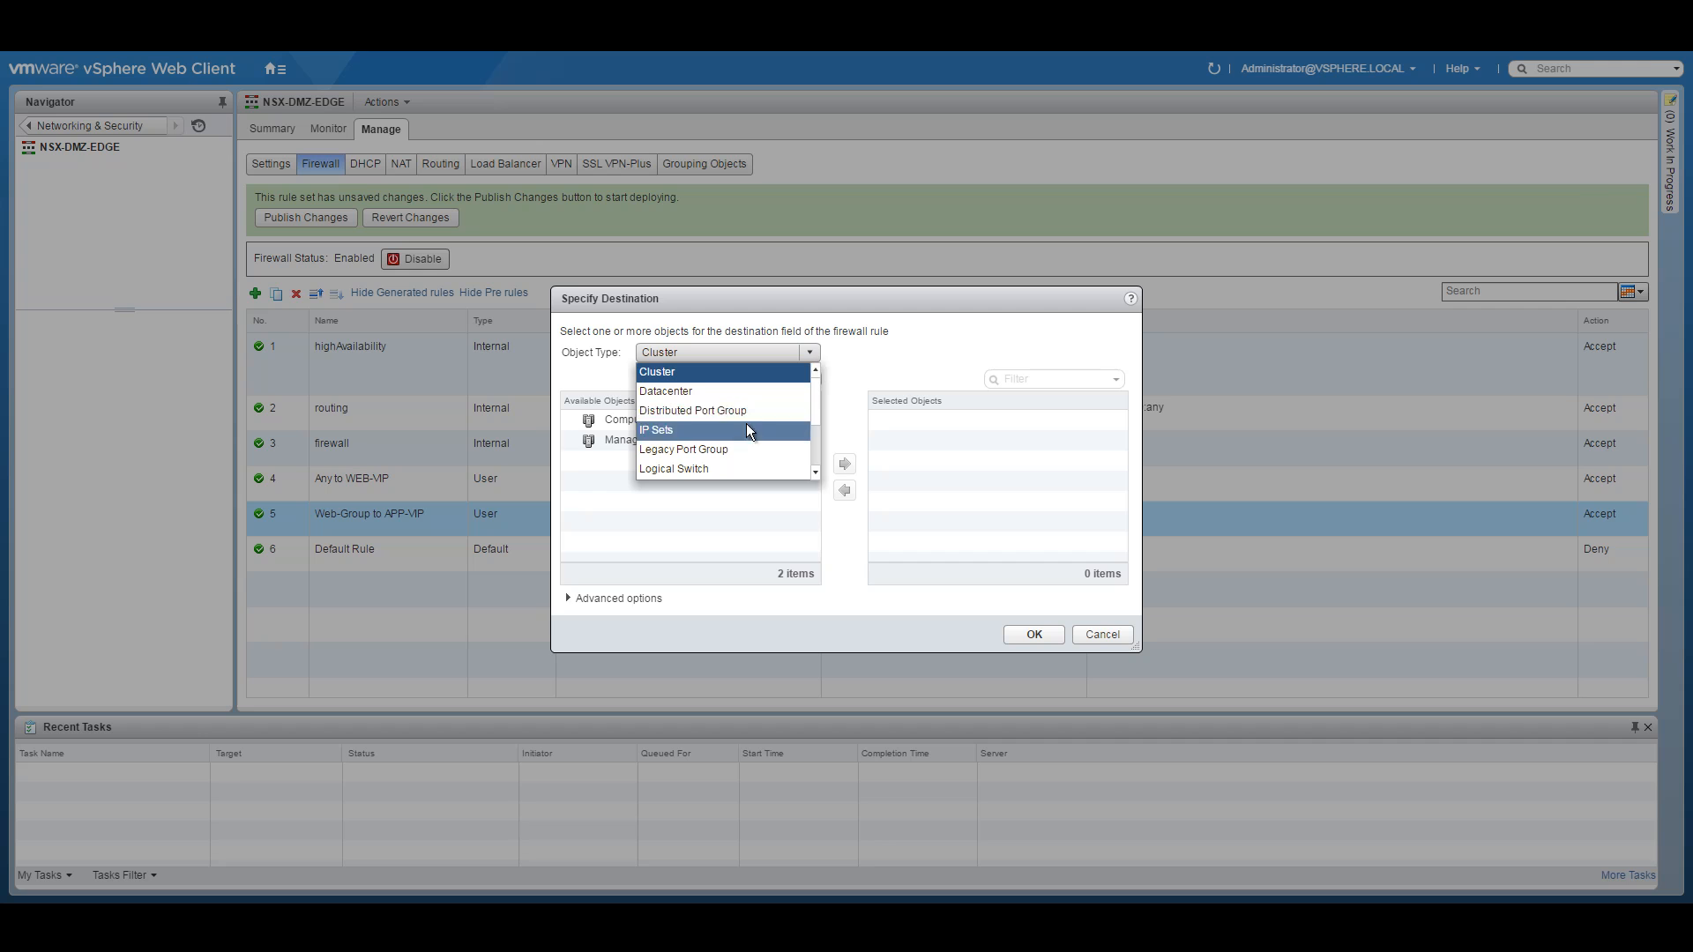
click(706, 427)
click(590, 554)
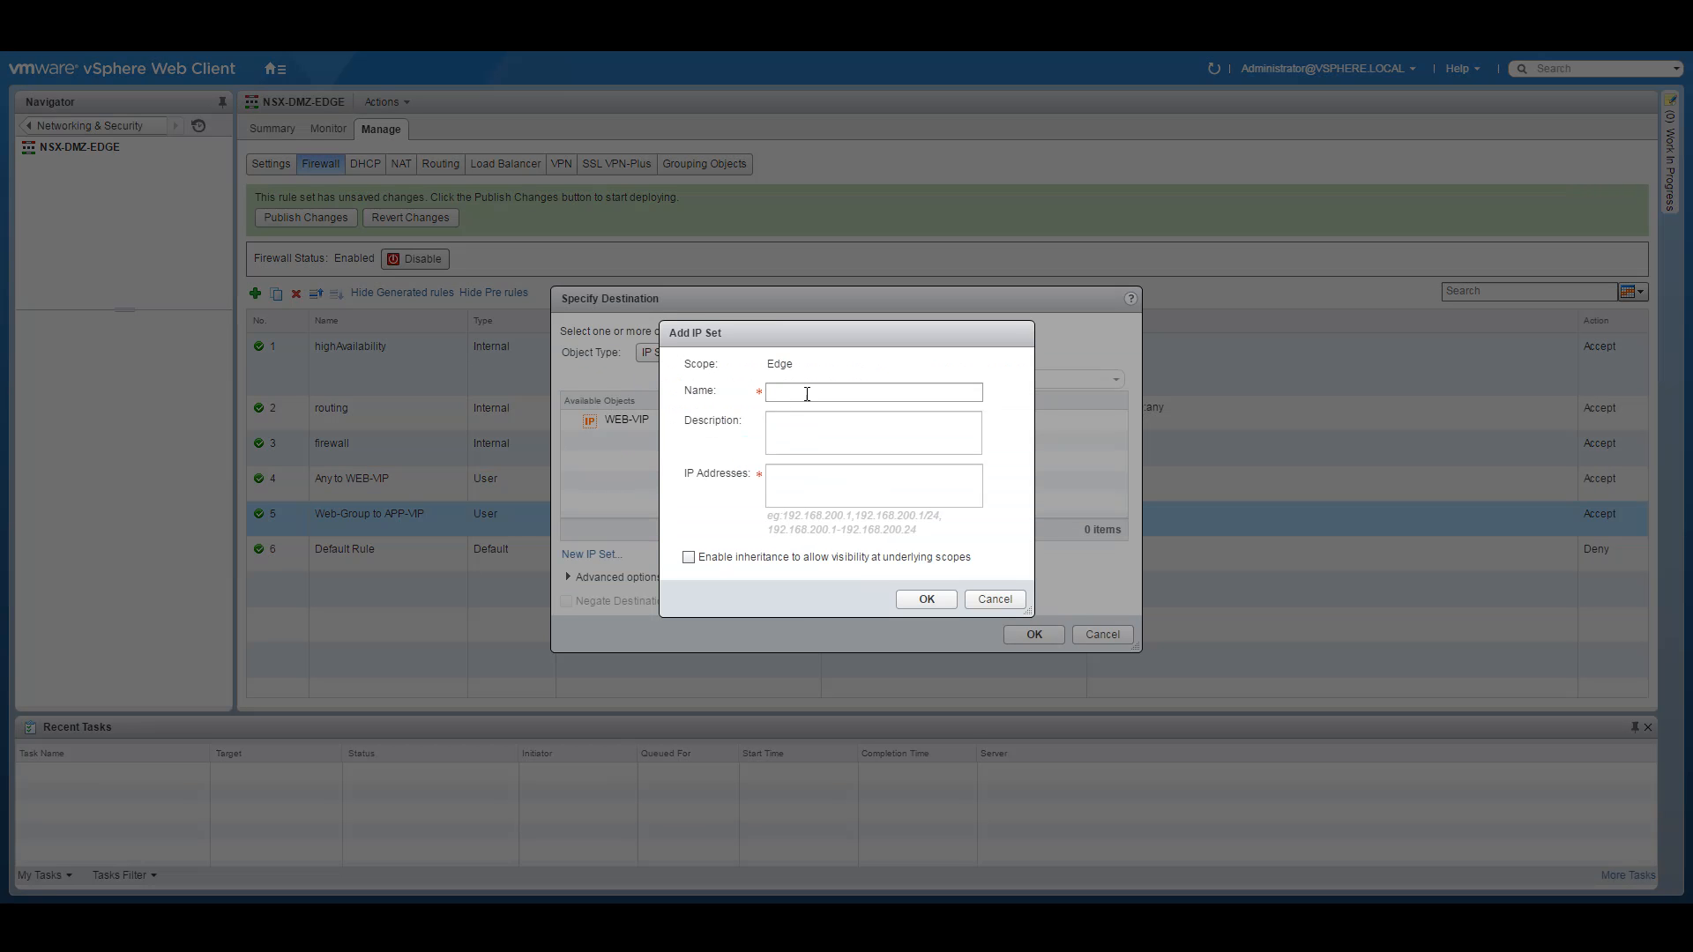
text(APP-VIP)
click(823, 479)
text(10.251.10.5)
click(920, 600)
click(1035, 634)
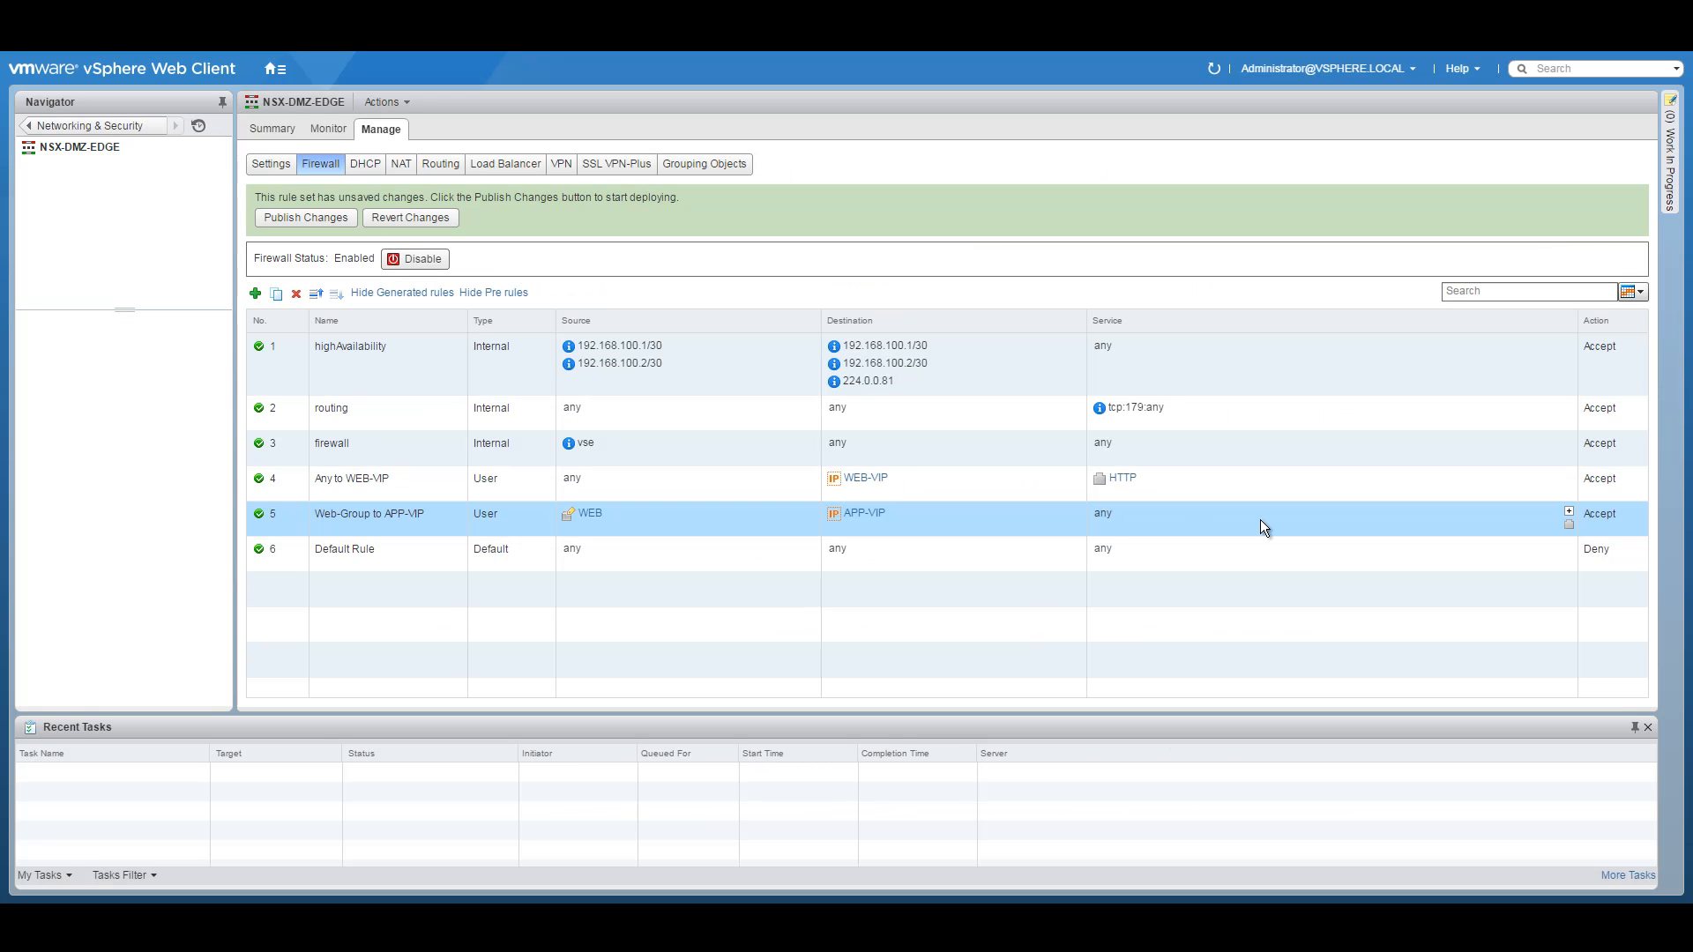
Set the service of the "Web-Group to APP-VIP" rule to HTTP and publish the edge firewall changes
click(1568, 518)
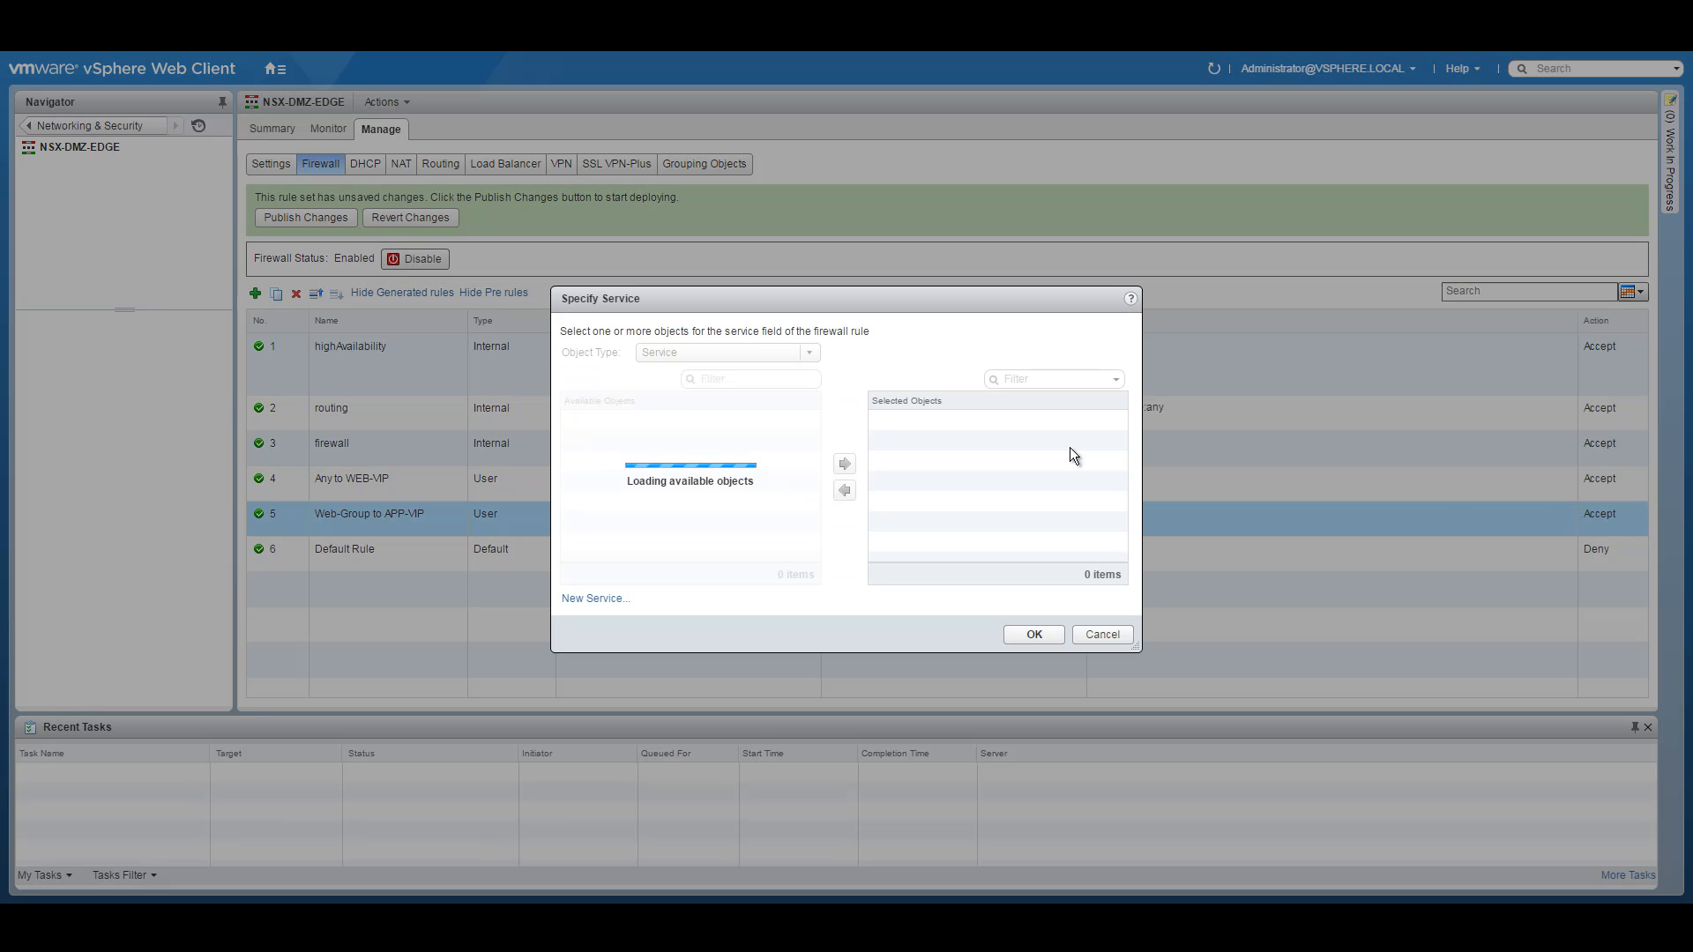
click(750, 378)
text(http)
double_click(624, 501)
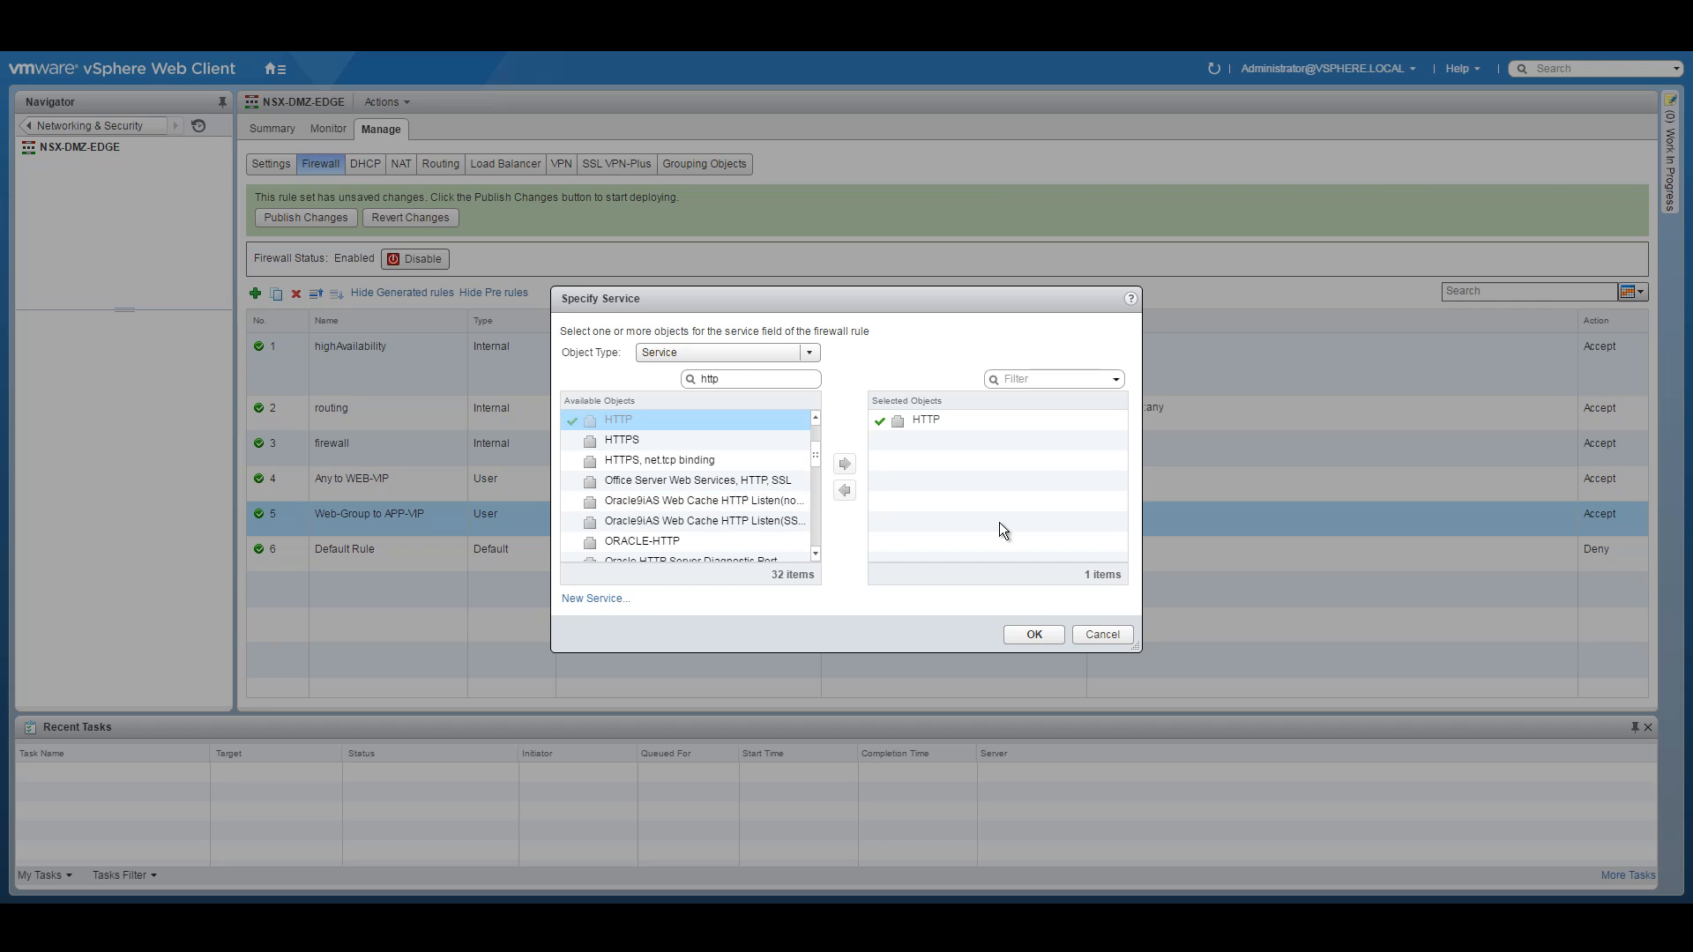
click(1044, 634)
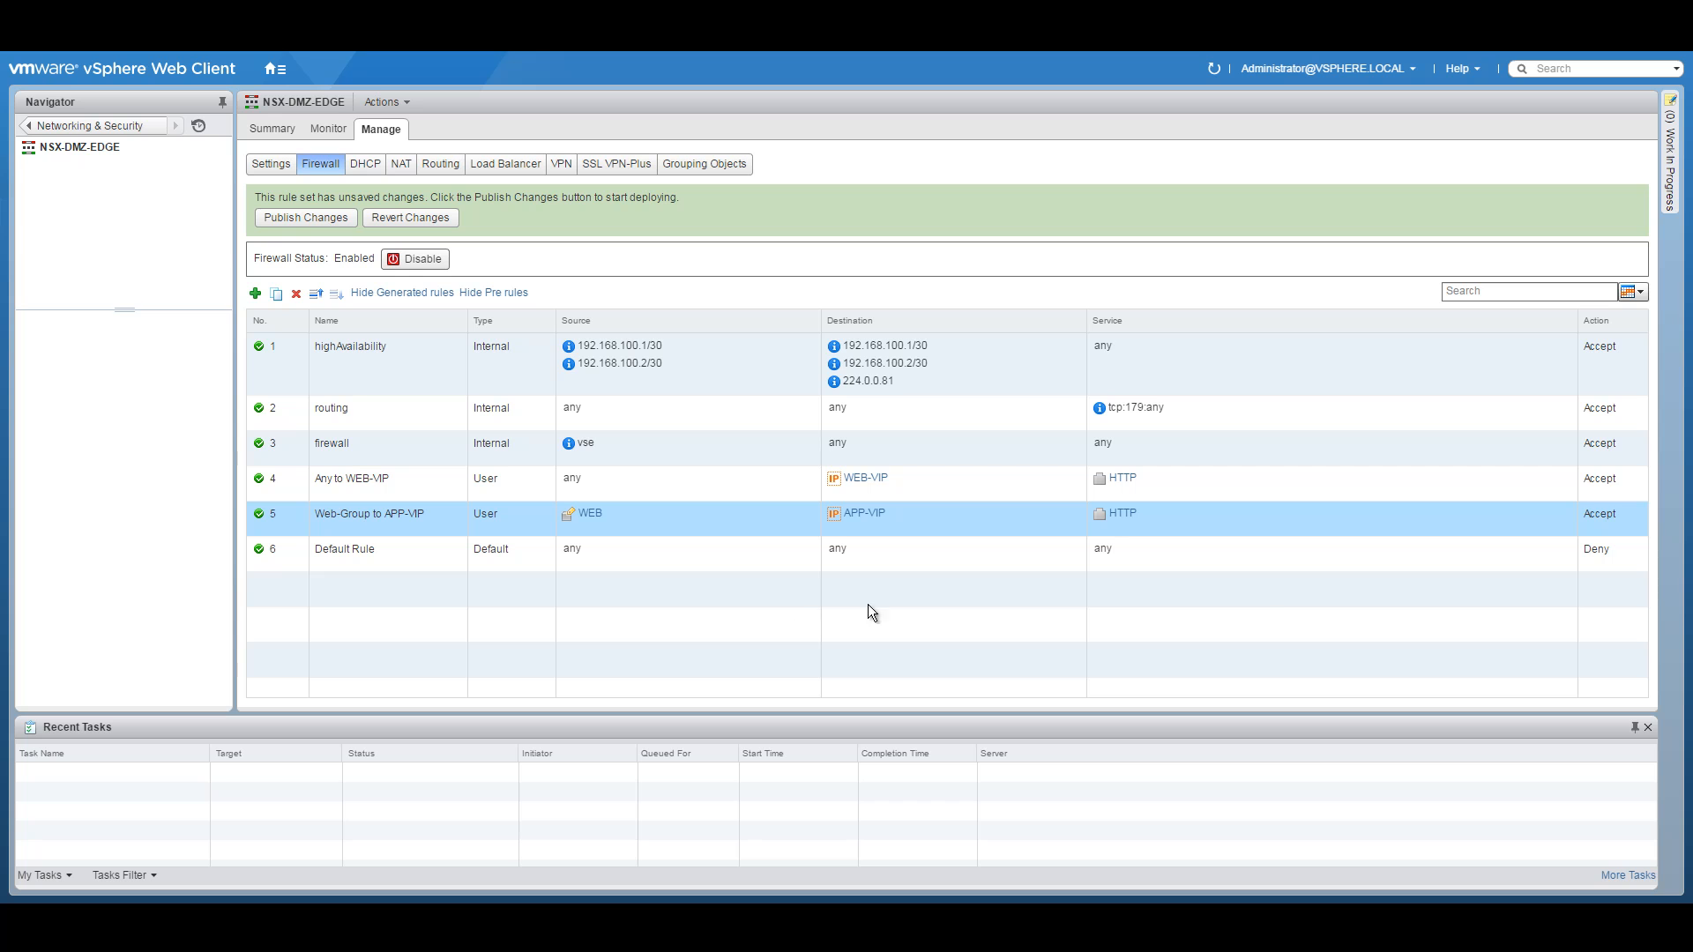
click(306, 220)
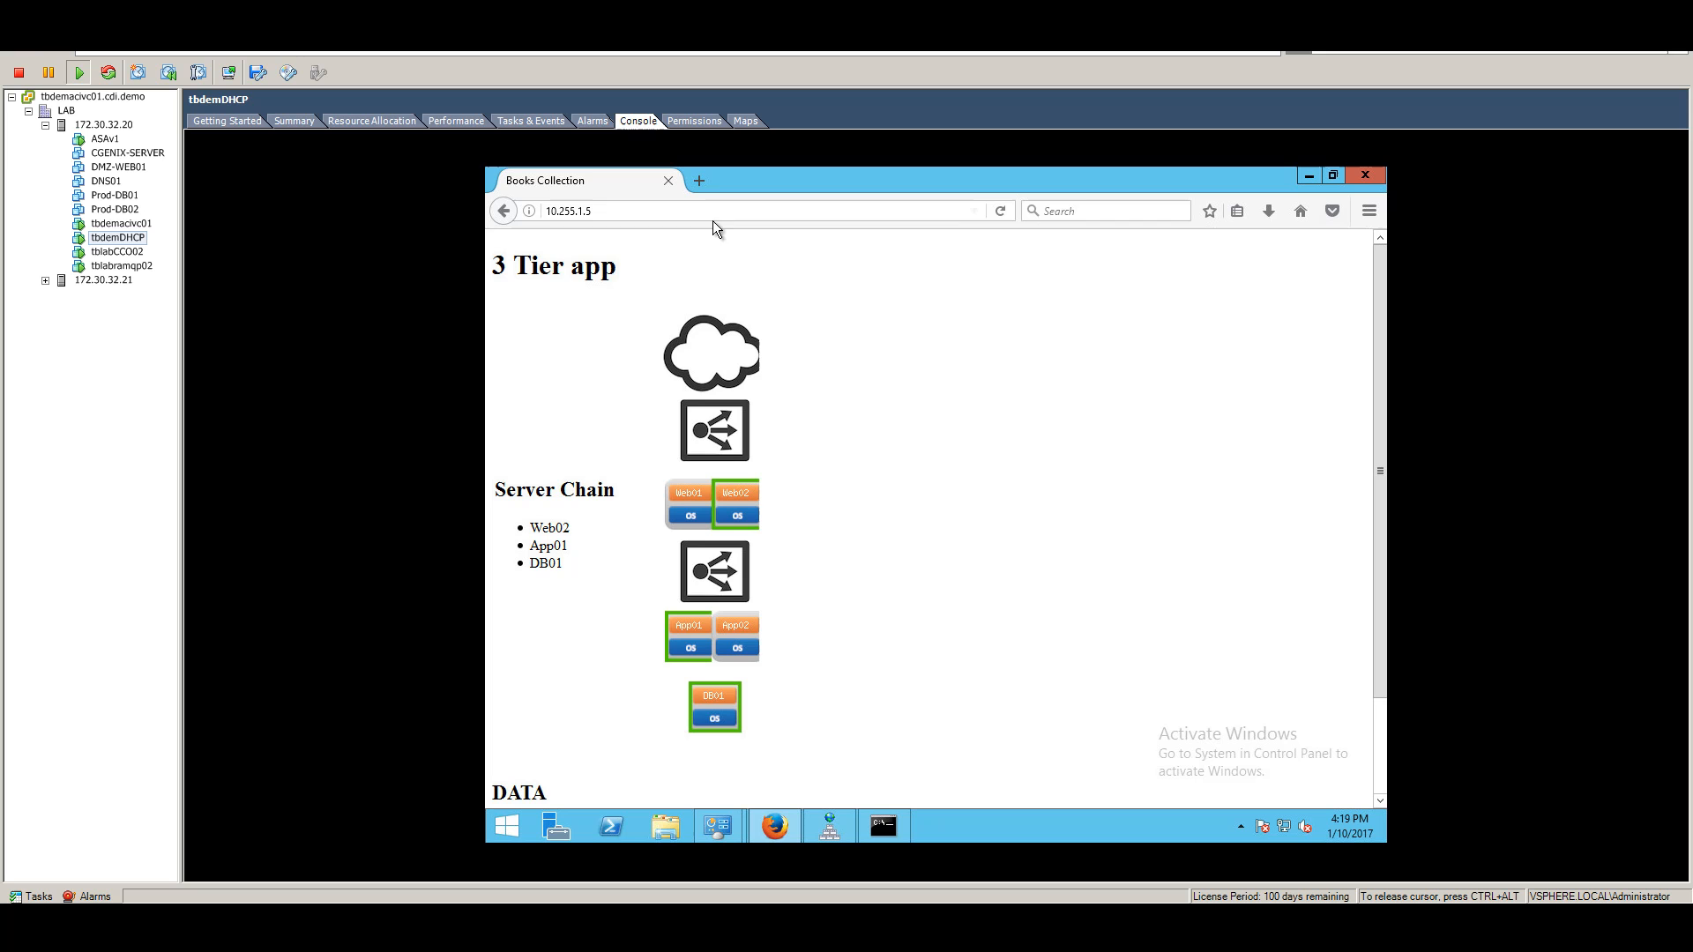
In the tbdemDHCP console, copy the app's address, restart Firefox without making it the default browser, and open 10.255.1.5 again
click(569, 211)
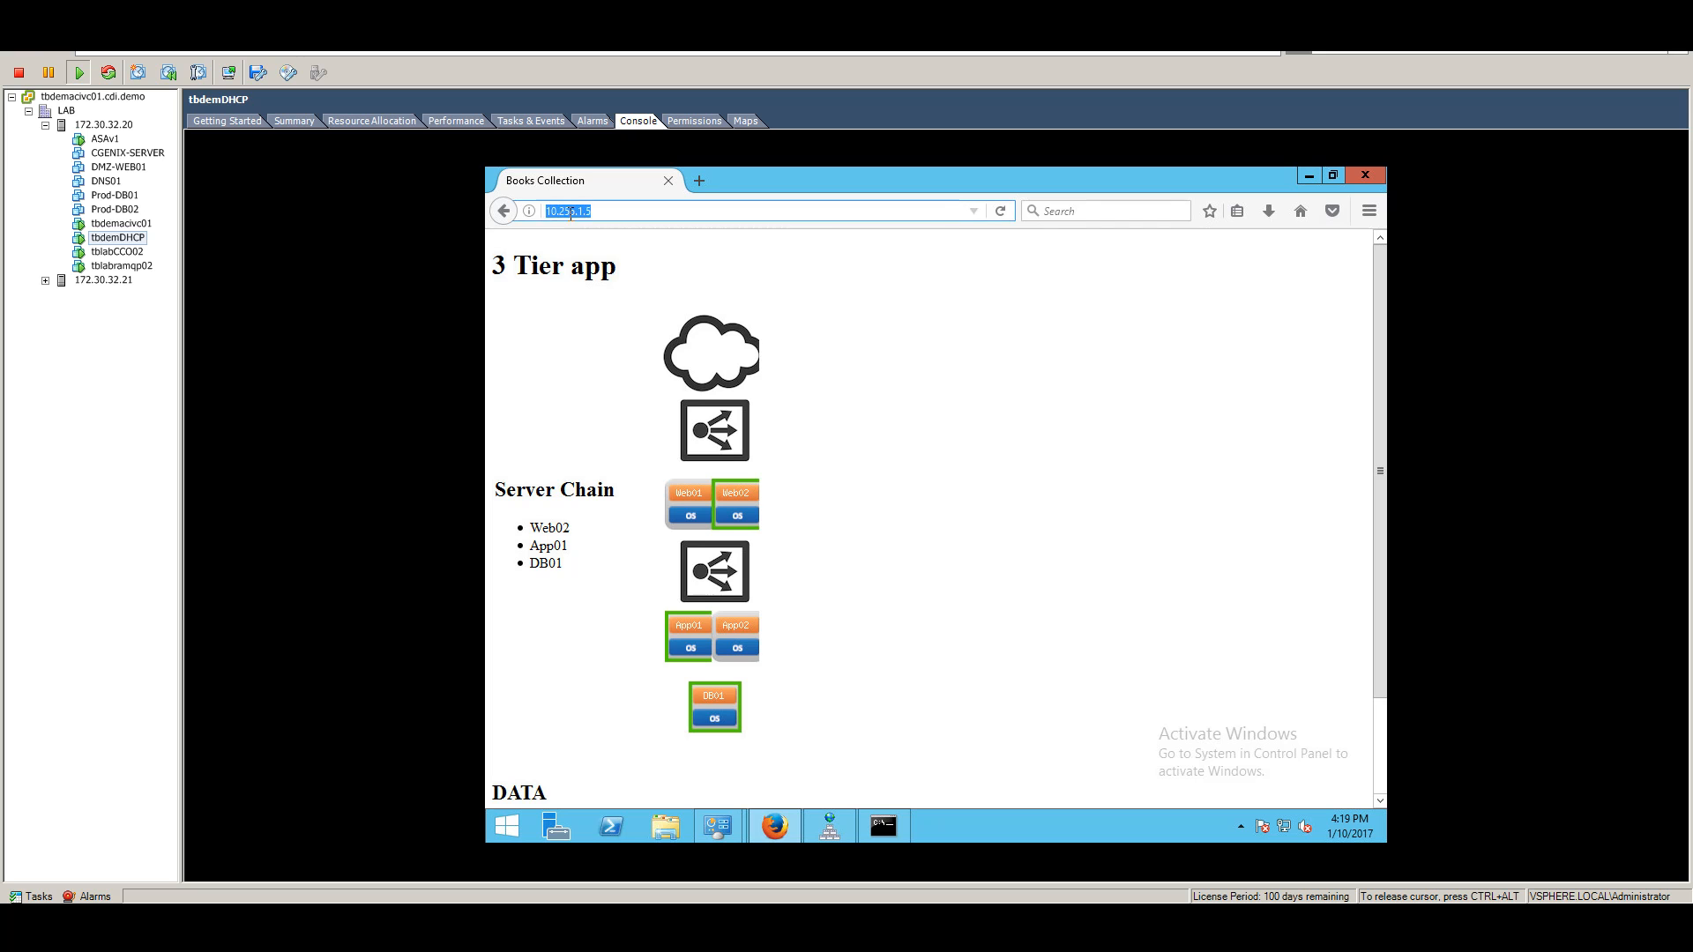
right_click(570, 212)
click(625, 271)
click(1356, 177)
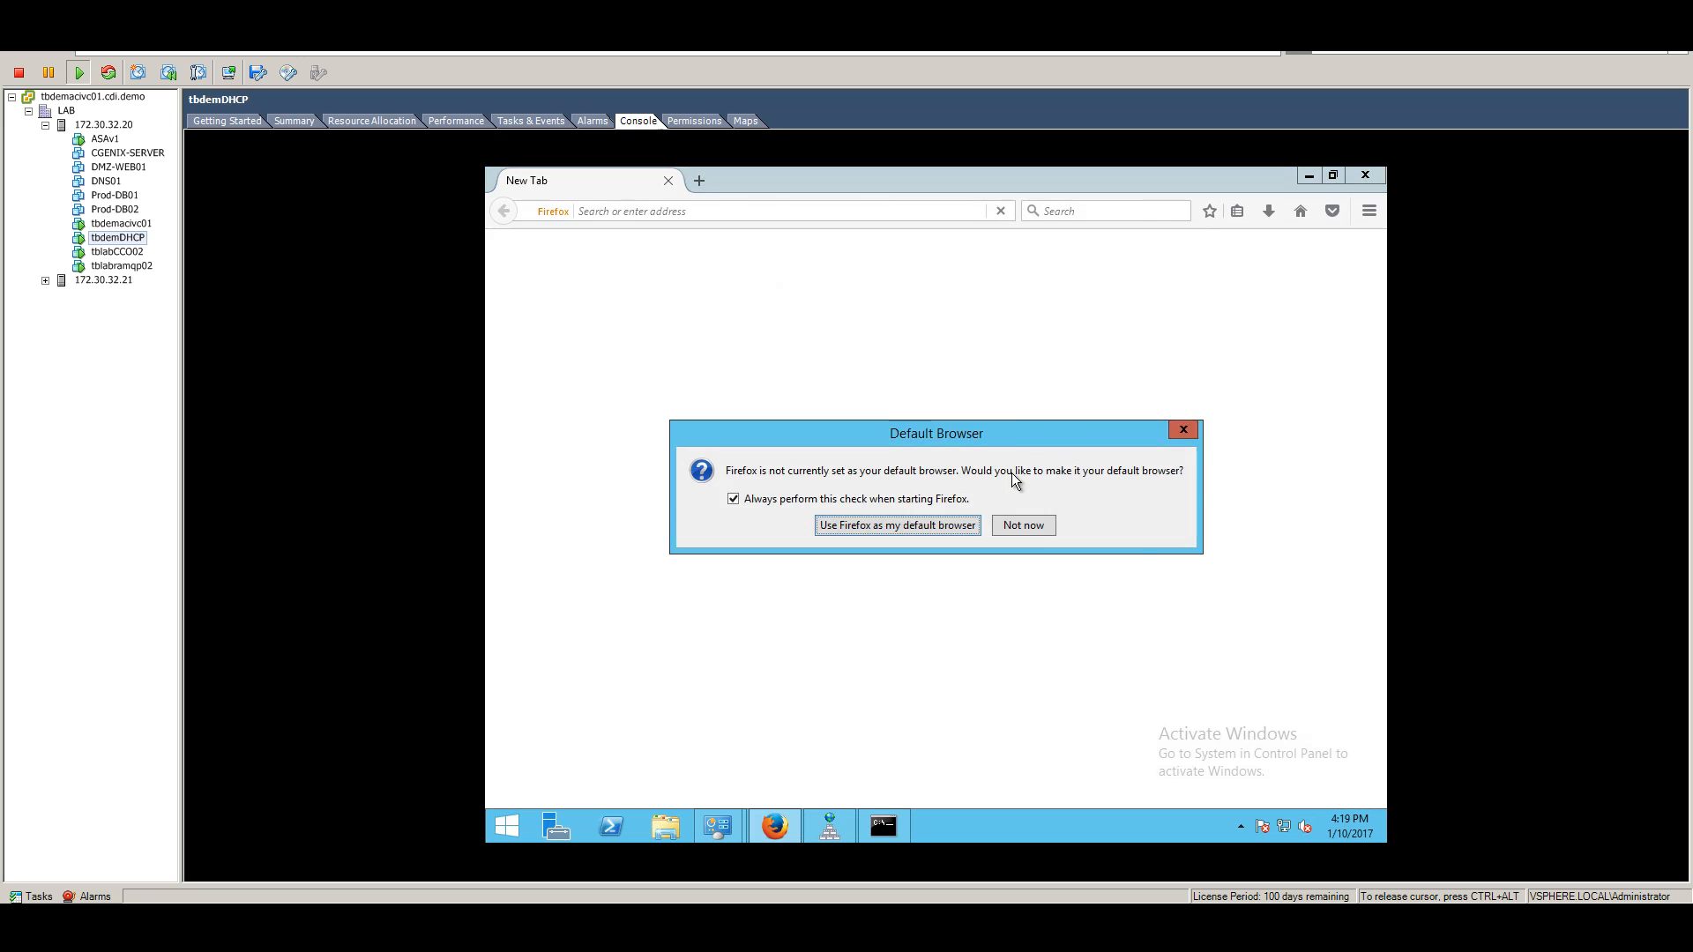
click(1014, 522)
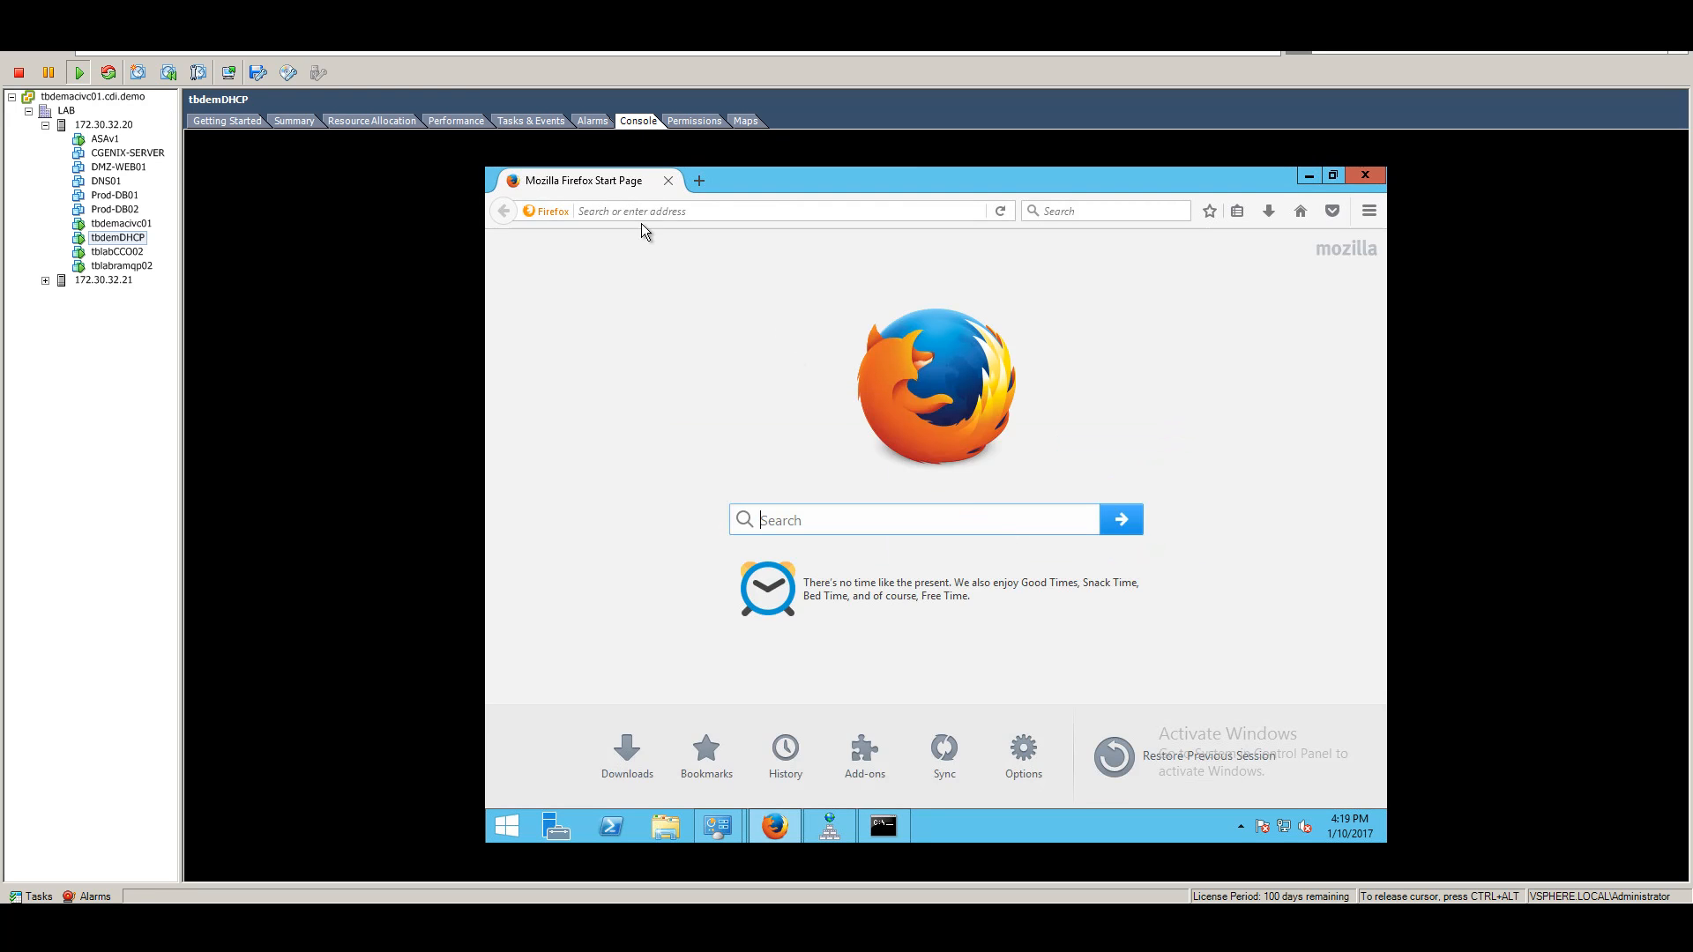
right_click(617, 211)
click(666, 304)
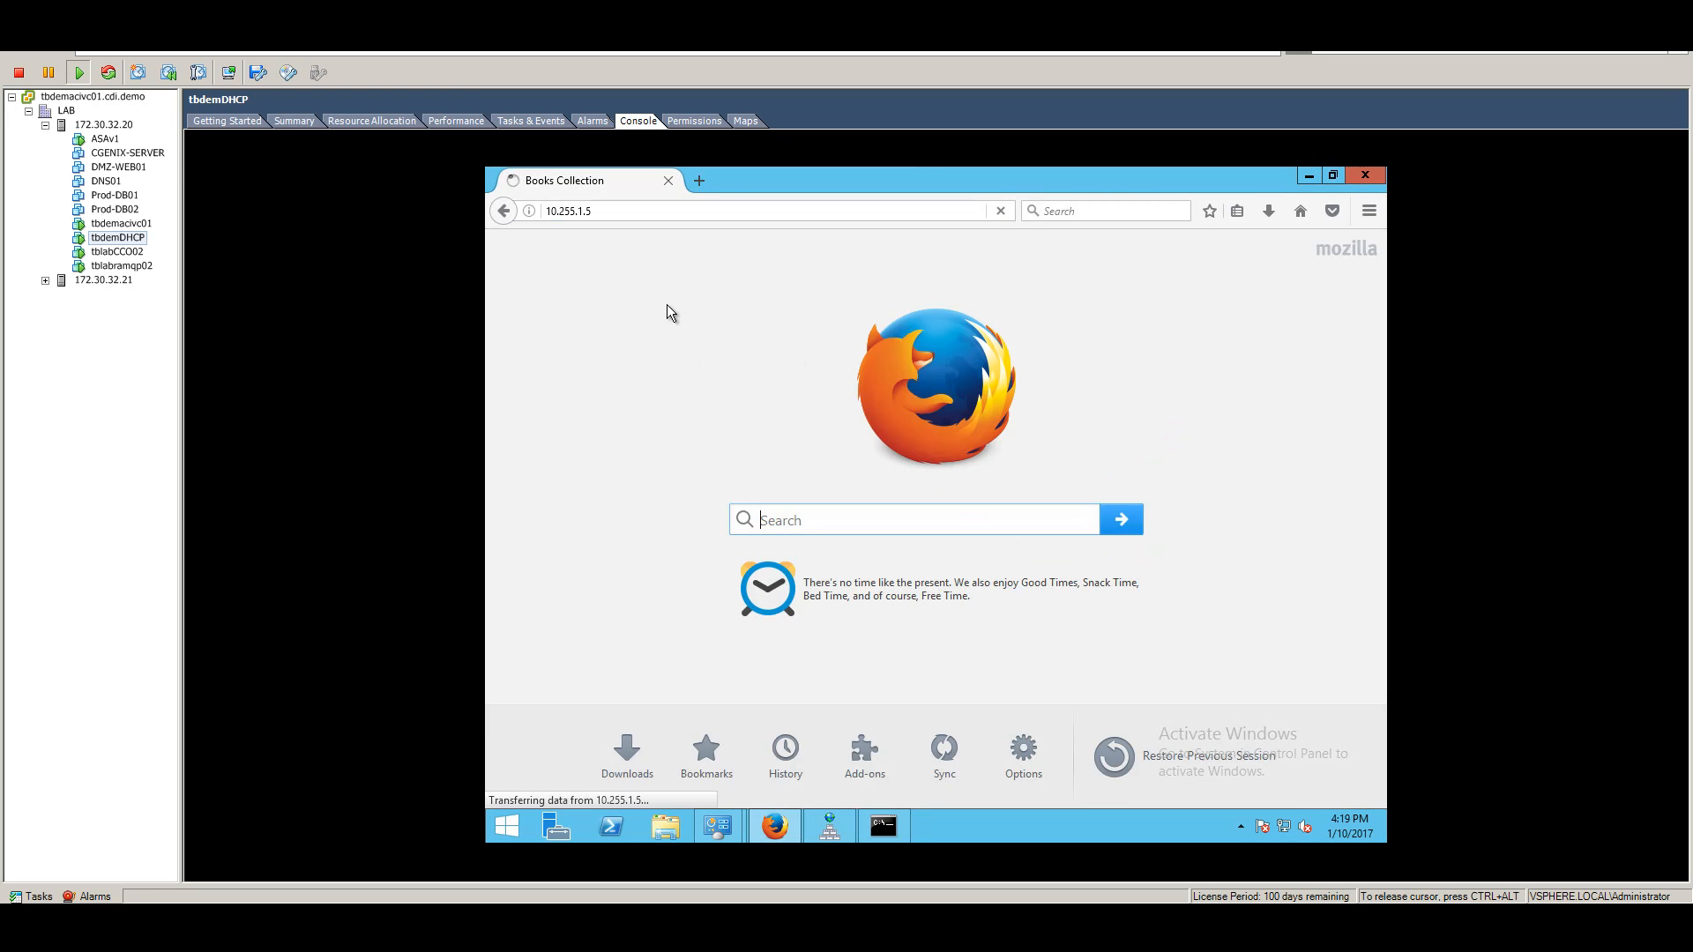
Reload the 3-tier app page to check its server chain through the new edge rules, and minimize Firefox
click(1003, 210)
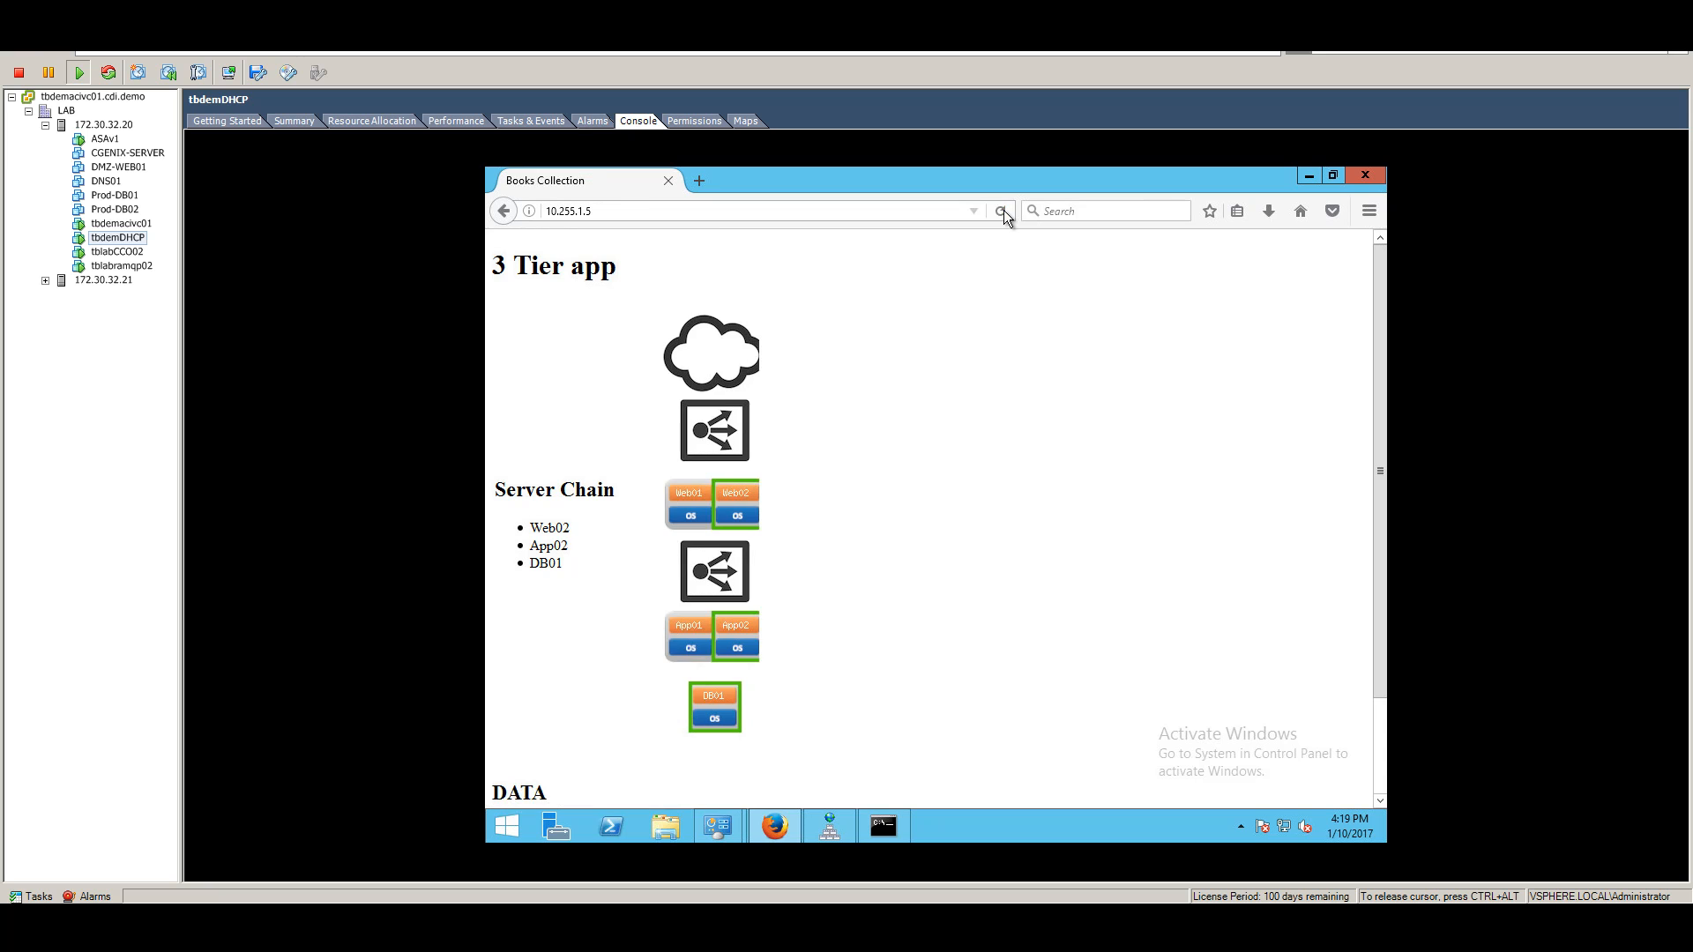
click(1003, 210)
click(1303, 177)
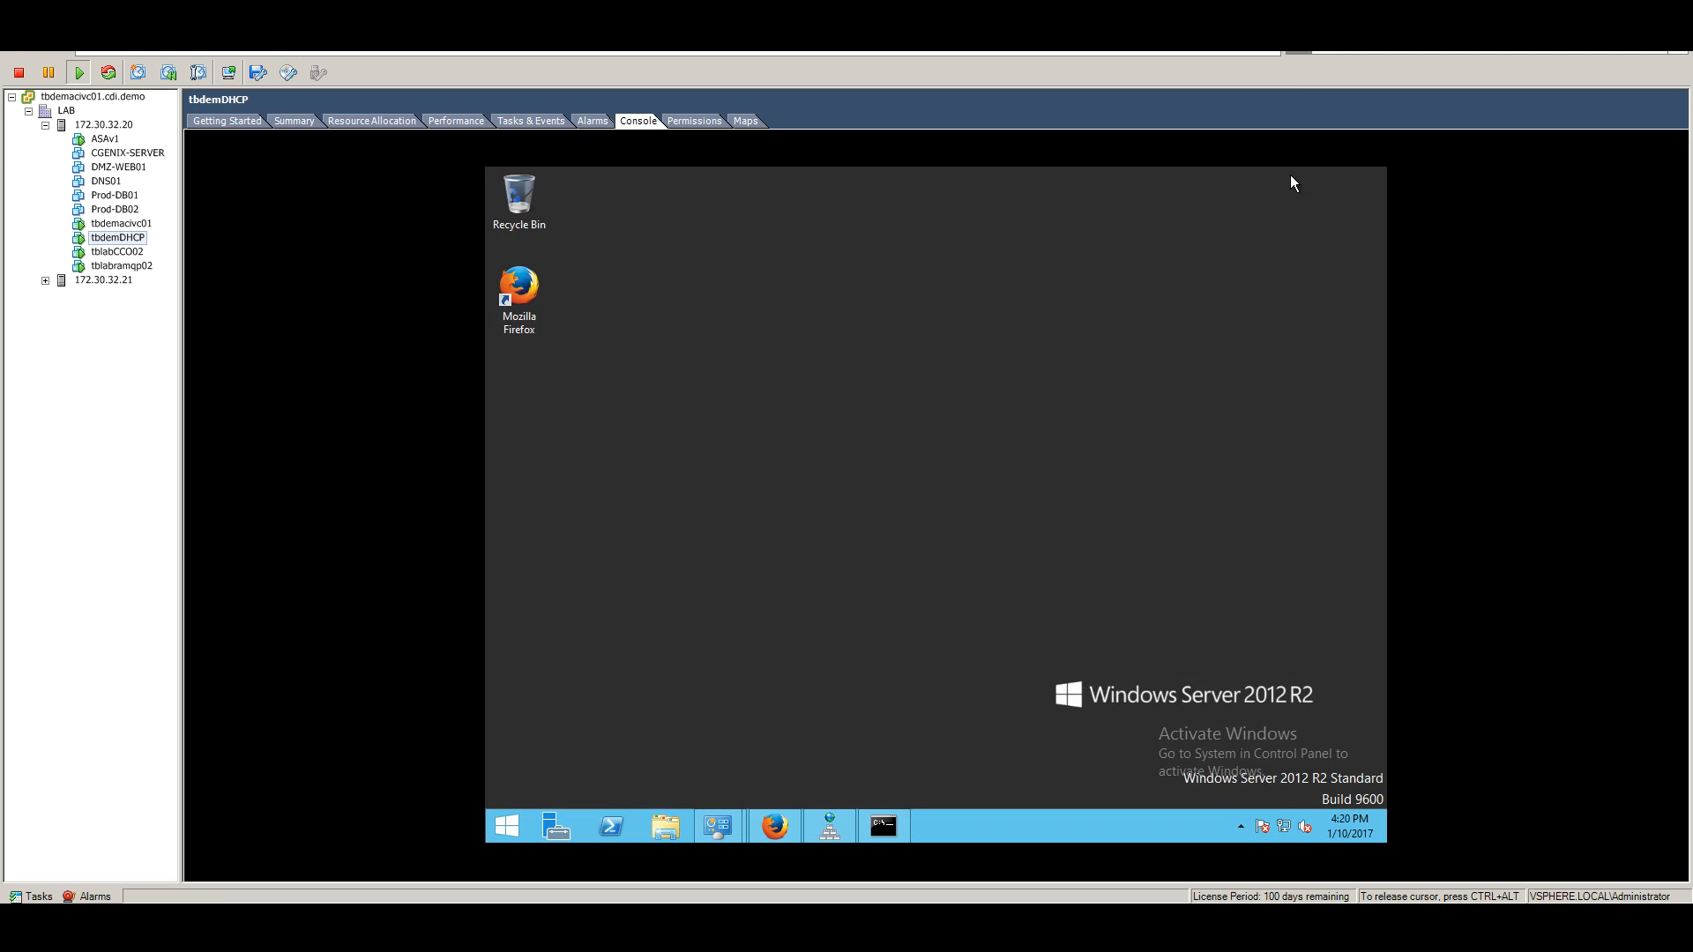
mouse_move(771, 838)
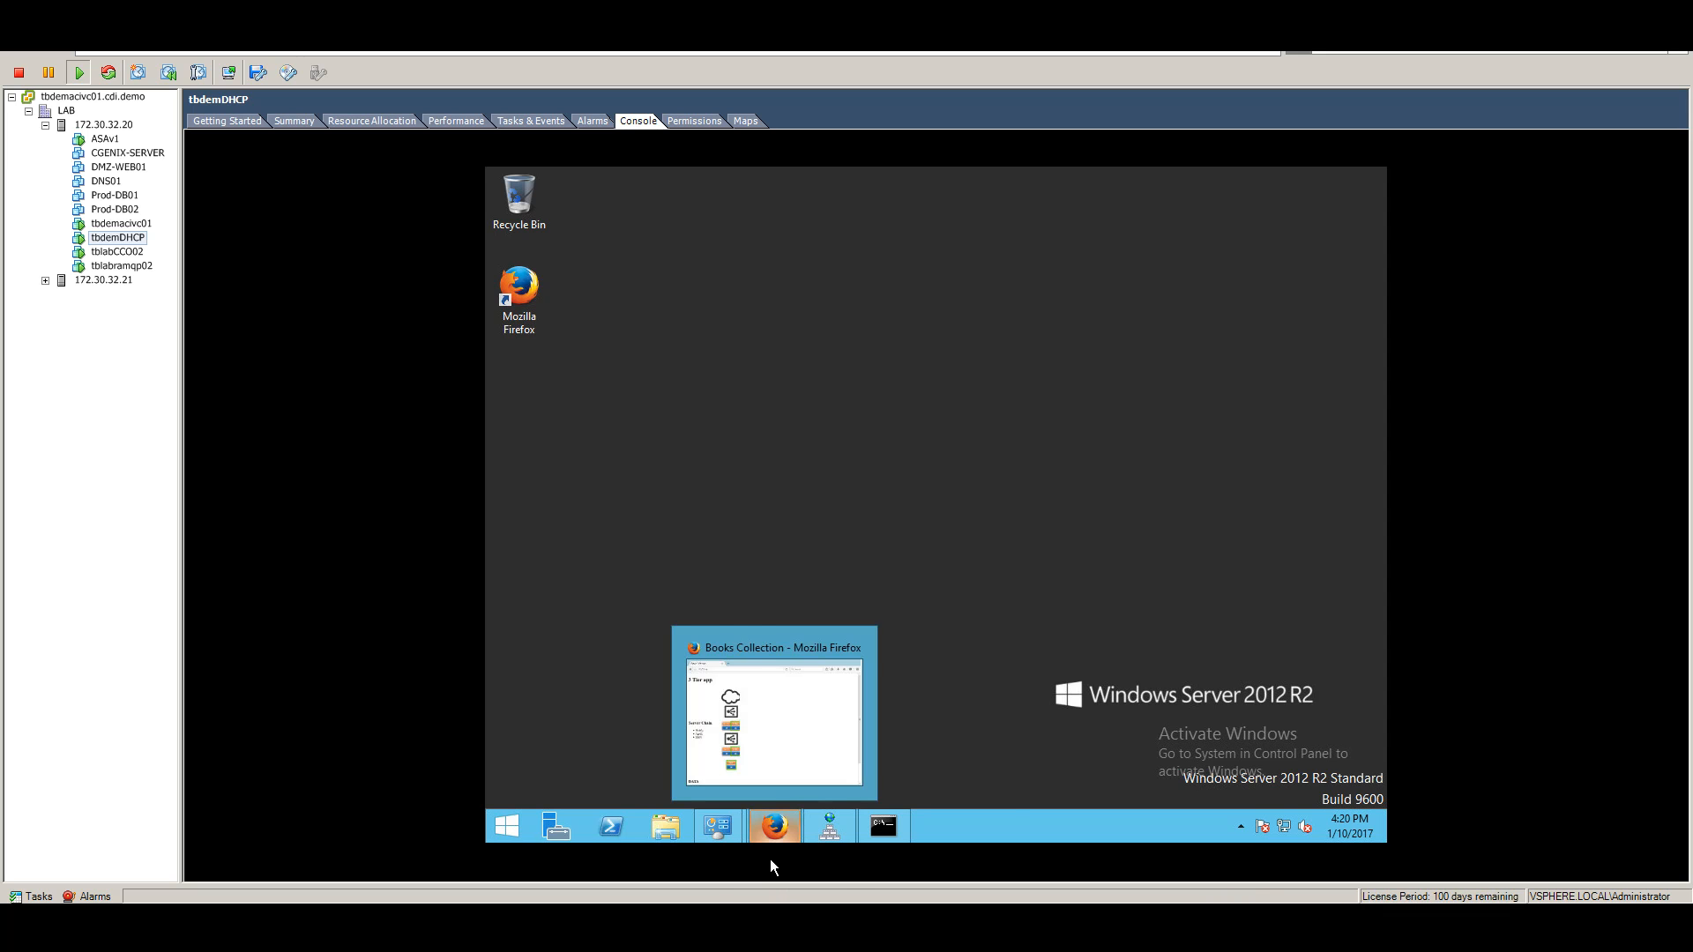